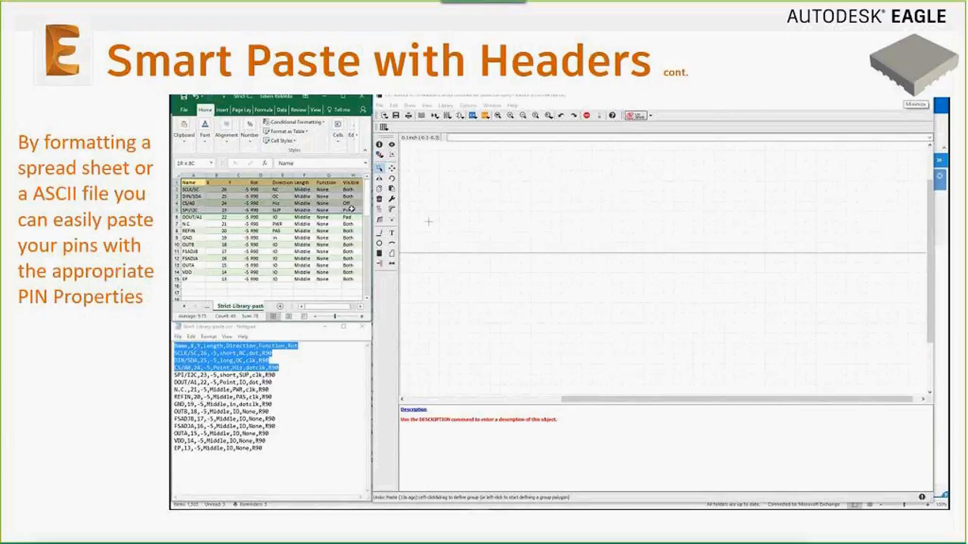
# Copy the selected spreadsheet pin rows and paste them onto the symbol canvas
pyautogui.rightClick(350, 210)
pyautogui.click(374, 232)
pyautogui.click(391, 189)
pyautogui.click(439, 283)
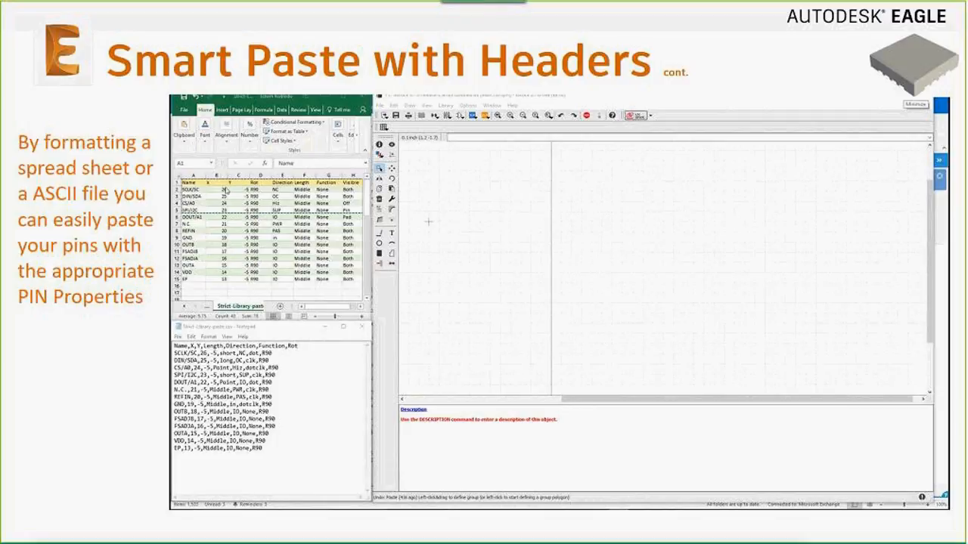
# Paste the header and first three pin lines from the text file, then undo them
pyautogui.click(175, 345)
pyautogui.moveTo(174, 346); pyautogui.dragTo(278, 368)
pyautogui.rightClick(278, 369)
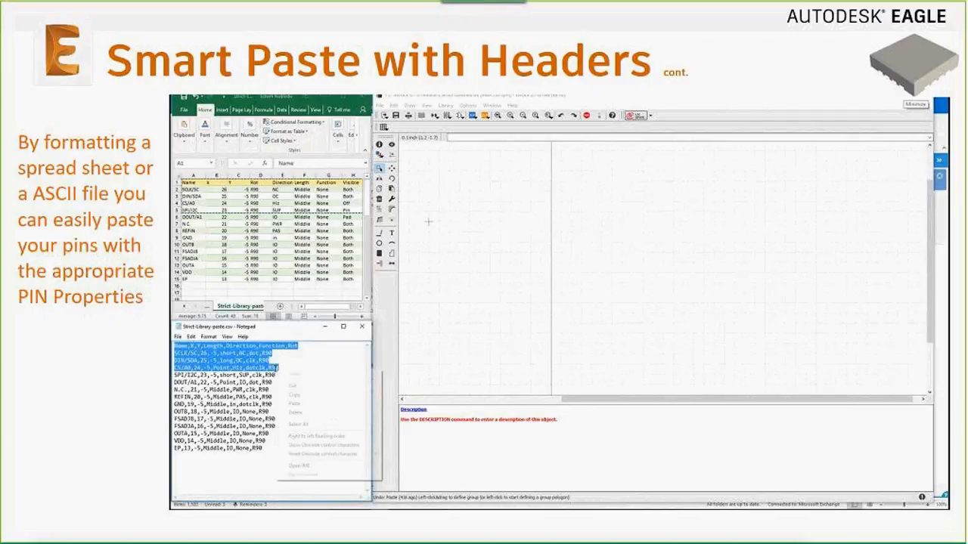
pyautogui.click(294, 394)
pyautogui.click(390, 189)
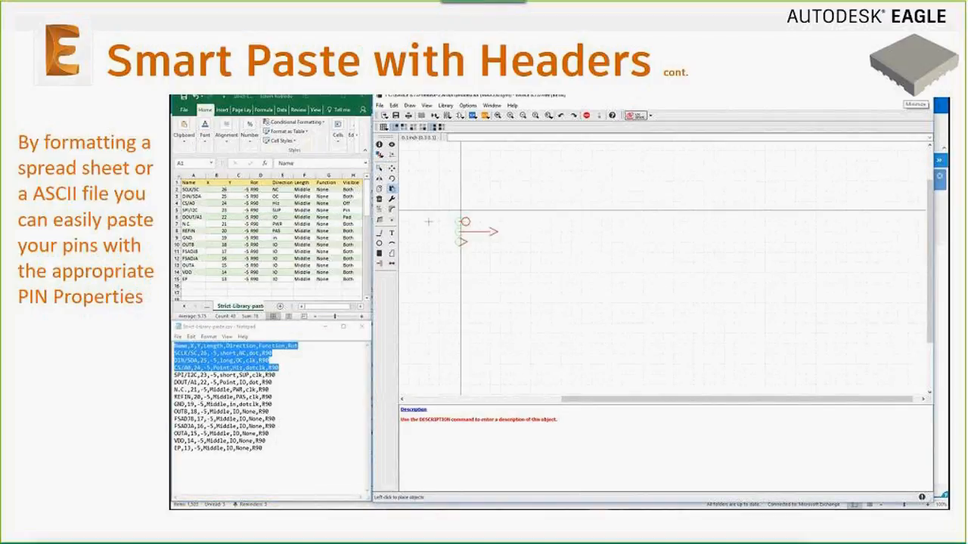
pyautogui.click(461, 201)
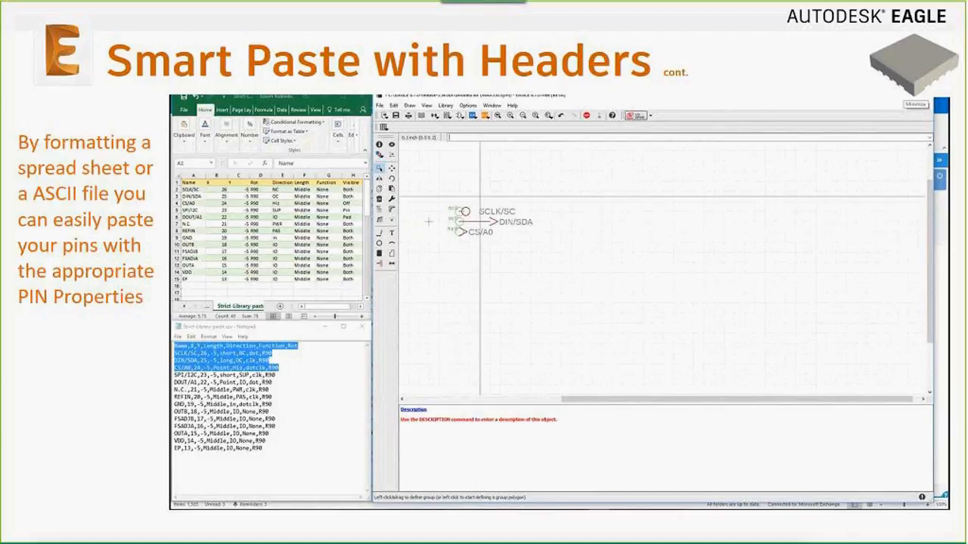
pyautogui.hotkey('ctrl', 'z')
# Paste the header and first four spreadsheet pin rows onto the symbol, then open the package generator
pyautogui.click(217, 196)
pyautogui.moveTo(188, 183); pyautogui.dragTo(355, 210)
pyautogui.rightClick(356, 210)
pyautogui.click(367, 225)
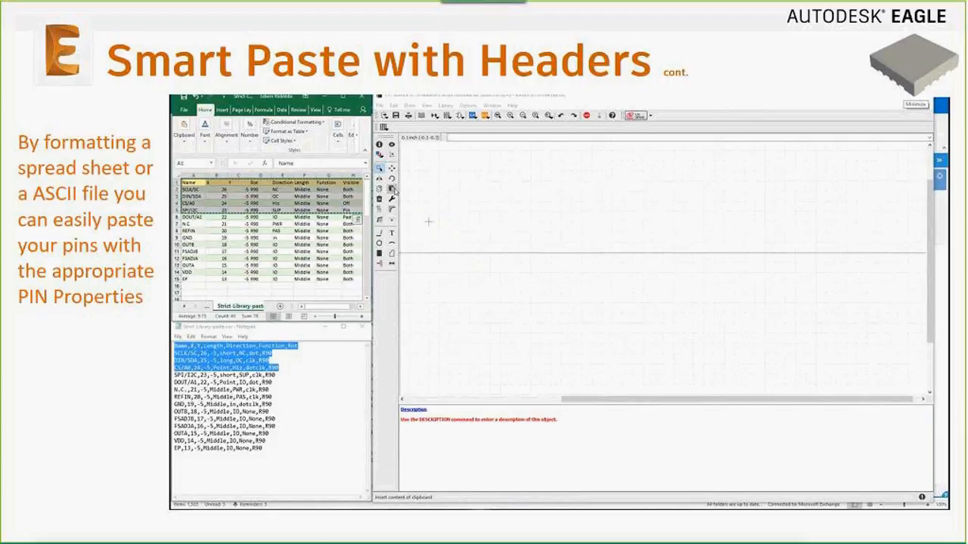
pyautogui.click(390, 189)
pyautogui.click(427, 221)
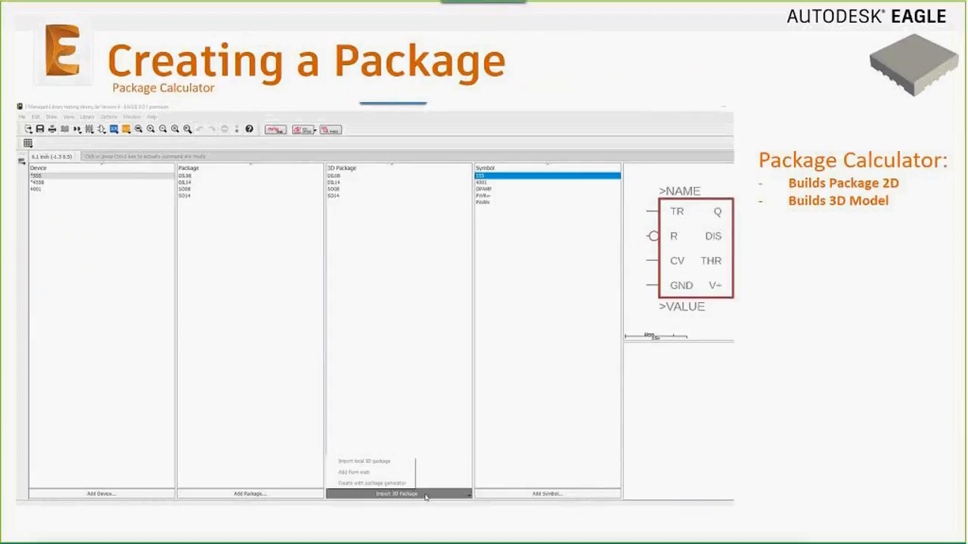
pyautogui.click(370, 484)
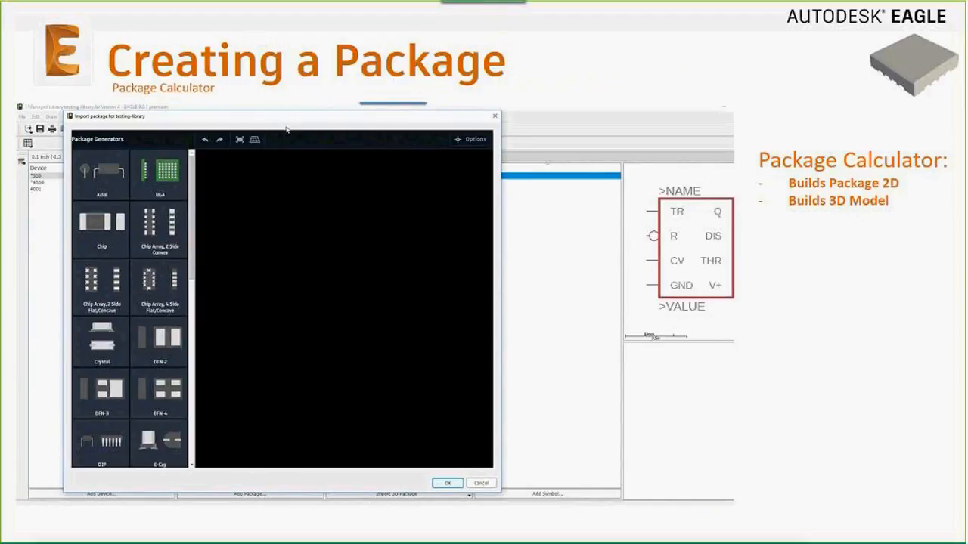
# Generate the 16-pin DIP package preview and orbit it to a higher angled view
pyautogui.moveTo(193, 222); pyautogui.dragTo(193, 246)
pyautogui.click(124, 369)
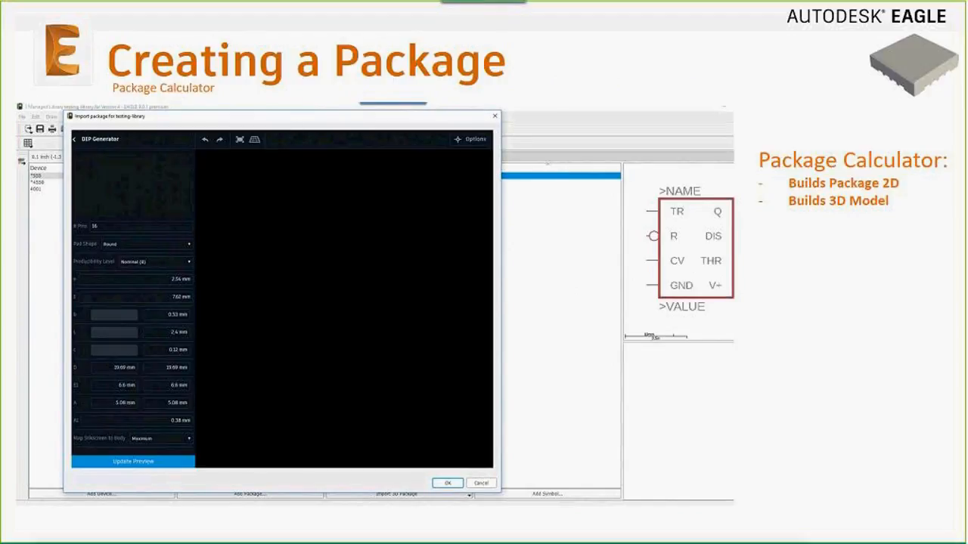
pyautogui.click(152, 462)
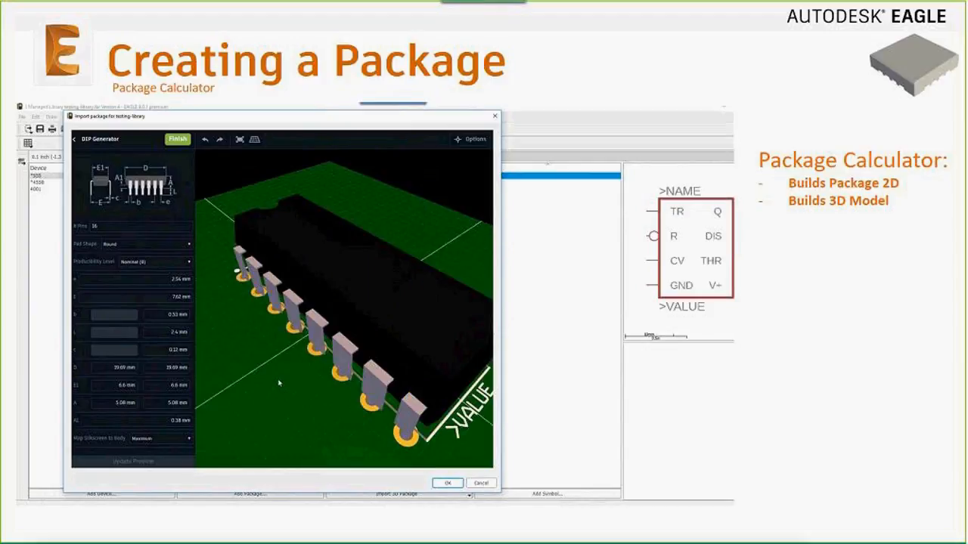
pyautogui.moveTo(353, 338); pyautogui.dragTo(286, 384)
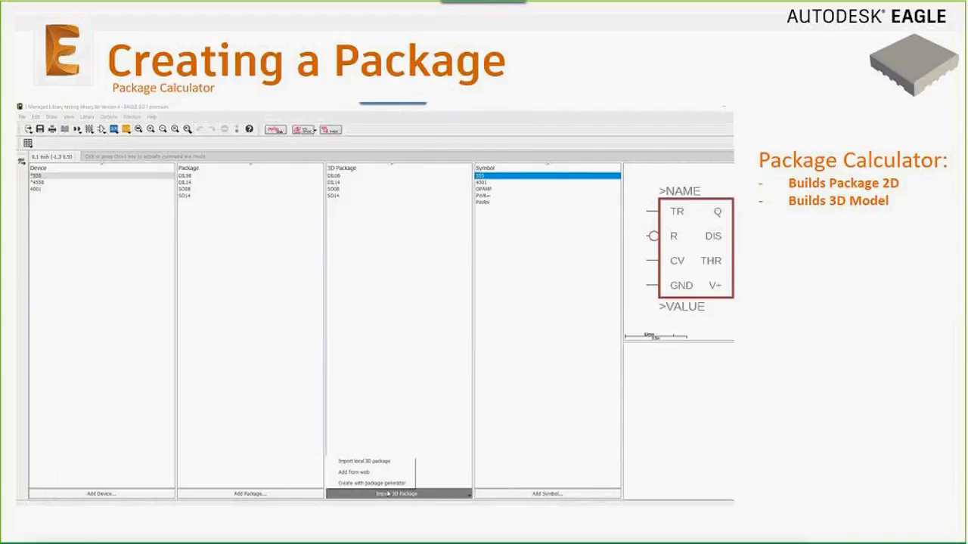
# Regenerate the DIP preview, view the pins from a low side angle, and close the generator
pyautogui.click(340, 484)
pyautogui.moveTo(241, 117); pyautogui.dragTo(285, 123)
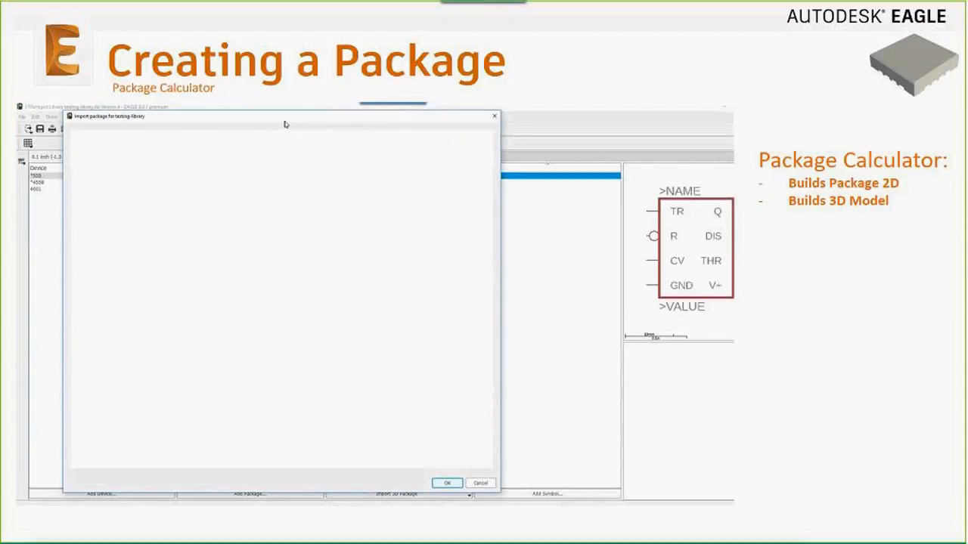
pyautogui.moveTo(192, 223); pyautogui.dragTo(194, 258)
pyautogui.click(127, 364)
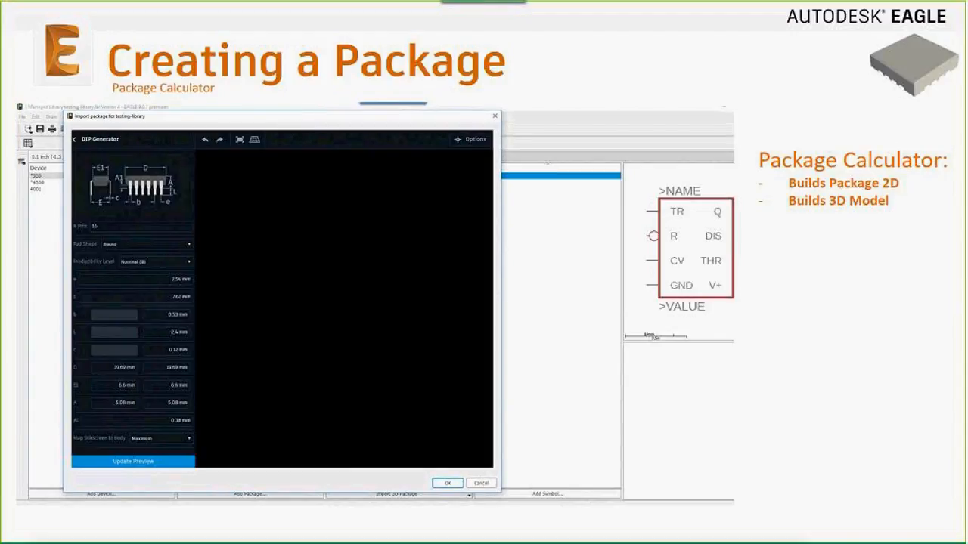
pyautogui.click(151, 462)
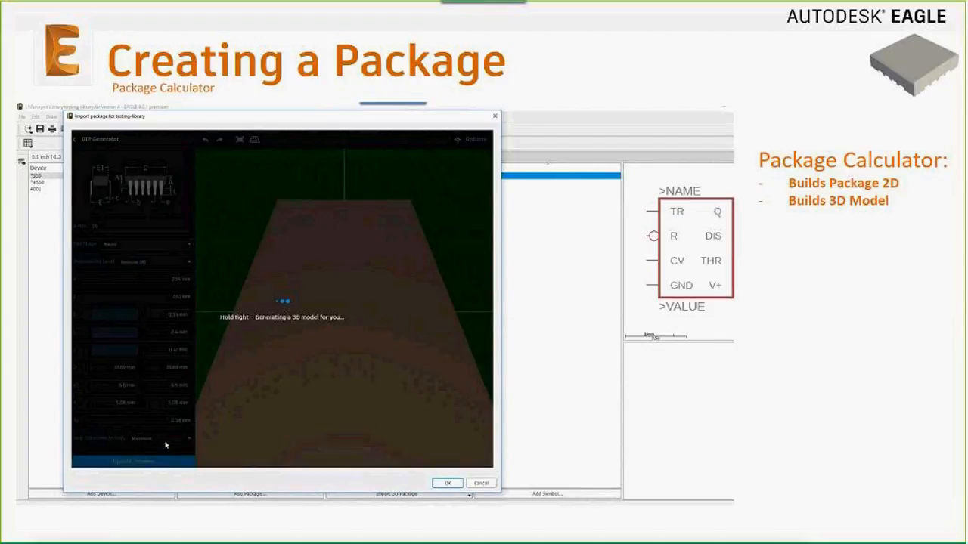
pyautogui.moveTo(255, 367); pyautogui.dragTo(285, 384)
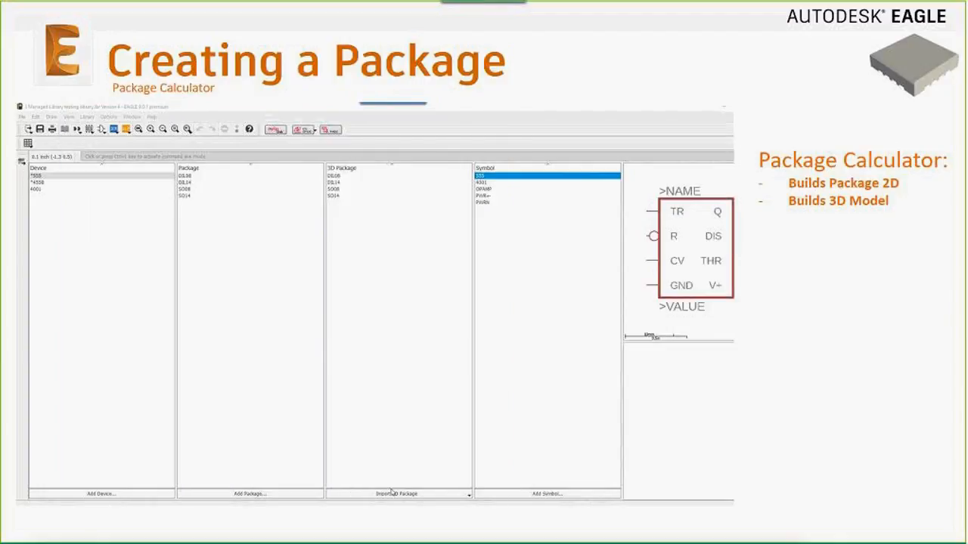
pyautogui.click(469, 495)
# Update the DIP generator preview again and rotate it to a low oblique view
pyautogui.click(371, 477)
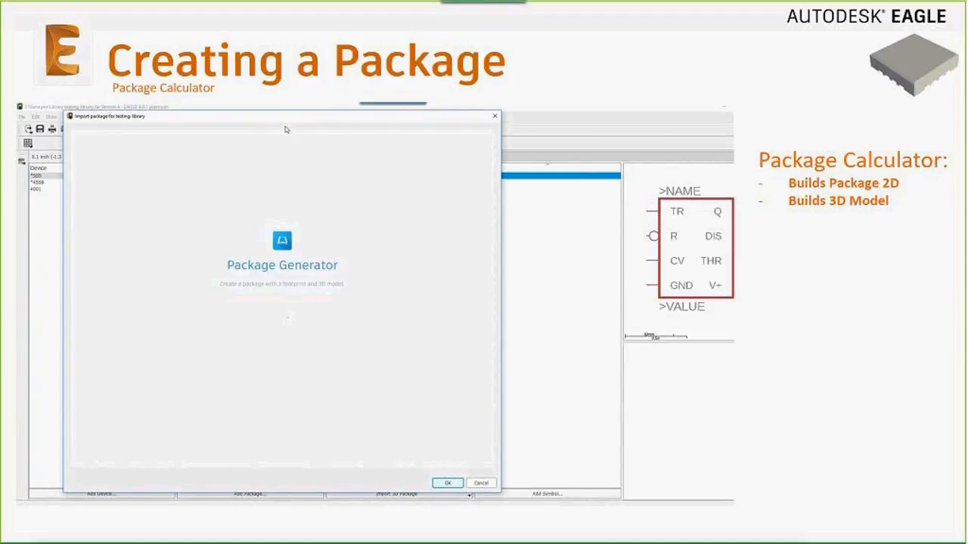
pyautogui.moveTo(194, 221); pyautogui.dragTo(191, 253)
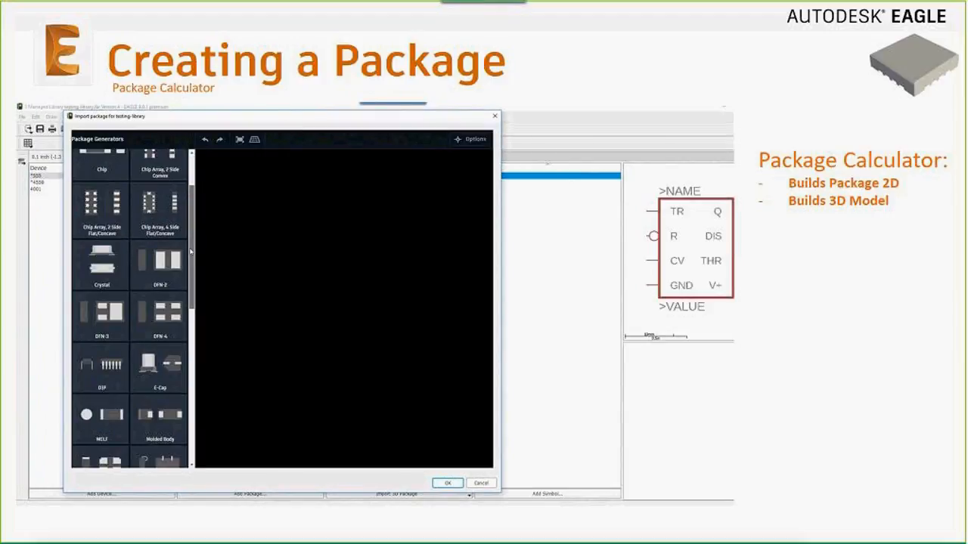
pyautogui.click(111, 369)
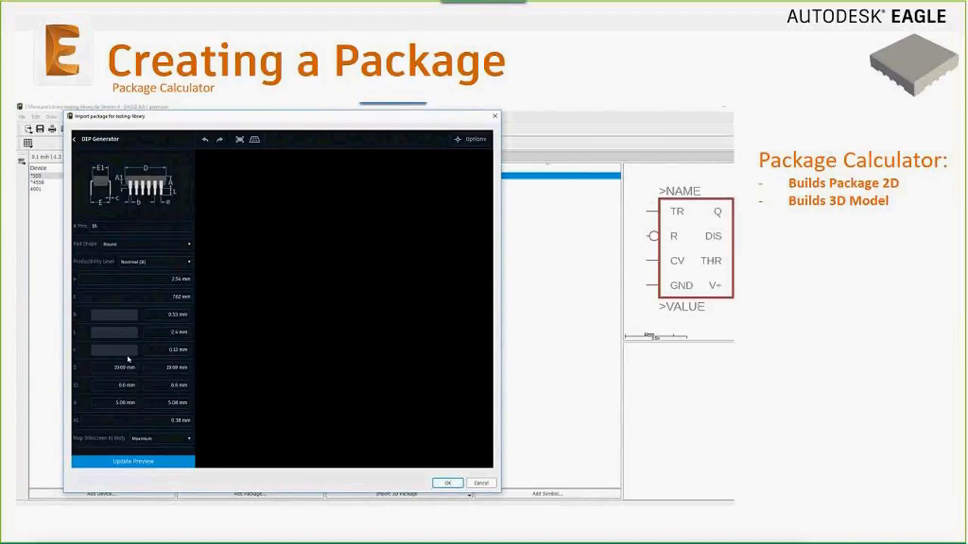
pyautogui.click(160, 461)
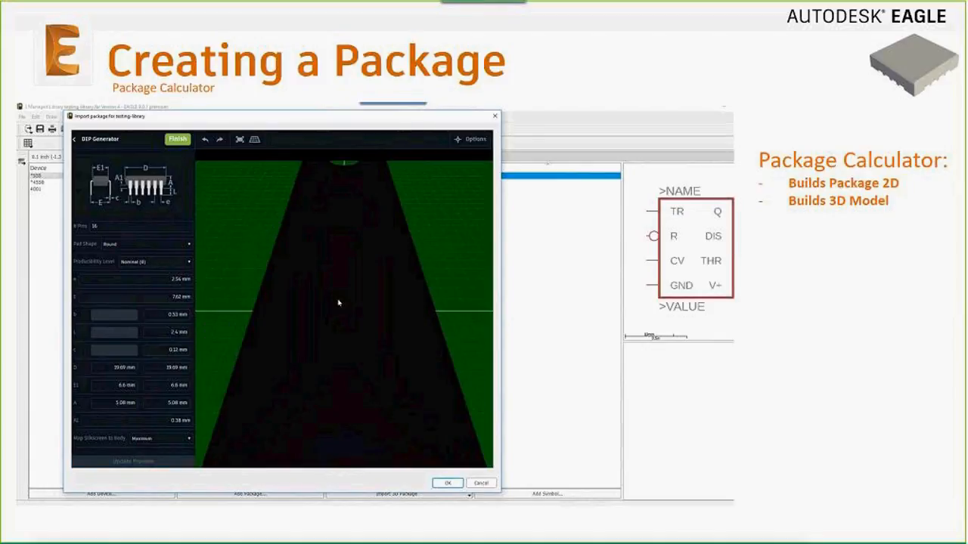
pyautogui.moveTo(338, 304); pyautogui.dragTo(302, 361)
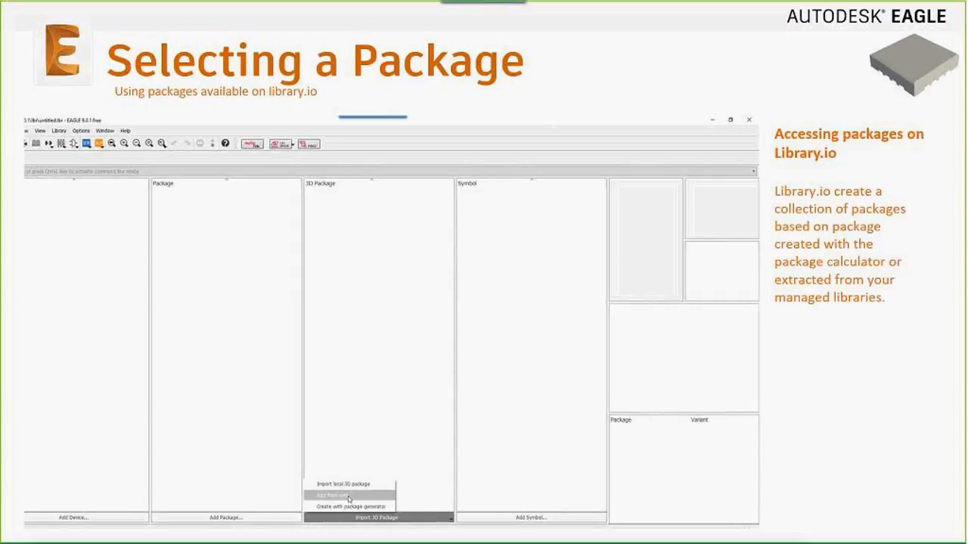
# Scroll through the online package browser, then dismiss it
pyautogui.click(349, 497)
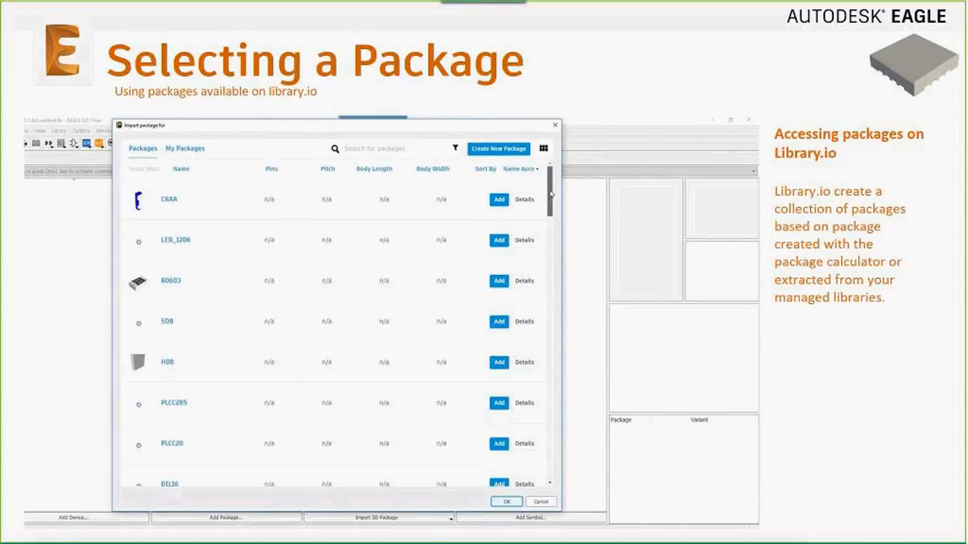
pyautogui.moveTo(551, 195); pyautogui.dragTo(552, 249)
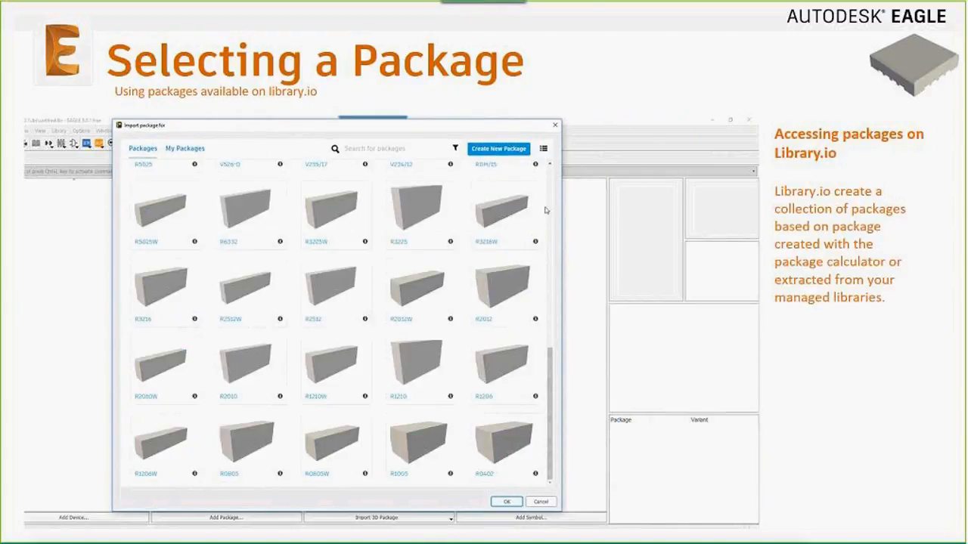
pyautogui.moveTo(552, 273); pyautogui.dragTo(554, 185)
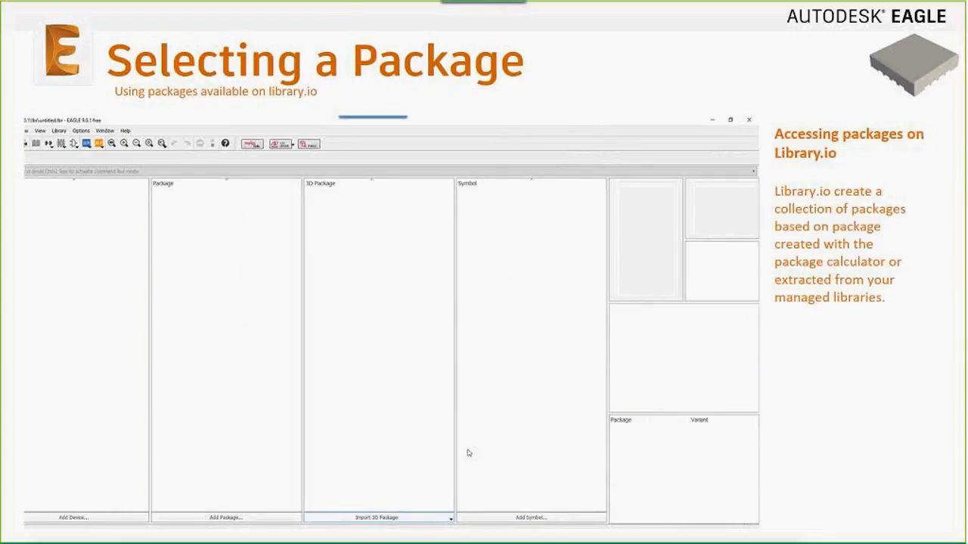
pyautogui.click(376, 517)
# Import the DIL14 and SO16 packages from the libraries and preview the SO16 footprint
pyautogui.click(358, 492)
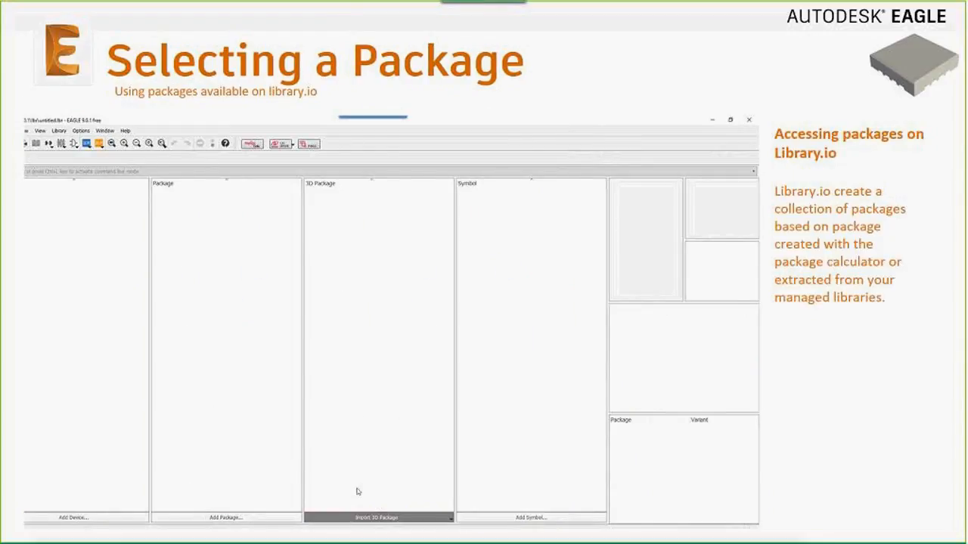
pyautogui.click(217, 176)
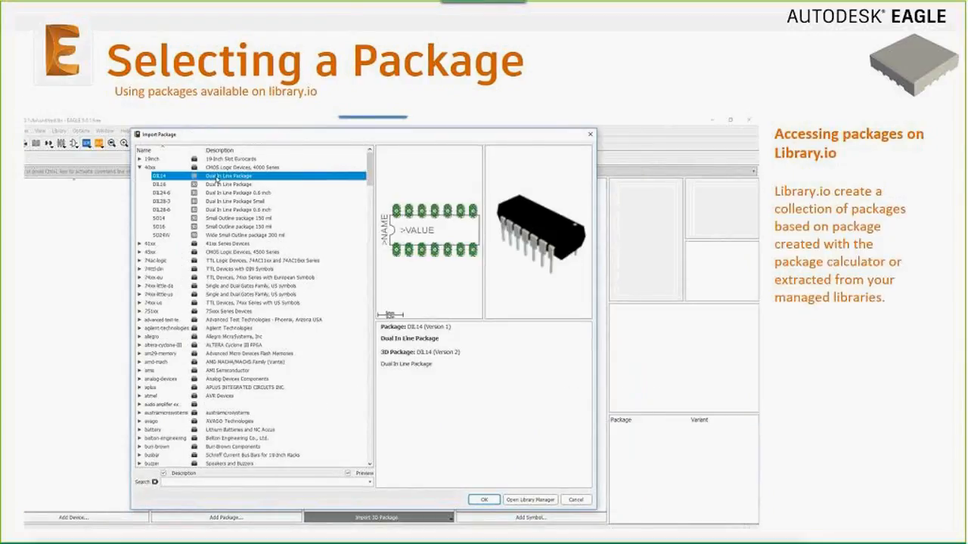
pyautogui.click(484, 500)
pyautogui.click(429, 517)
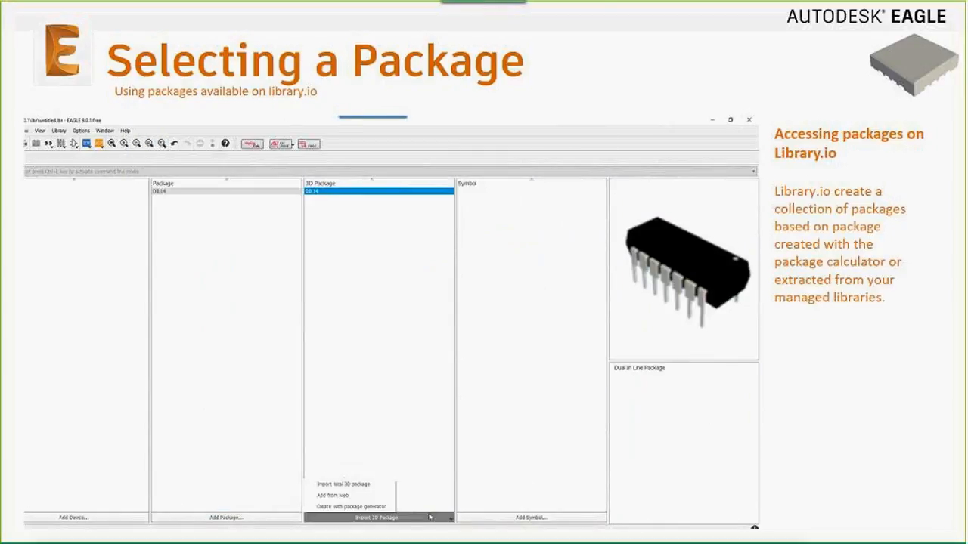
pyautogui.click(333, 496)
pyautogui.click(299, 163)
pyautogui.click(342, 180)
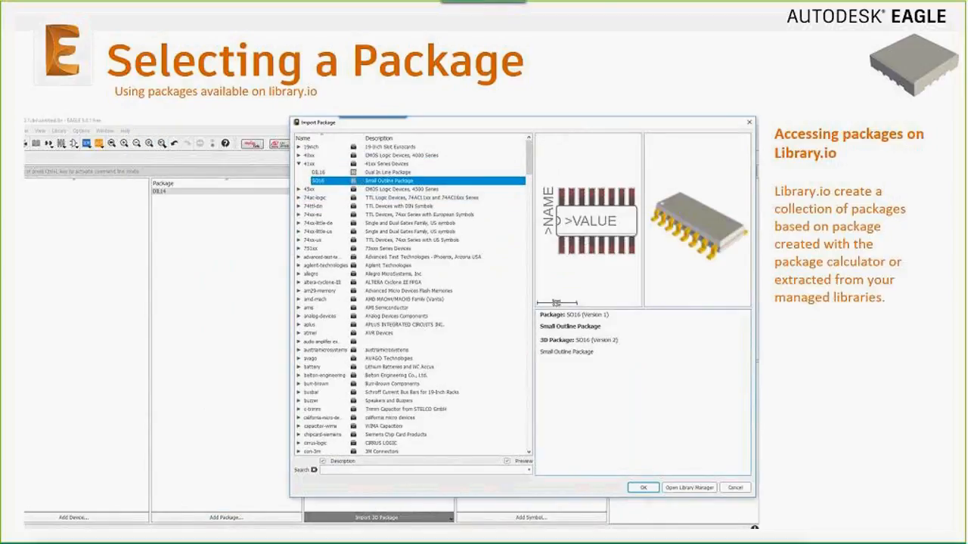
pyautogui.click(643, 488)
pyautogui.click(173, 198)
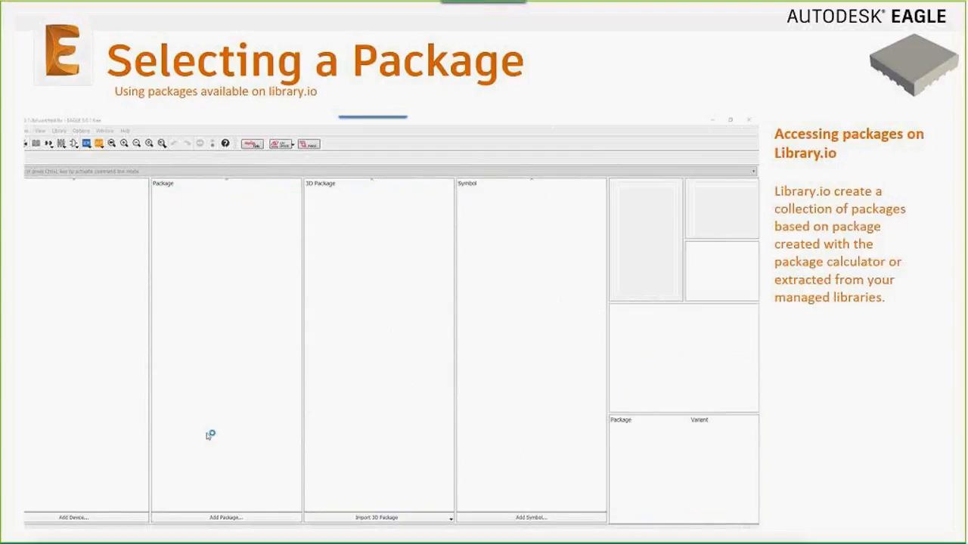
# Browse the web package list as thumbnails
pyautogui.click(429, 517)
pyautogui.click(332, 496)
pyautogui.moveTo(487, 125); pyautogui.dragTo(299, 128)
pyautogui.scroll(-5, 547, 170)
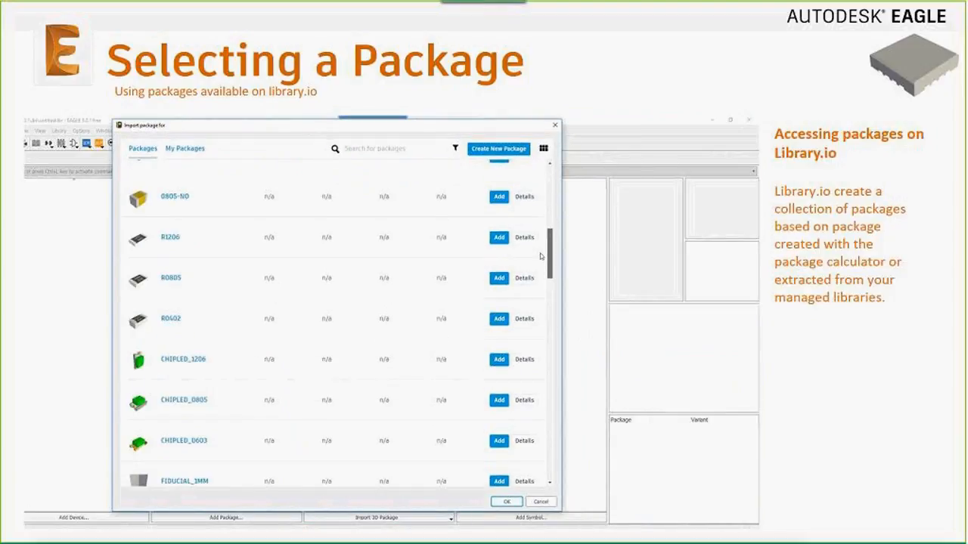
pyautogui.click(542, 148)
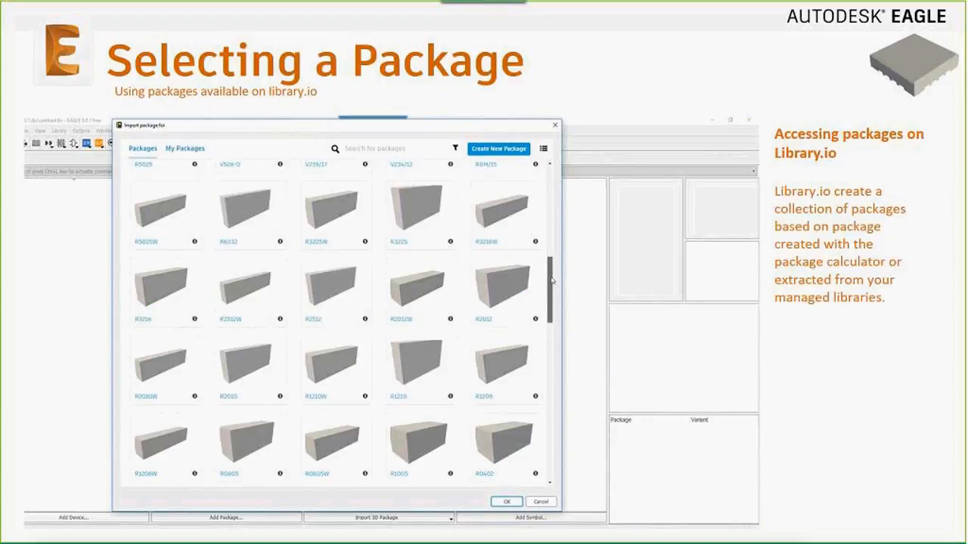
pyautogui.moveTo(551, 284); pyautogui.dragTo(552, 172)
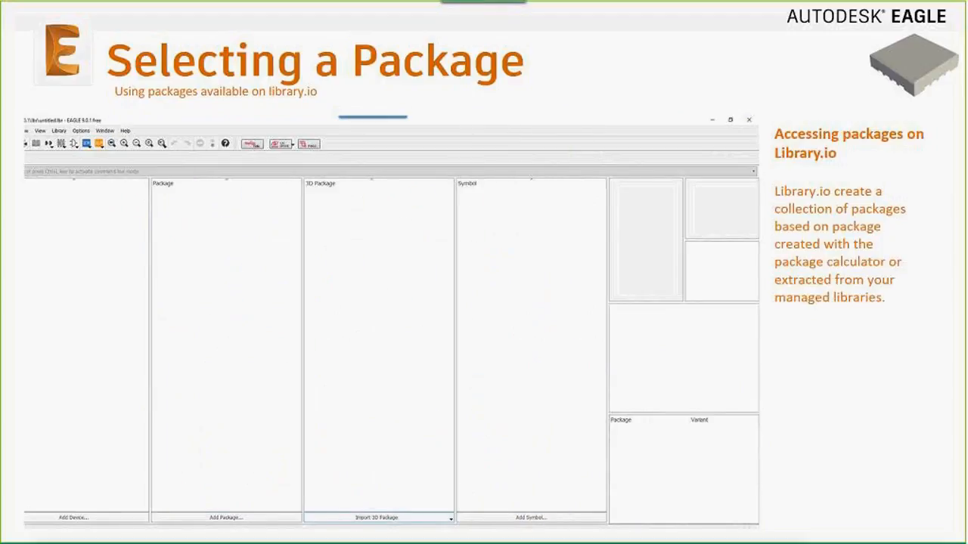
pyautogui.click(422, 517)
# Re-import DIL14 from the 4xxx family and SO16 from the 41xx family, previewing both
pyautogui.click(357, 490)
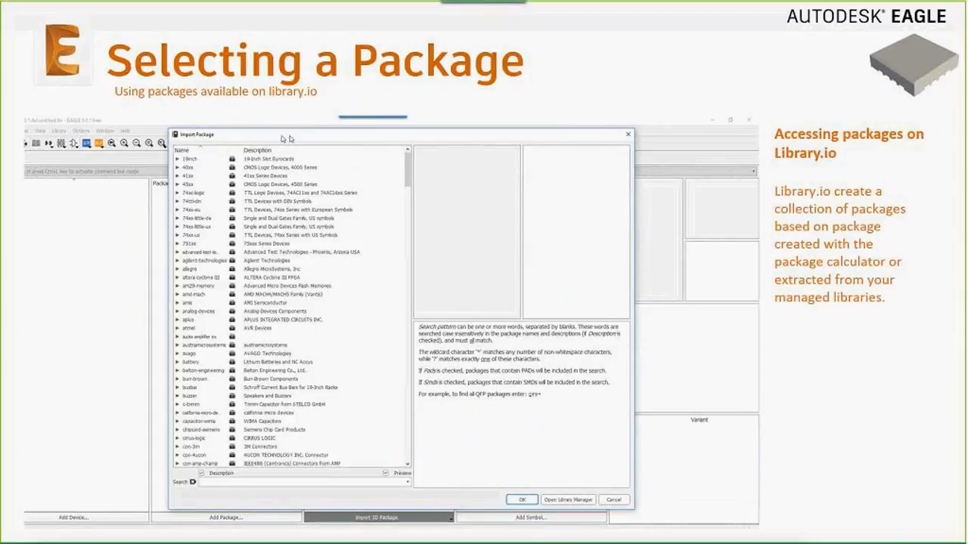
pyautogui.click(139, 167)
pyautogui.click(160, 175)
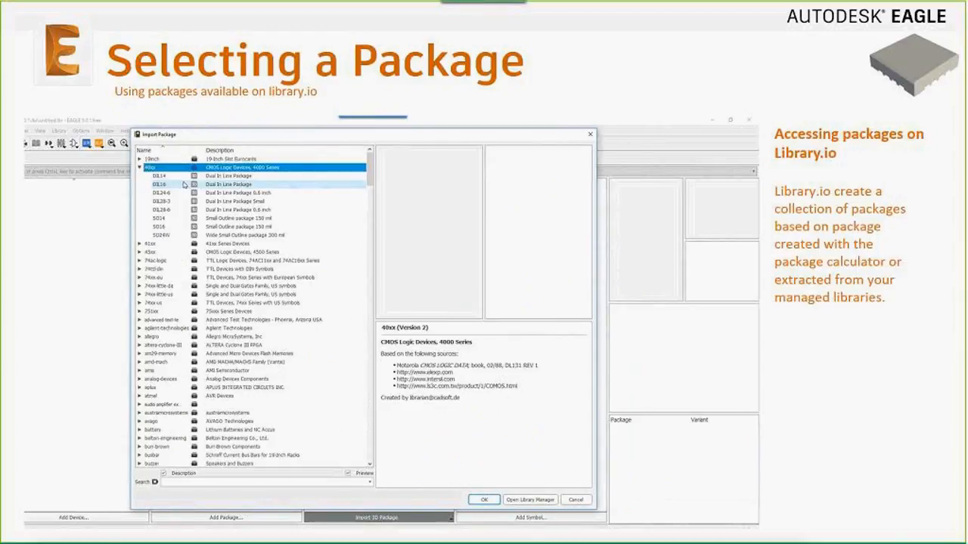
pyautogui.click(484, 499)
pyautogui.click(378, 517)
pyautogui.click(335, 480)
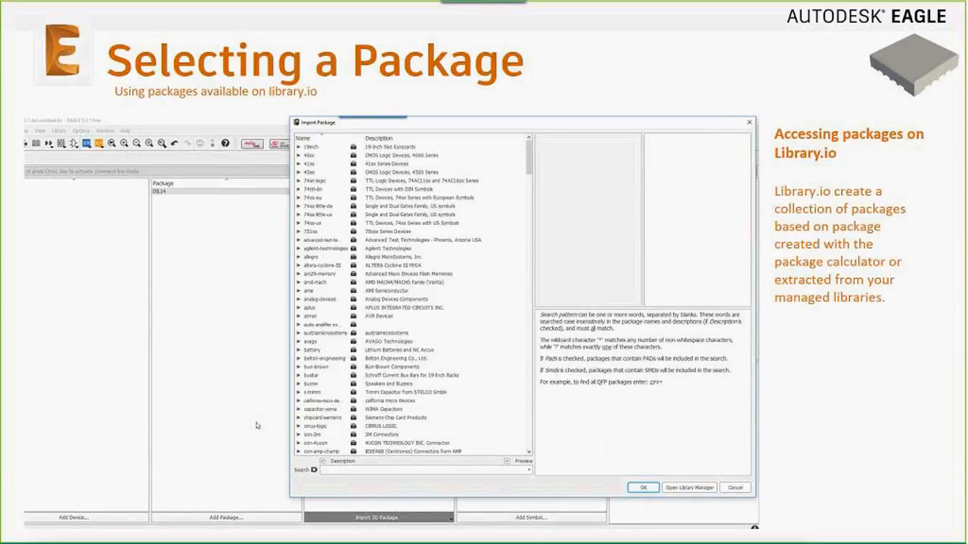
pyautogui.doubleClick(353, 163)
pyautogui.click(359, 181)
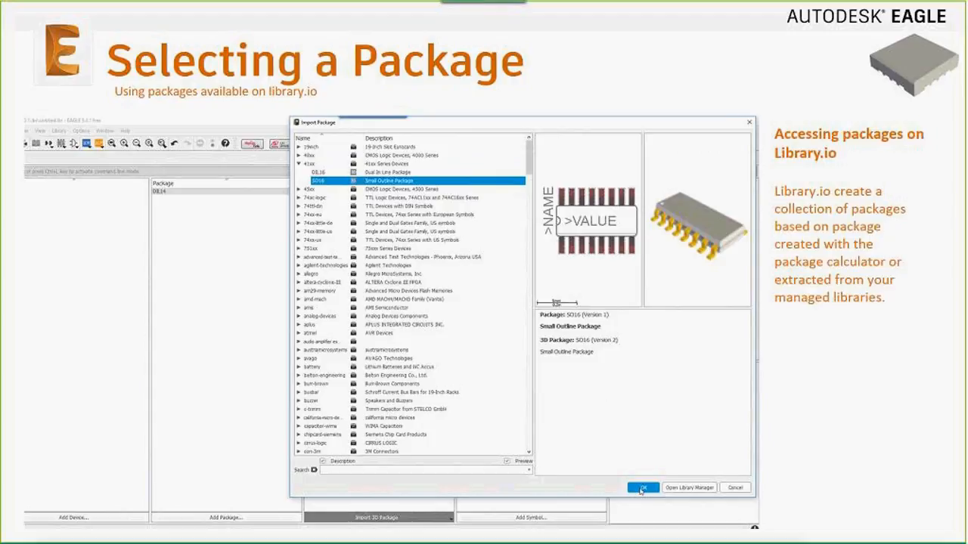
pyautogui.click(642, 488)
pyautogui.click(171, 192)
pyautogui.click(172, 199)
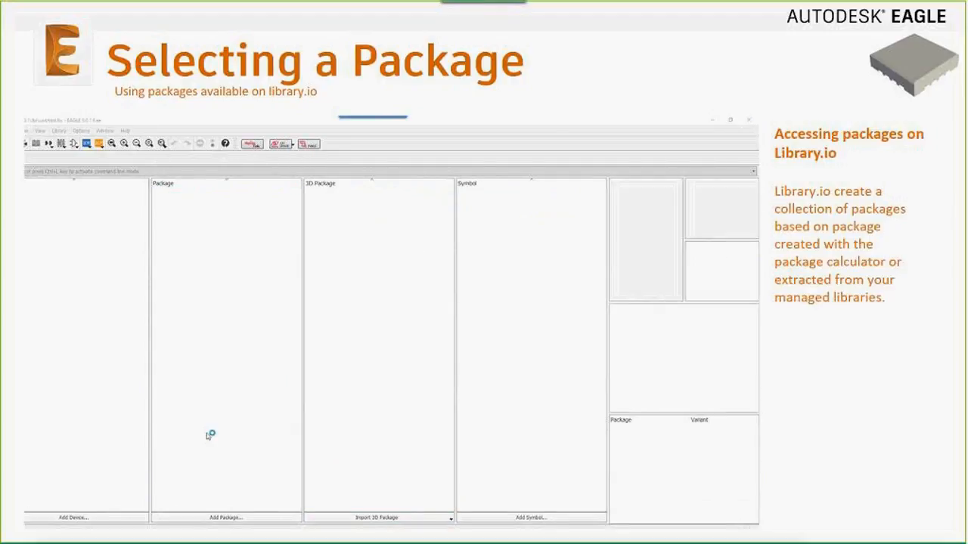
# Show the web packages as 3D thumbnails and scroll through them
pyautogui.click(376, 517)
pyautogui.click(347, 501)
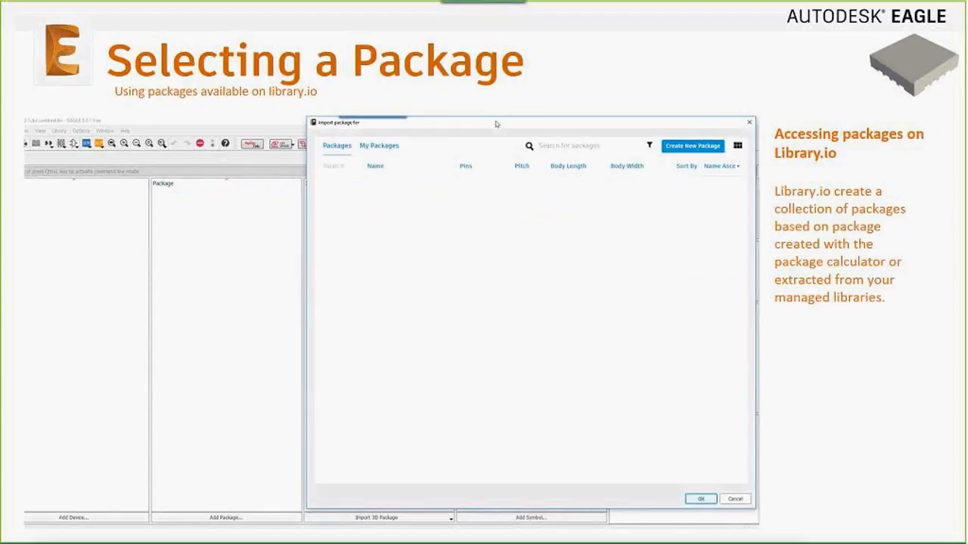
pyautogui.moveTo(496, 124); pyautogui.dragTo(302, 126)
pyautogui.scroll(-10, 542, 266)
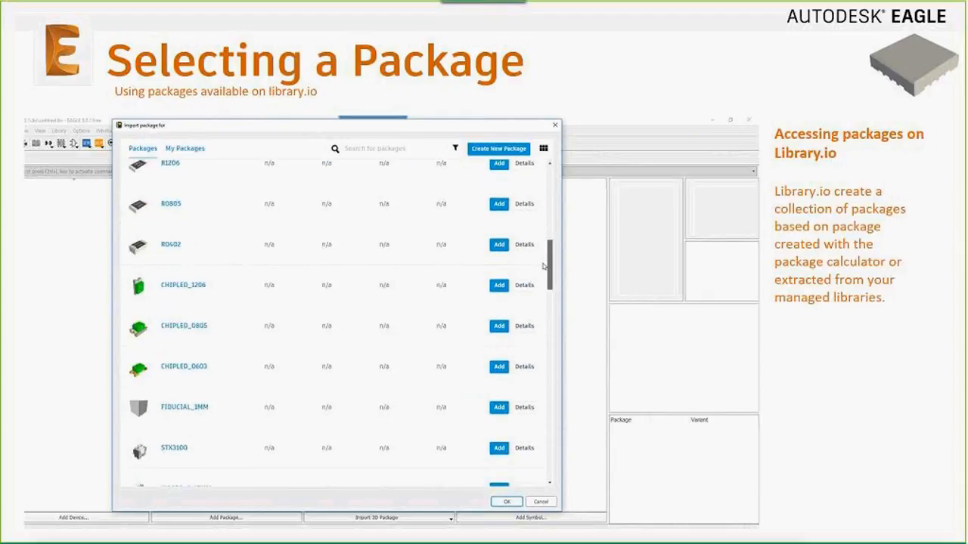
pyautogui.click(543, 149)
pyautogui.moveTo(549, 282); pyautogui.dragTo(549, 186)
# Confirm the DIL14 and SO16 3D package imports from the local list
pyautogui.click(422, 517)
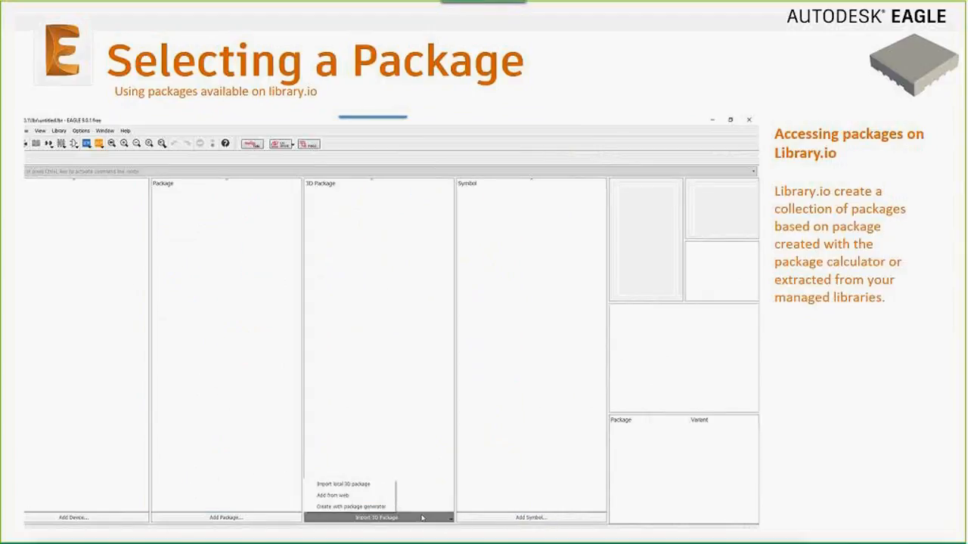
pyautogui.click(358, 492)
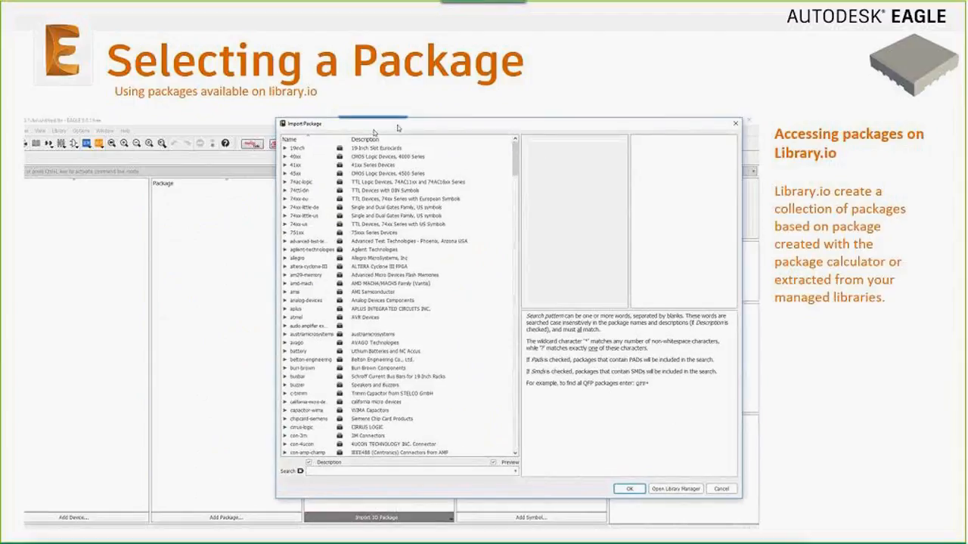
pyautogui.click(484, 499)
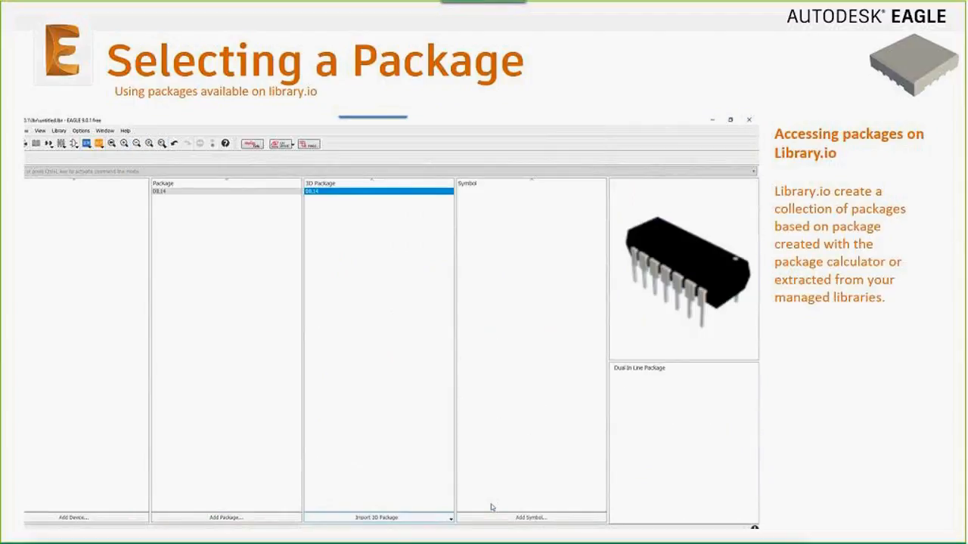
pyautogui.click(423, 517)
pyautogui.click(352, 484)
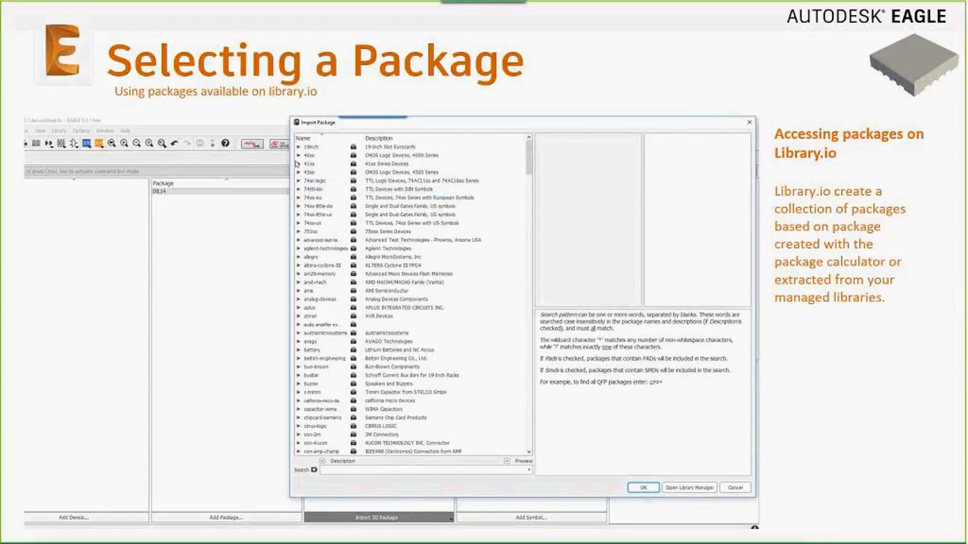
pyautogui.click(642, 488)
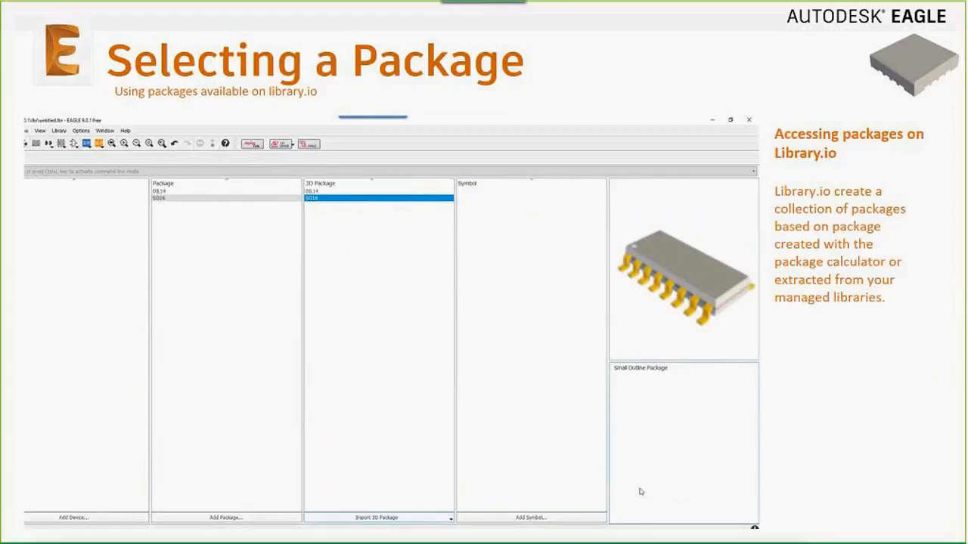
pyautogui.click(171, 193)
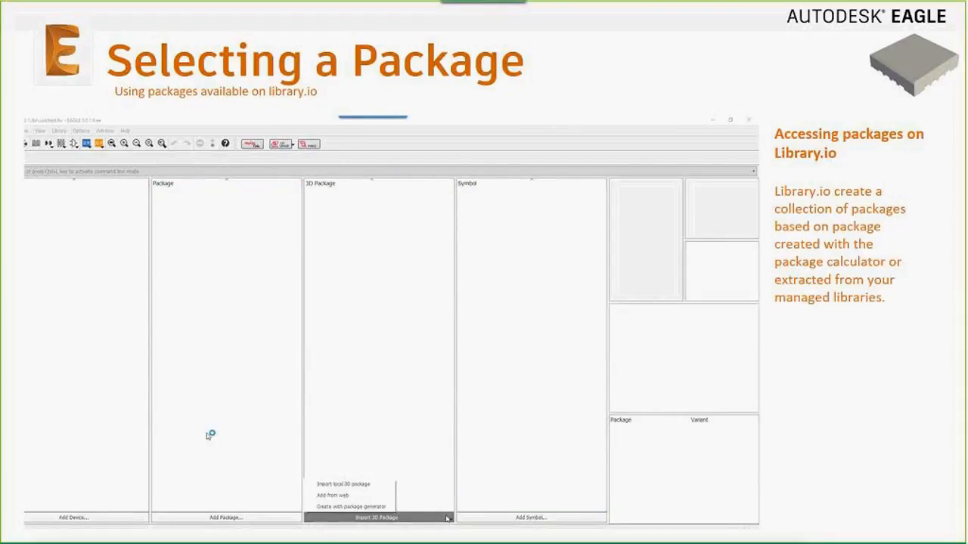
# Open Add from web once more and scroll through the available packages
pyautogui.click(348, 496)
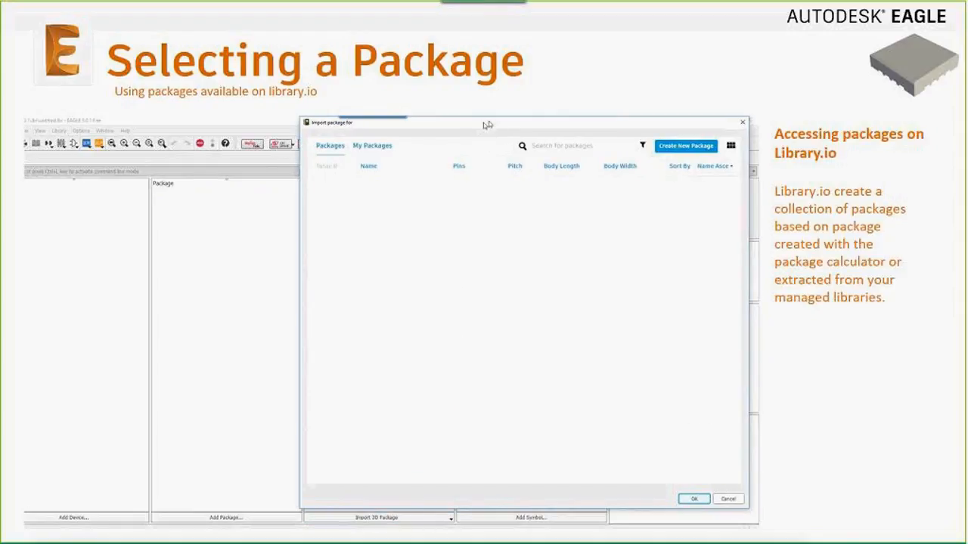
pyautogui.moveTo(484, 123); pyautogui.dragTo(292, 123)
pyautogui.scroll(-5, 541, 228)
pyautogui.scroll(-5, 541, 228)
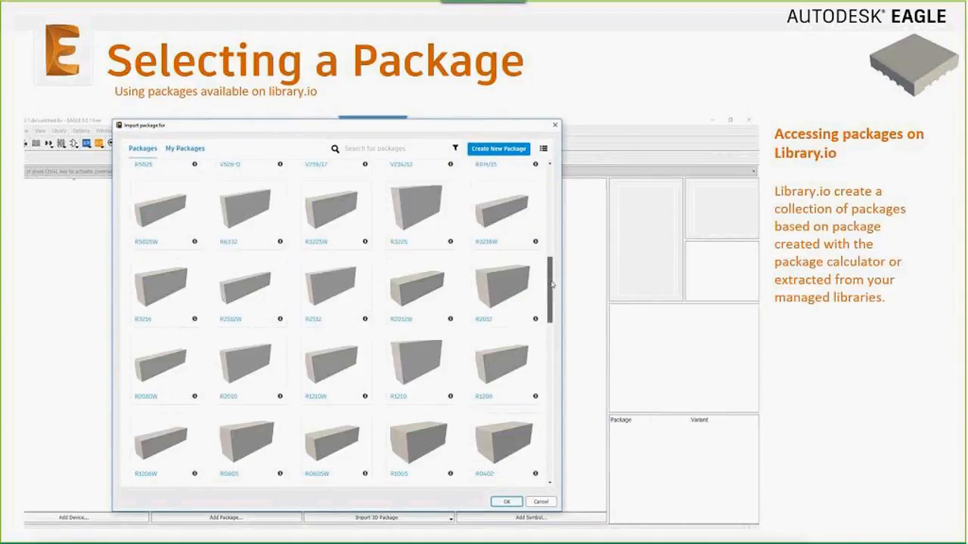
pyautogui.scroll(5, 551, 284)
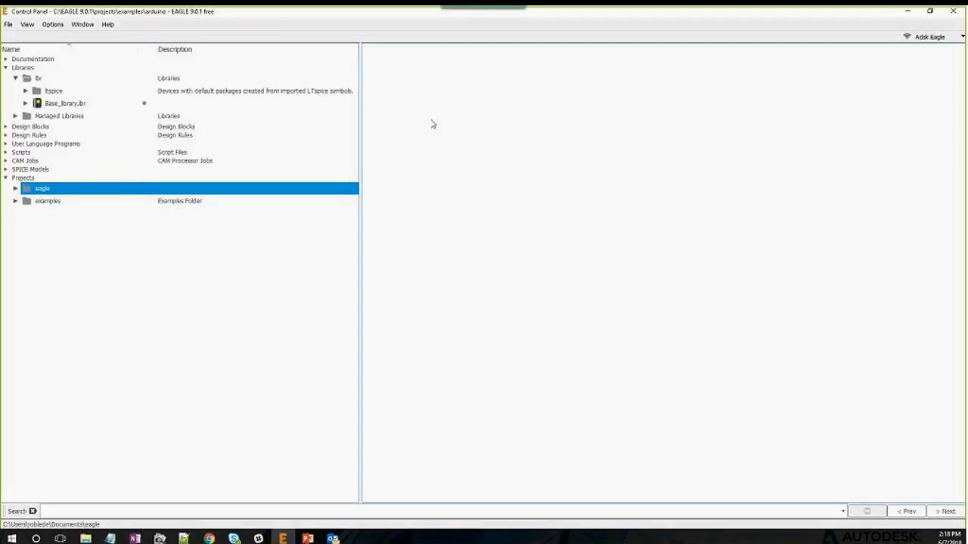
# Open Base_library.lbr, start Create managed library from the Library menu, then cancel it
pyautogui.doubleClick(79, 106)
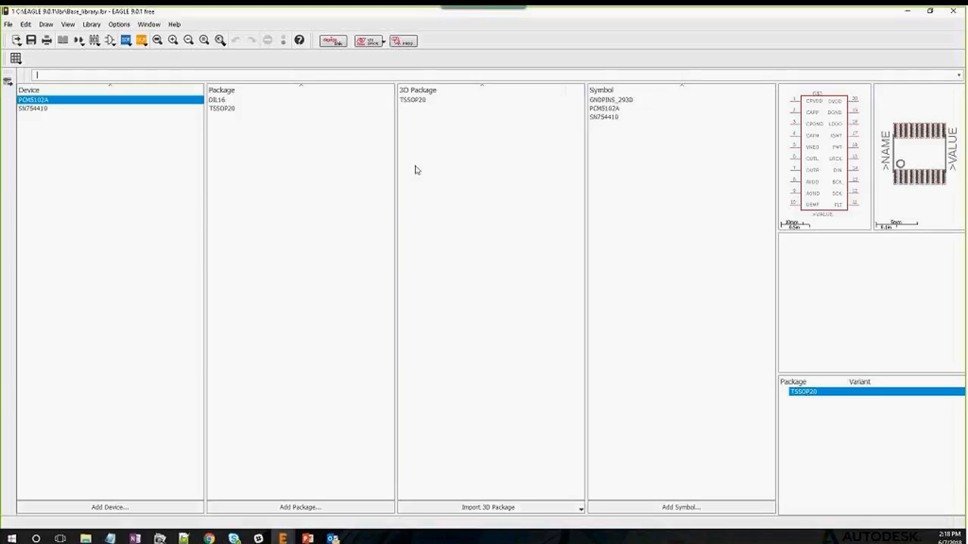
pyautogui.click(68, 25)
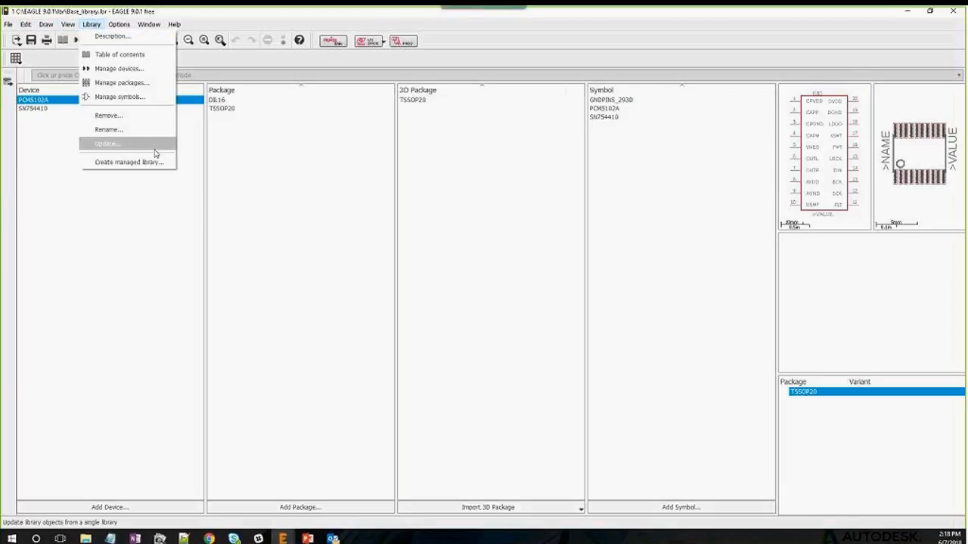
pyautogui.click(155, 165)
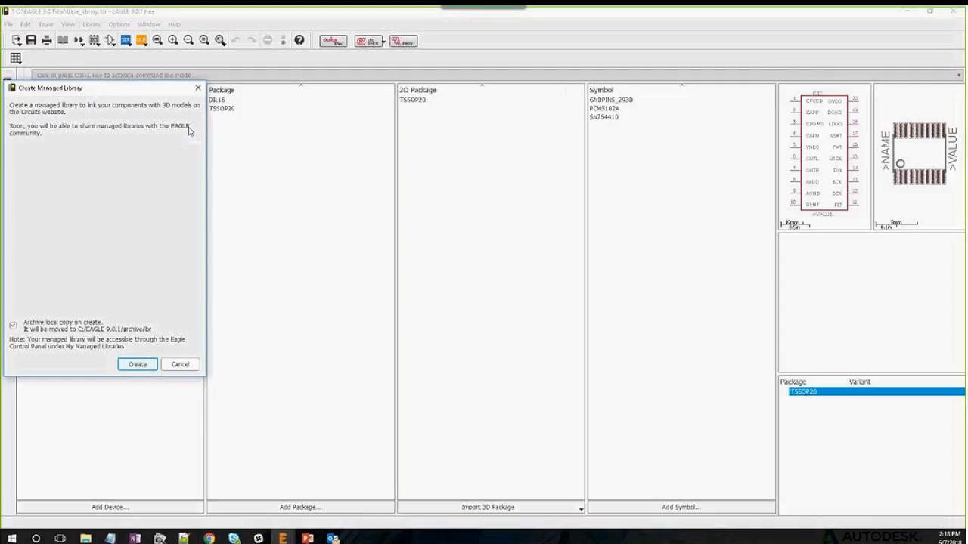
pyautogui.click(182, 365)
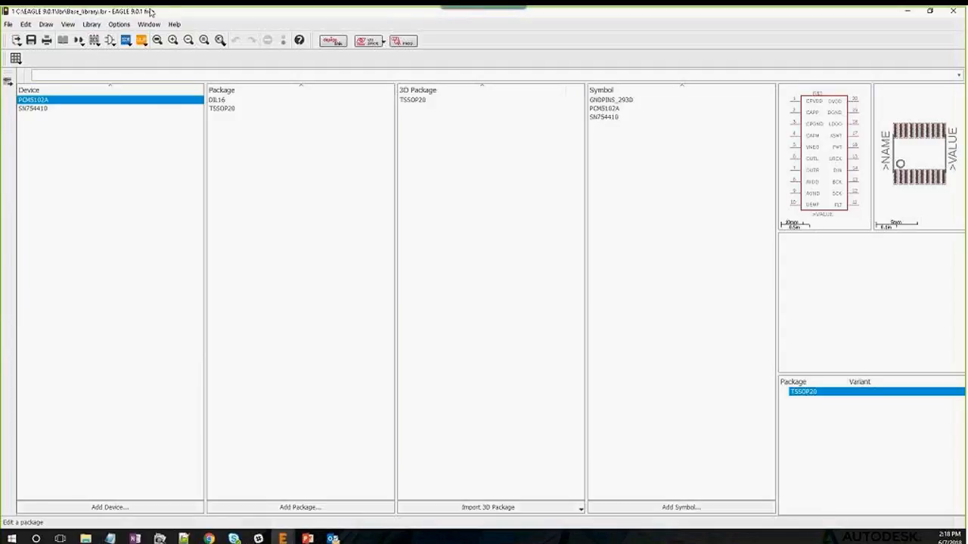
# Close the library editor and sign out of the Autodesk account
pyautogui.click(953, 10)
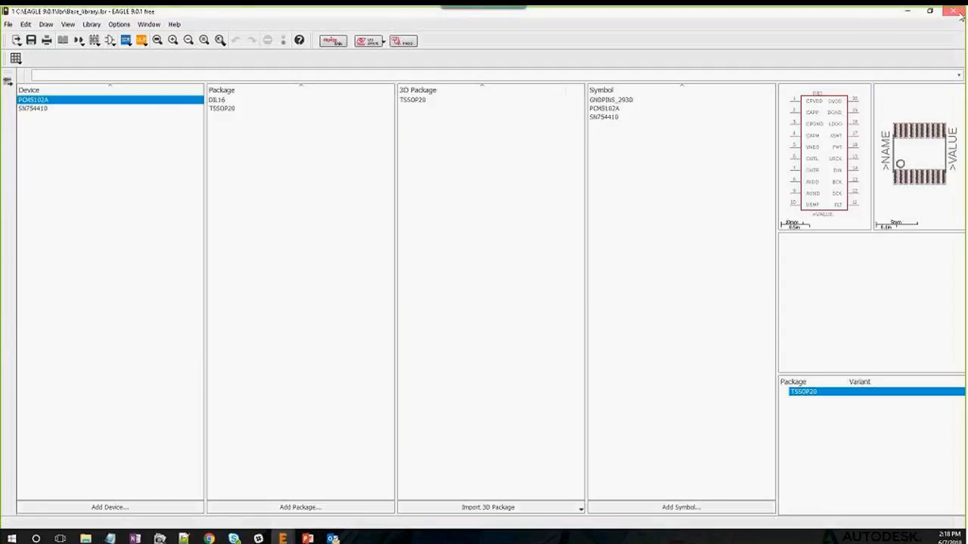
pyautogui.click(960, 38)
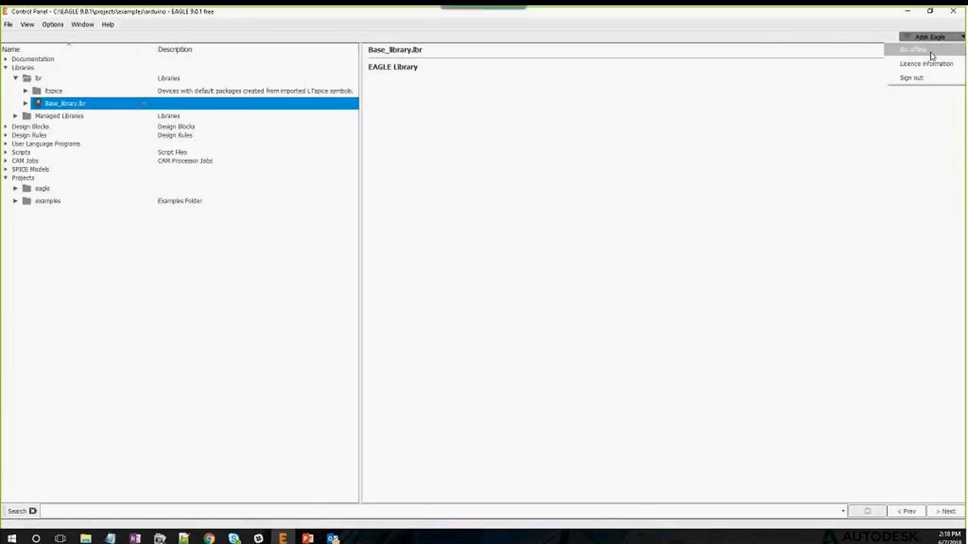
pyautogui.click(925, 78)
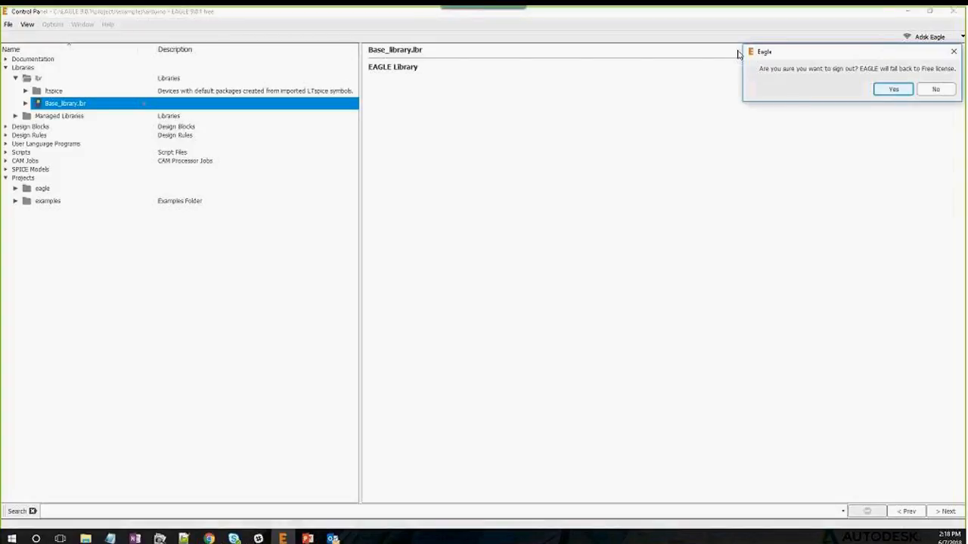
pyautogui.click(707, 177)
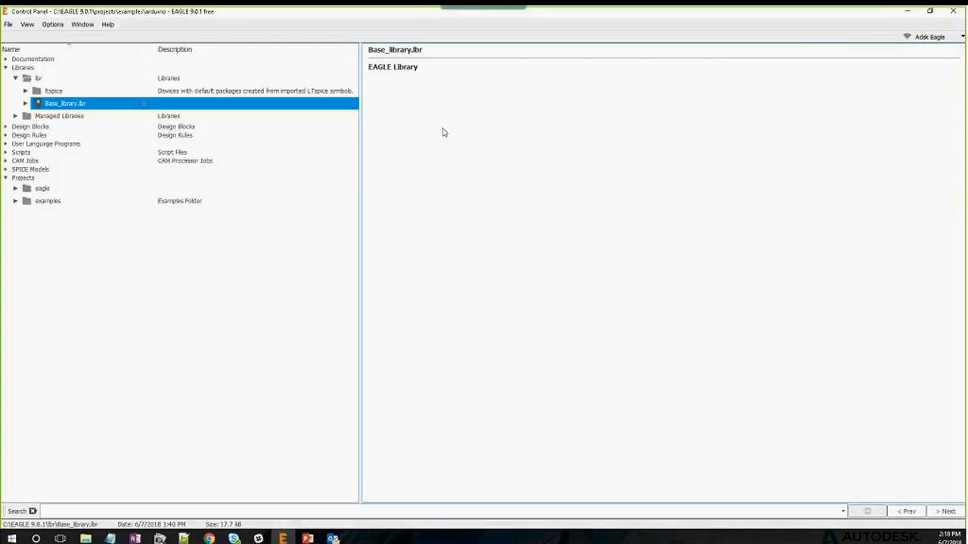
# Sign back in with the account e-mail and password, then reopen Base_library.lbr
pyautogui.click(960, 39)
pyautogui.click(918, 65)
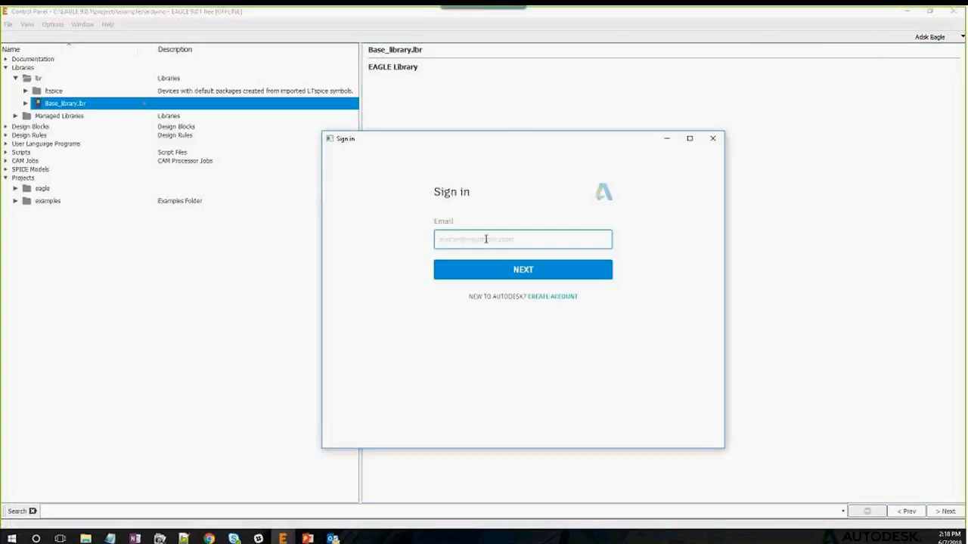
pyautogui.press('Return')
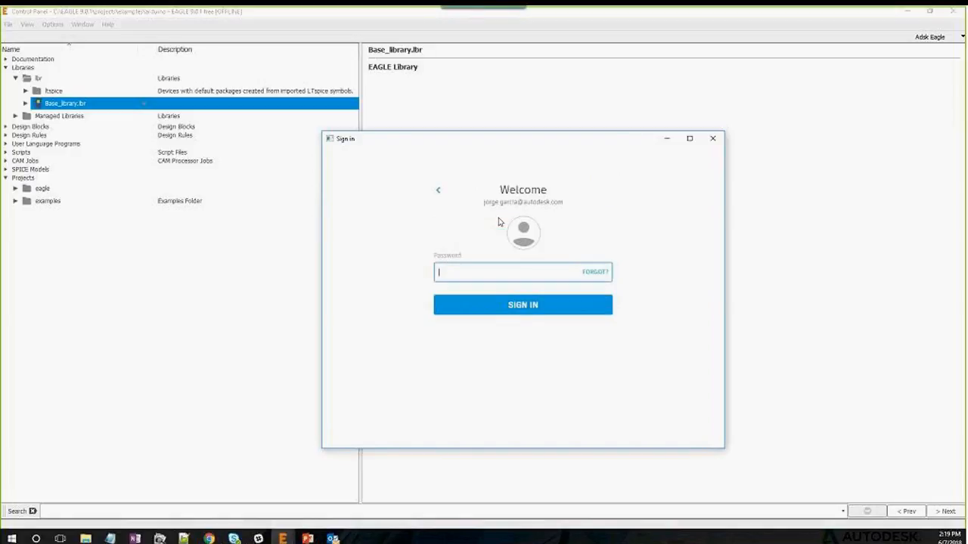
pyautogui.write('******')
pyautogui.press('Return')
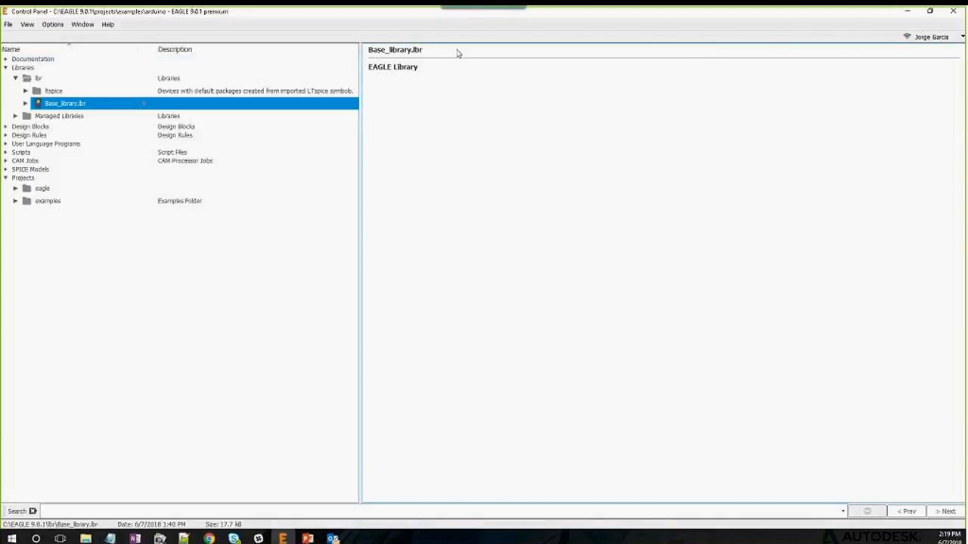
pyautogui.doubleClick(78, 105)
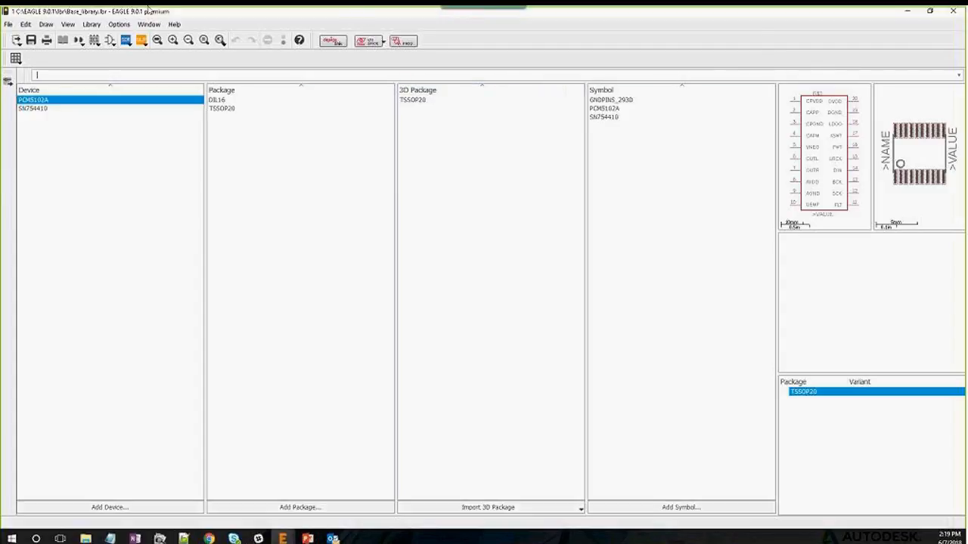
# Create a managed library from Base_library and view it on the web
pyautogui.click(92, 24)
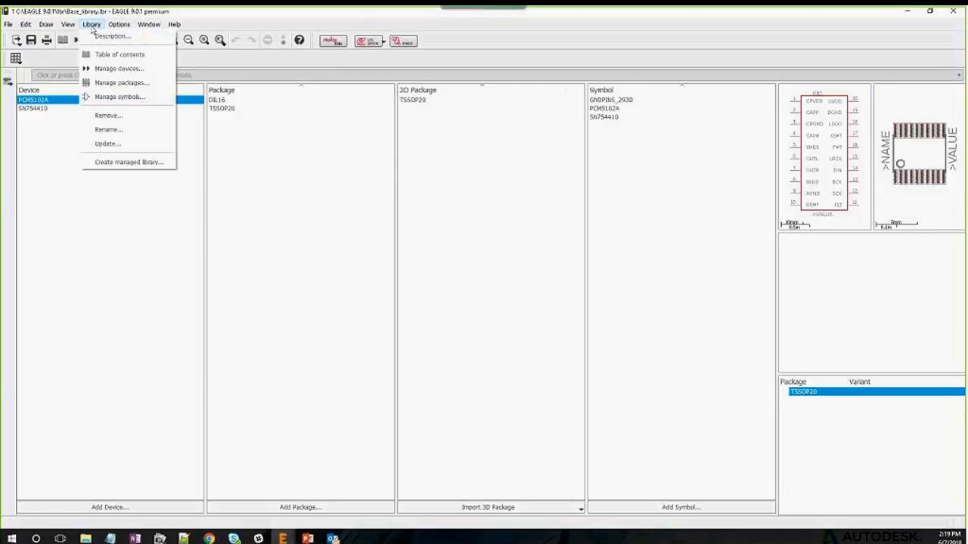
pyautogui.click(148, 163)
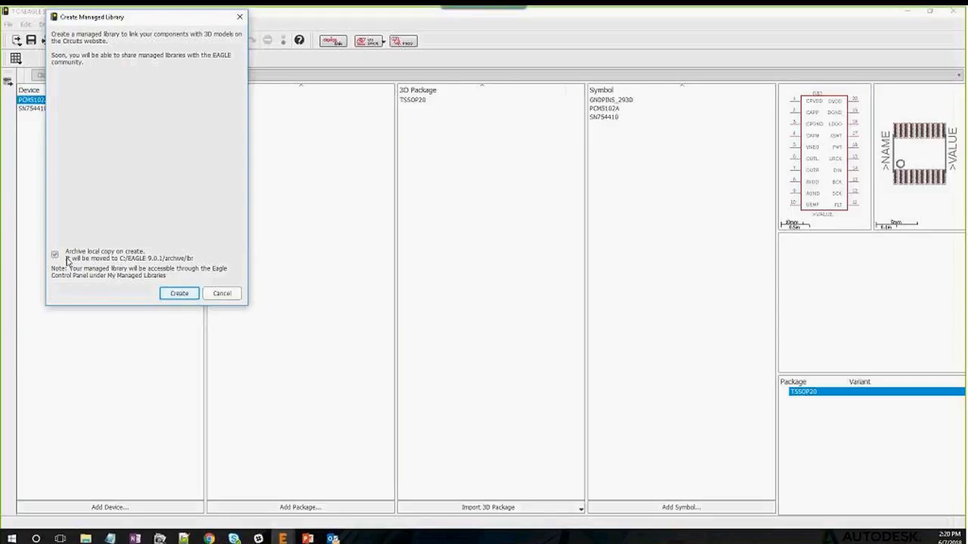
pyautogui.click(187, 293)
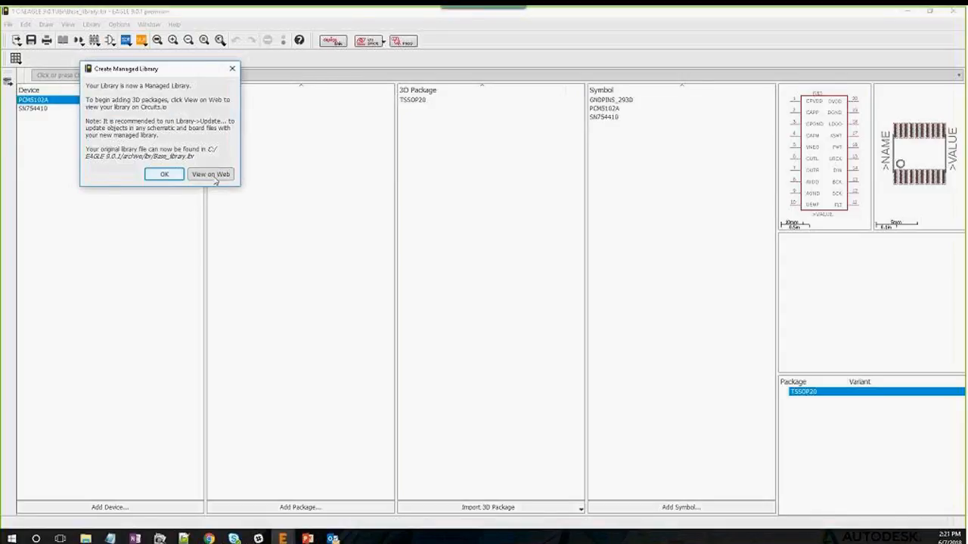
pyautogui.click(215, 176)
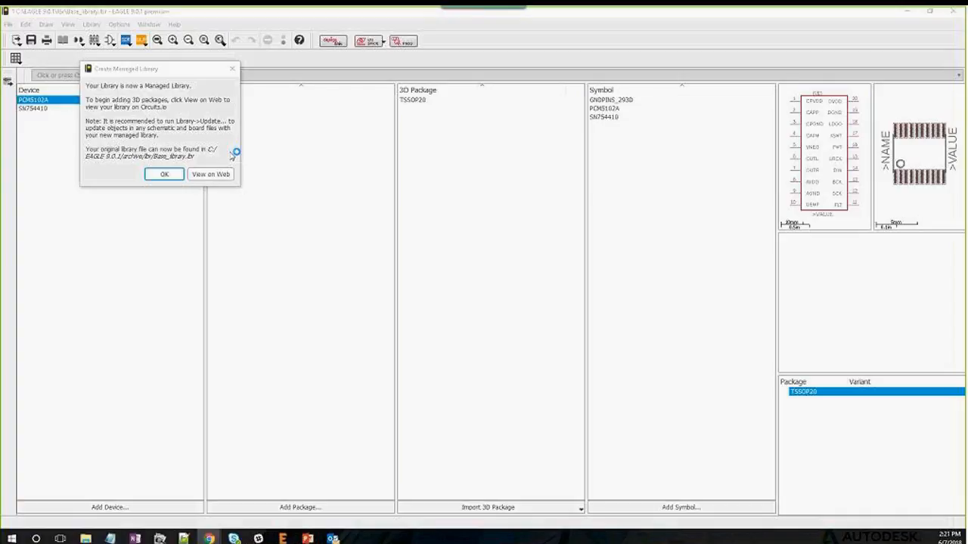
pyautogui.moveTo(208, 537)
# Go to library.io in the browser and sign out of the current account
pyautogui.hotkey('alt', 'Tab')
pyautogui.write('library.io')
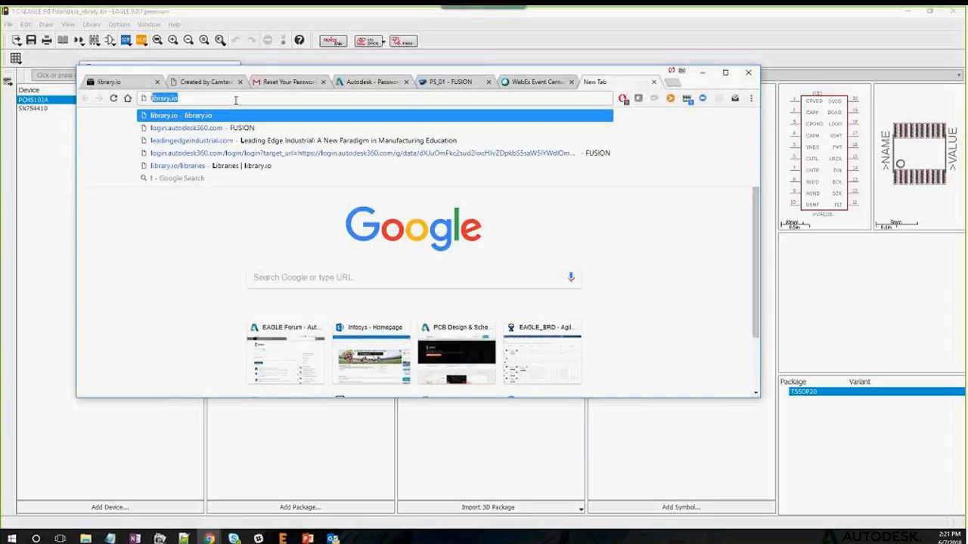
pyautogui.press('Return')
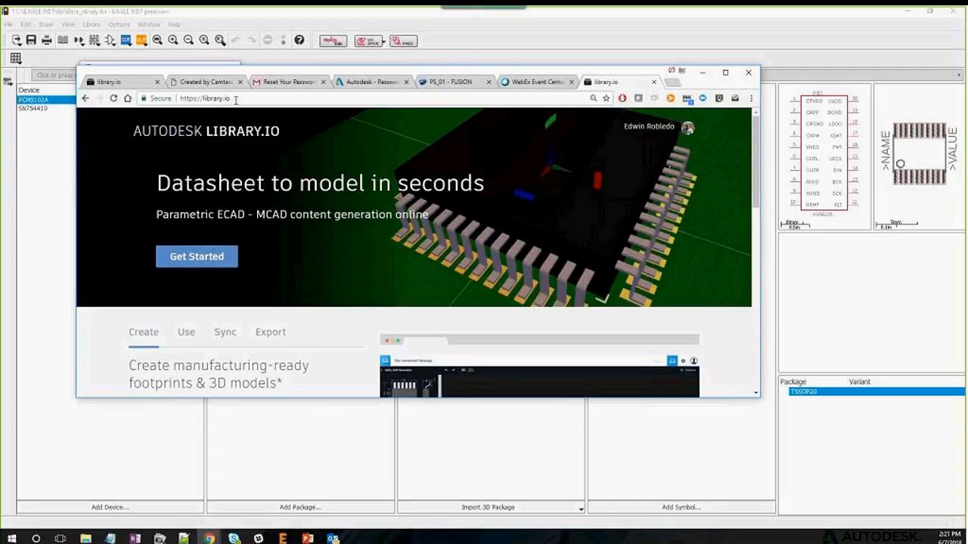
pyautogui.click(667, 133)
pyautogui.click(678, 125)
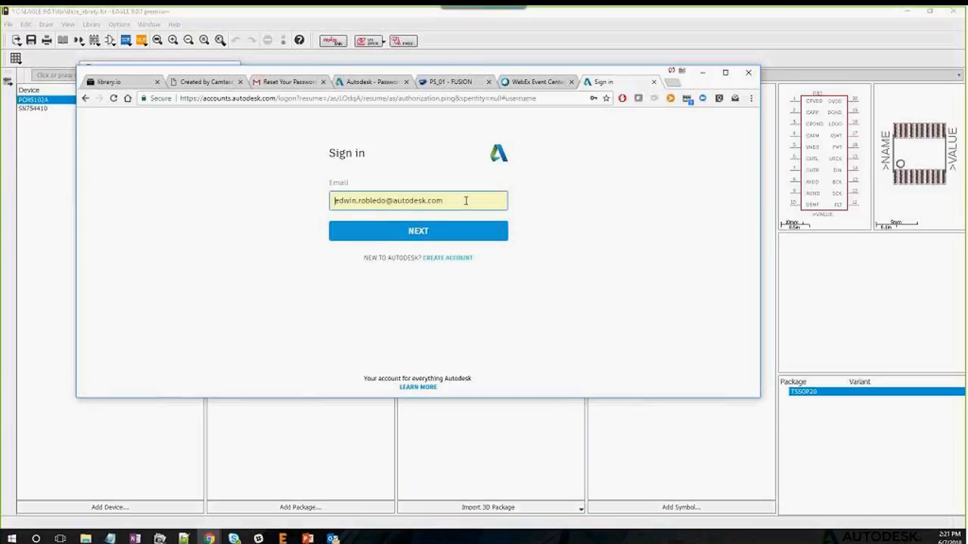
# Replace the prefilled e-mail with the other account's address and sign in with its password
pyautogui.moveTo(465, 200); pyautogui.dragTo(253, 162)
pyautogui.press('BackSpace')
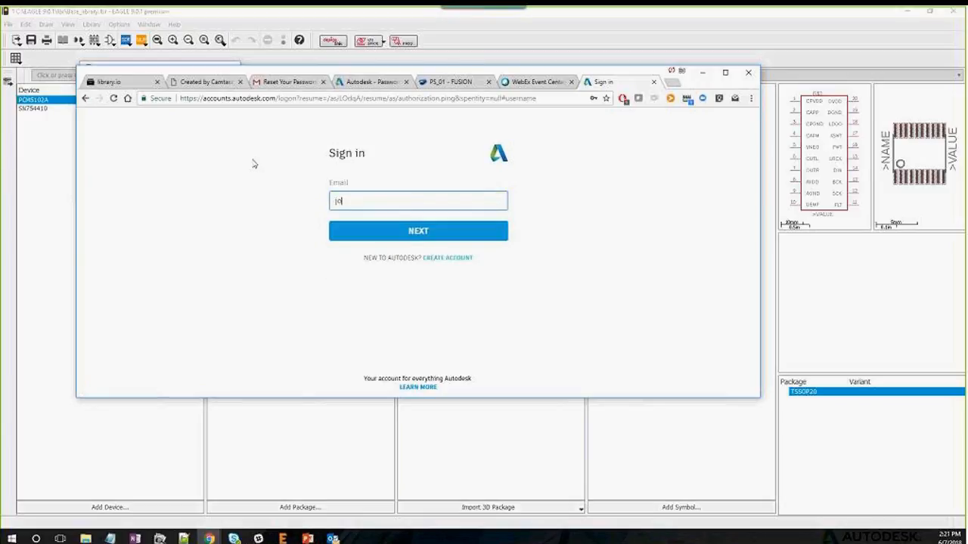
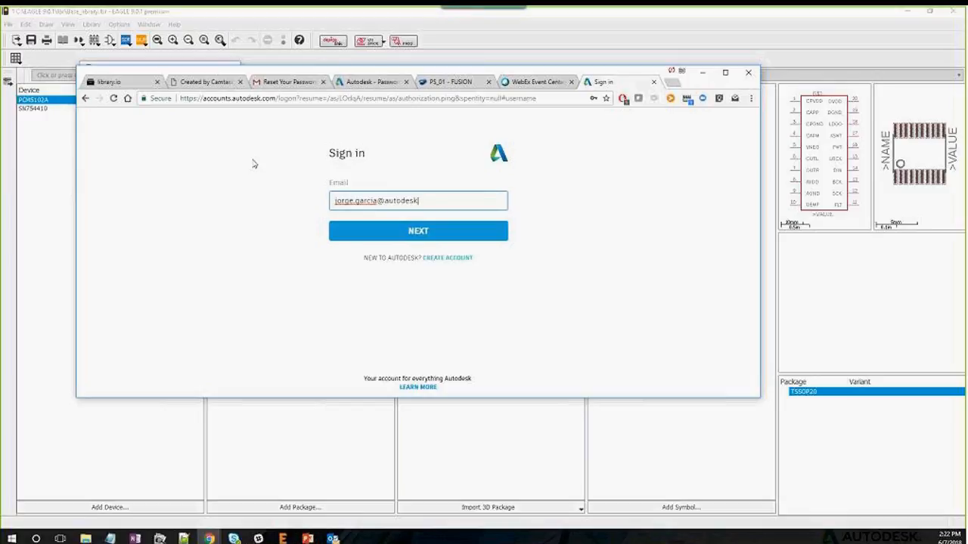
pyautogui.press('Return')
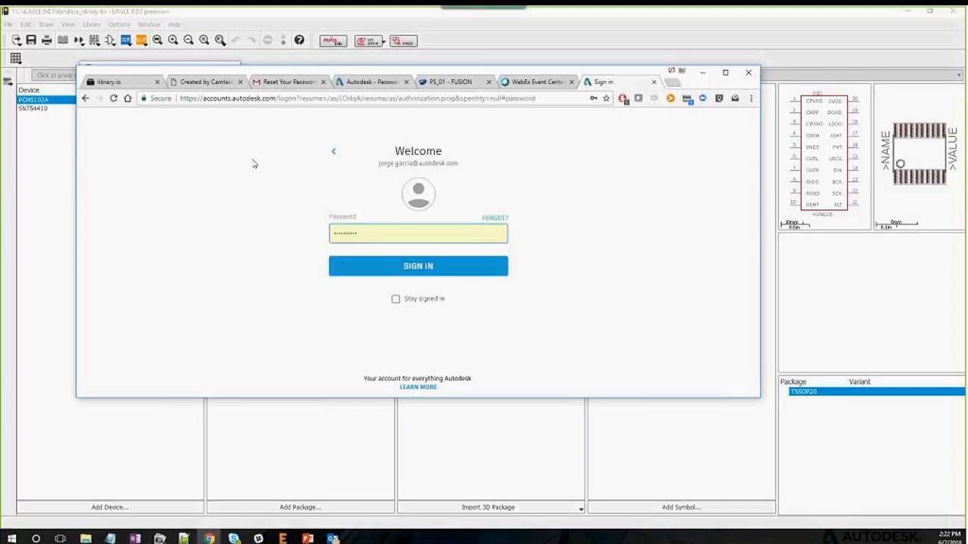
pyautogui.press('BackSpace')
pyautogui.press('BackSpace')
pyautogui.press('BackSpace')
pyautogui.press('BackSpace')
pyautogui.press('BackSpace')
pyautogui.press('BackSpace')
pyautogui.press('BackSpace')
pyautogui.press('BackSpace')
pyautogui.press('BackSpace')
pyautogui.press('BackSpace')
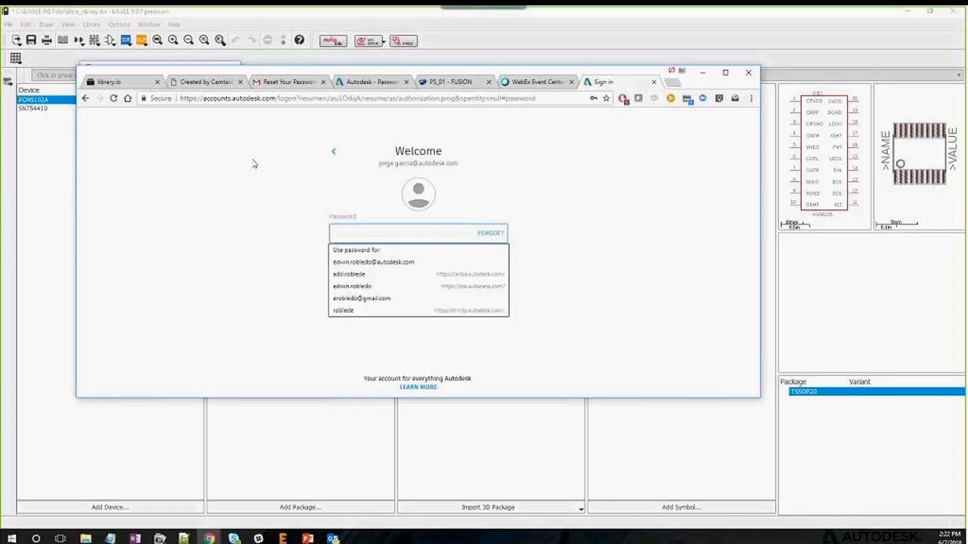
pyautogui.write('*******')
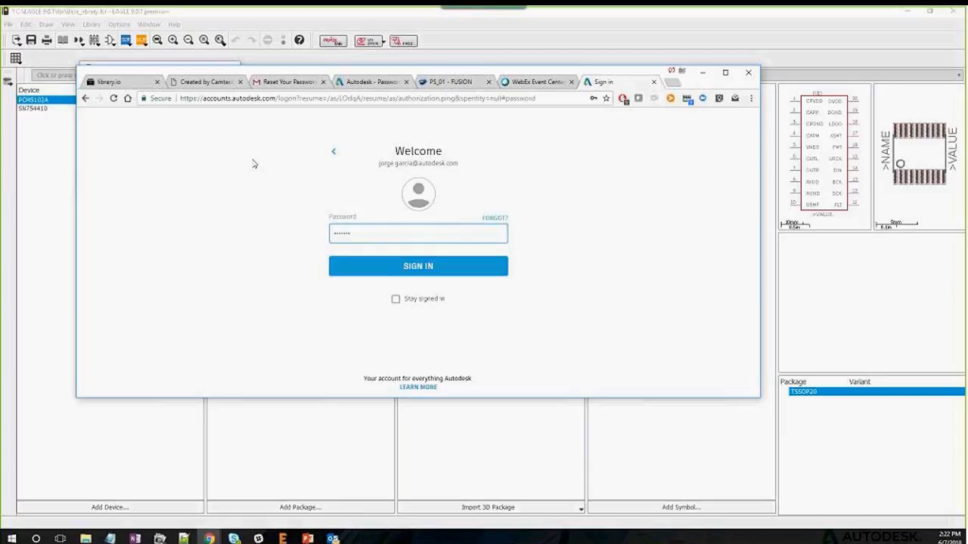
pyautogui.write('*****')
pyautogui.press('Return')
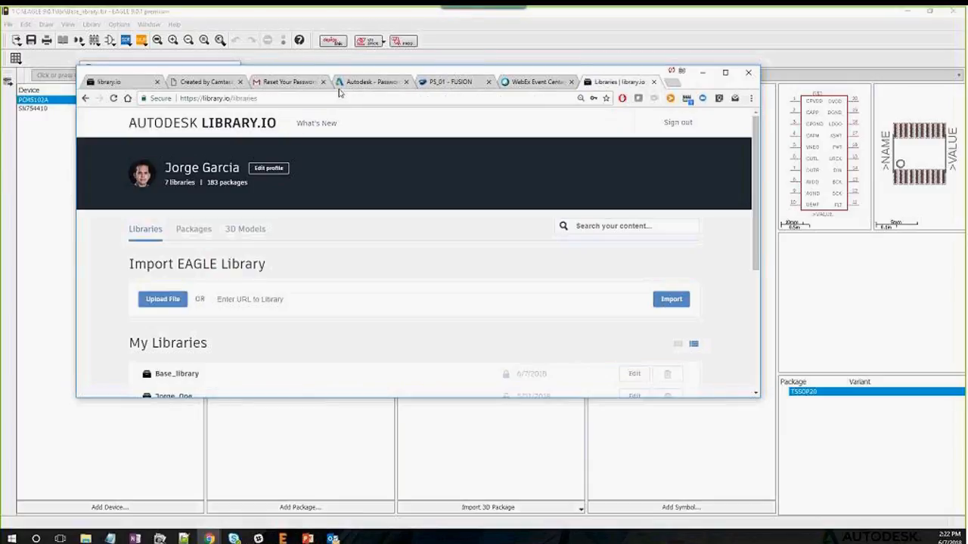
pyautogui.moveTo(395, 71); pyautogui.dragTo(374, 47)
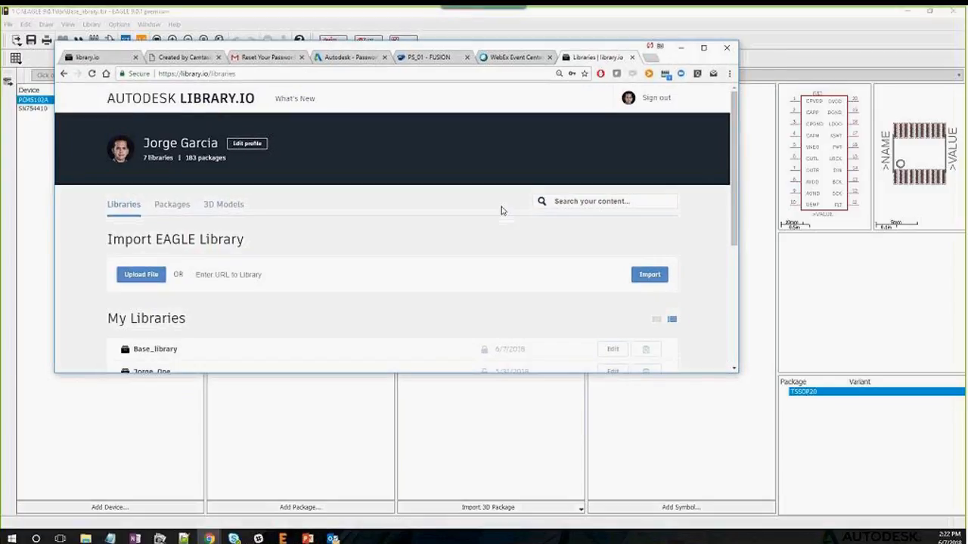
# Maximize the browser and review the Packages and 3D Models lists
pyautogui.click(703, 46)
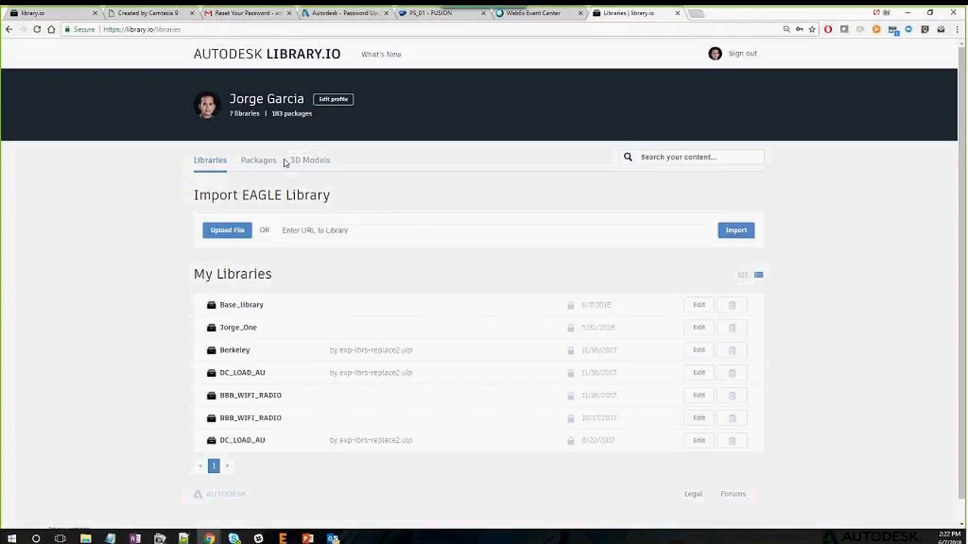
pyautogui.click(256, 163)
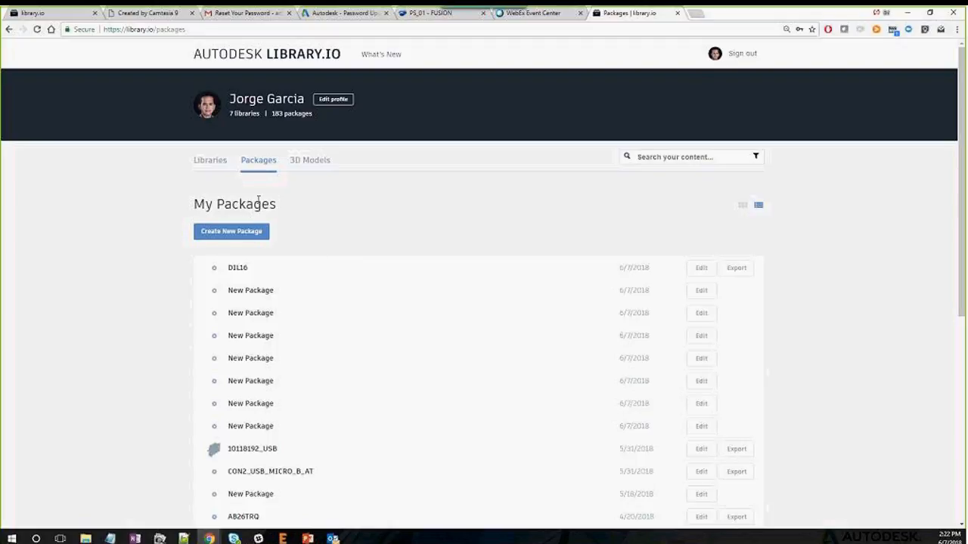
pyautogui.scroll(-5, 275, 297)
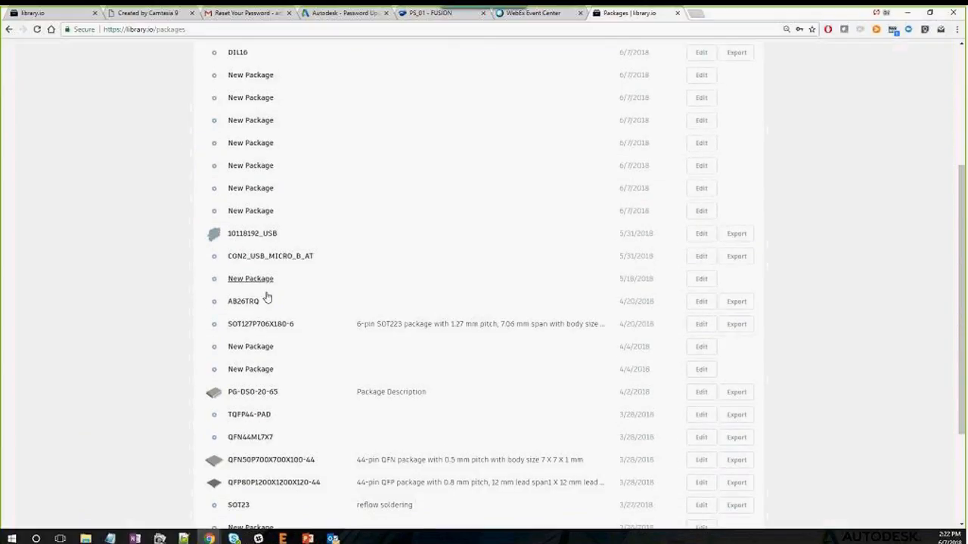
pyautogui.scroll(5, 264, 296)
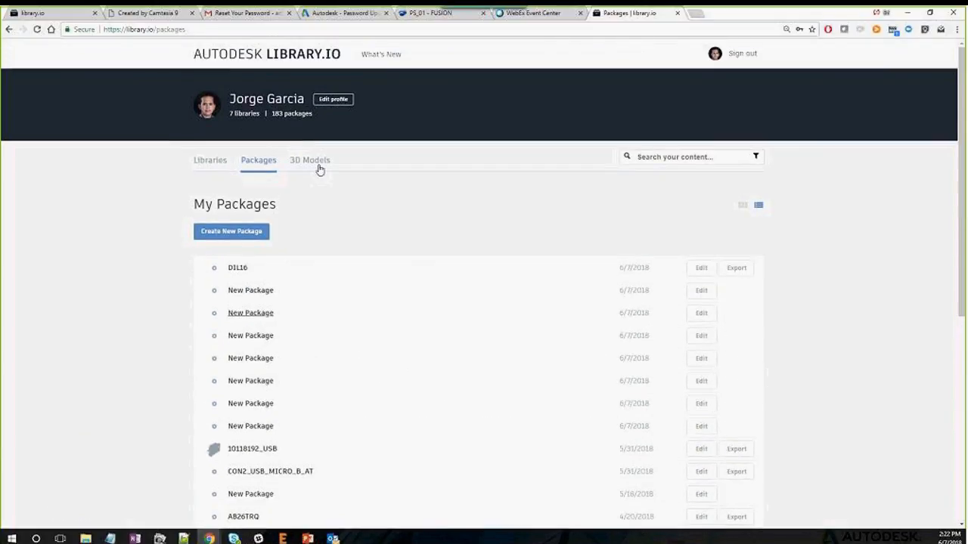
pyautogui.click(320, 162)
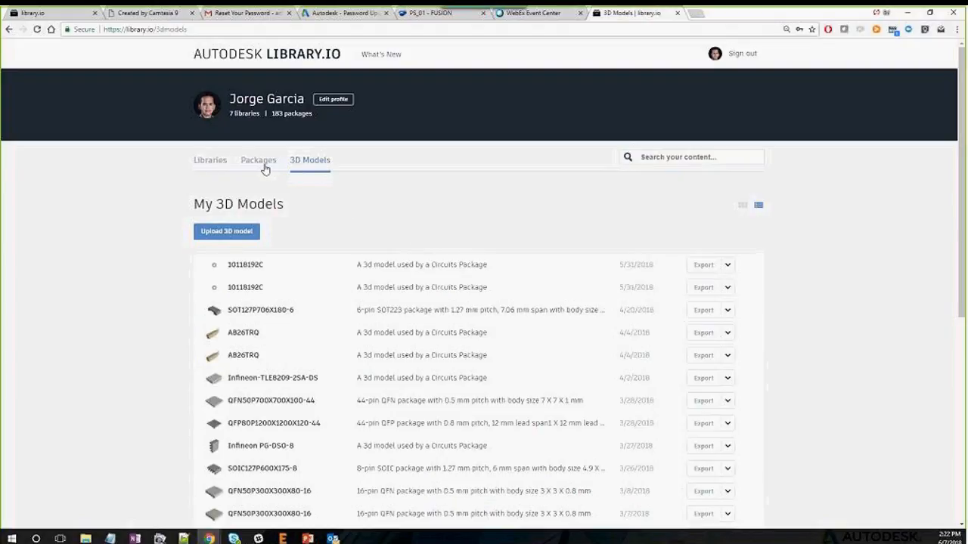
# Check the first 3D model's export formats, then open Base_library for editing
pyautogui.click(219, 163)
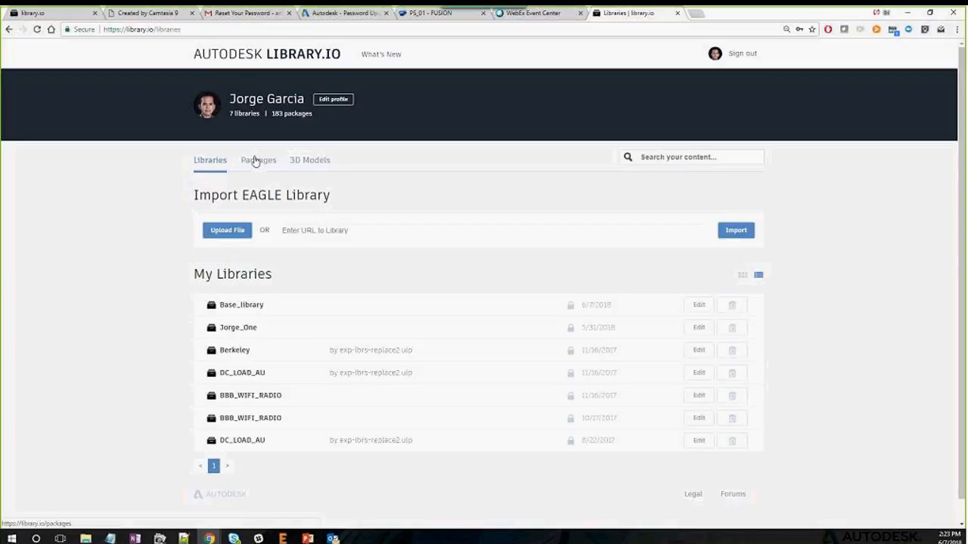
pyautogui.click(297, 162)
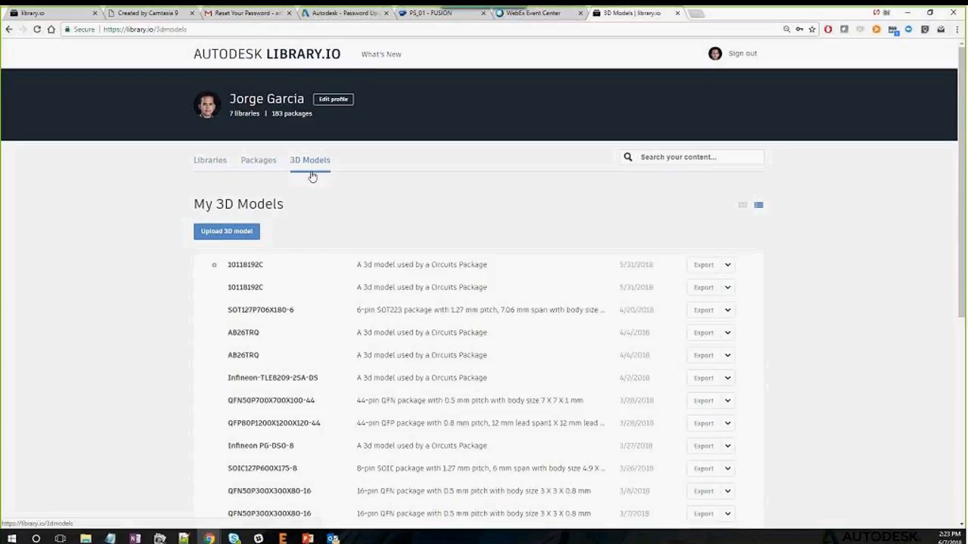
pyautogui.click(724, 265)
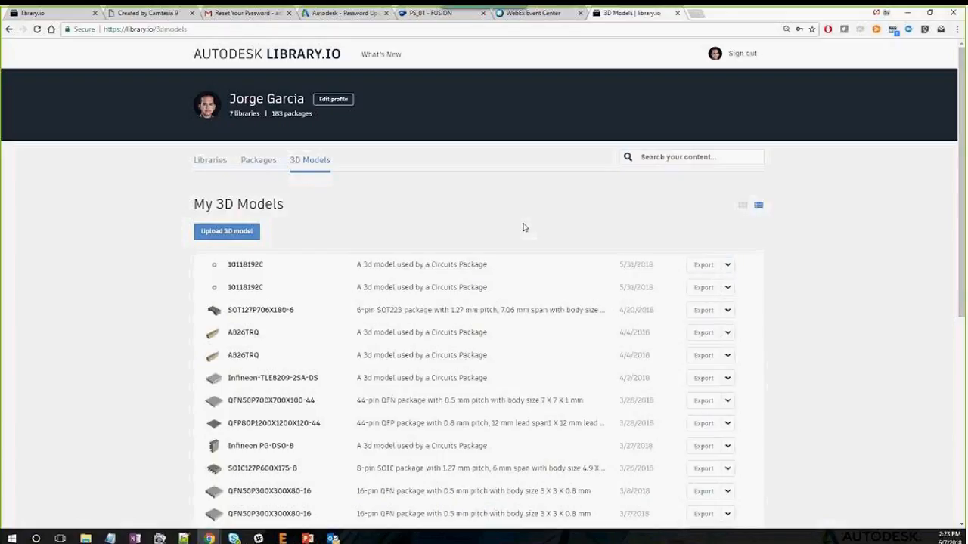
pyautogui.click(257, 163)
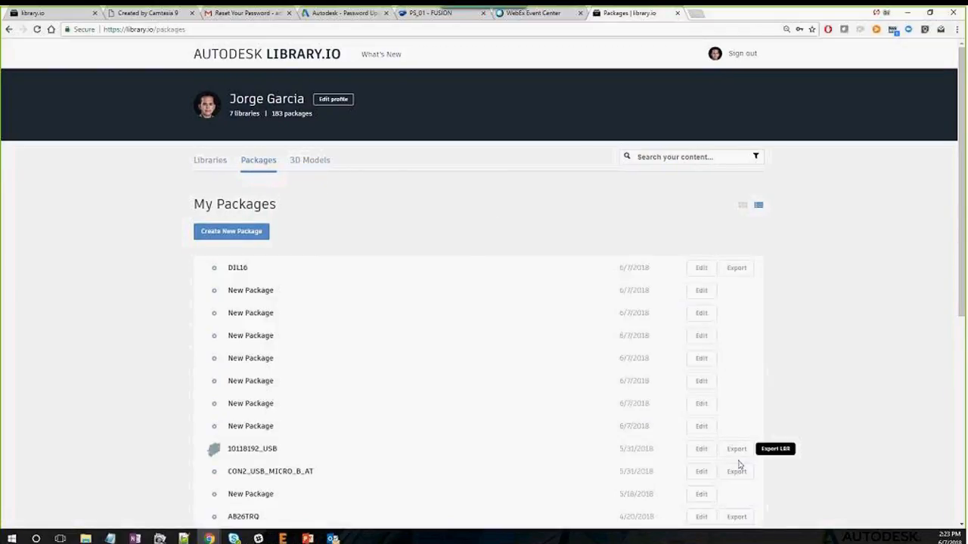
pyautogui.click(219, 160)
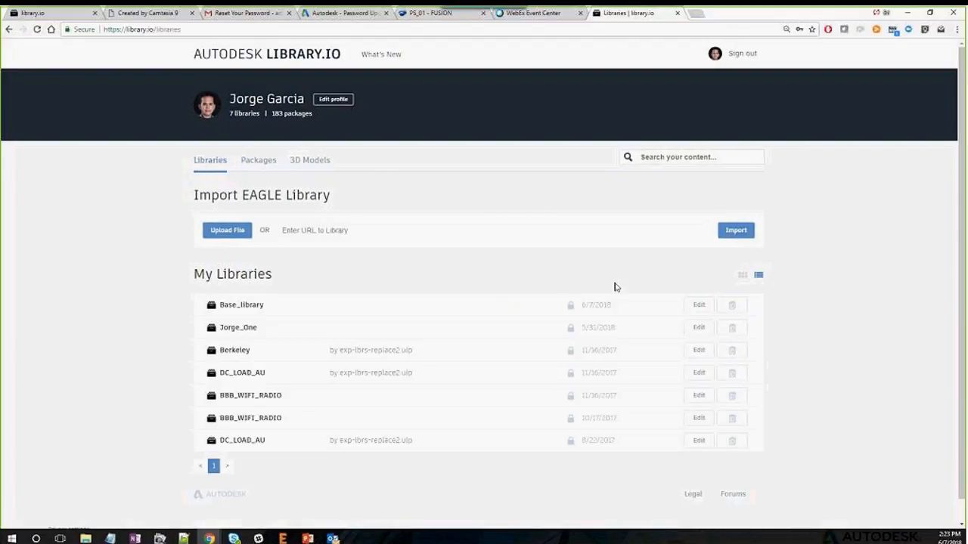
pyautogui.click(698, 306)
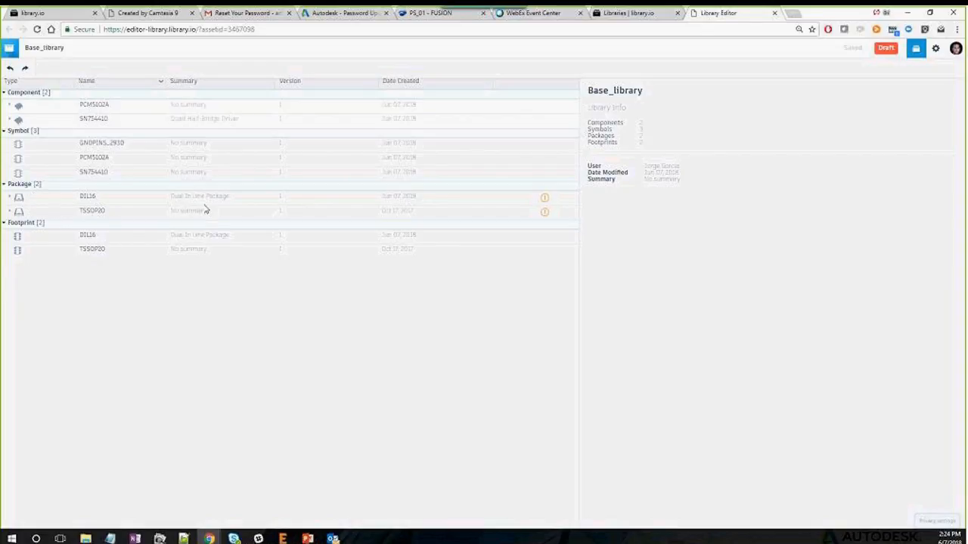
# Select the DIL16 package row and edit it from the details panel
pyautogui.moveTo(544, 203)
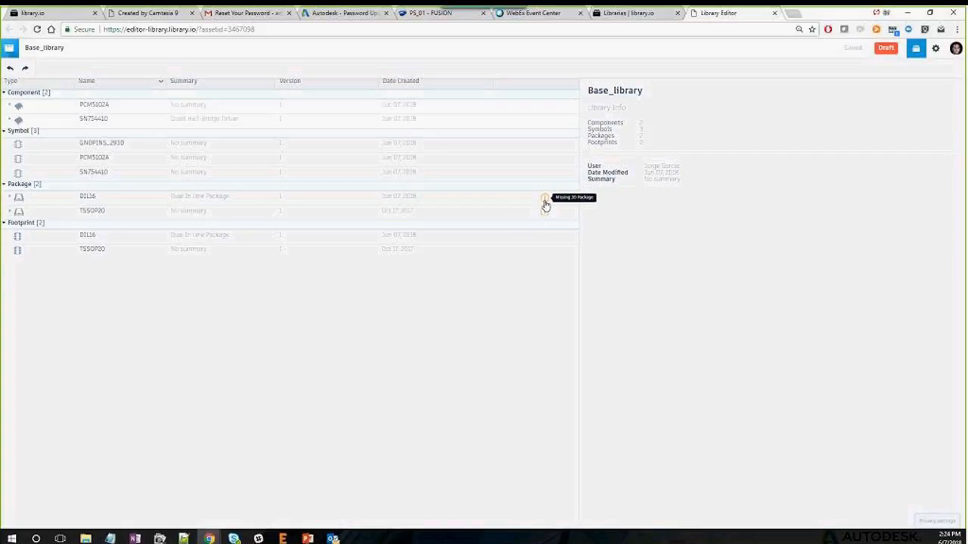
pyautogui.click(33, 199)
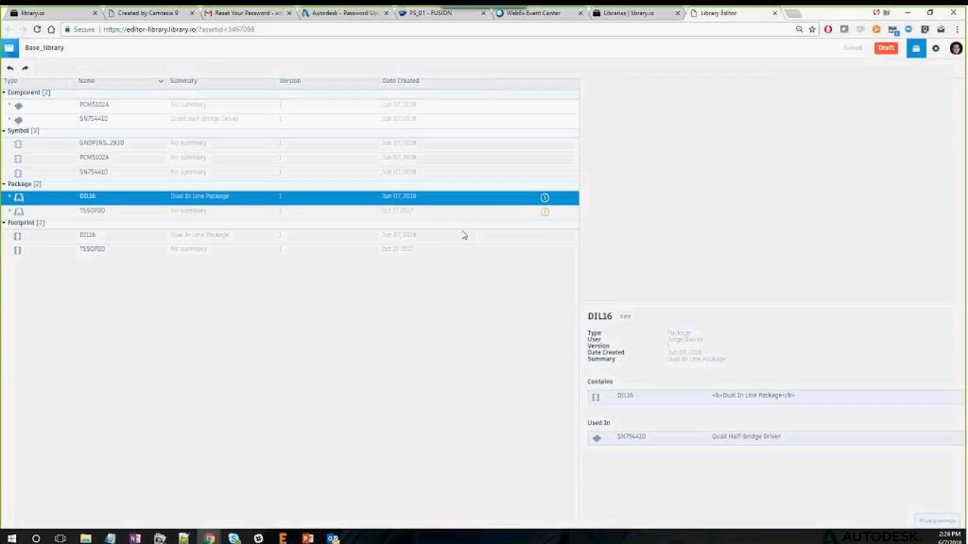
pyautogui.click(626, 319)
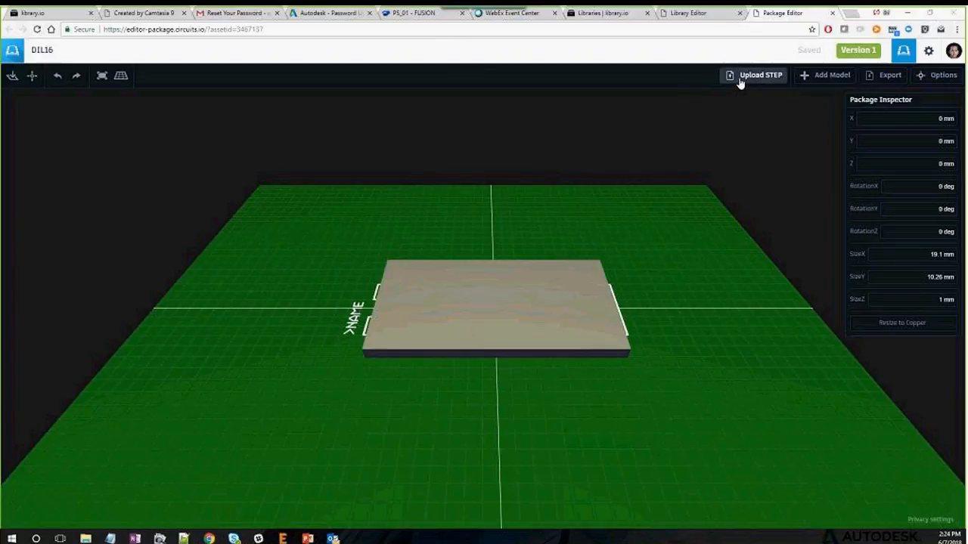
# Search all models for 'DIL16' and attach the first result, an 8.26 × 20.32 × 9.11 mm model
pyautogui.click(811, 79)
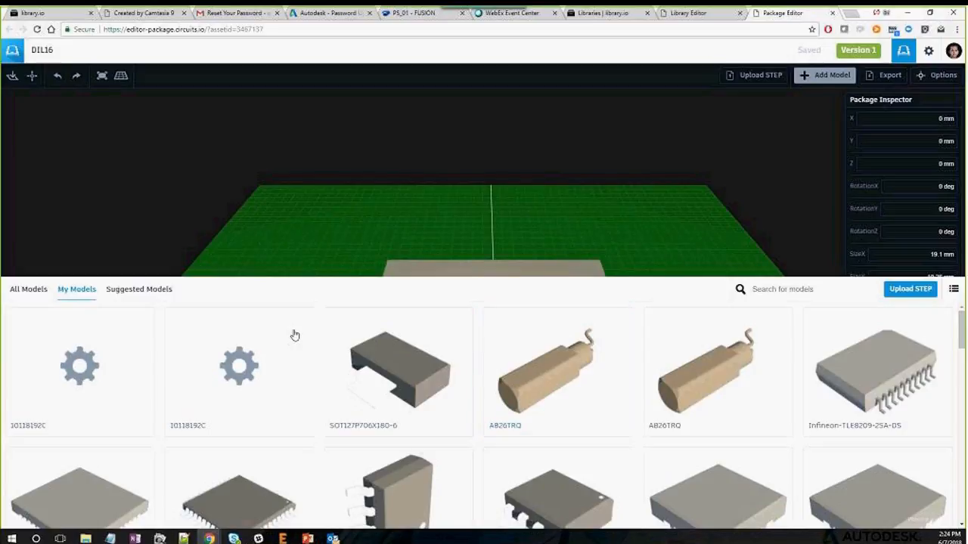
pyautogui.click(20, 291)
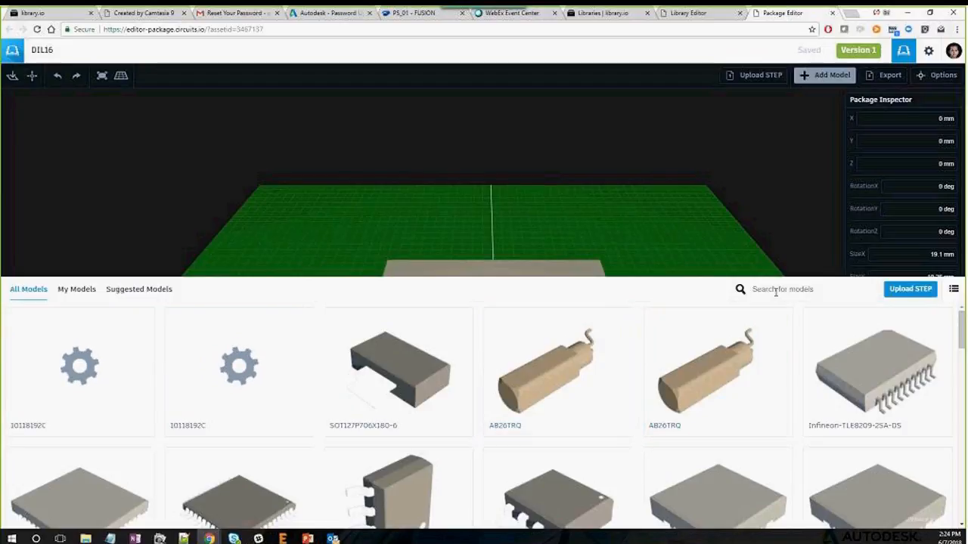
pyautogui.click(824, 289)
pyautogui.write('DIL16')
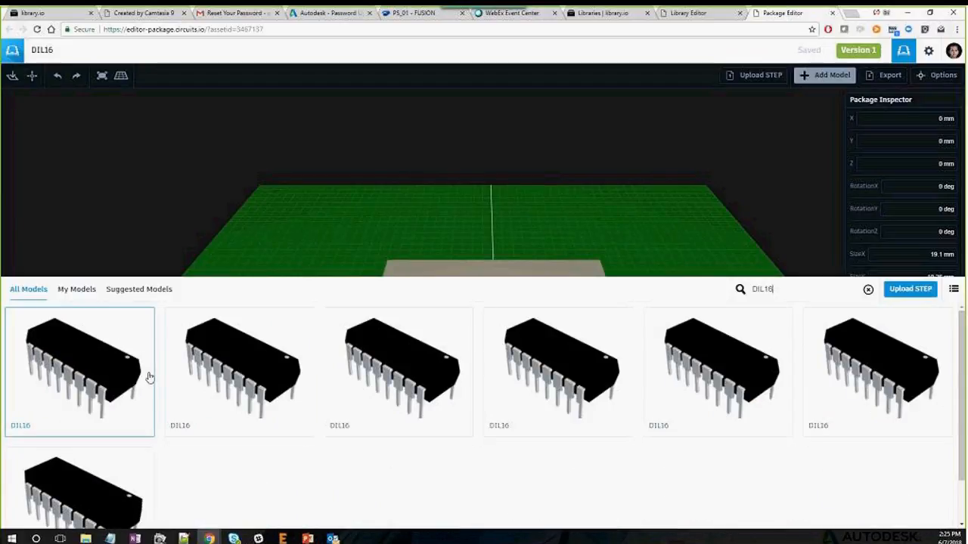
pyautogui.click(106, 377)
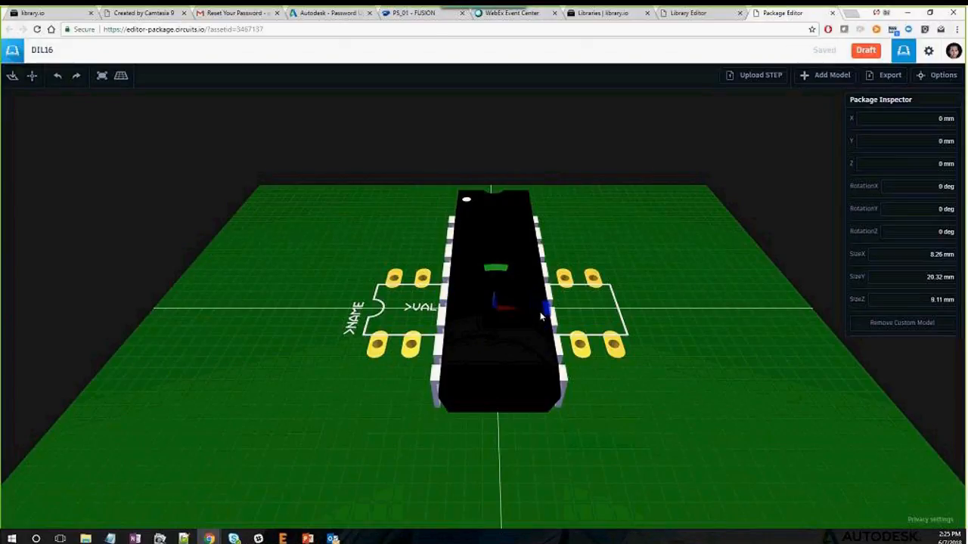
# Rotate the DIL16 model 90 degrees in Z so its legs sit on the pads, checking from low and high angles
pyautogui.moveTo(541, 314); pyautogui.dragTo(498, 246)
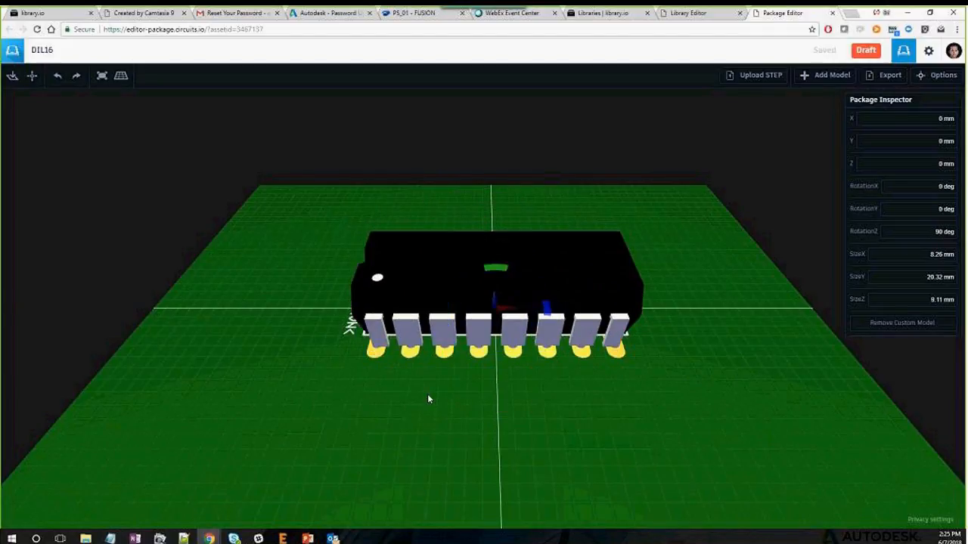
pyautogui.moveTo(427, 400); pyautogui.dragTo(342, 342)
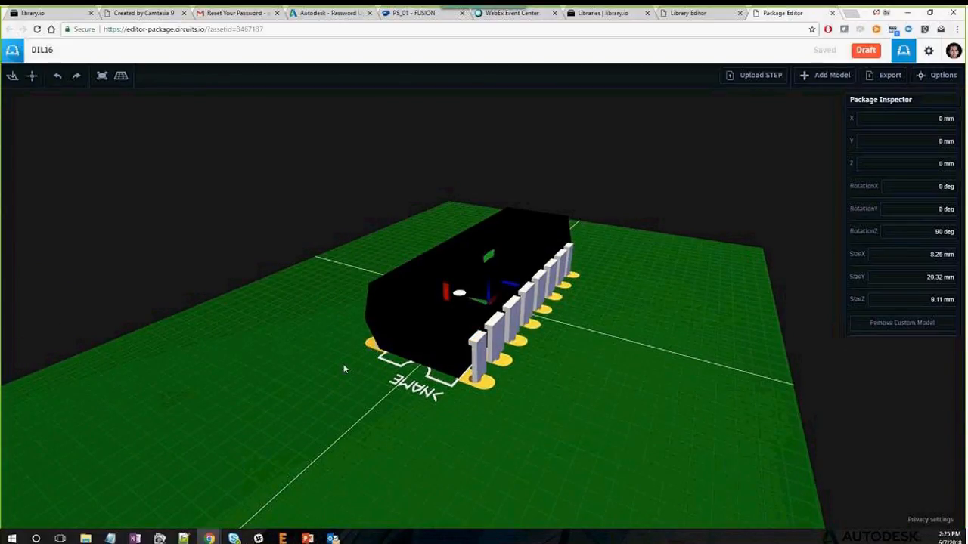
pyautogui.moveTo(309, 372); pyautogui.dragTo(201, 413)
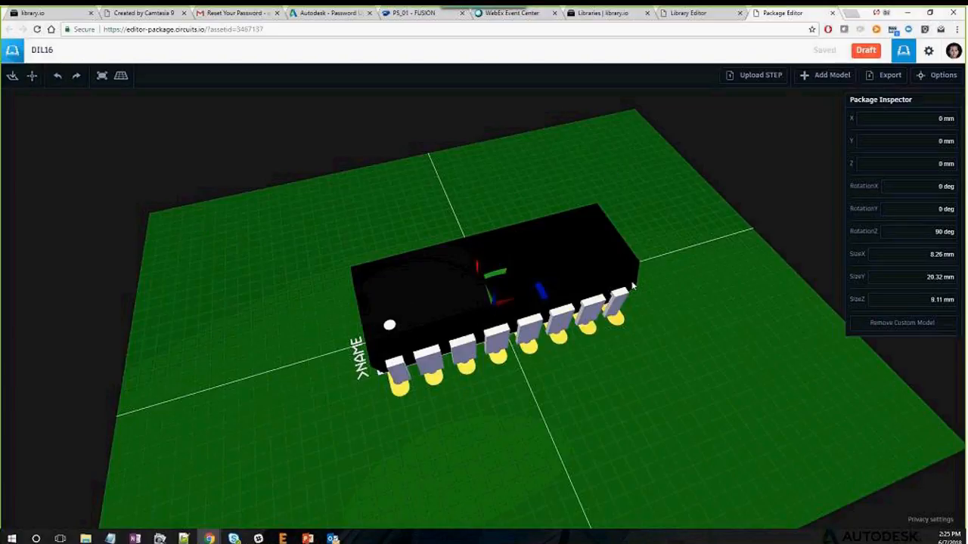
pyautogui.click(921, 75)
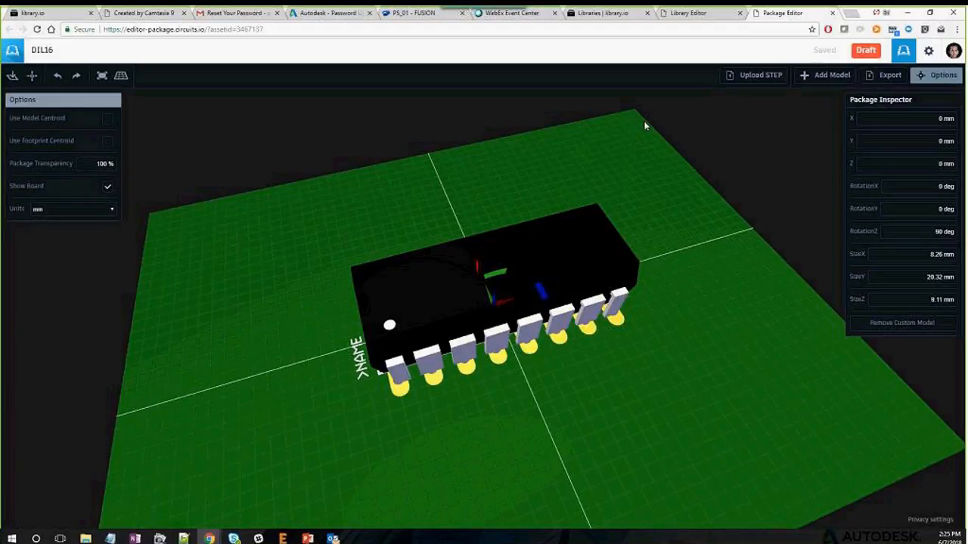
# Hide the board and inspect the DIL16 pins from side-on and angled views
pyautogui.click(107, 186)
pyautogui.moveTo(337, 376); pyautogui.dragTo(309, 282)
pyautogui.click(384, 301)
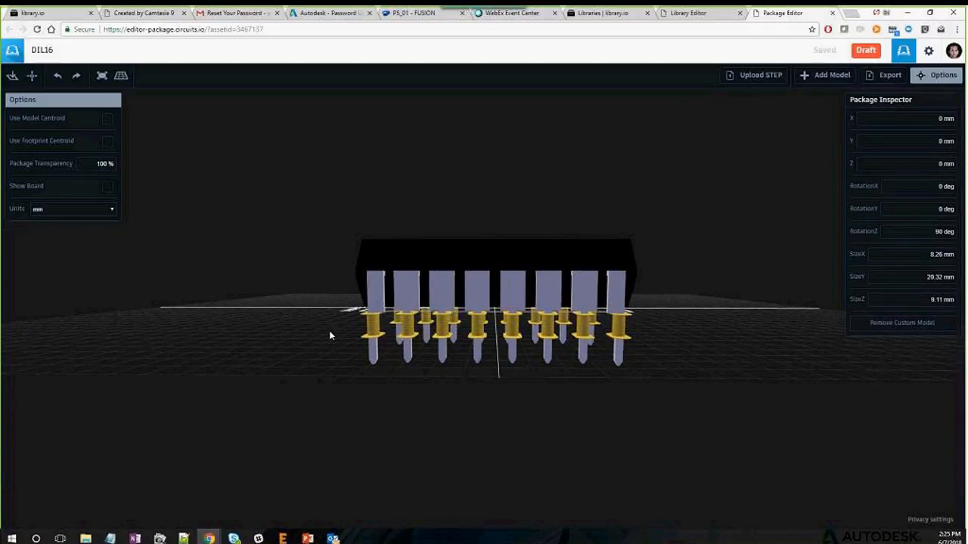
pyautogui.moveTo(331, 335); pyautogui.dragTo(428, 326)
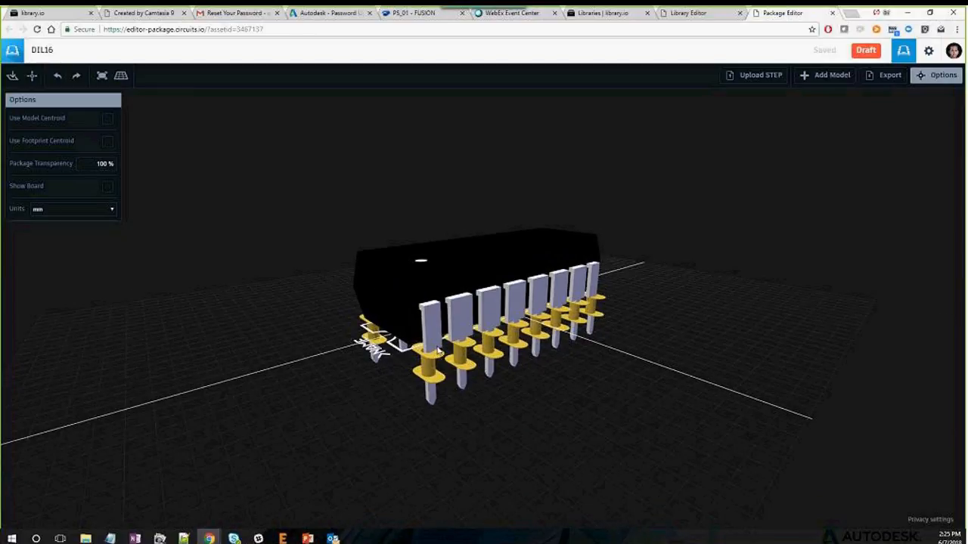
# Show the board again, view the chip from above, and close the display options
pyautogui.click(107, 186)
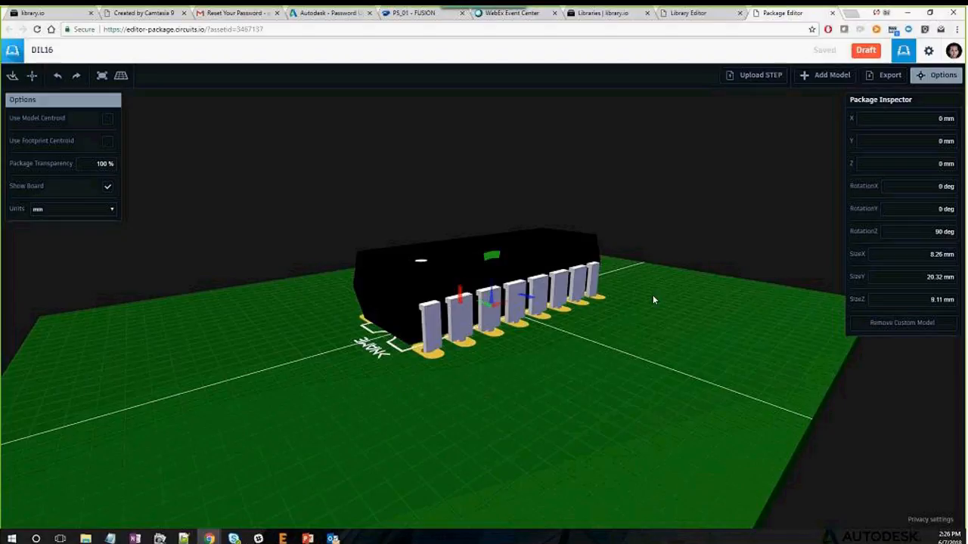
pyautogui.moveTo(654, 300); pyautogui.dragTo(481, 280)
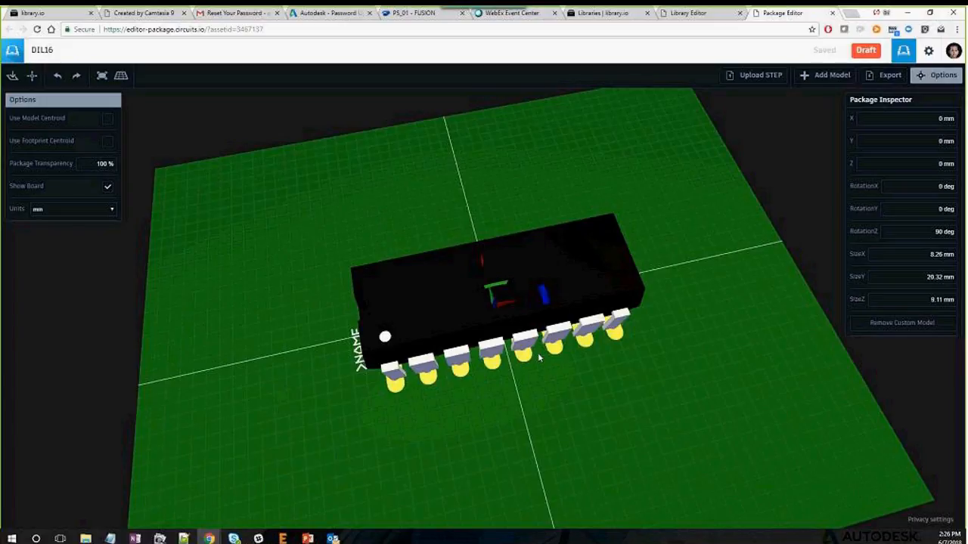
pyautogui.scroll(-3, 490, 336)
pyautogui.scroll(3, 491, 335)
pyautogui.scroll(-5, 477, 324)
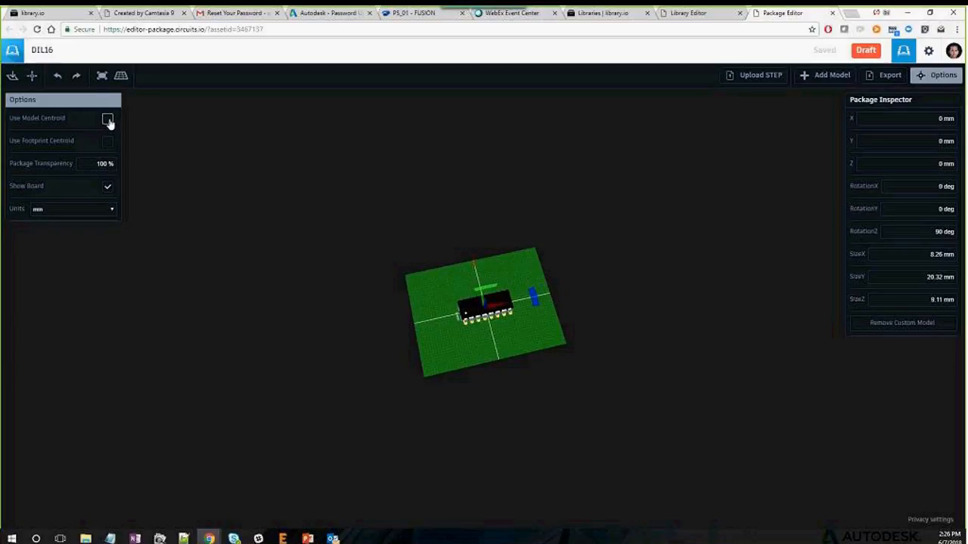
pyautogui.click(936, 78)
pyautogui.scroll(5, 483, 307)
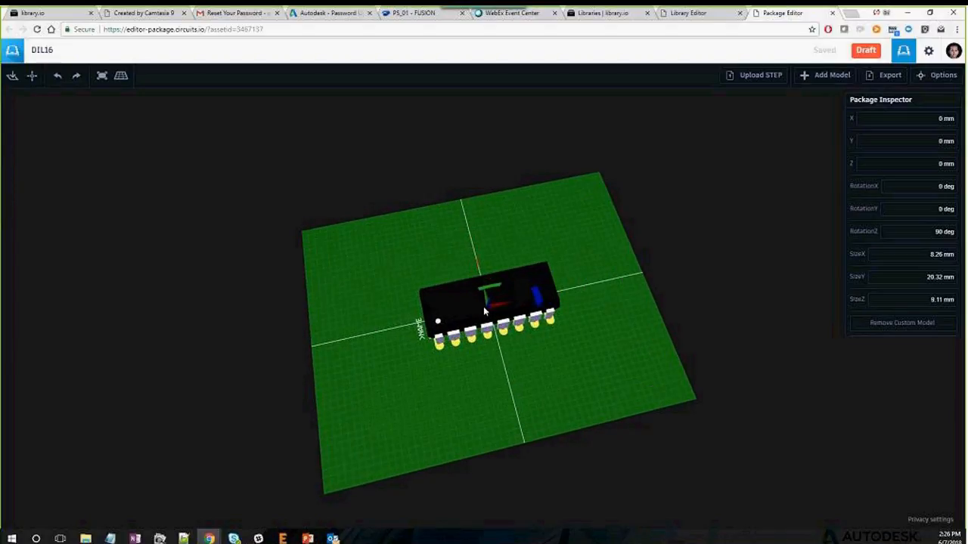
pyautogui.scroll(3, 484, 310)
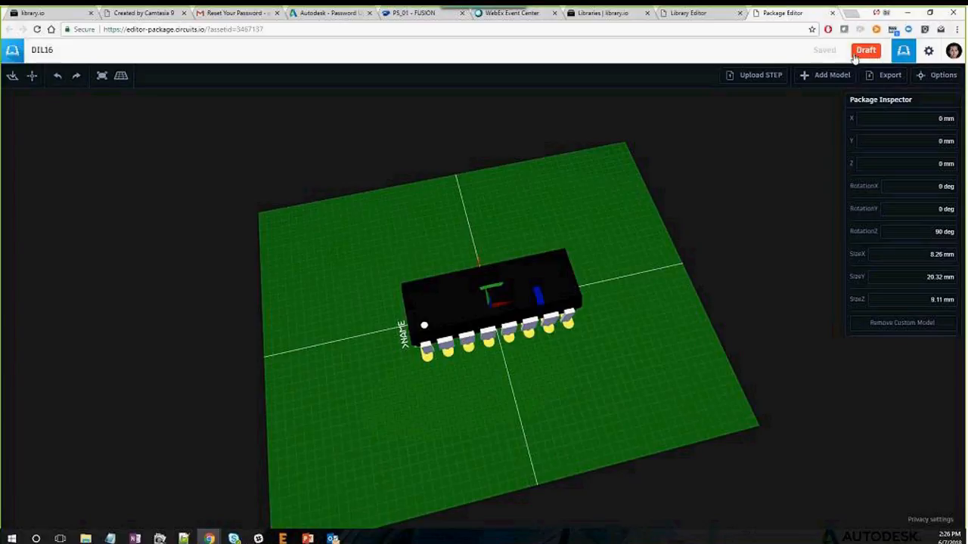
# Create package version 2 with description 'Mapped 3D model' and close the Package Editor
pyautogui.click(871, 55)
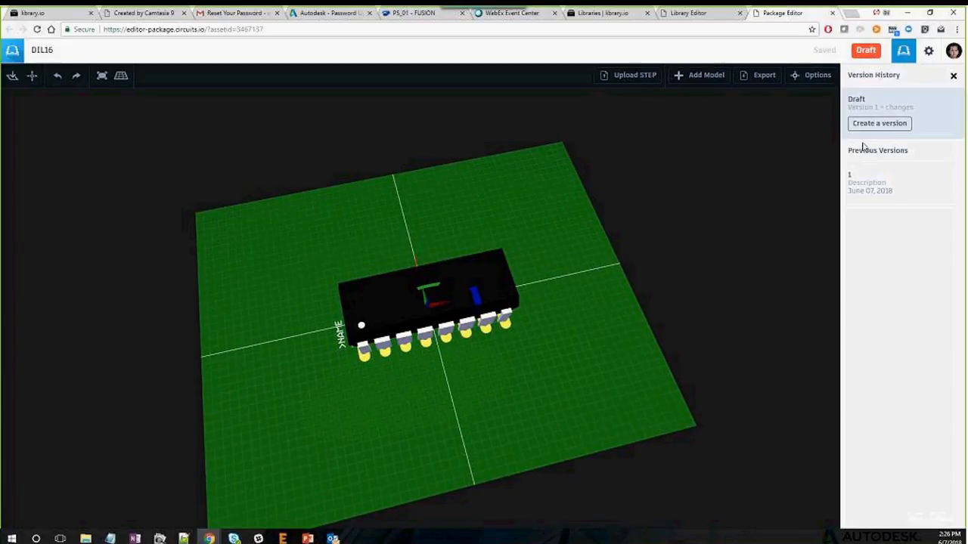
pyautogui.click(875, 124)
pyautogui.click(881, 133)
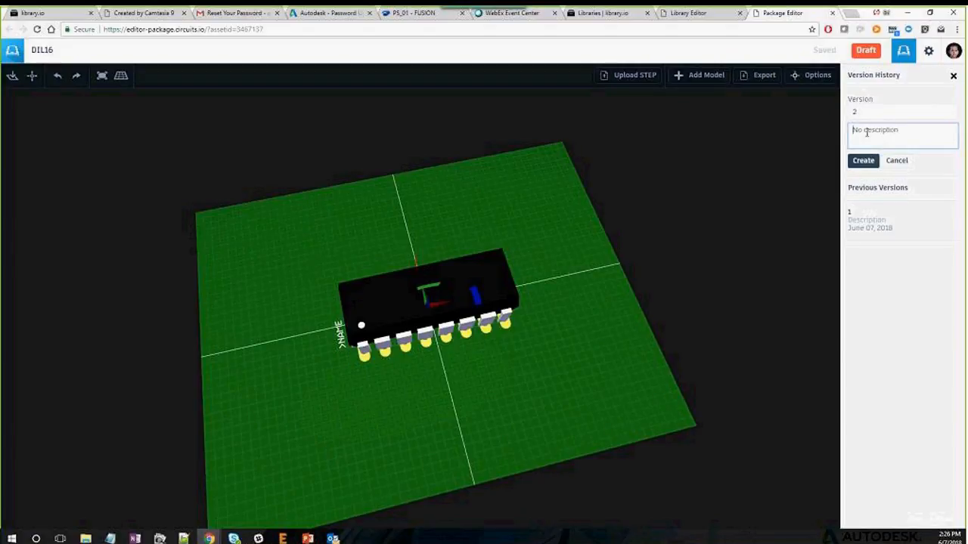
pyautogui.write('Mapped 3D model')
pyautogui.click(860, 161)
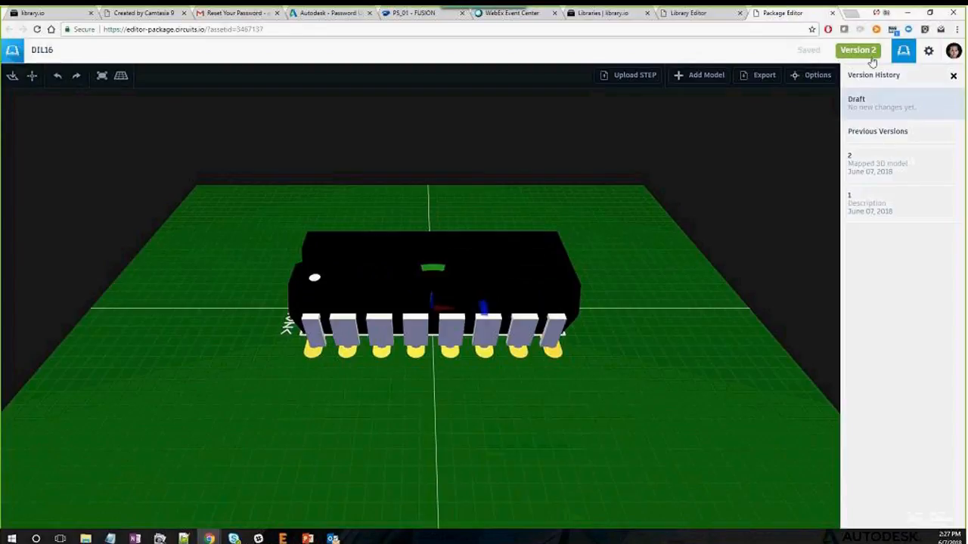
pyautogui.click(832, 14)
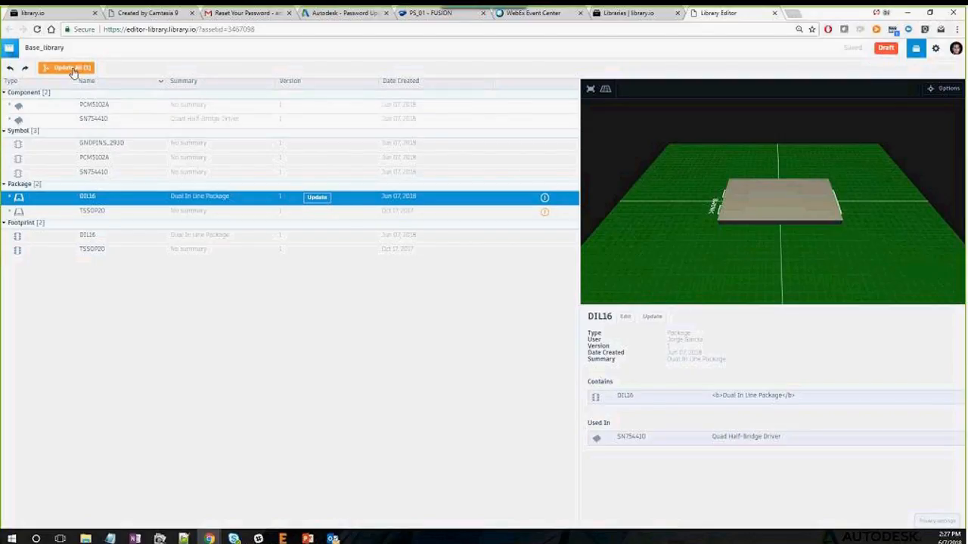
# Update Base_library to DIL16 package version 2 and create library Version 2
pyautogui.click(652, 316)
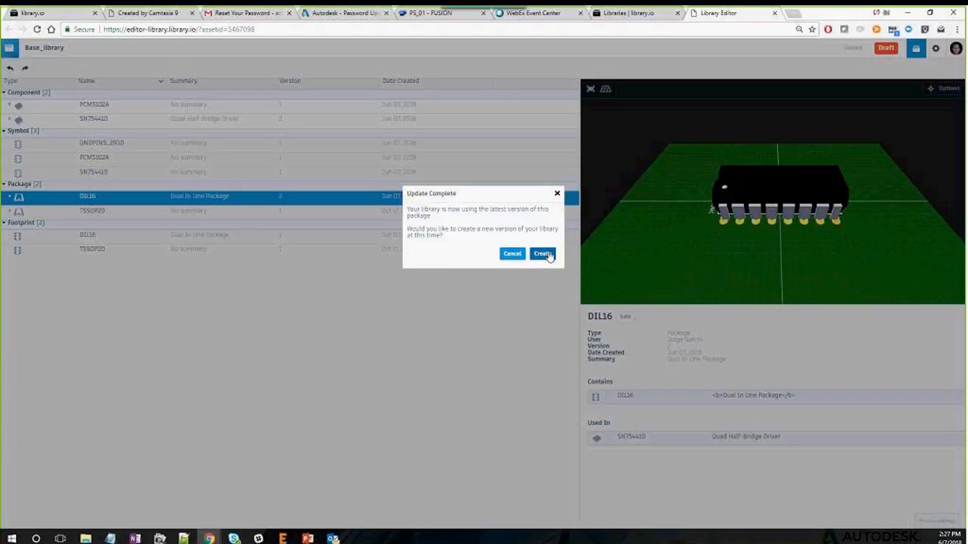
pyautogui.click(543, 257)
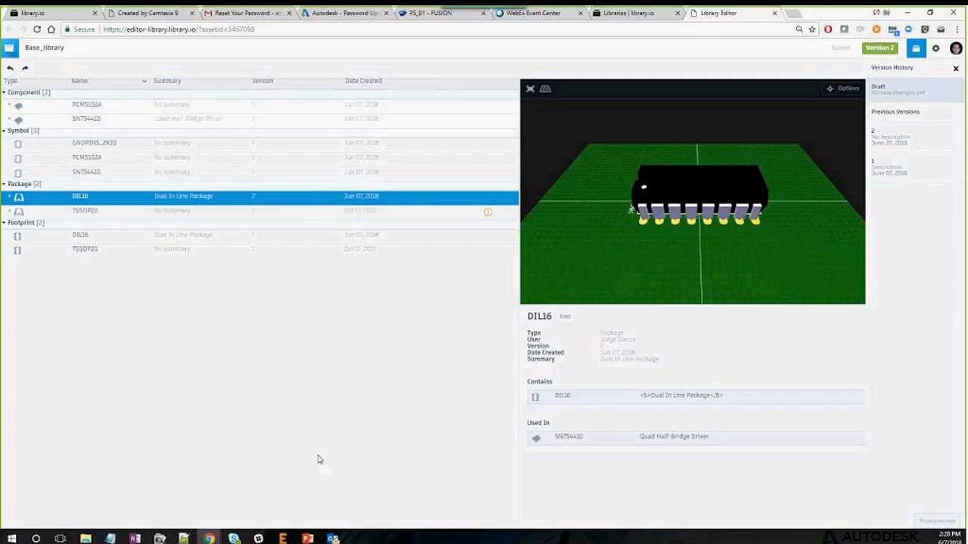
# In the EAGLE library window, update the local managed Base_library.lbr to Version 2
pyautogui.moveTo(282, 538)
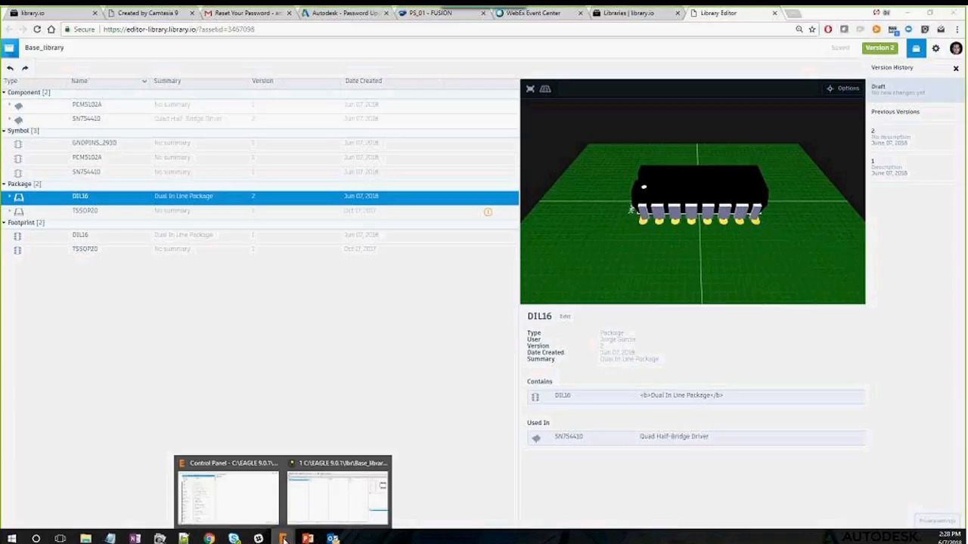
pyautogui.click(336, 495)
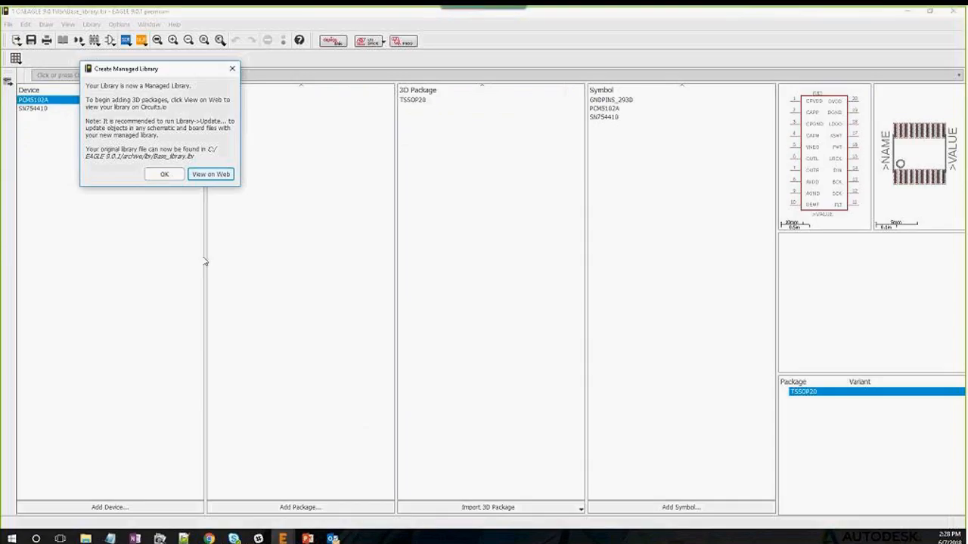
pyautogui.click(173, 175)
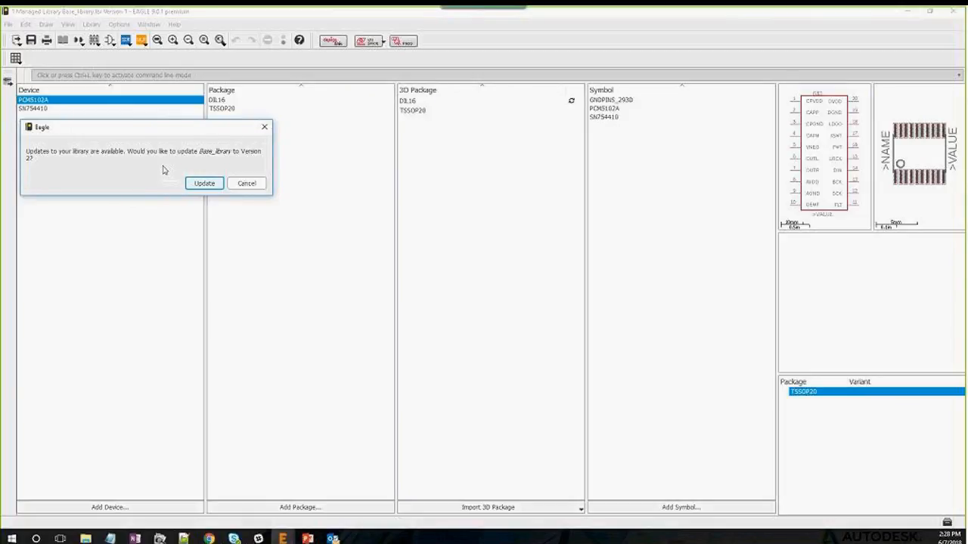
pyautogui.click(208, 188)
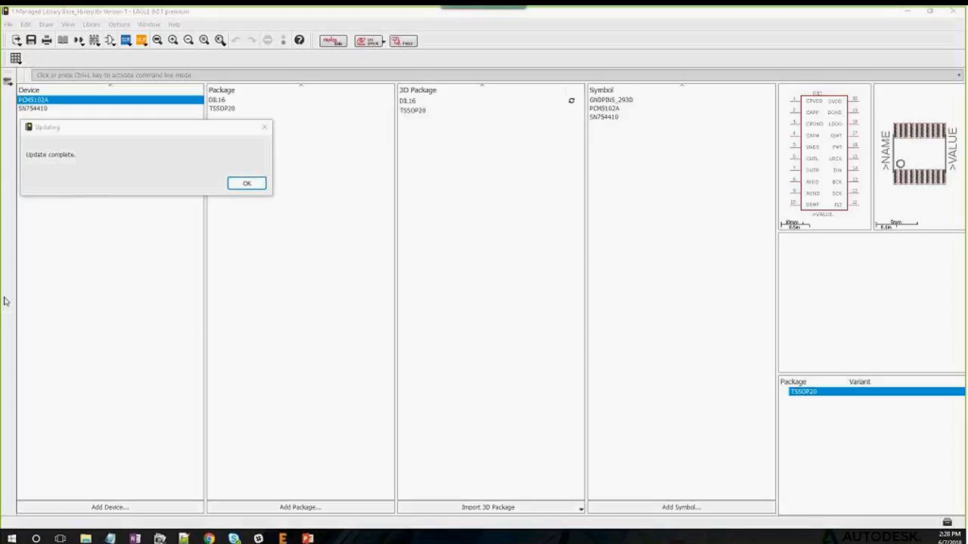
pyautogui.click(231, 185)
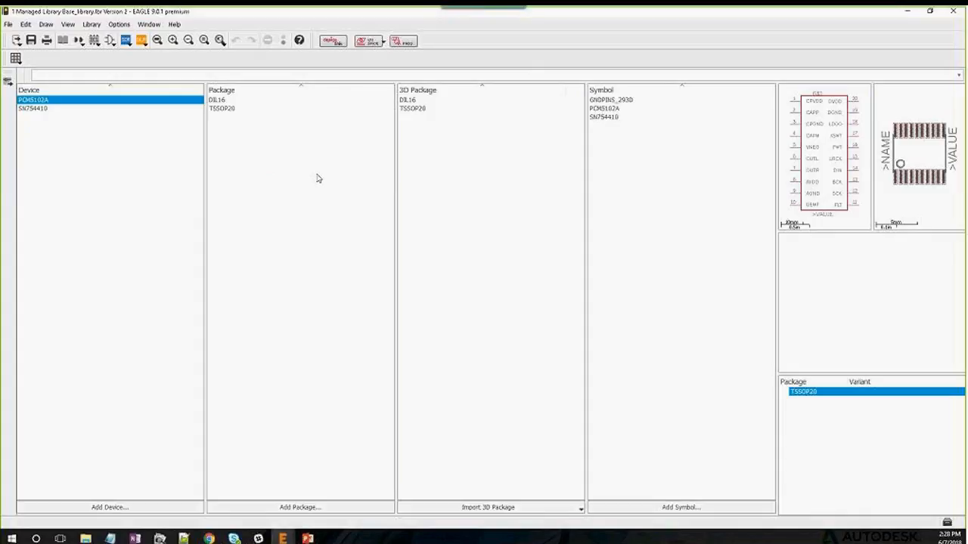
# Review the DIL16 and TSSOP20 3D packages, then choose Create with package generator
pyautogui.click(425, 101)
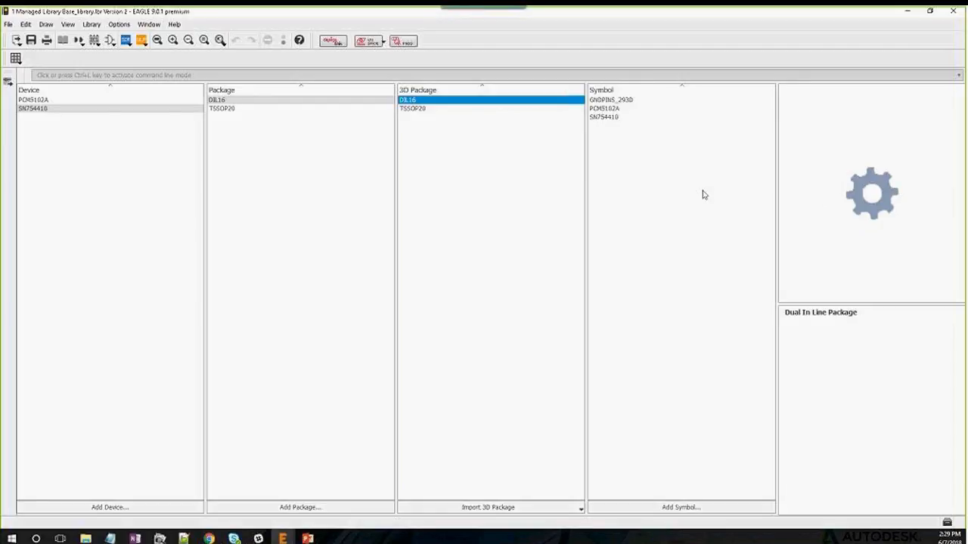
pyautogui.click(412, 111)
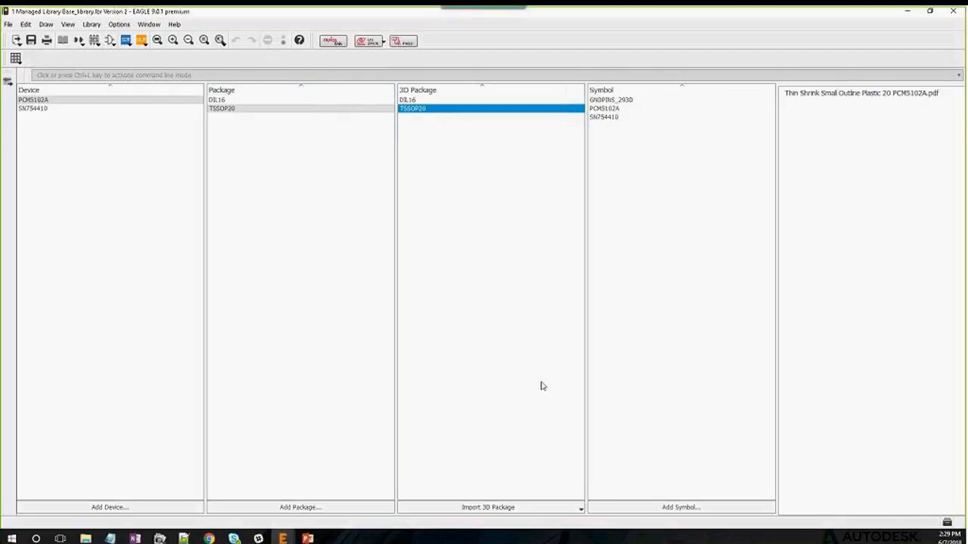
pyautogui.click(578, 508)
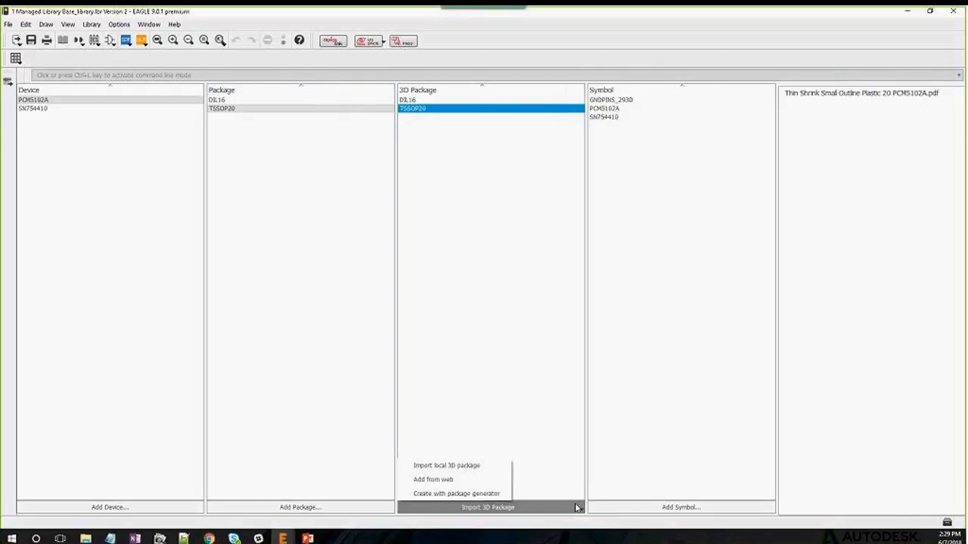
pyautogui.click(481, 496)
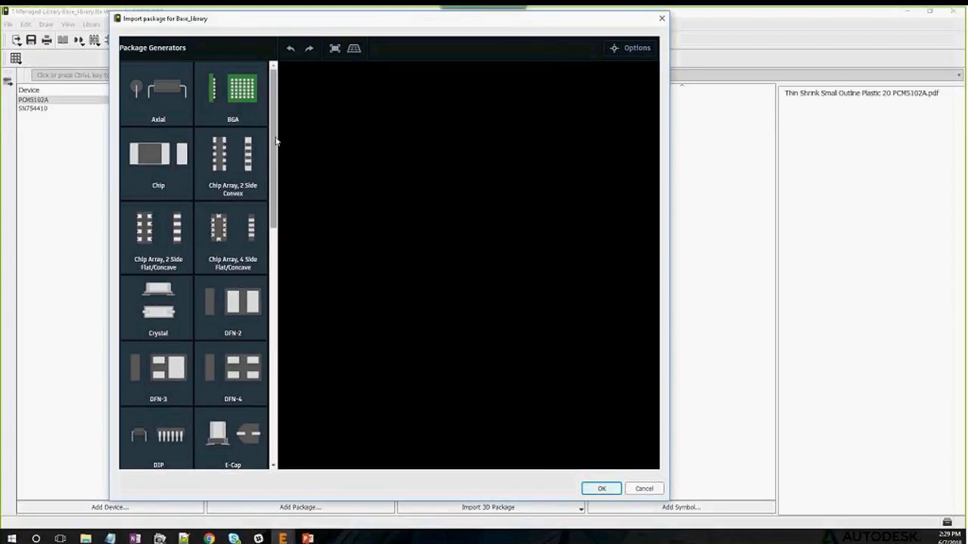
pyautogui.moveTo(275, 144); pyautogui.dragTo(273, 358)
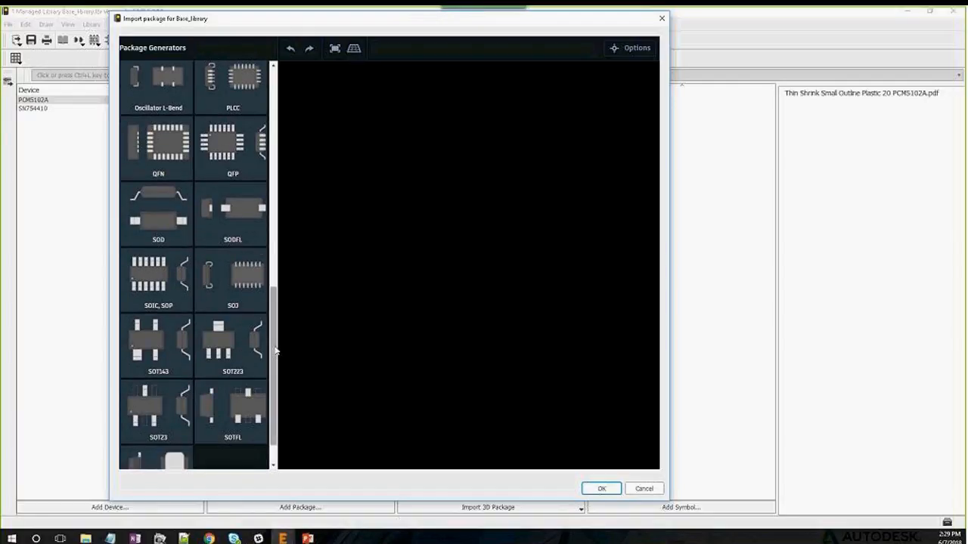
pyautogui.scroll(-1, 275, 350)
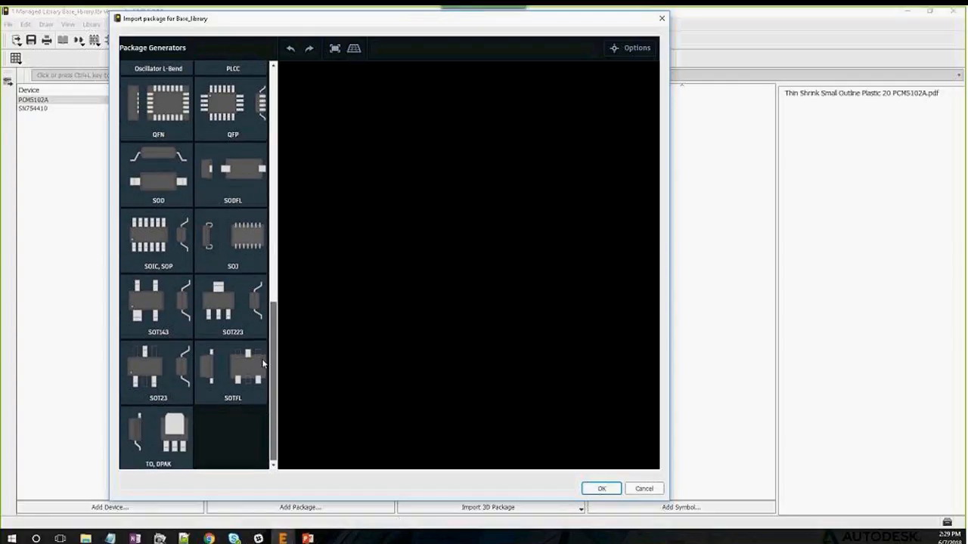
pyautogui.scroll(1, 263, 363)
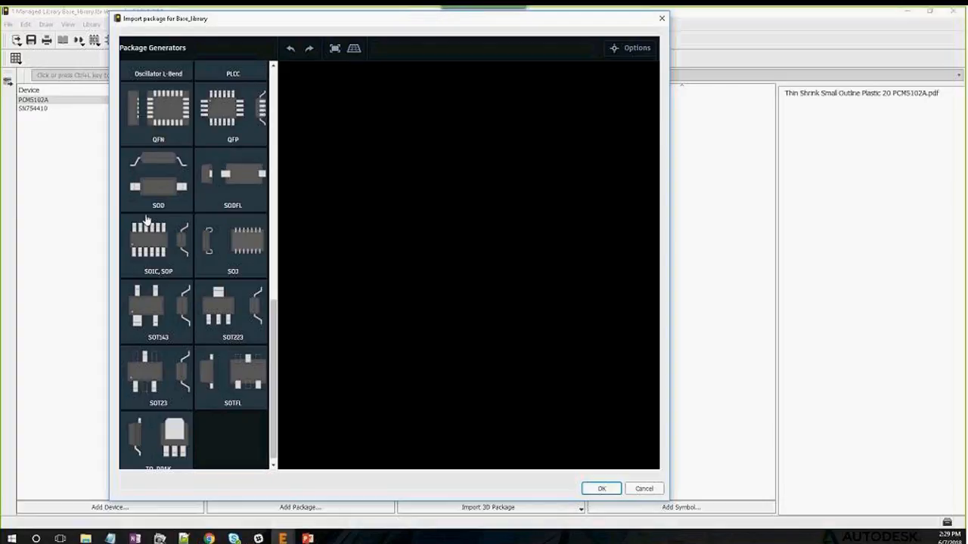
# Choose the SOIC, SOP generator, then open a new tab in the Library Editor browser window
pyautogui.click(165, 246)
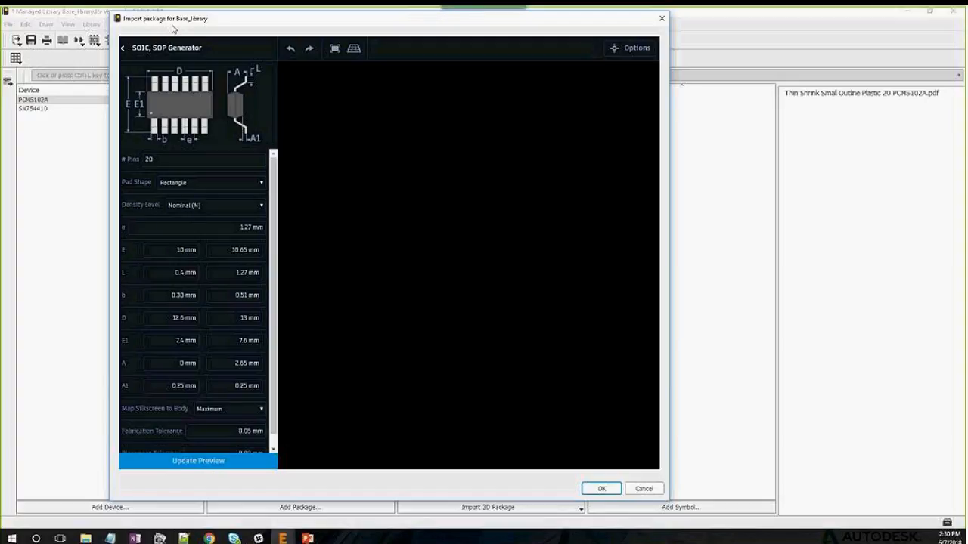
pyautogui.moveTo(174, 29); pyautogui.dragTo(247, 45)
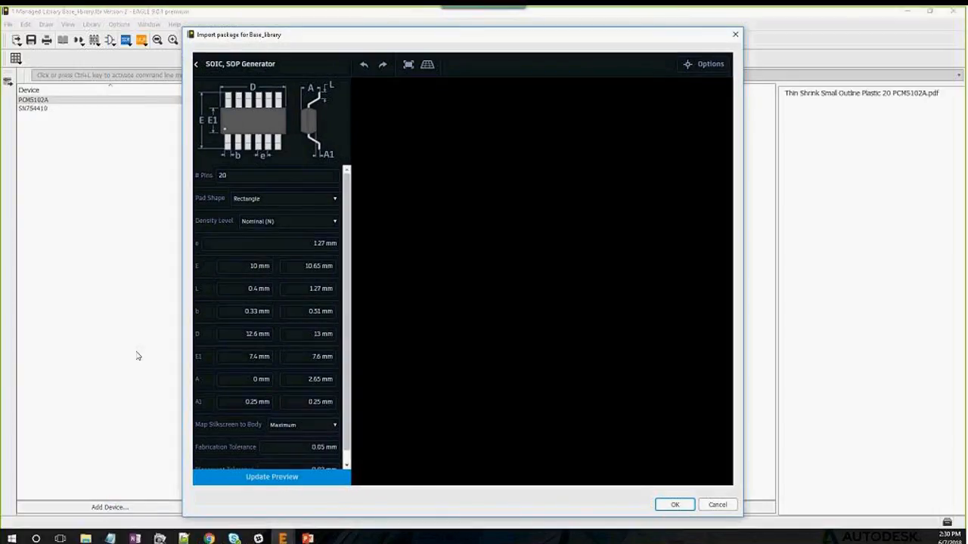
pyautogui.click(209, 538)
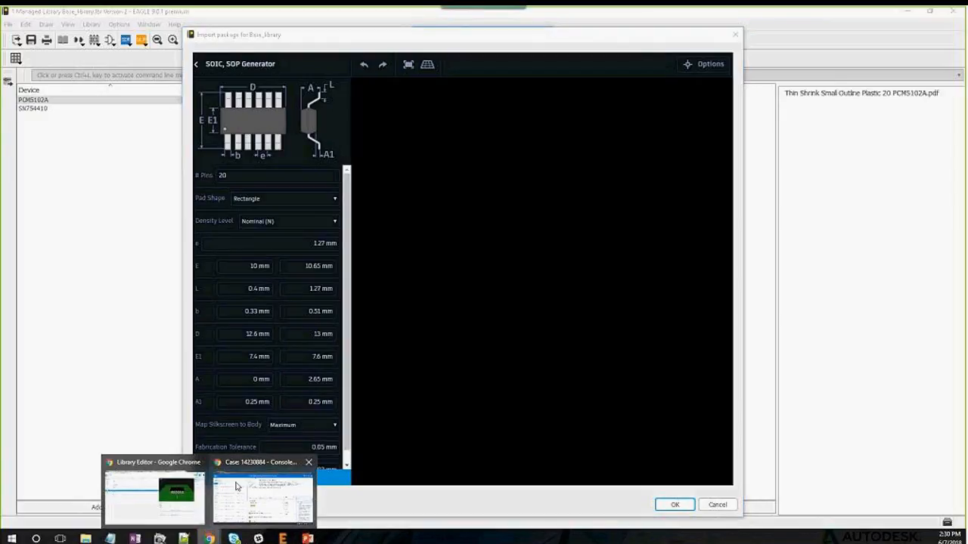
pyautogui.click(185, 477)
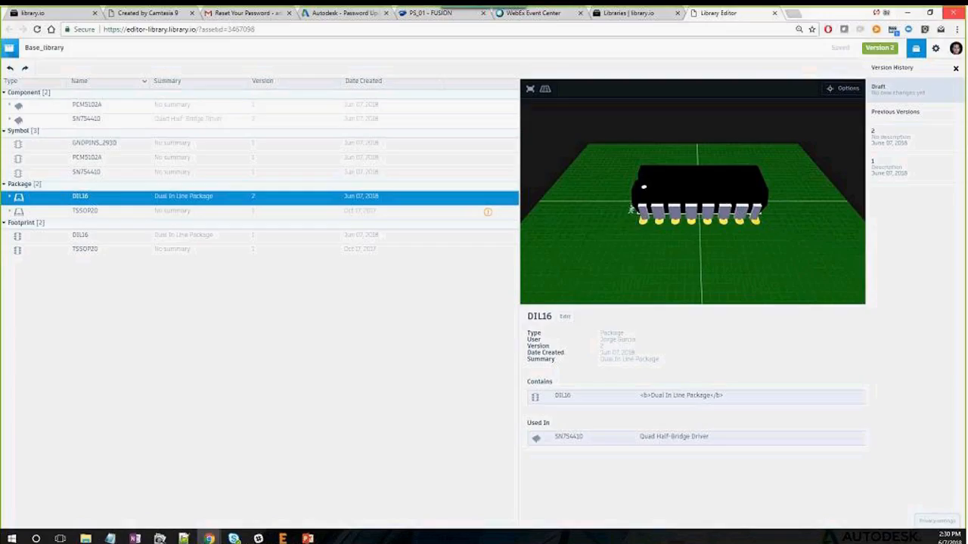
pyautogui.click(793, 13)
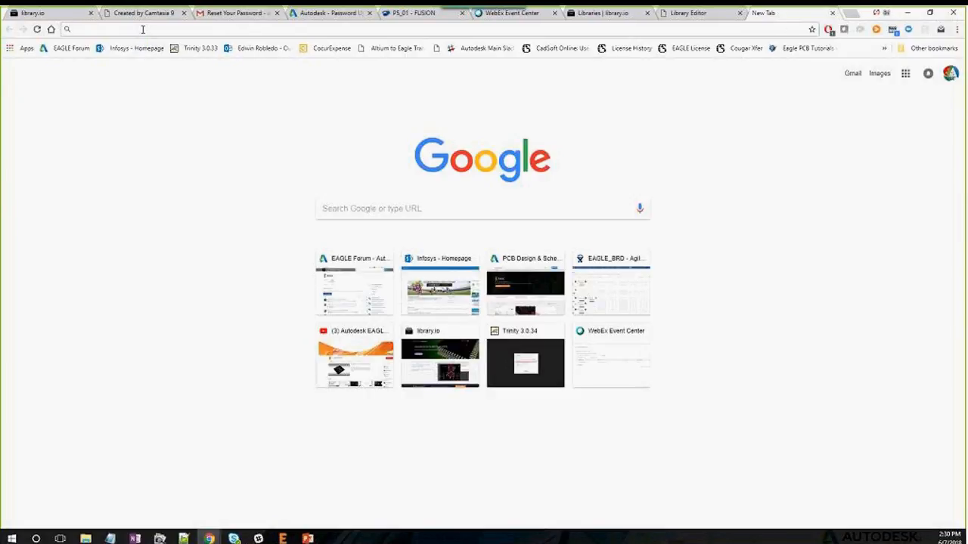
# Search for PCM5102A and open its Texas Instruments product page
pyautogui.click(142, 29)
pyautogui.write('PCM5102A')
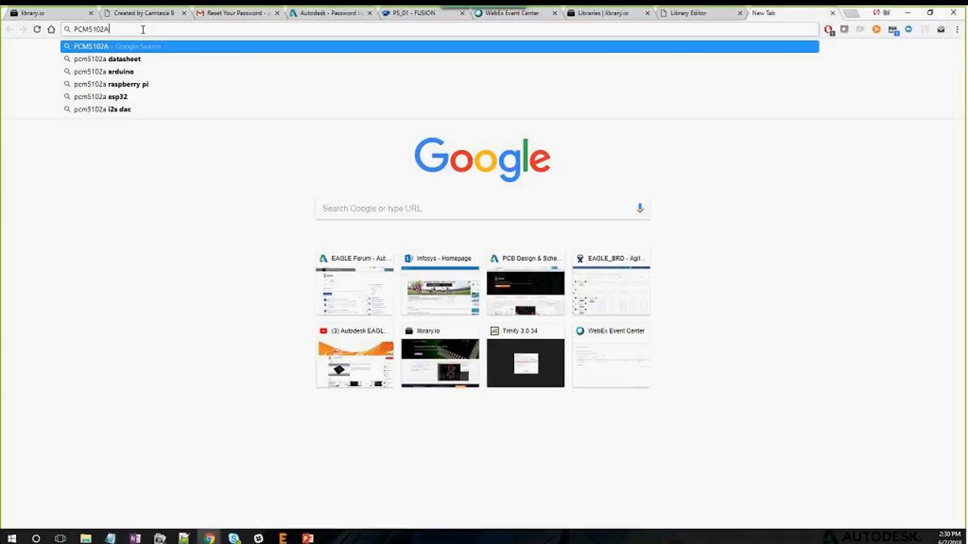
pyautogui.press('Return')
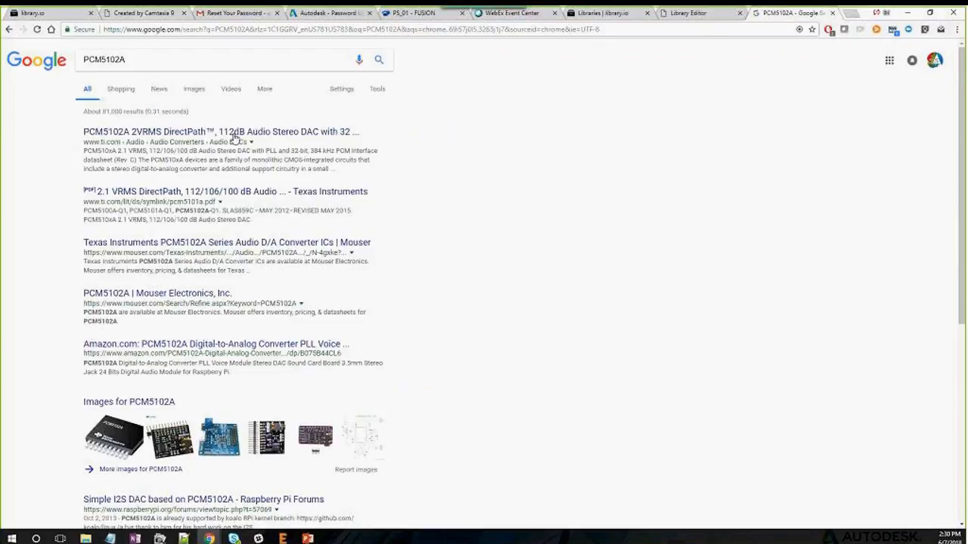
pyautogui.click(154, 134)
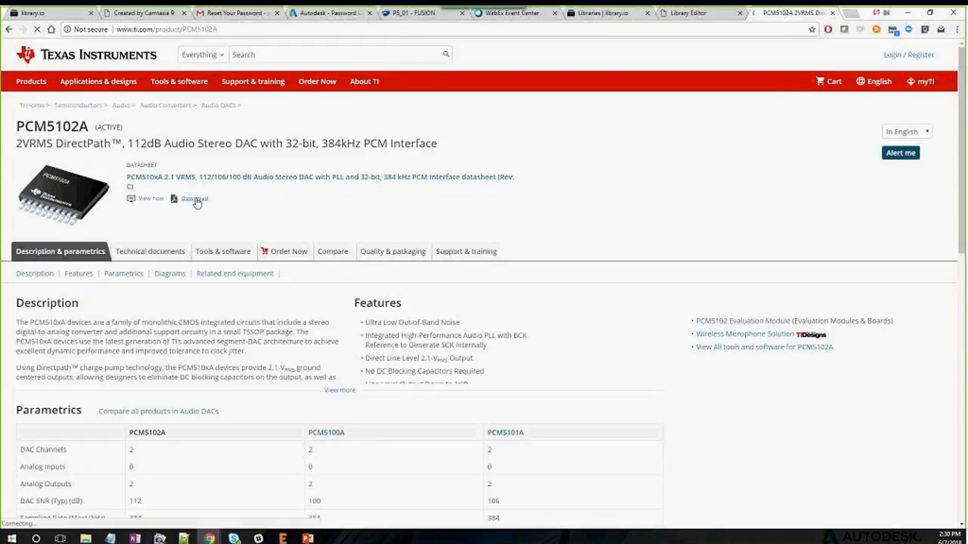
# Open the PCM5102A datasheet and scroll to the PW (R-PDSO-G20) land pattern page
pyautogui.click(194, 220)
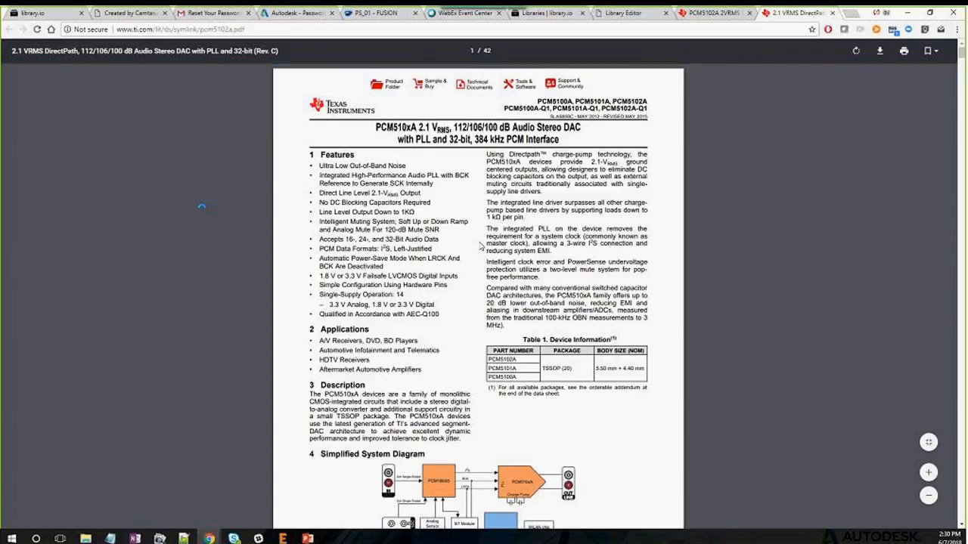
pyautogui.scroll(-5, 201, 205)
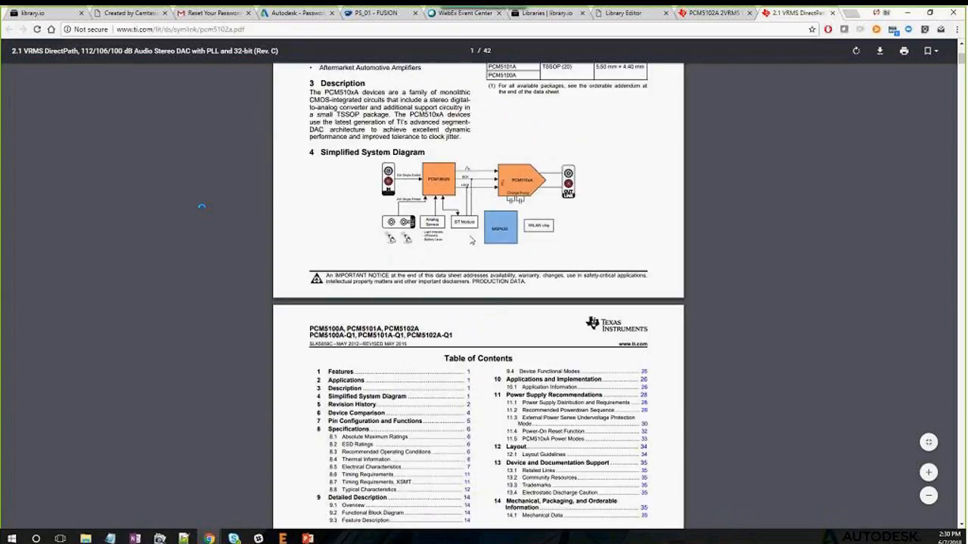
pyautogui.scroll(-4, 468, 240)
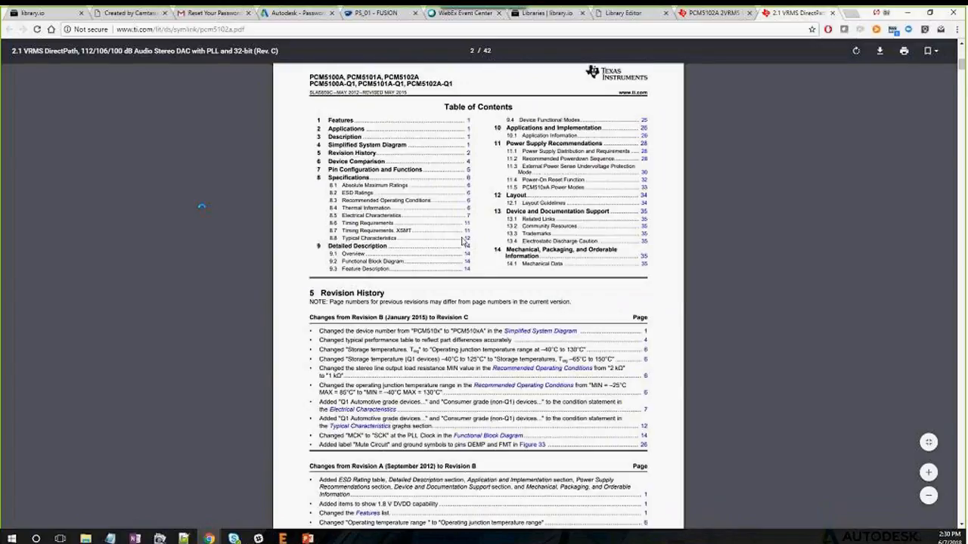
pyautogui.scroll(-20, 463, 240)
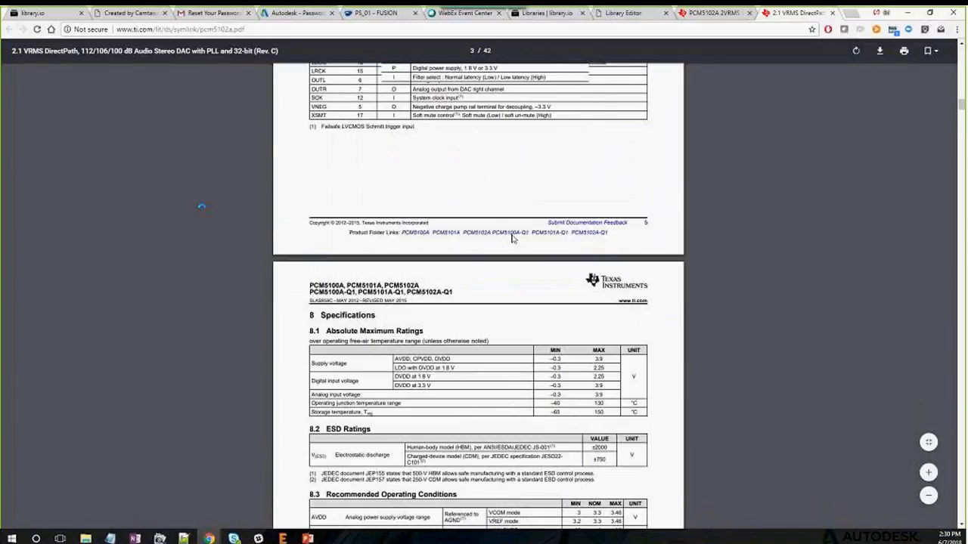
pyautogui.scroll(-4, 512, 239)
pyautogui.scroll(-1, 961, 130)
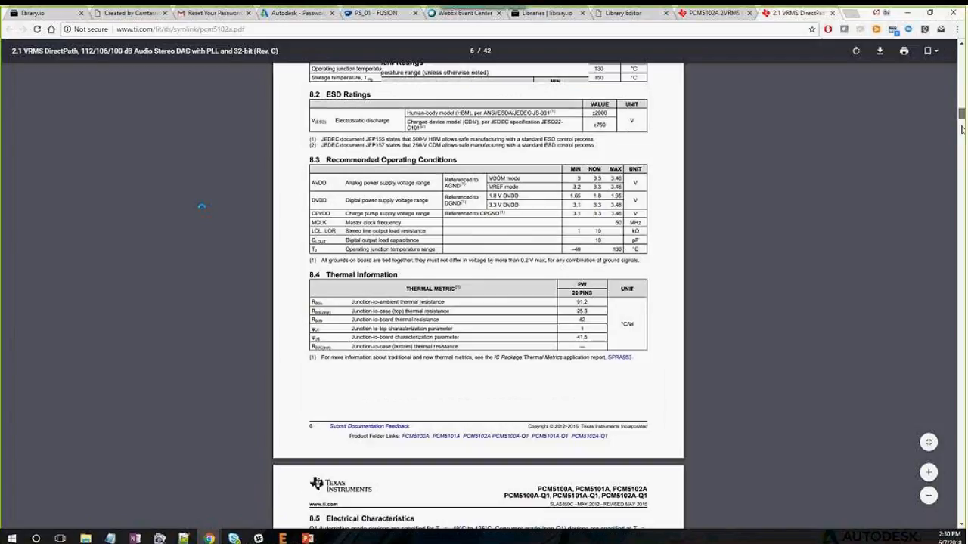
pyautogui.moveTo(961, 130); pyautogui.dragTo(930, 489)
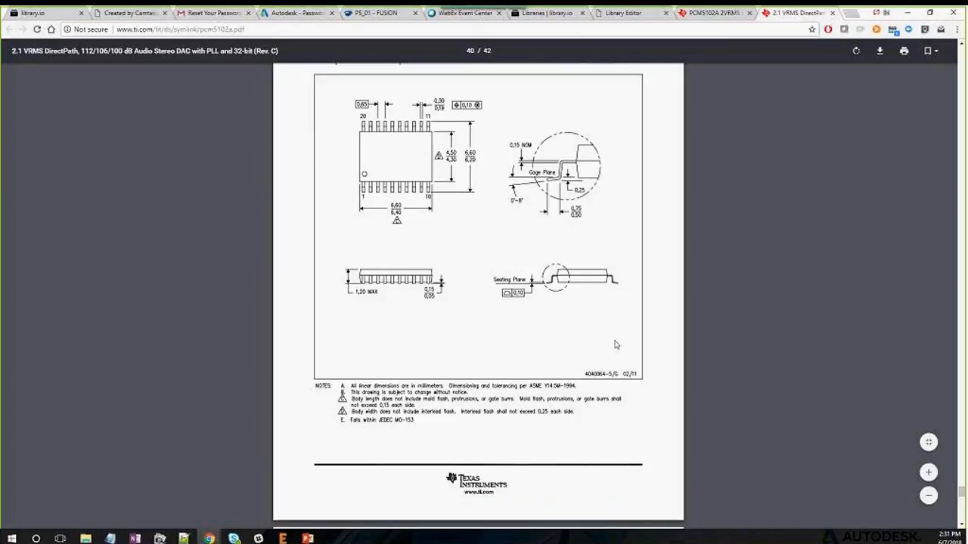
pyautogui.scroll(-3, 502, 218)
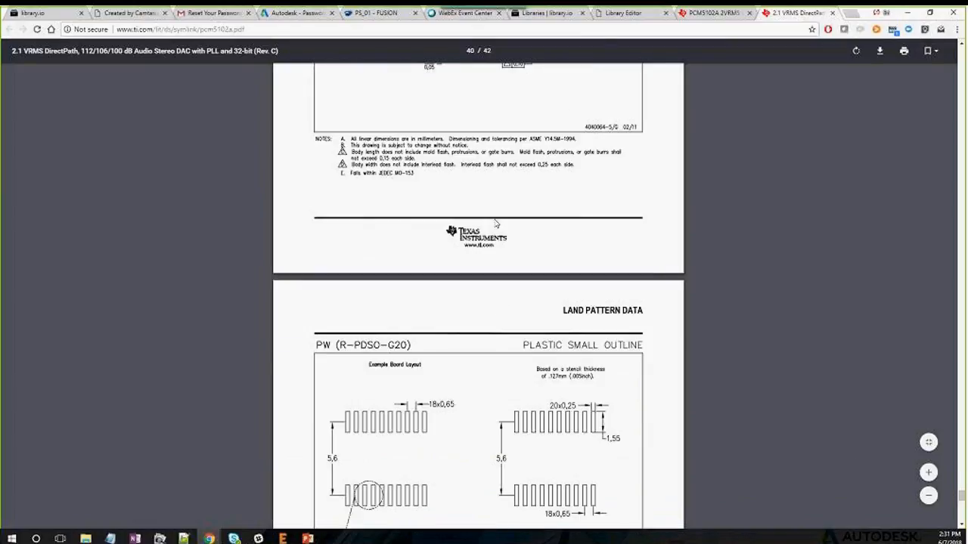
pyautogui.scroll(-3, 496, 224)
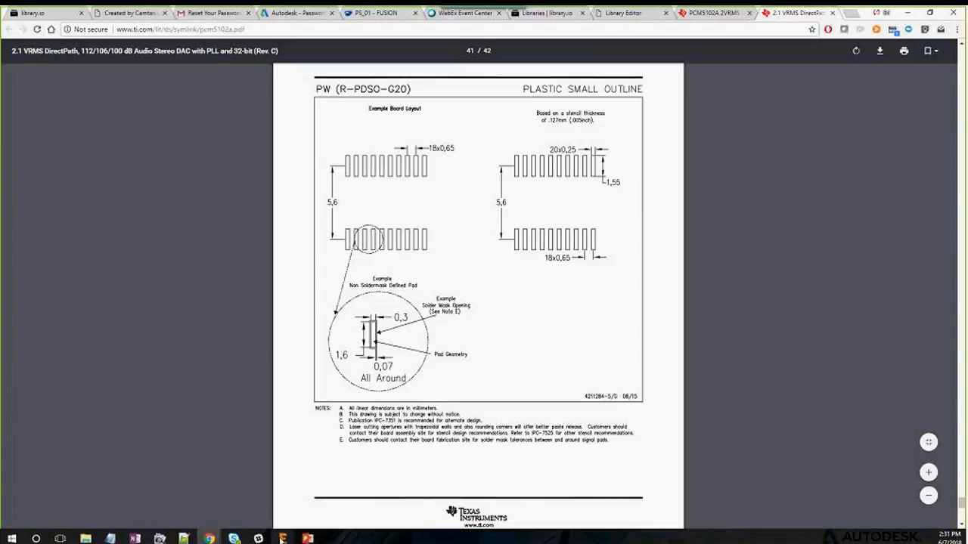
pyautogui.moveTo(281, 537)
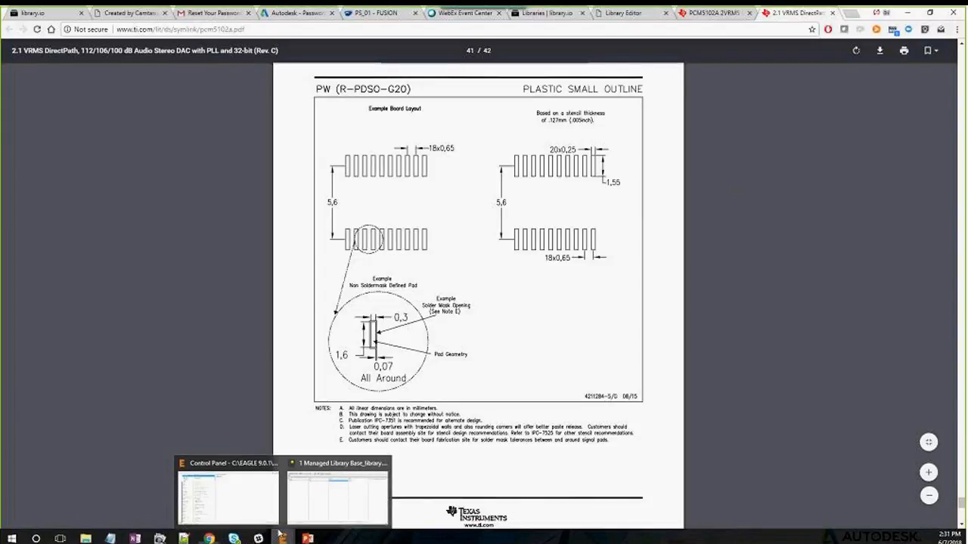
# Widen the SOIC/SOP generator dialog and set E to 6.2–6.6 mm
pyautogui.click(348, 482)
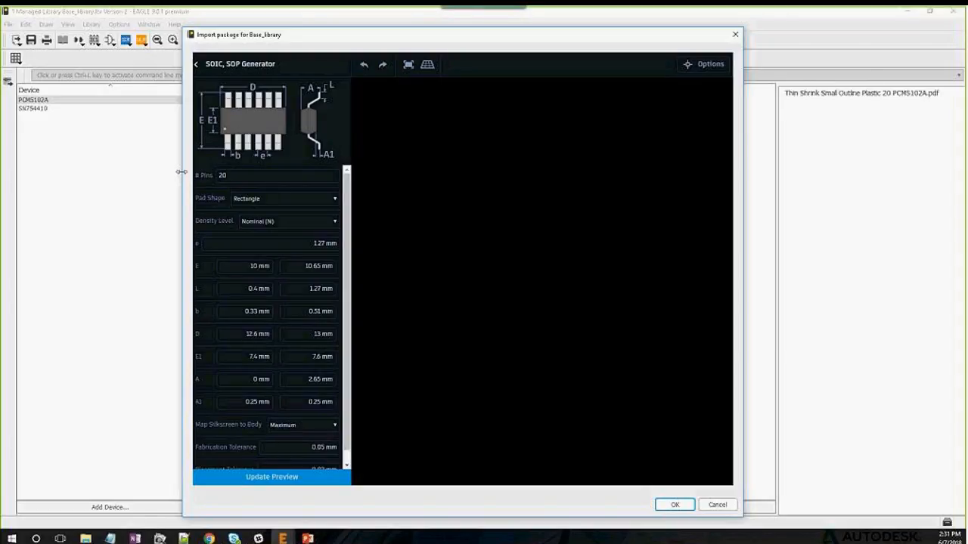
pyautogui.moveTo(68, 166); pyautogui.dragTo(62, 166)
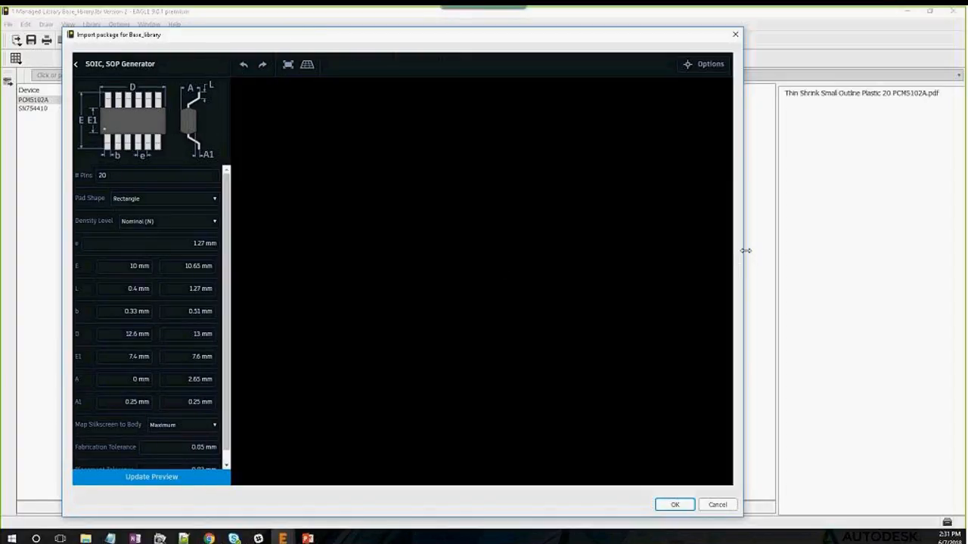
pyautogui.moveTo(784, 261); pyautogui.dragTo(790, 262)
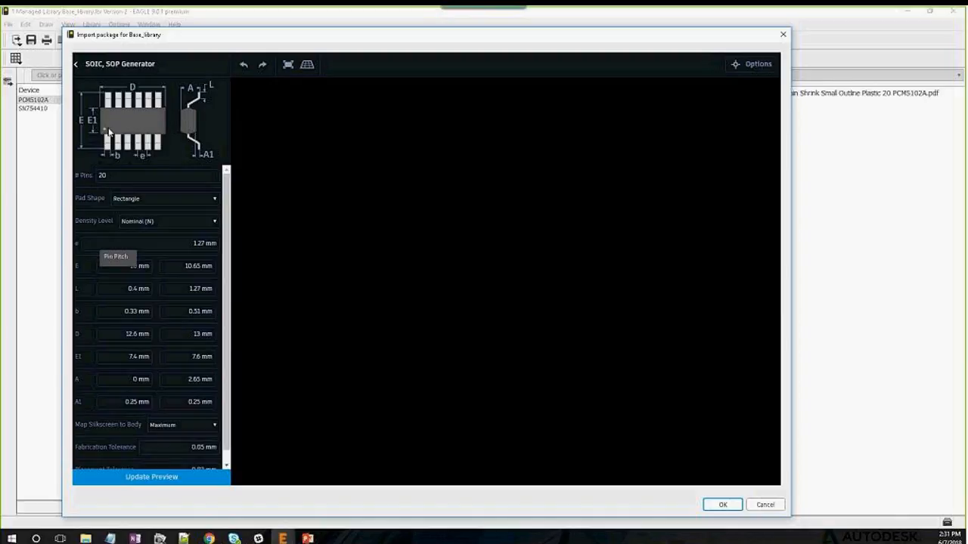
pyautogui.click(151, 266)
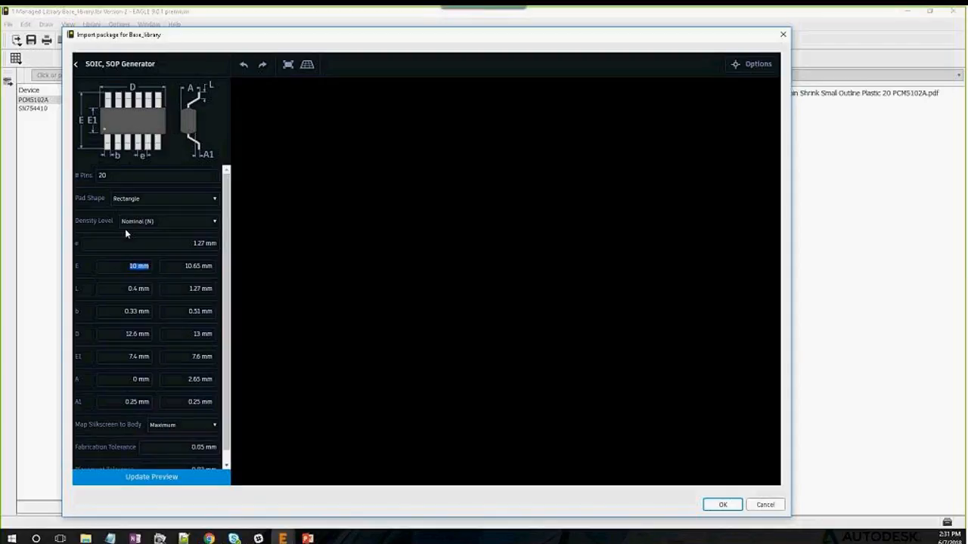
pyautogui.write('6.2')
pyautogui.click(184, 266)
pyautogui.write('6.6')
pyautogui.click(148, 289)
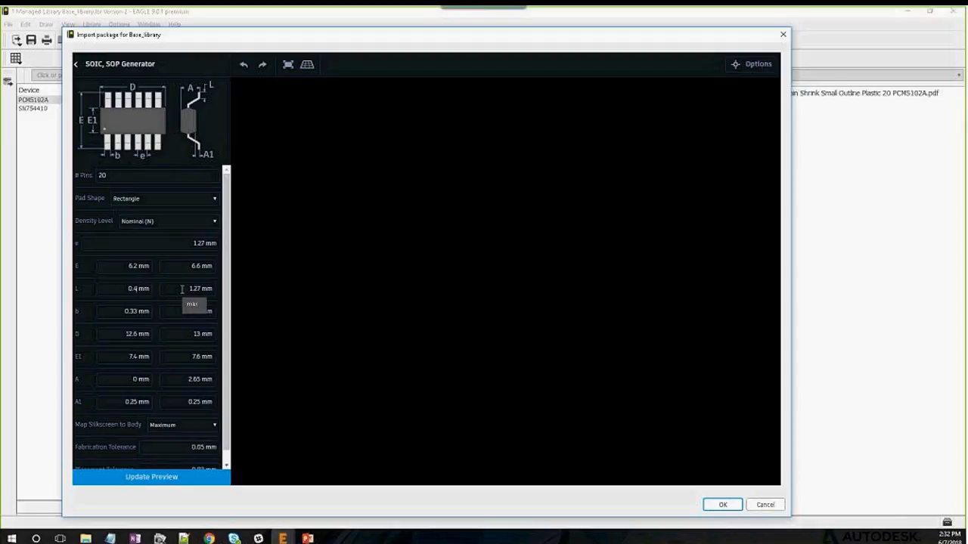
# Set L to 0.5–0.75 mm and b to 0.19–0.3 mm
pyautogui.press('BackSpace')
pyautogui.write('5')
pyautogui.press('BackSpace')
pyautogui.press('BackSpace')
pyautogui.press('BackSpace')
pyautogui.press('BackSpace')
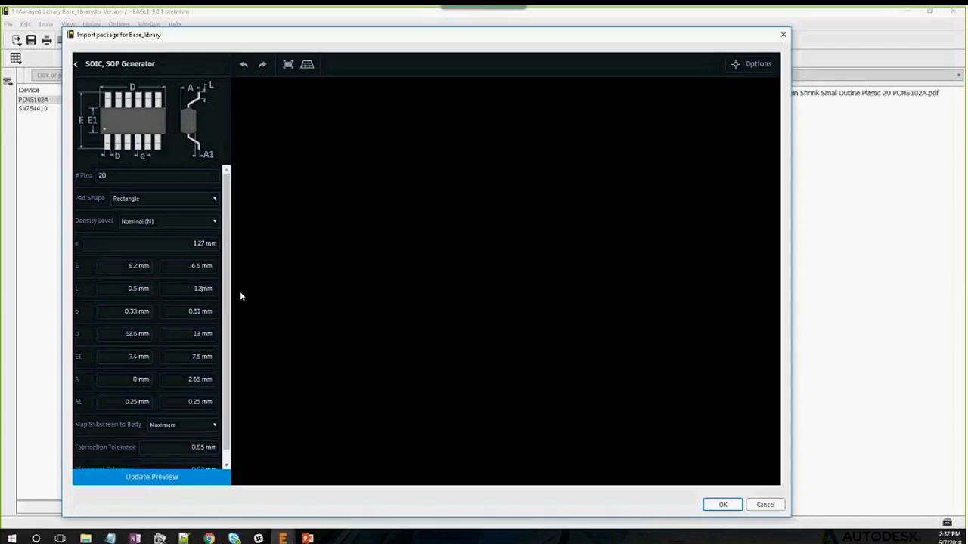
pyautogui.write('0.75')
pyautogui.press('Tab')
pyautogui.write('0.19')
pyautogui.moveTo(194, 313); pyautogui.dragTo(201, 312)
pyautogui.write('3')
# Set D to 6.4–6.6 mm
pyautogui.press('BackSpace')
pyautogui.press('BackSpace')
pyautogui.press('BackSpace')
pyautogui.press('BackSpace')
pyautogui.write('6.45')
pyautogui.press('BackSpace')
pyautogui.press('BackSpace')
pyautogui.press('BackSpace')
pyautogui.write('6.6')
pyautogui.click(134, 356)
# Set E1 to 4.3–4.5 mm and A maximum to 1.2 mm
pyautogui.press('BackSpace')
pyautogui.press('BackSpace')
pyautogui.press('BackSpace')
pyautogui.write('4.3')
pyautogui.click(199, 356)
pyautogui.press('BackSpace')
pyautogui.press('BackSpace')
pyautogui.press('BackSpace')
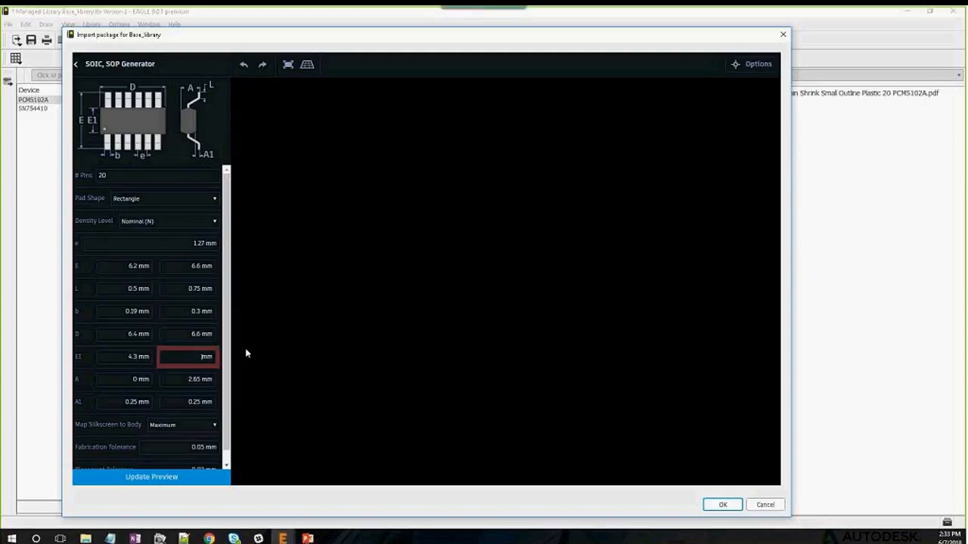
pyautogui.write('4.5')
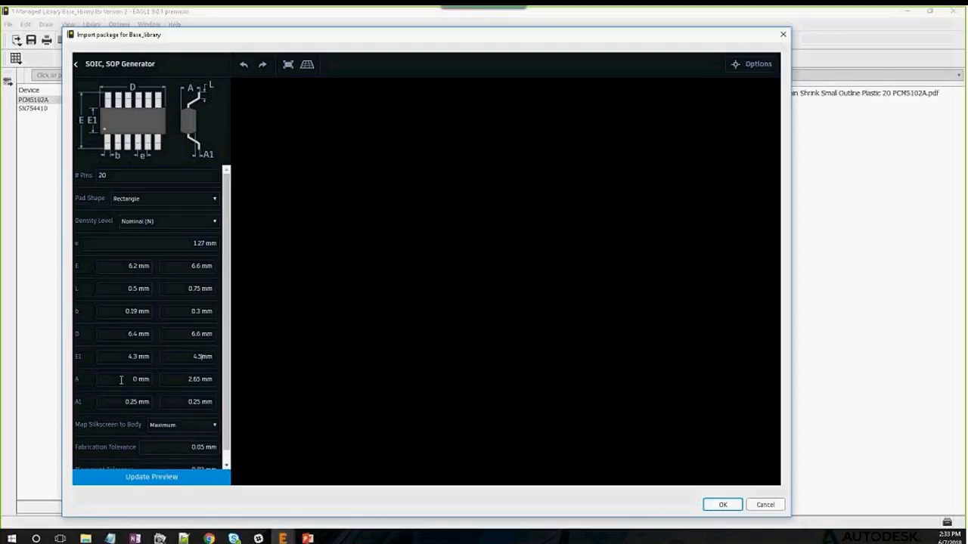
pyautogui.click(140, 380)
pyautogui.moveTo(202, 380); pyautogui.dragTo(178, 382)
pyautogui.press('Tab')
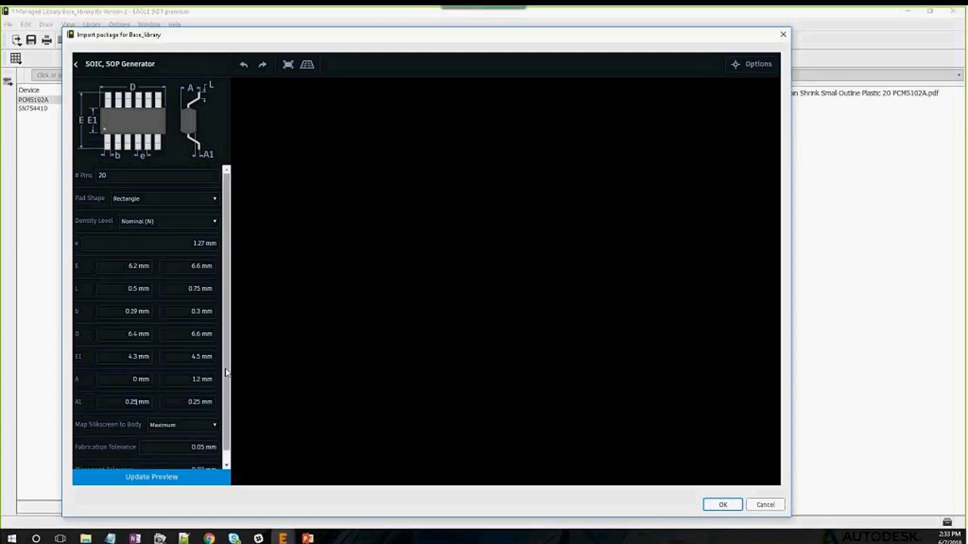
pyautogui.scroll(-1, 225, 372)
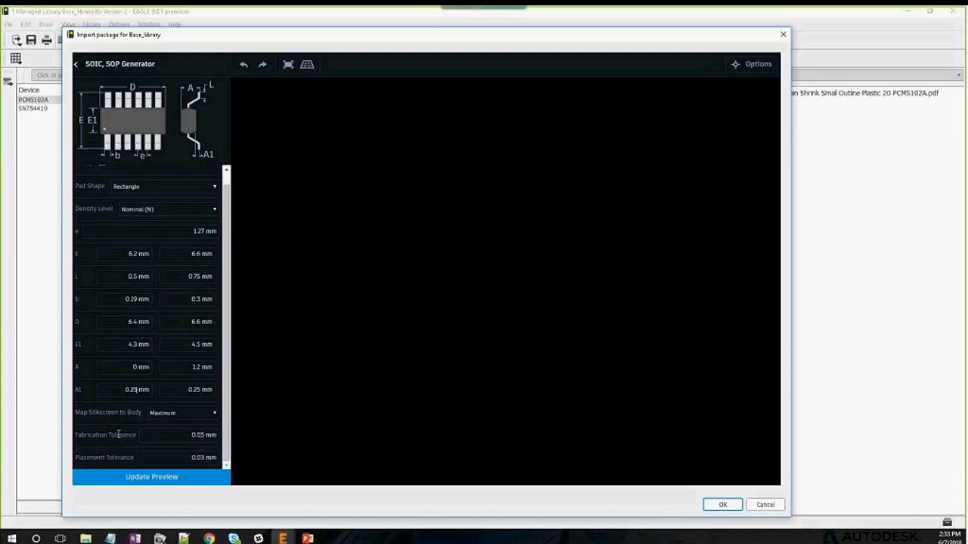
# Generate the initial 3D preview of the 20-pin SOP package
pyautogui.click(182, 481)
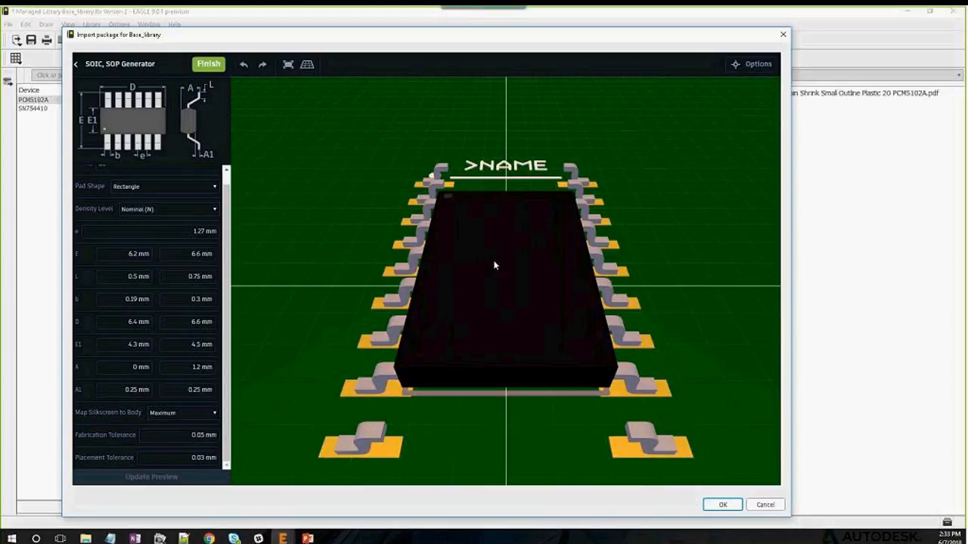
pyautogui.scroll(-1, 491, 266)
pyautogui.scroll(-3, 491, 266)
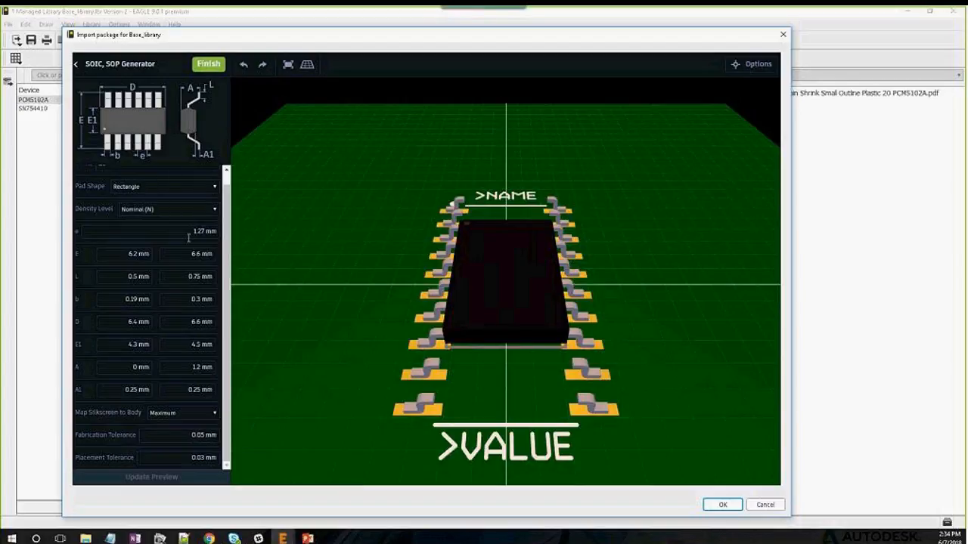
# Change the pitch e to 0.65 mm, regenerate the 3D preview, and orbit it to a tilted view
pyautogui.moveTo(192, 230); pyautogui.dragTo(226, 234)
pyautogui.write('0.65')
pyautogui.click(180, 253)
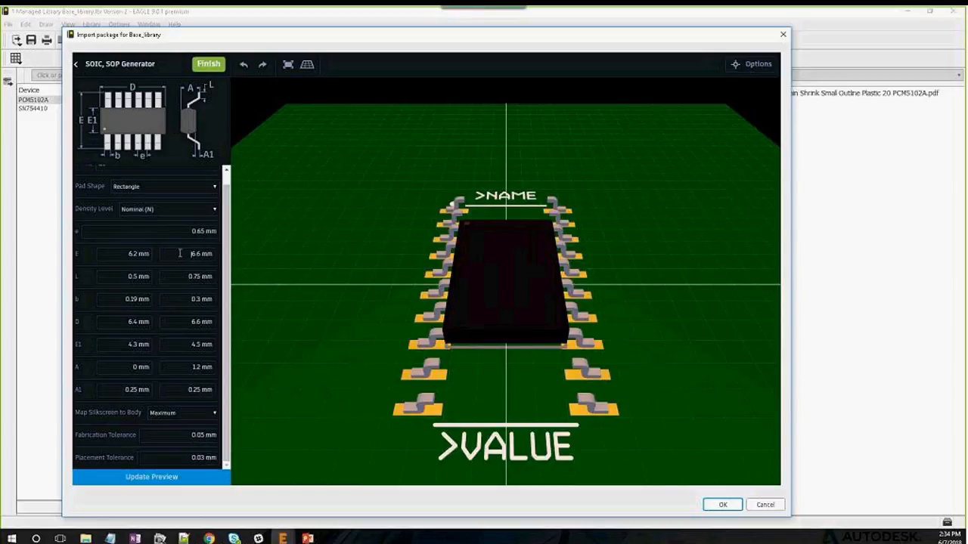
pyautogui.click(184, 478)
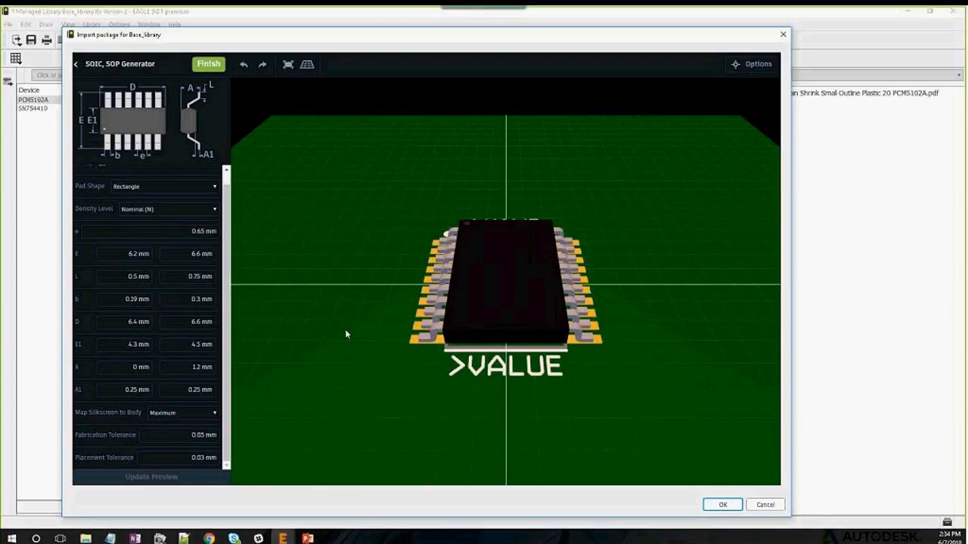
pyautogui.moveTo(347, 334); pyautogui.dragTo(364, 296)
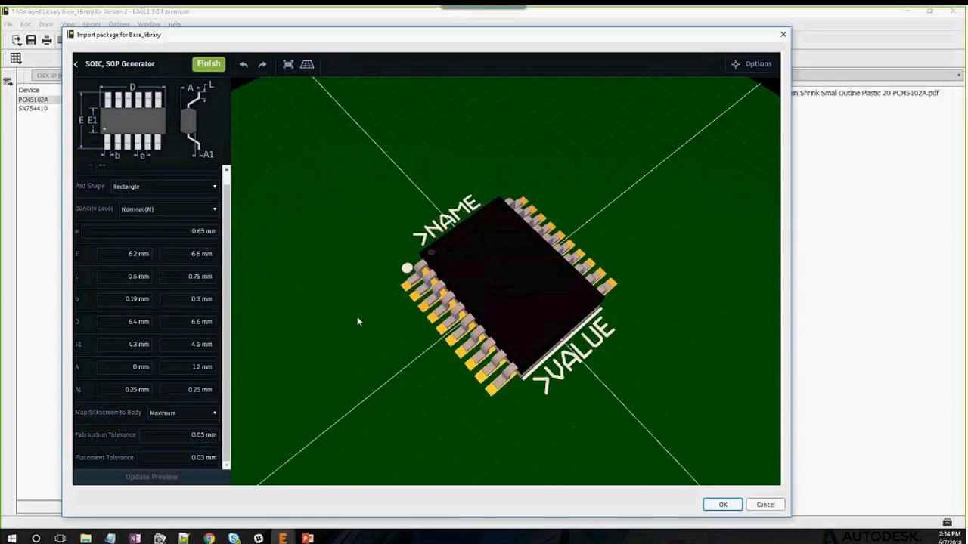
pyautogui.moveTo(358, 322); pyautogui.dragTo(452, 250)
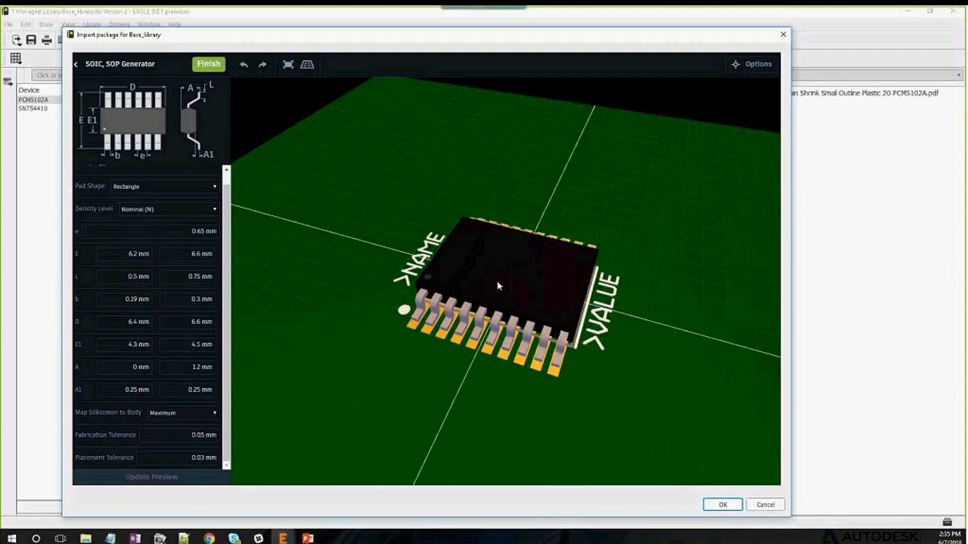
# Finish the package generator and confirm, adding SOP65P640X120-20 to Base_library
pyautogui.click(210, 66)
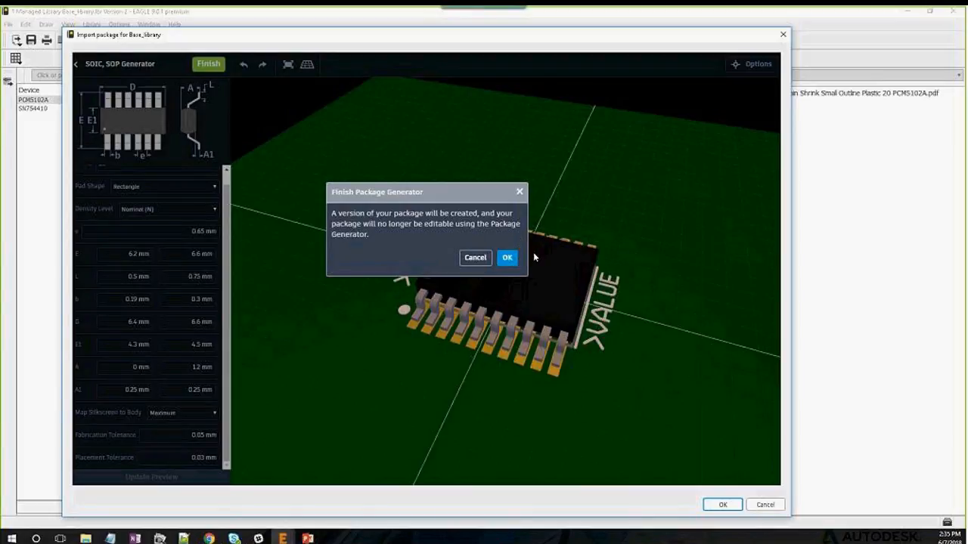
pyautogui.click(508, 258)
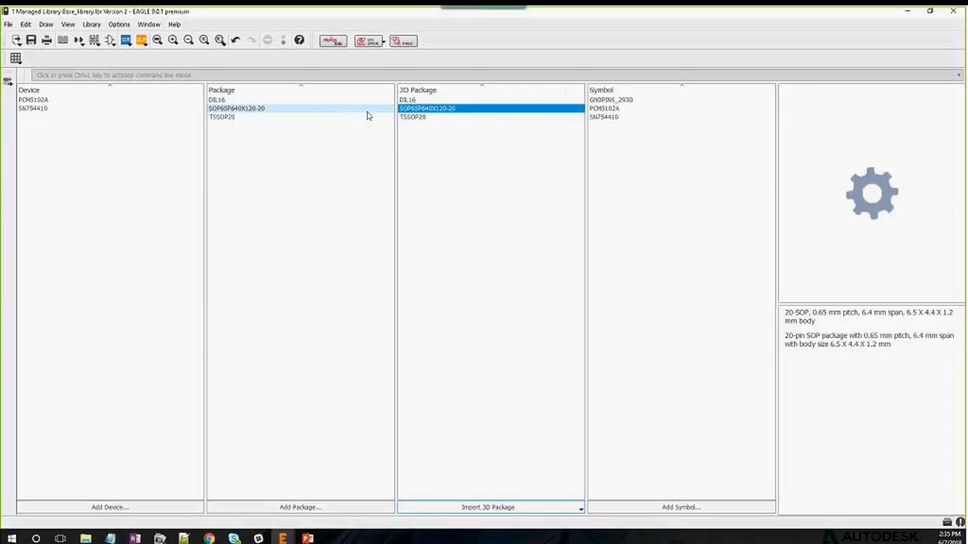
# Open the PCM5102A device and call up the context actions for its TSSOP20 package row
pyautogui.click(36, 100)
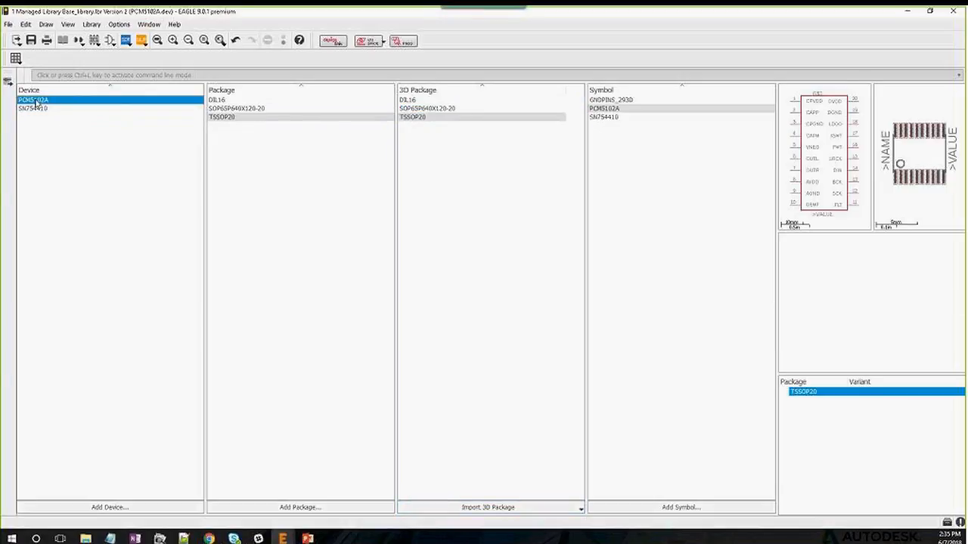
pyautogui.doubleClick(35, 102)
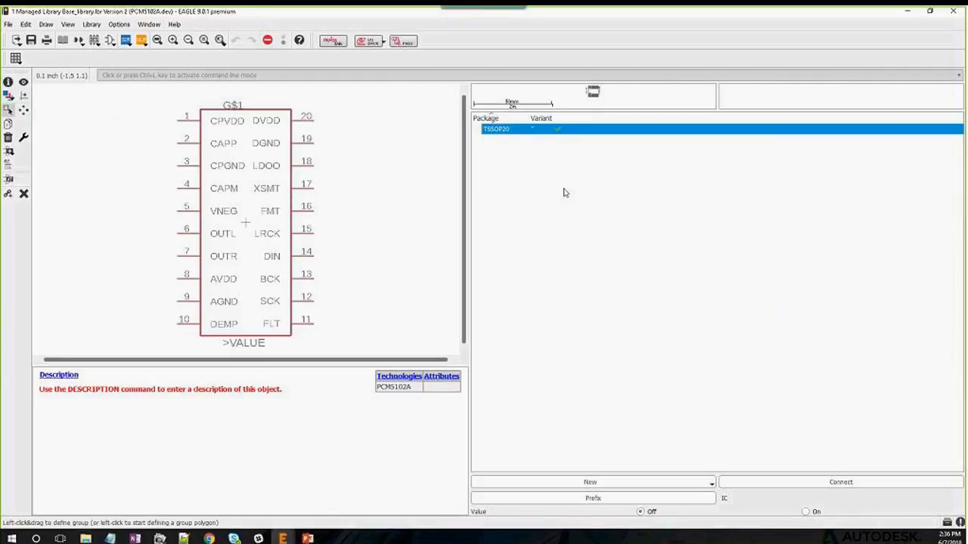
pyautogui.rightClick(498, 132)
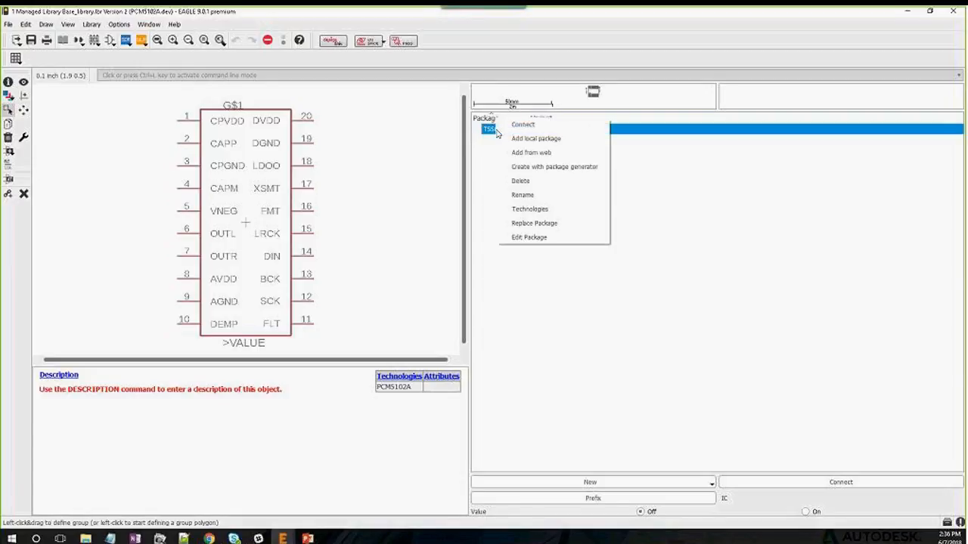
# Replace PCM5102A's TSSOP20 package with SOP65P640X120-20 in the Update package variant dialog
pyautogui.click(551, 229)
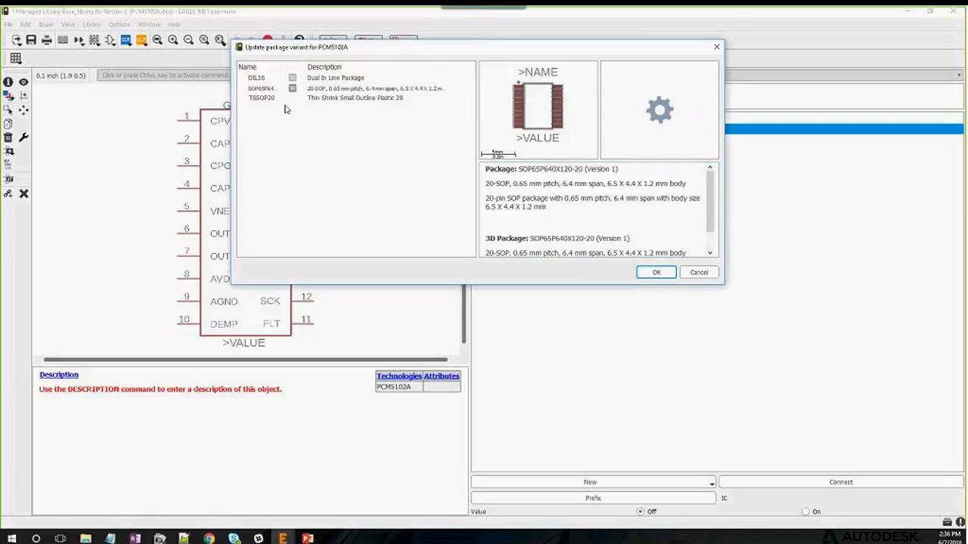
pyautogui.click(269, 90)
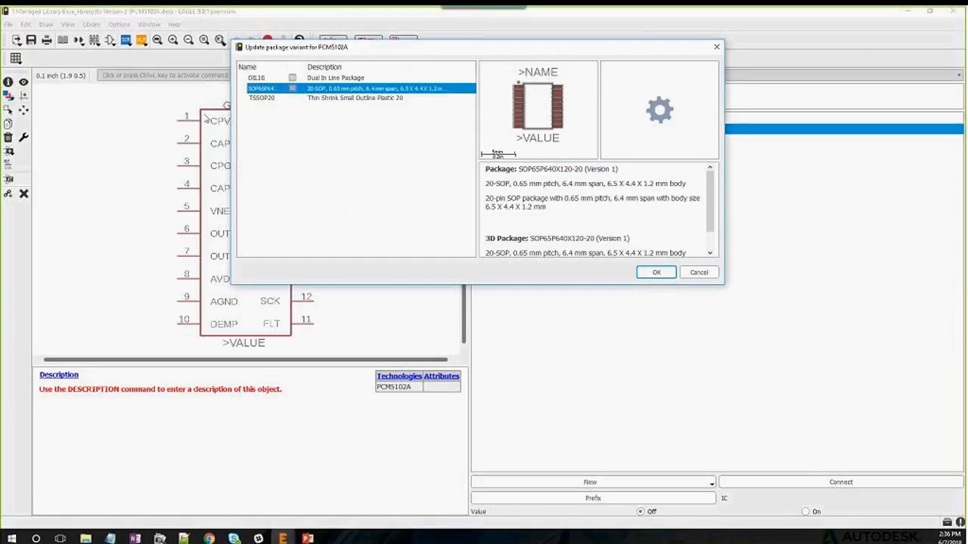
pyautogui.moveTo(330, 53); pyautogui.dragTo(525, 85)
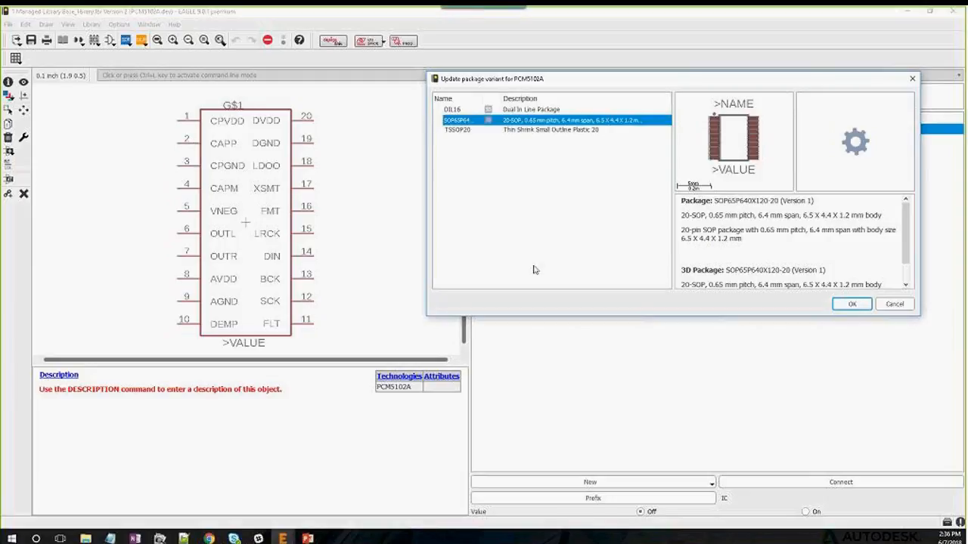
pyautogui.click(851, 305)
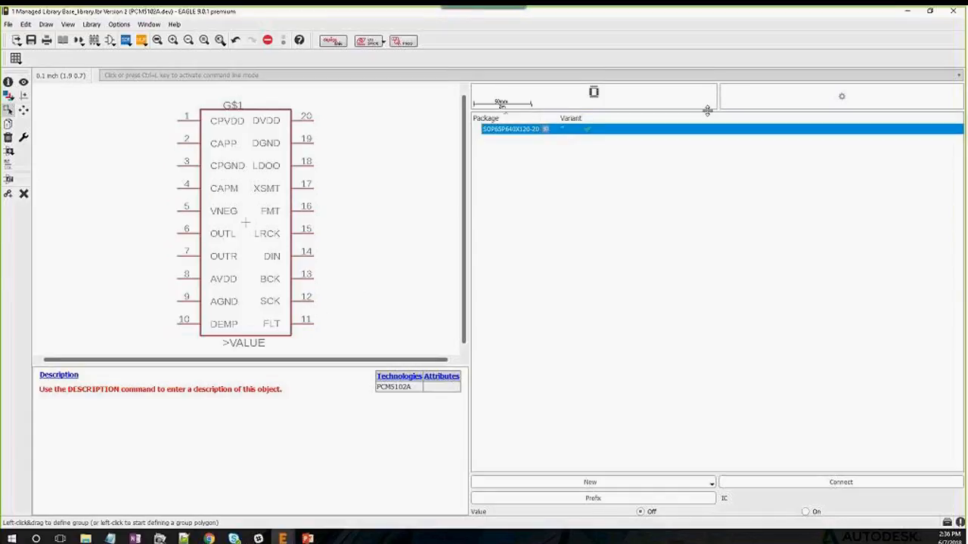
# Drag the splitter down to enlarge the package and 3D preview panes of PCM5102A
pyautogui.moveTo(708, 113); pyautogui.dragTo(694, 273)
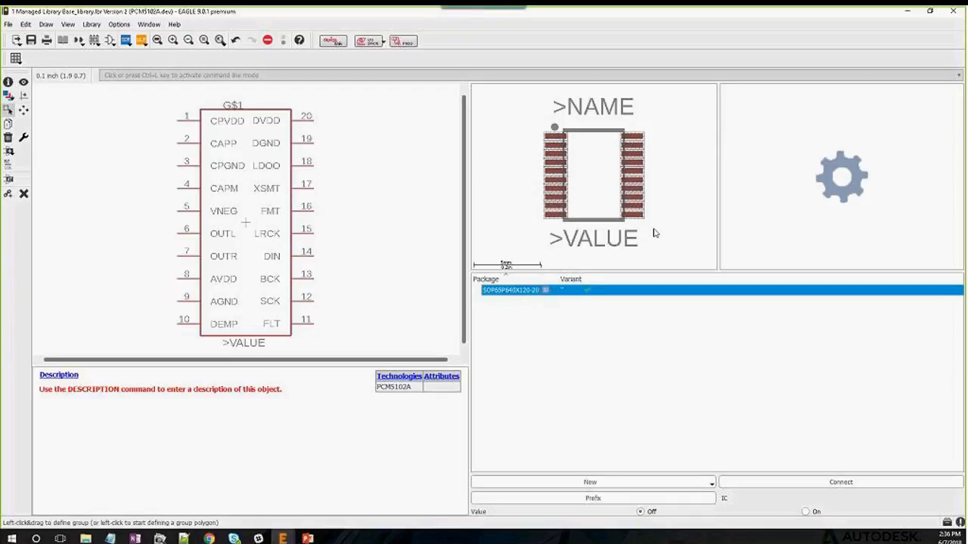
# Switch to the library overview, then bring Chrome with the PCM5102A datasheet to the front
pyautogui.click(63, 41)
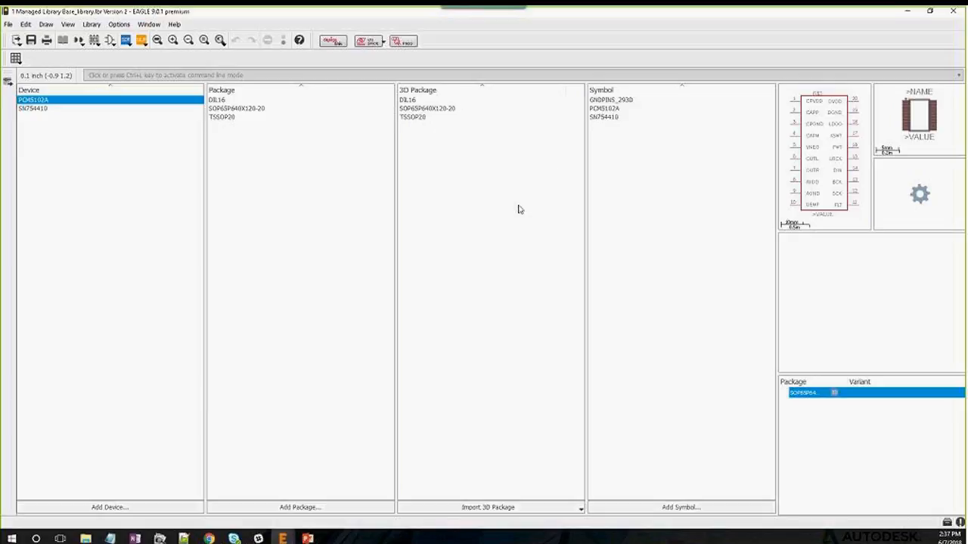
pyautogui.moveTo(210, 538)
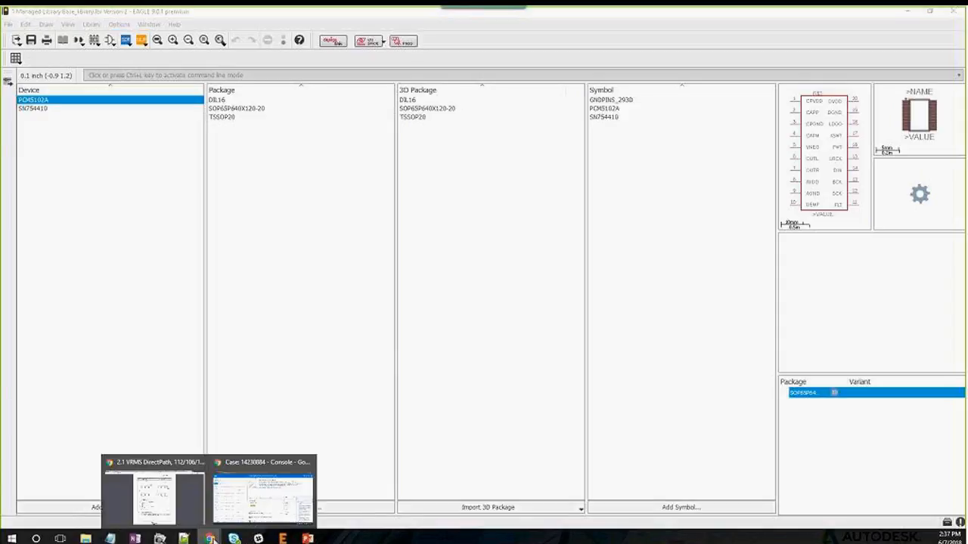
pyautogui.click(176, 493)
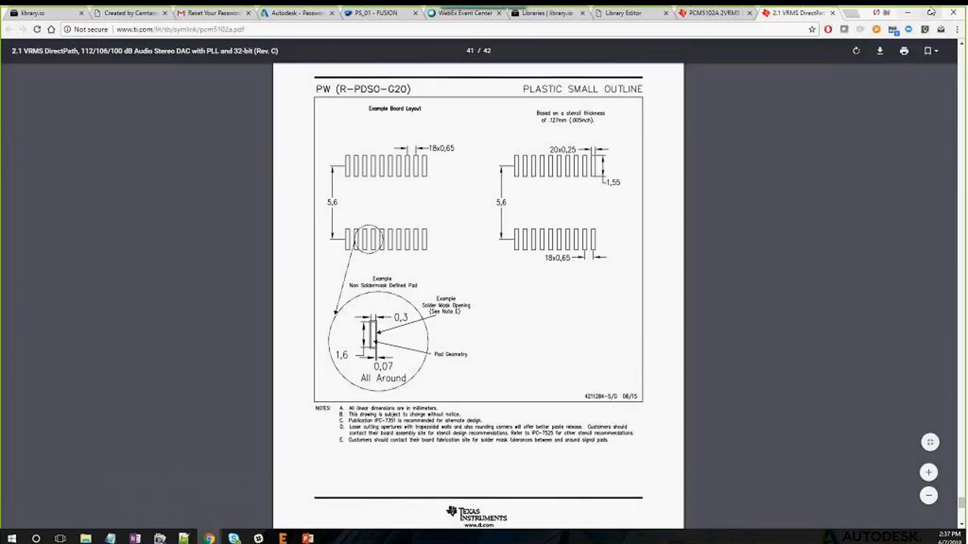
# Search 'tps92411 datasheet' in a new tab and open the Texas Instruments datasheet PDF
pyautogui.hotkey('ctrl', 't')
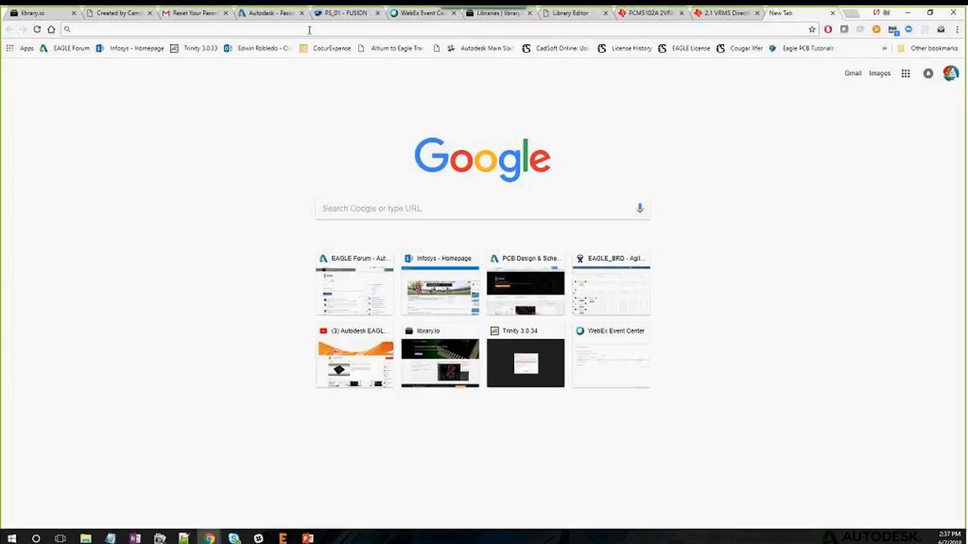
pyautogui.write('TPS')
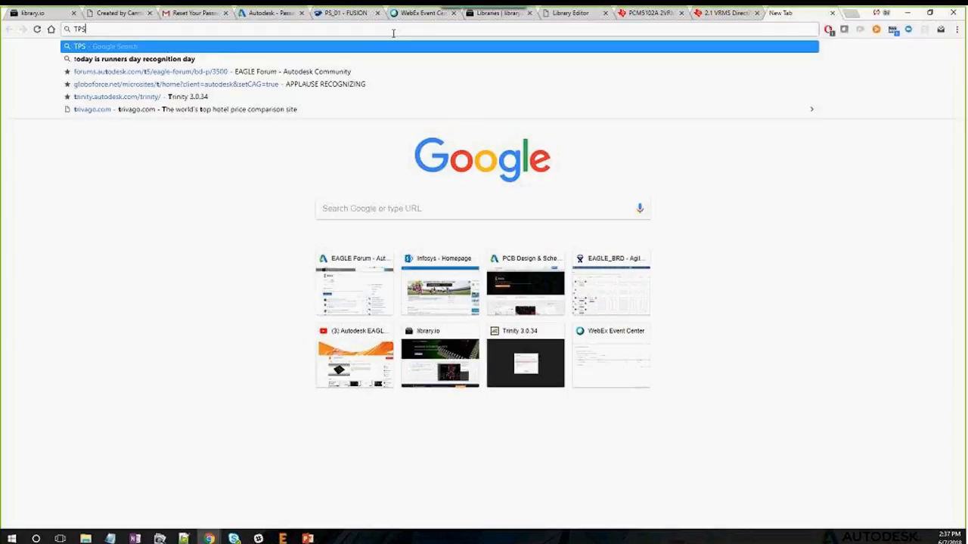
pyautogui.write('92411')
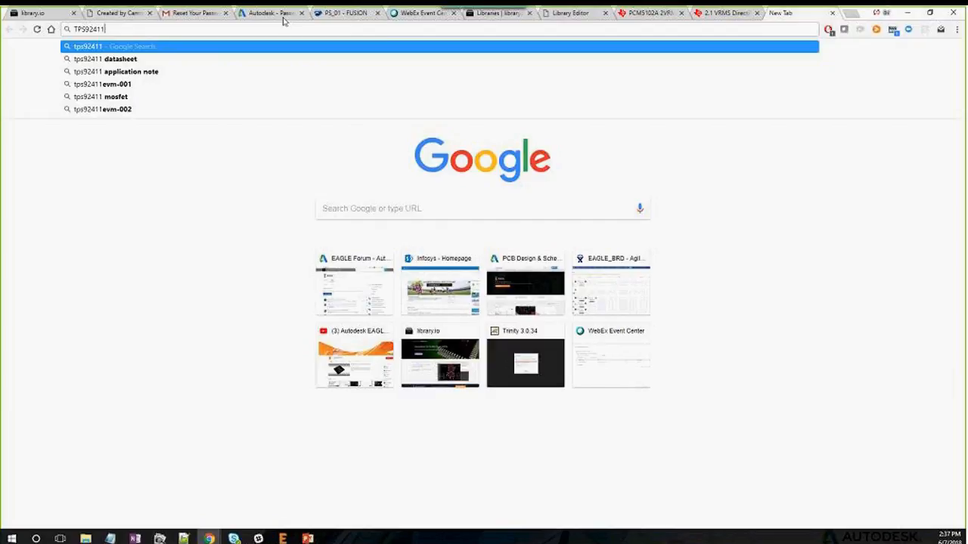
pyautogui.press('Down')
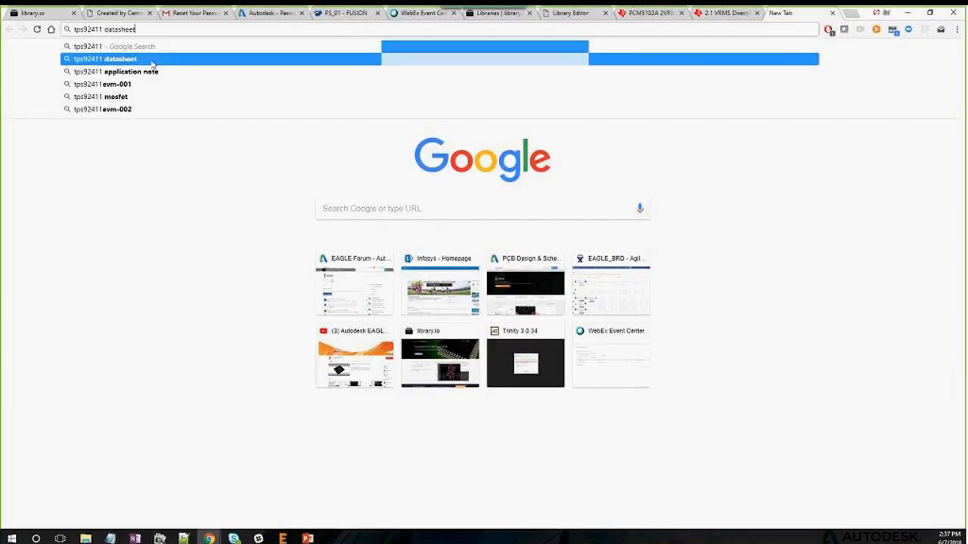
pyautogui.press('Return')
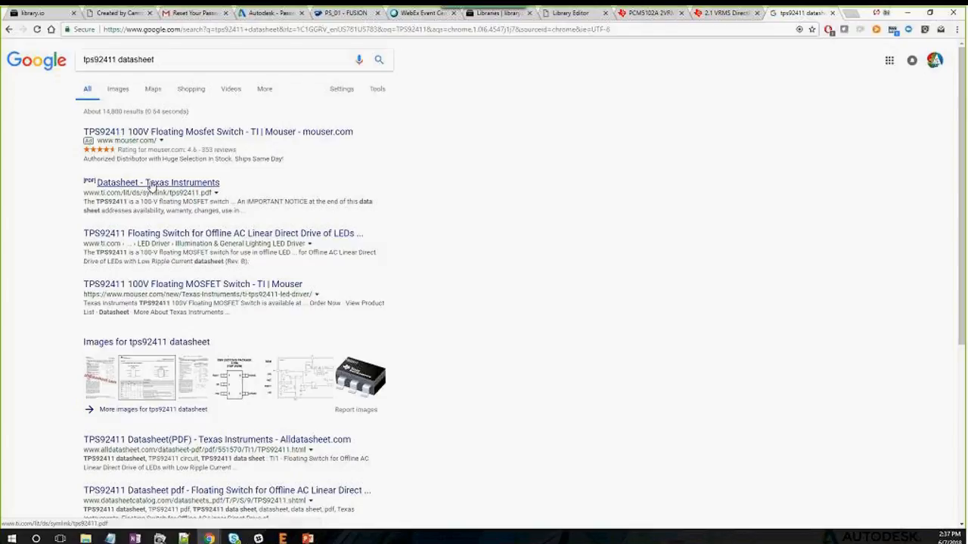
pyautogui.click(151, 183)
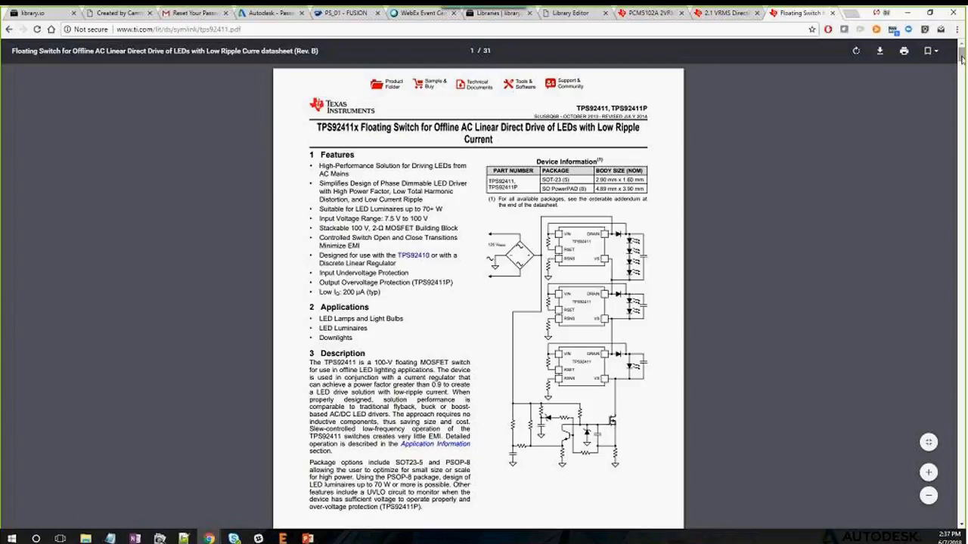
# Scroll through the TPS92411 datasheet's SOT-23 package outline and land pattern drawings
pyautogui.moveTo(961, 59); pyautogui.dragTo(919, 454)
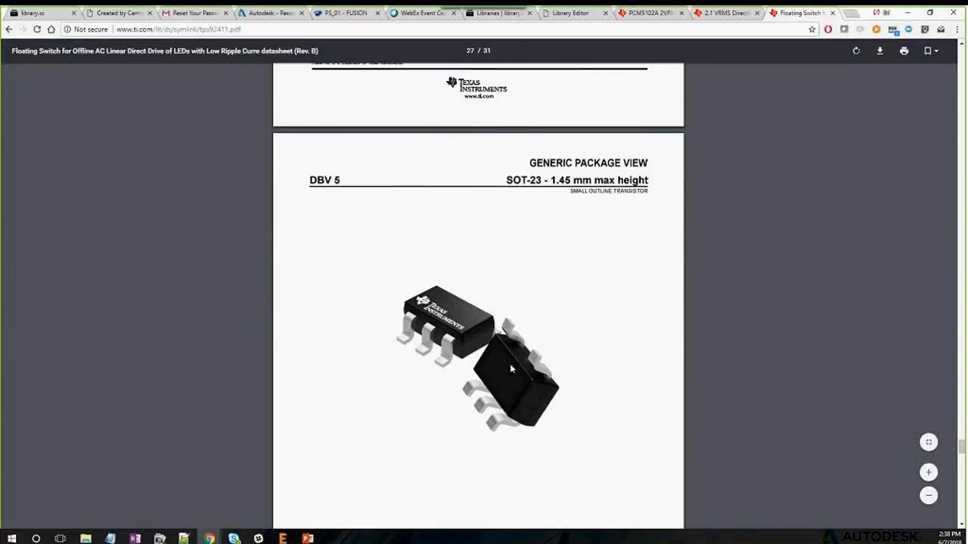
pyautogui.scroll(-2, 495, 317)
pyautogui.scroll(-4, 495, 317)
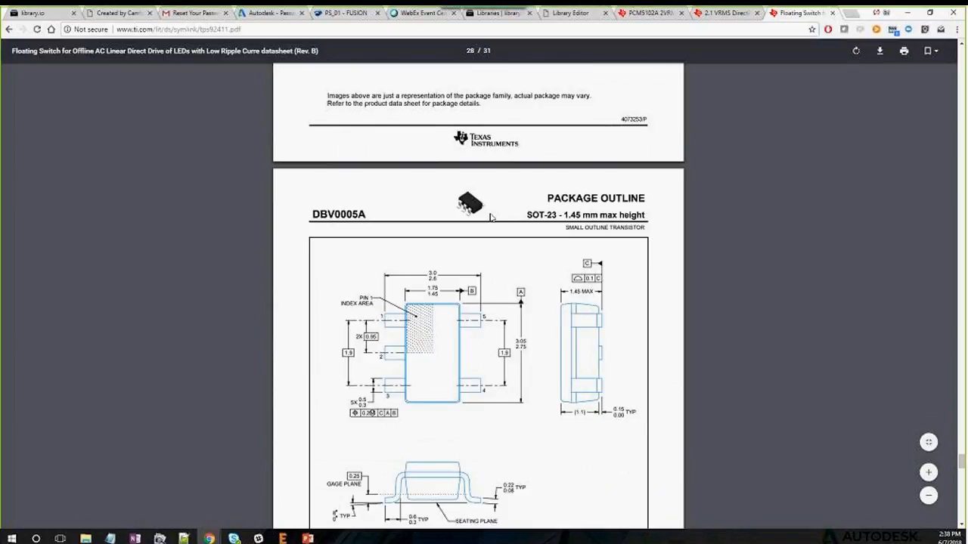
pyautogui.scroll(-3, 475, 206)
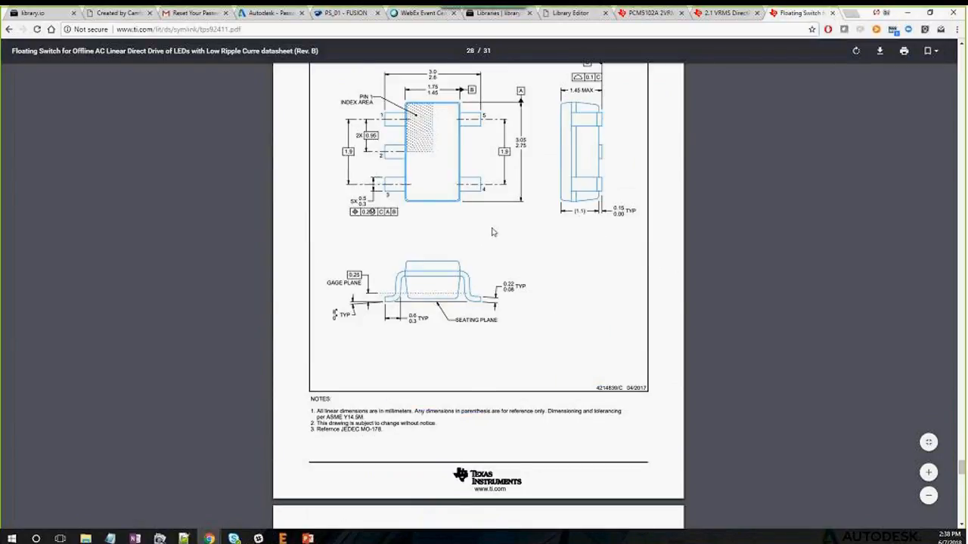
pyautogui.scroll(-6, 488, 223)
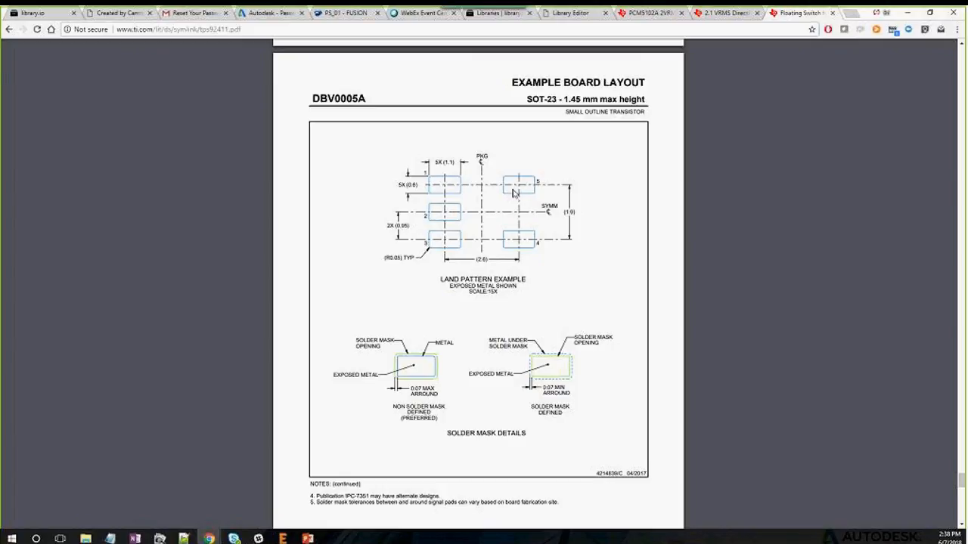
pyautogui.scroll(10, 484, 208)
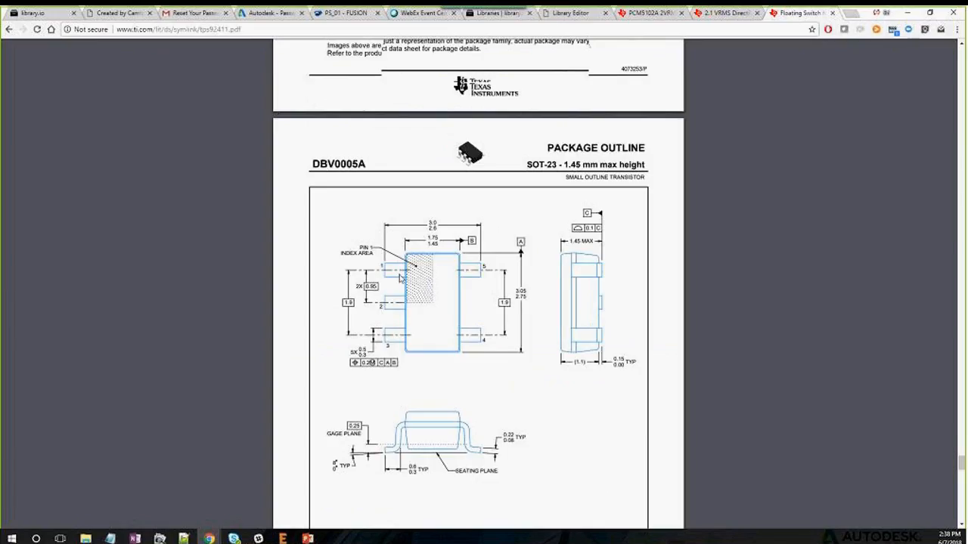
pyautogui.scroll(-6, 400, 278)
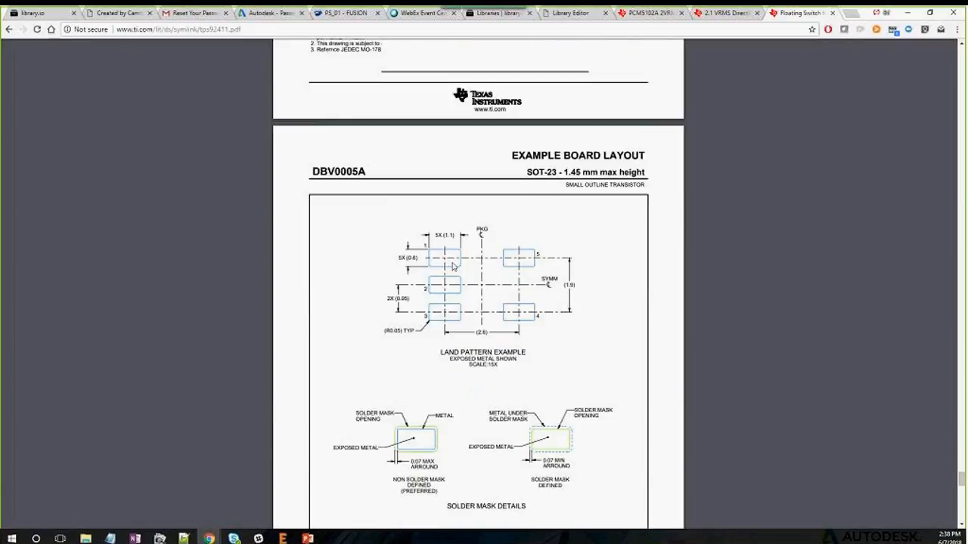
pyautogui.scroll(-2, 452, 266)
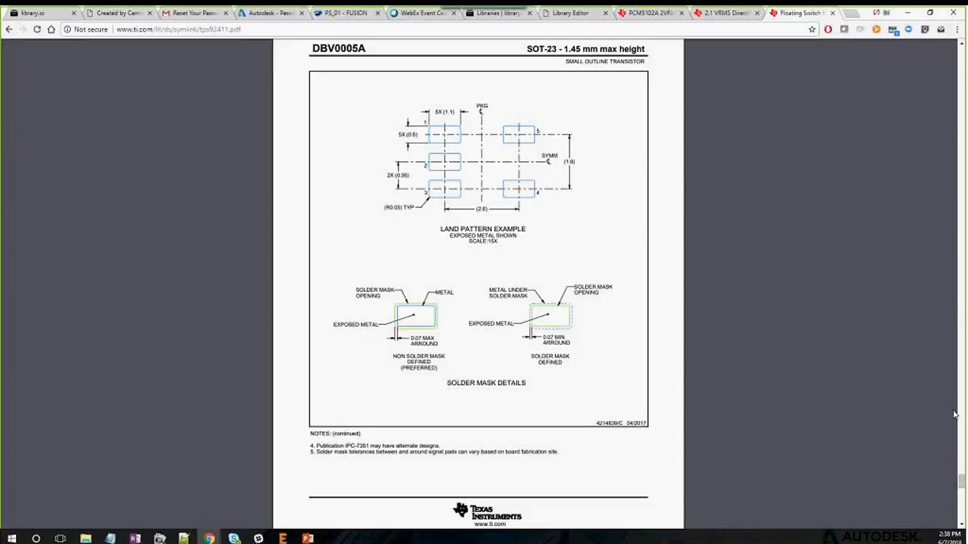
# Move to the pin configuration pages and review the TPS92411 pin-function table
pyautogui.moveTo(961, 484); pyautogui.dragTo(954, 47)
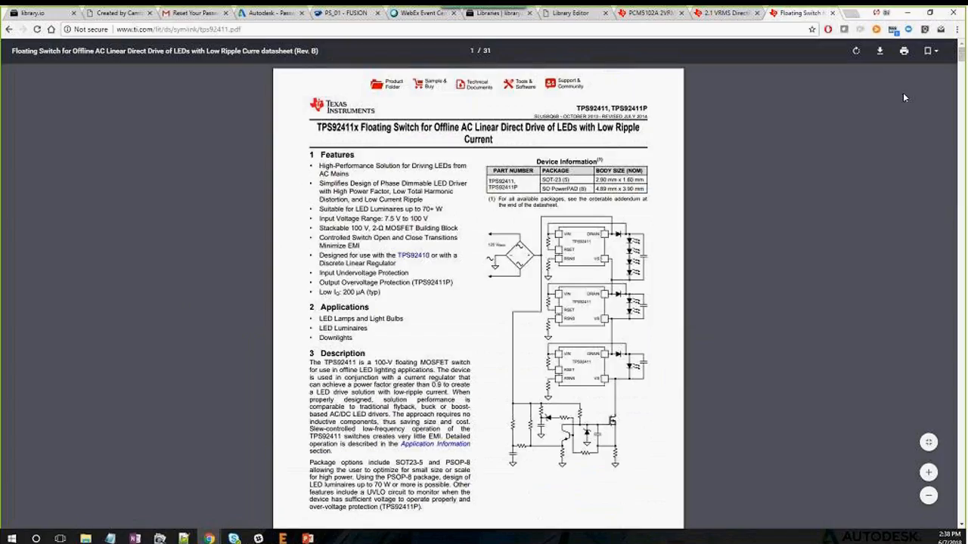
pyautogui.scroll(-1, 564, 159)
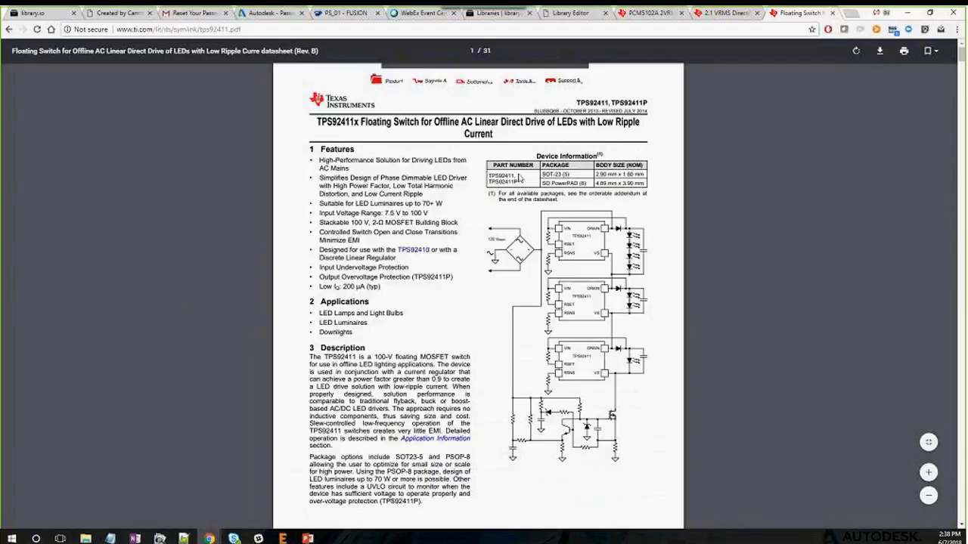
pyautogui.scroll(-5, 514, 179)
pyautogui.scroll(-8, 503, 183)
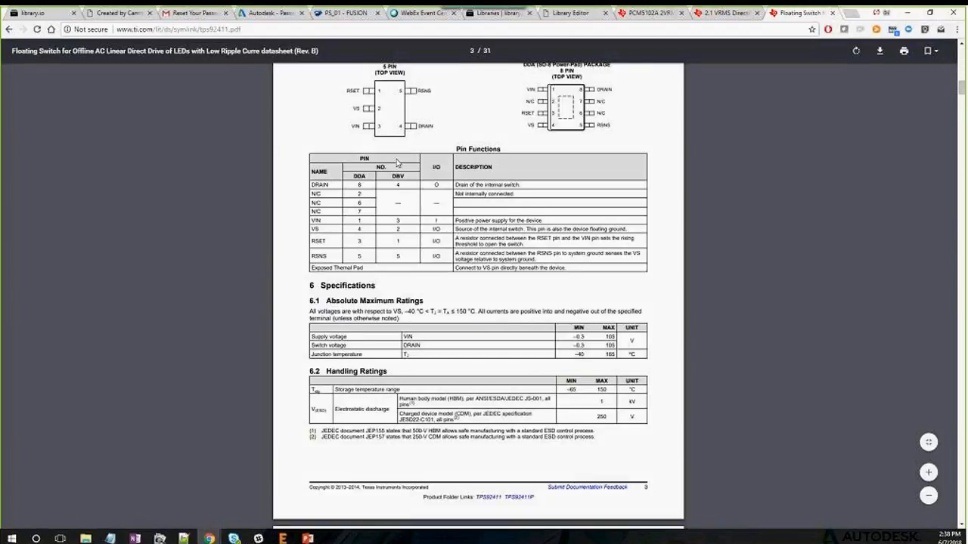
pyautogui.scroll(1, 319, 190)
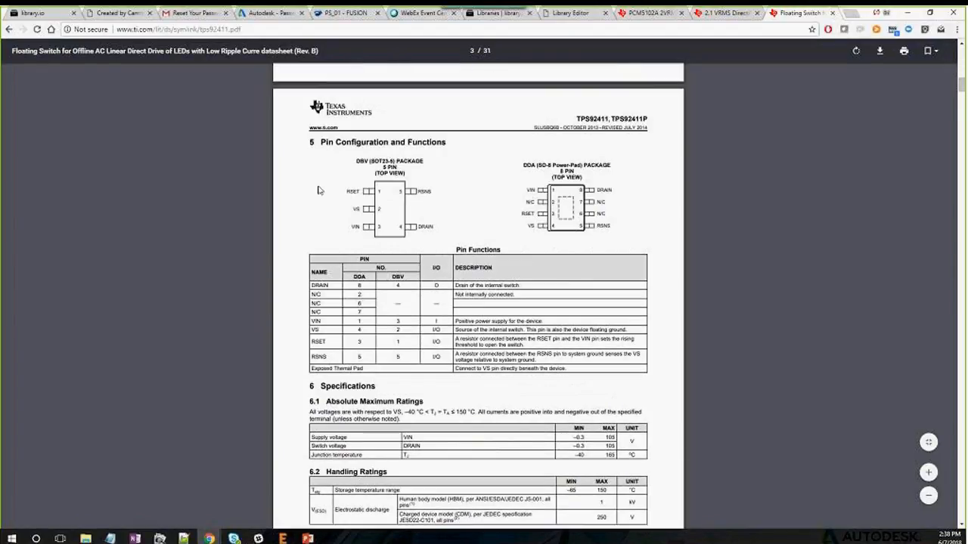
# Back in EAGLE, add a new symbol named TPS92411 and accept the warning
pyautogui.moveTo(282, 538)
pyautogui.click(312, 495)
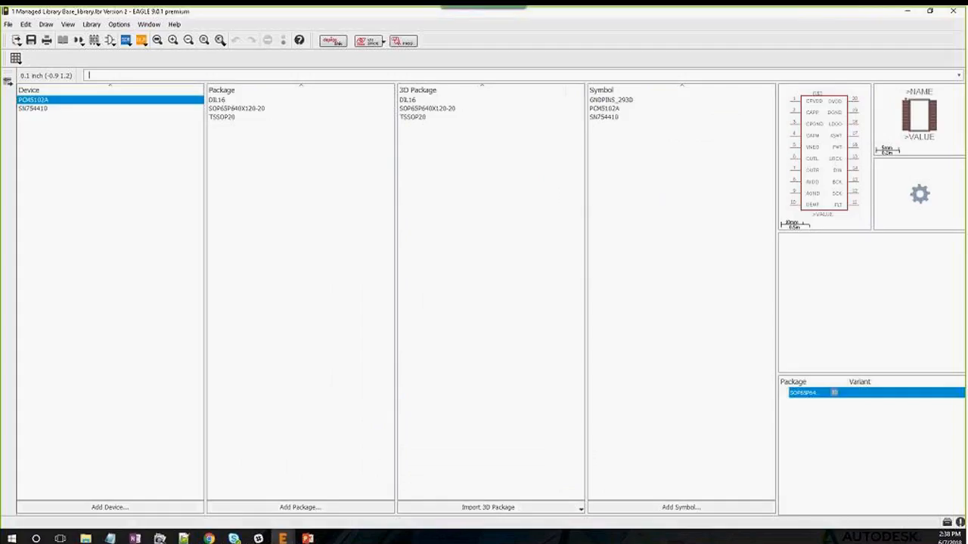
pyautogui.click(669, 506)
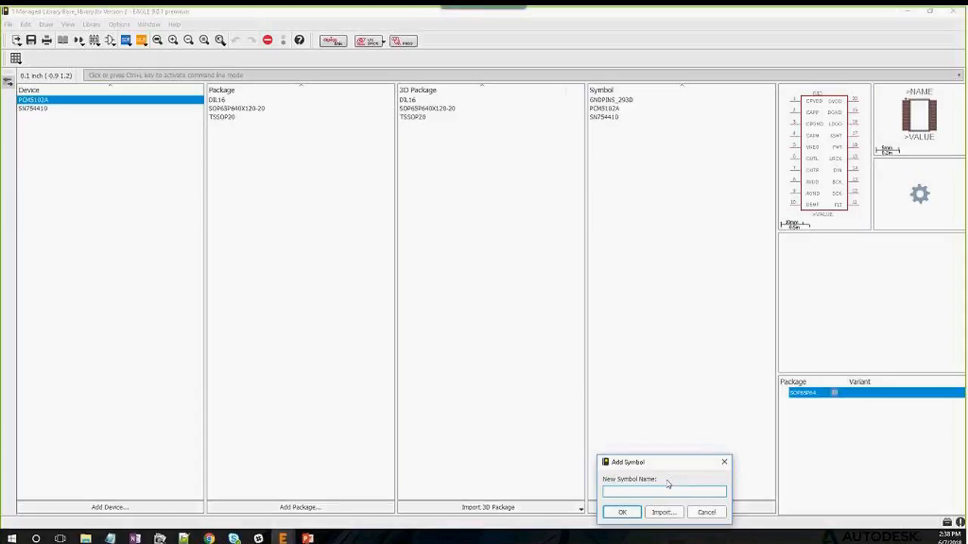
pyautogui.write('TPS92411')
pyautogui.click(622, 512)
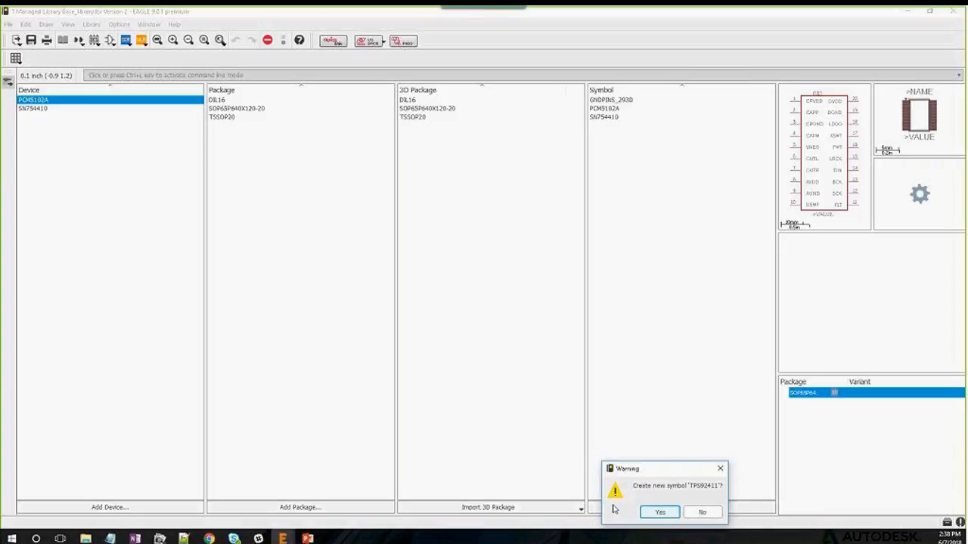
pyautogui.click(665, 512)
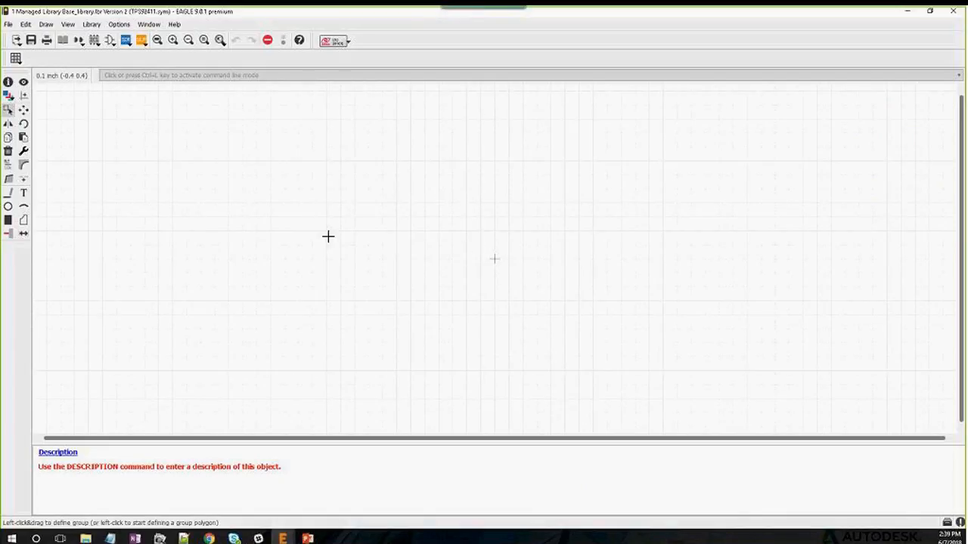
pyautogui.click(210, 538)
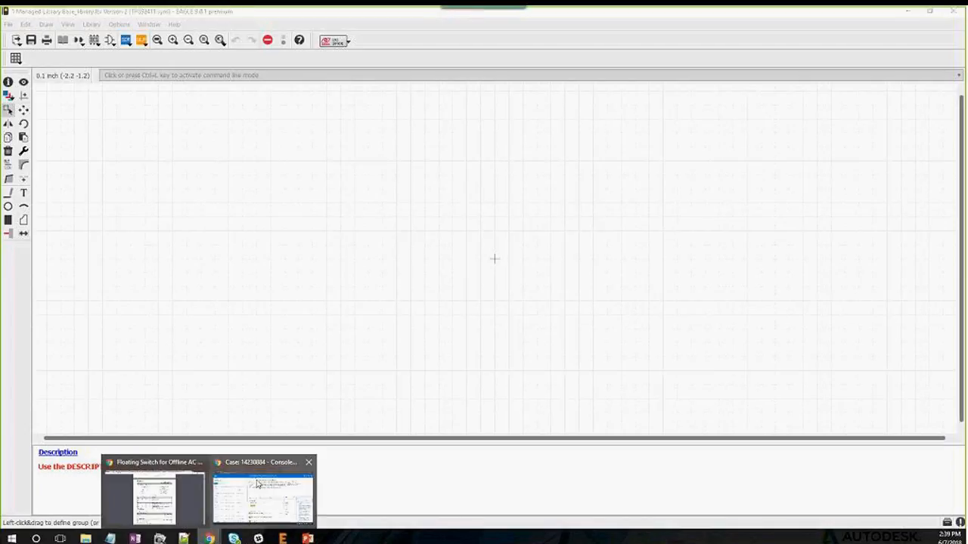
# Bring the TPS92411 datasheet to page 3 and select pin rows from DRAIN to RSNS in the Pin Functions table
pyautogui.click(184, 487)
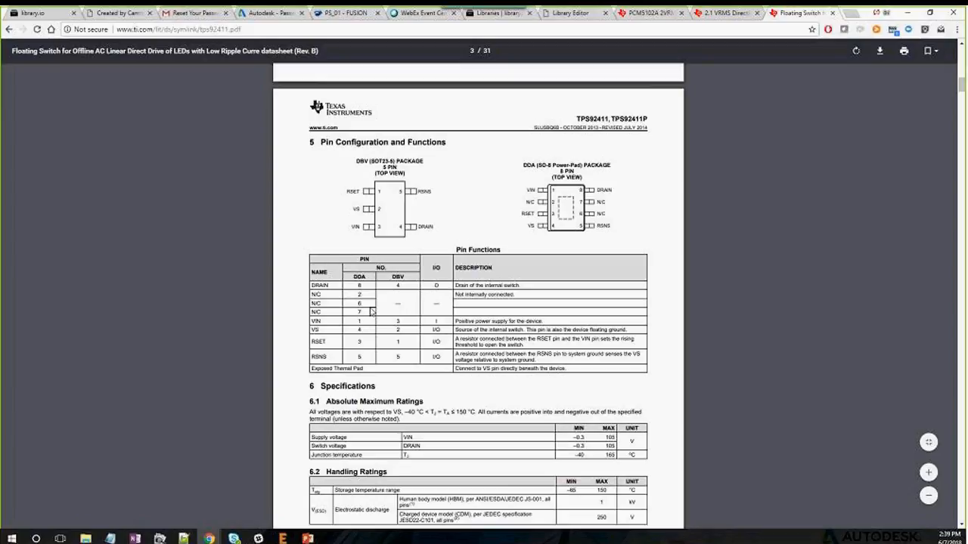
pyautogui.scroll(-2, 350, 285)
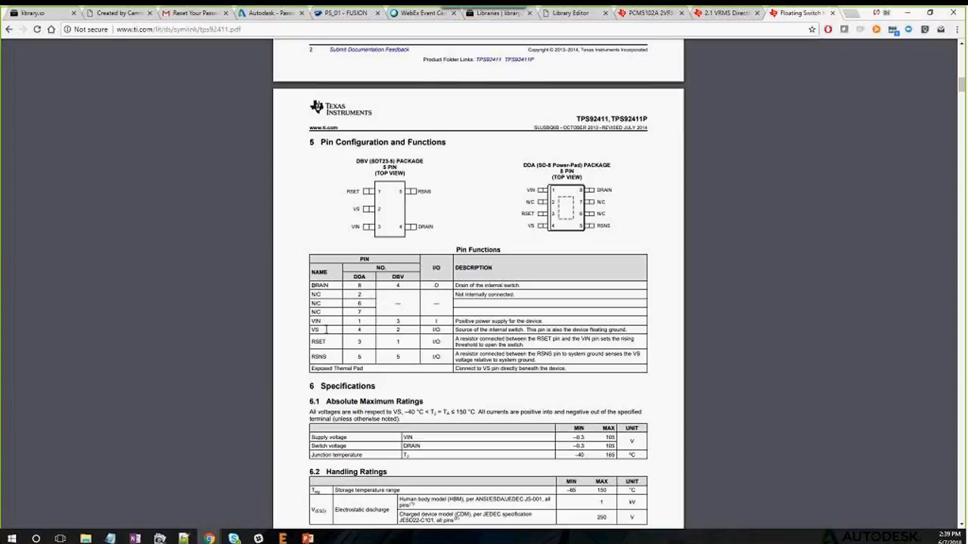
pyautogui.moveTo(312, 284); pyautogui.dragTo(331, 273)
pyautogui.moveTo(310, 280); pyautogui.dragTo(326, 341)
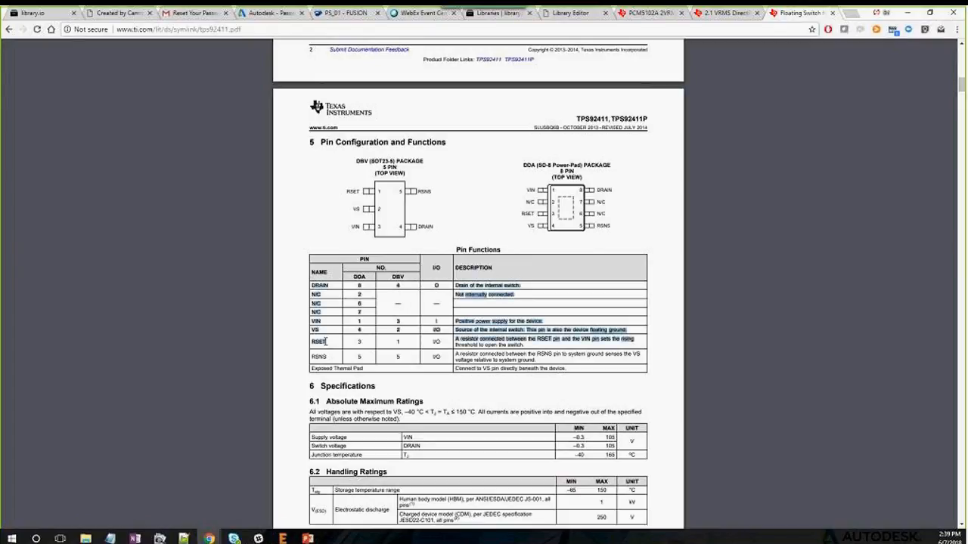
pyautogui.click(315, 277)
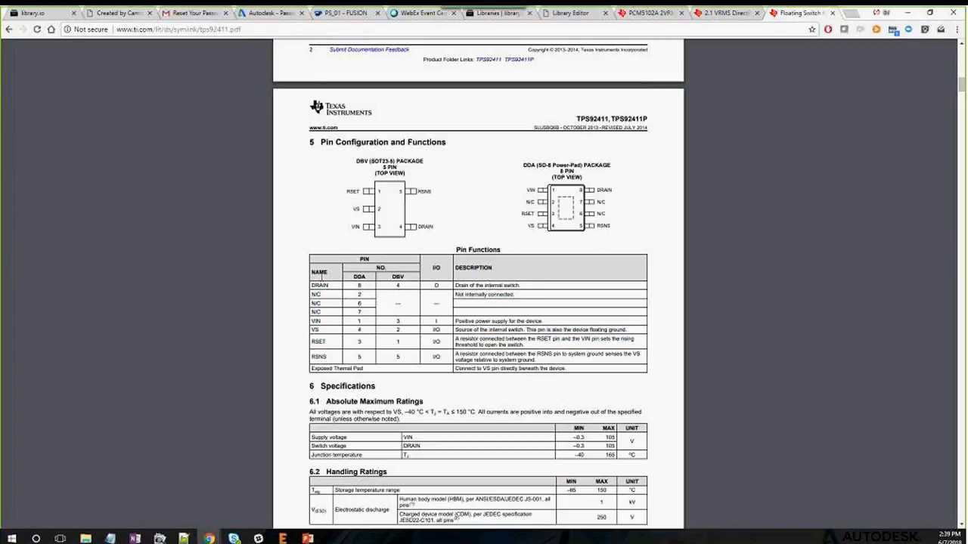
pyautogui.moveTo(330, 297); pyautogui.dragTo(336, 365)
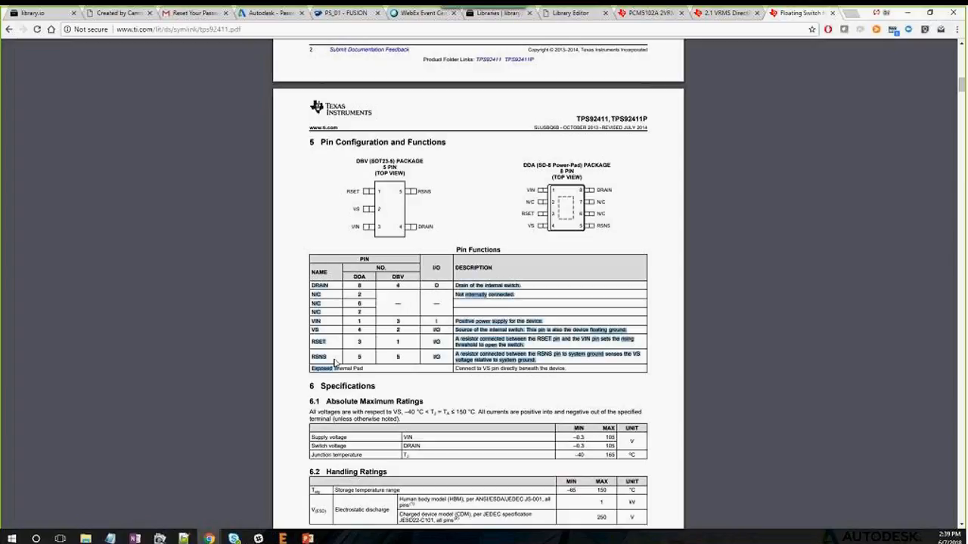
pyautogui.click(289, 302)
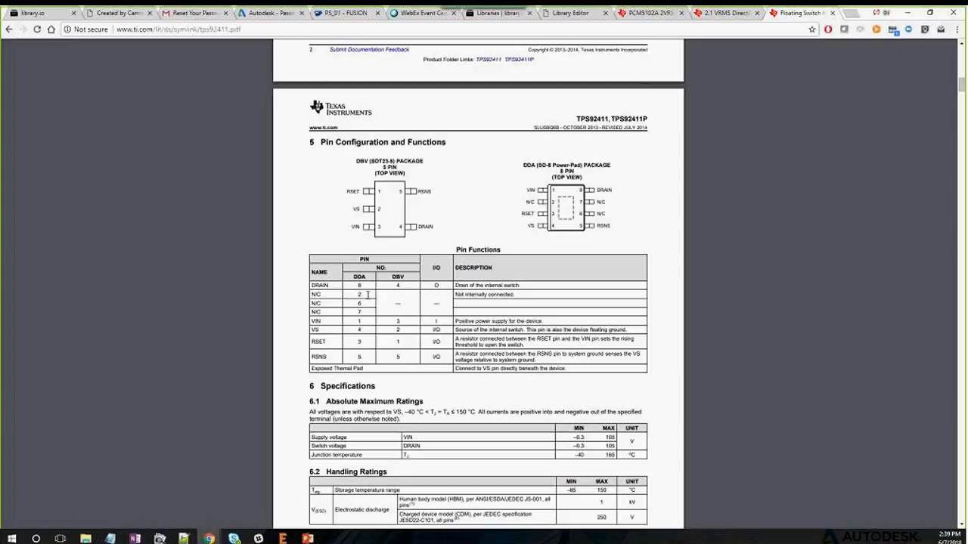
pyautogui.moveTo(883, 55)
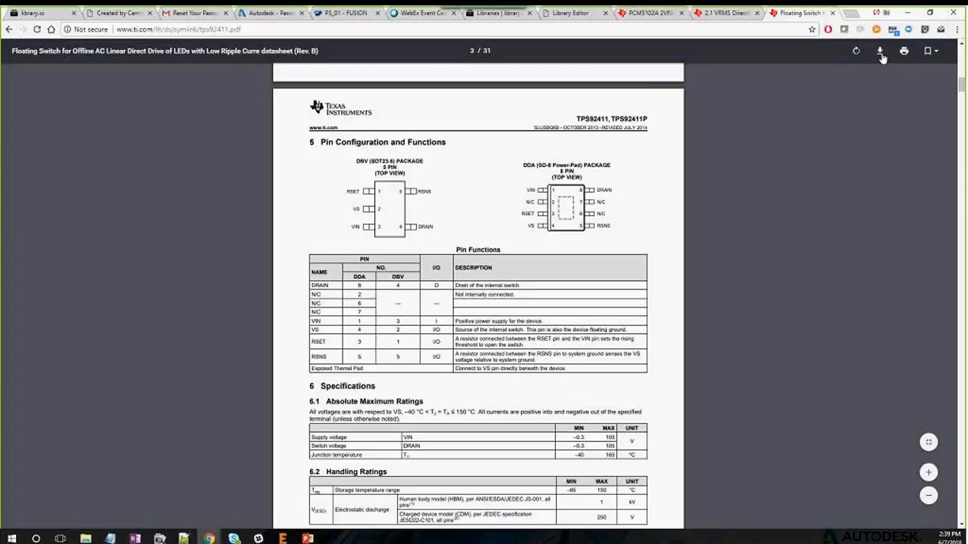
# Download the TPS92411 datasheet and save it as tps92411.pdf on the Desktop
pyautogui.click(880, 53)
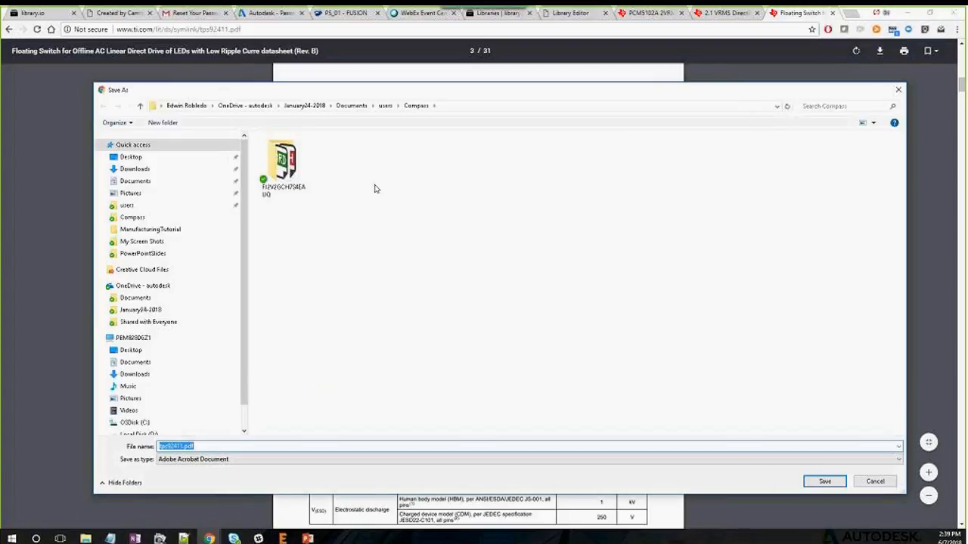
pyautogui.click(149, 157)
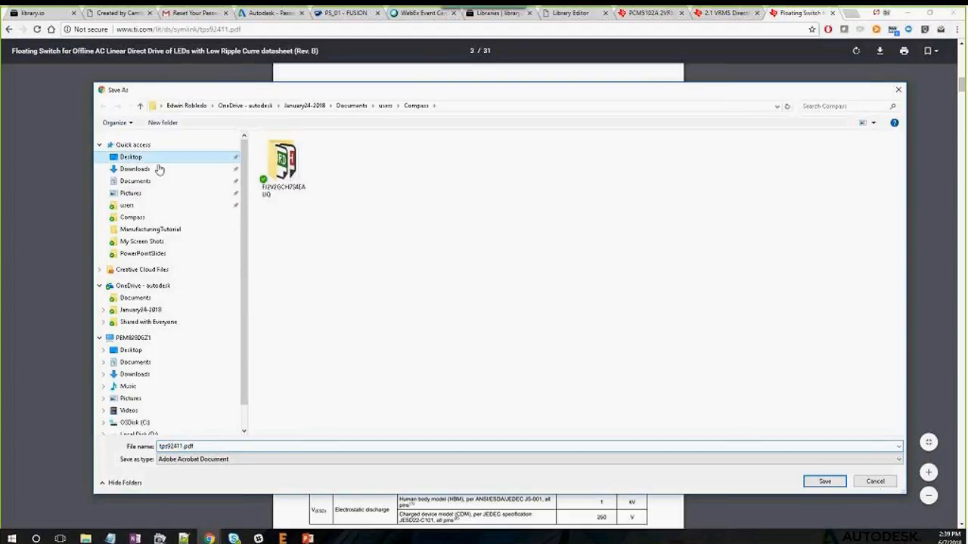
pyautogui.click(824, 482)
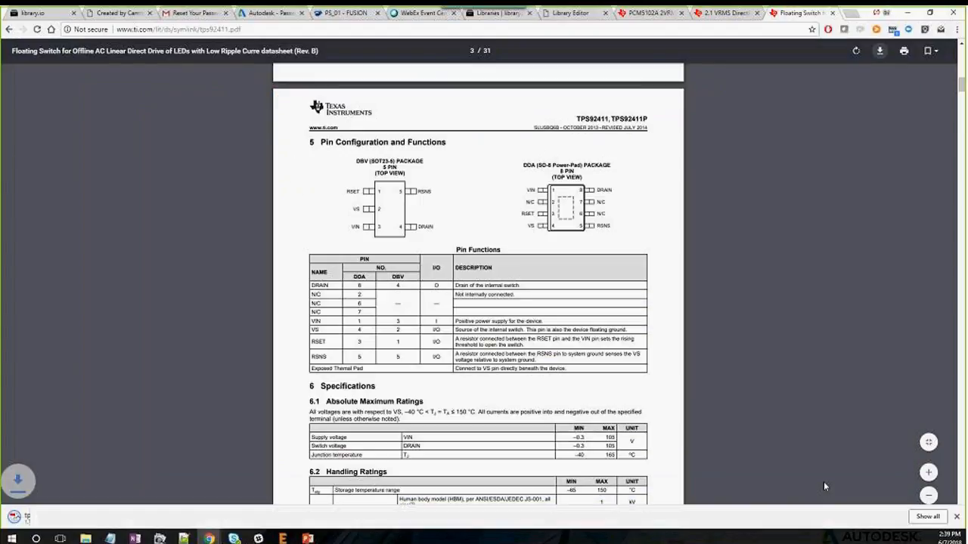
# Open the downloaded tps92411.pdf from its folder in Adobe Acrobat Reader DC
pyautogui.click(104, 517)
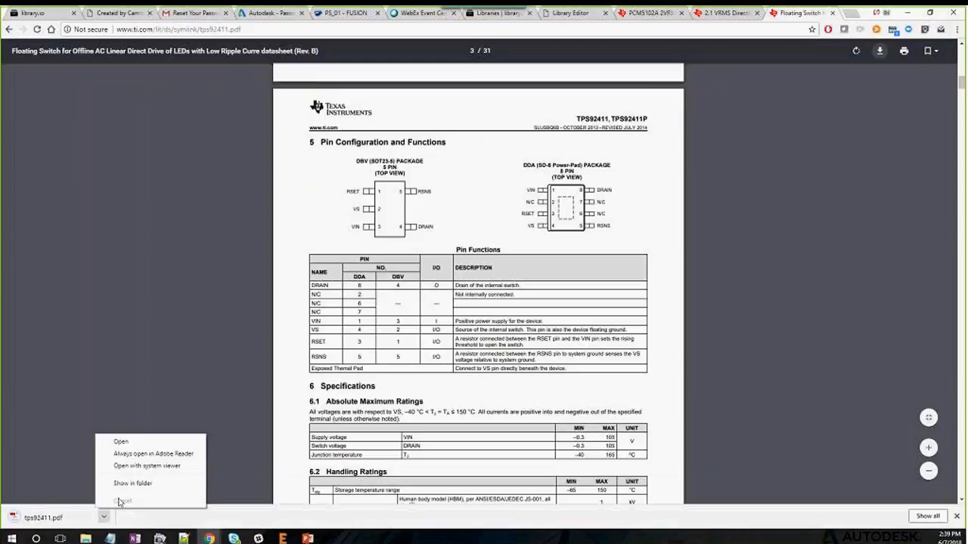
pyautogui.click(117, 483)
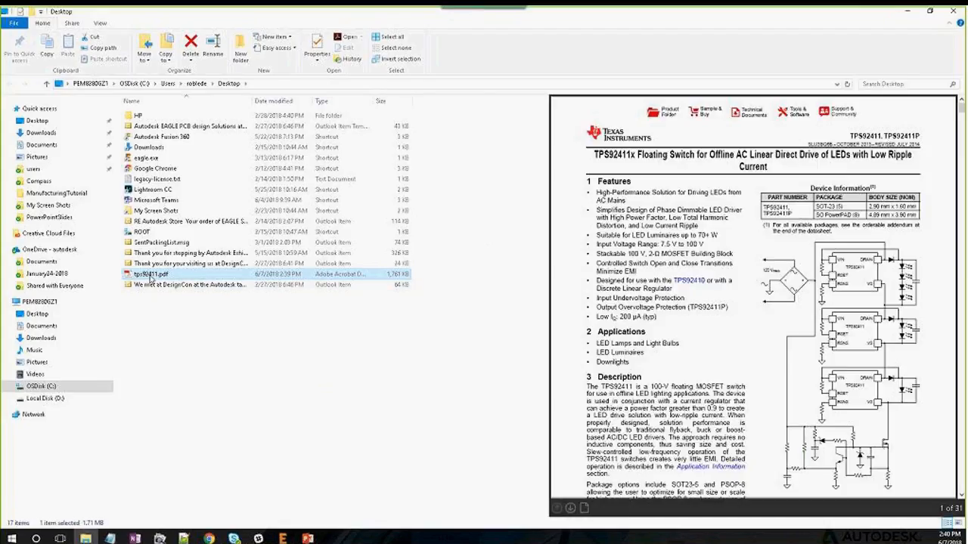
pyautogui.rightClick(150, 275)
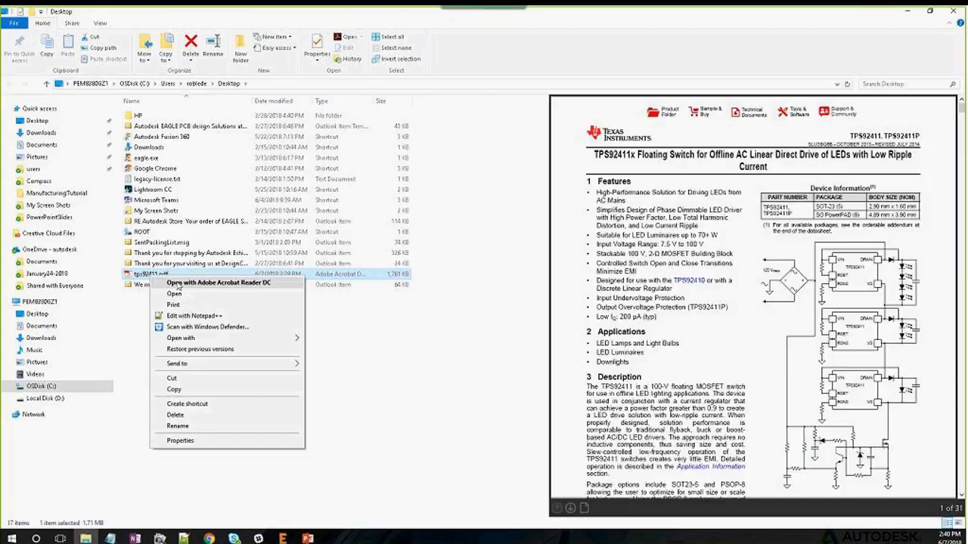
pyautogui.click(171, 282)
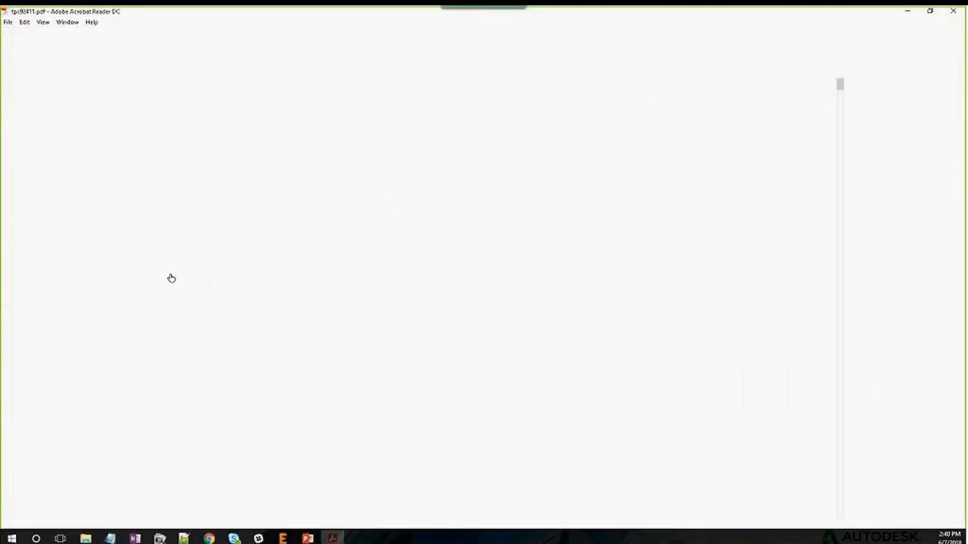
# Select pin names DRAIN through RSNS in the page-3 Pin Functions table, then return to EAGLE
pyautogui.scroll(-15, 351, 197)
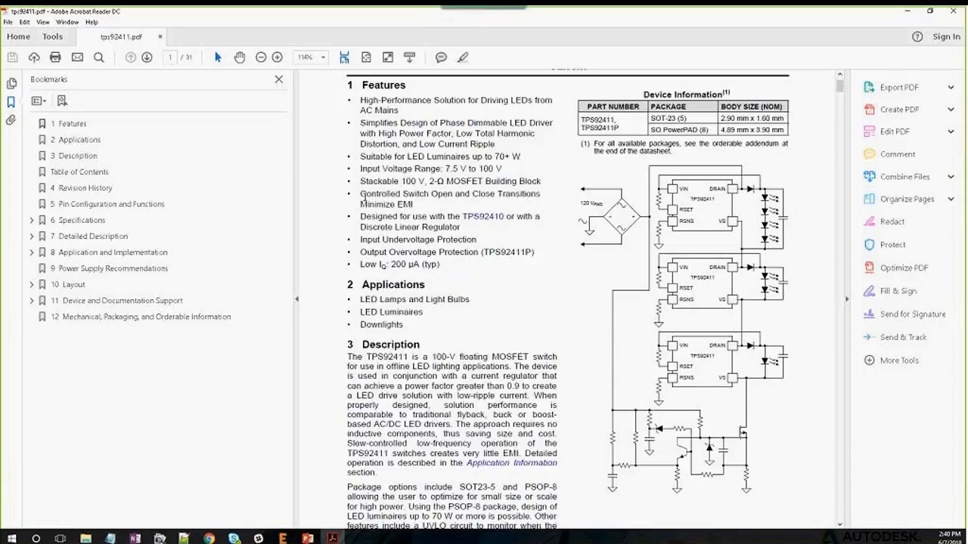
pyautogui.scroll(-15, 366, 198)
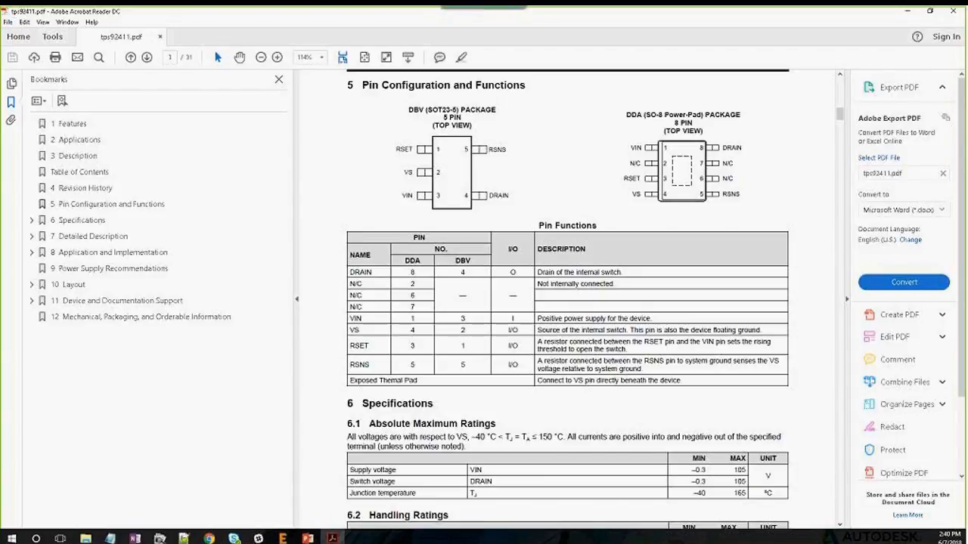
pyautogui.moveTo(349, 265); pyautogui.dragTo(378, 369)
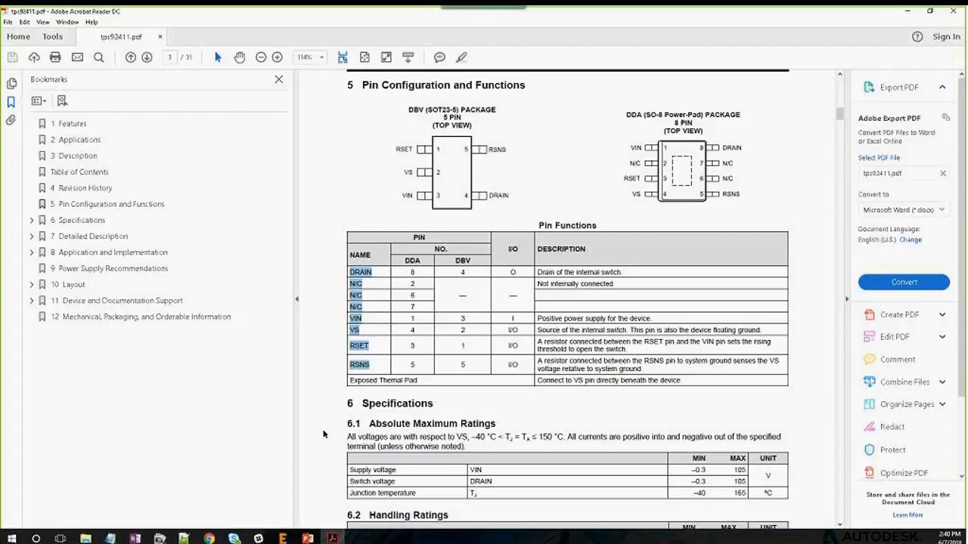
pyautogui.click(283, 539)
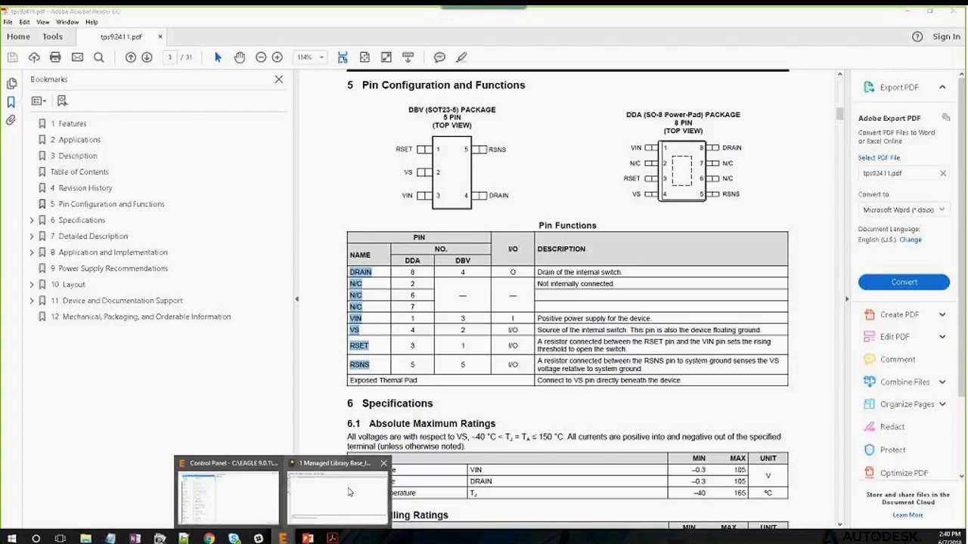
pyautogui.click(337, 491)
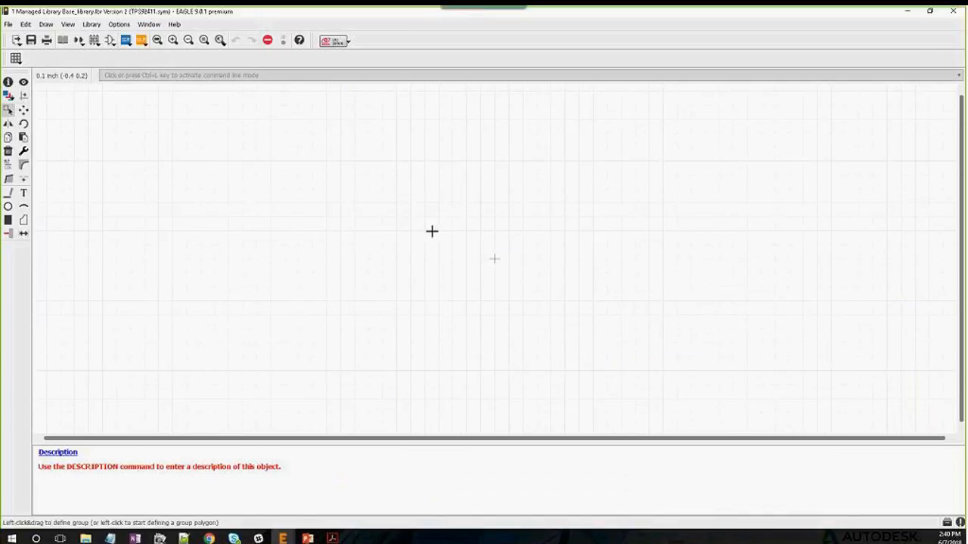
# Paste the copied names as eight pins into the TPS92411 symbol, accepting auto-renamed N/C duplicates
pyautogui.hotkey('ctrl', 'v')
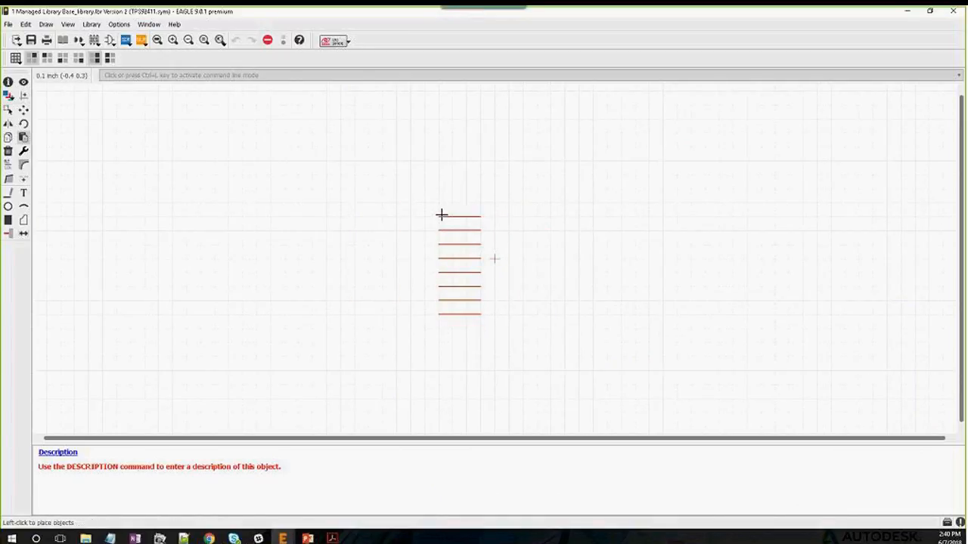
pyautogui.click(441, 214)
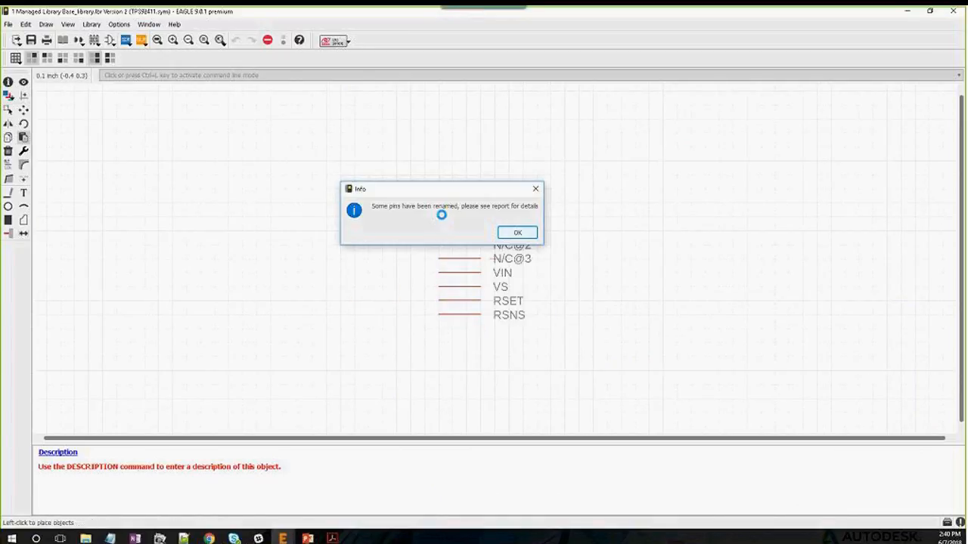
pyautogui.click(515, 232)
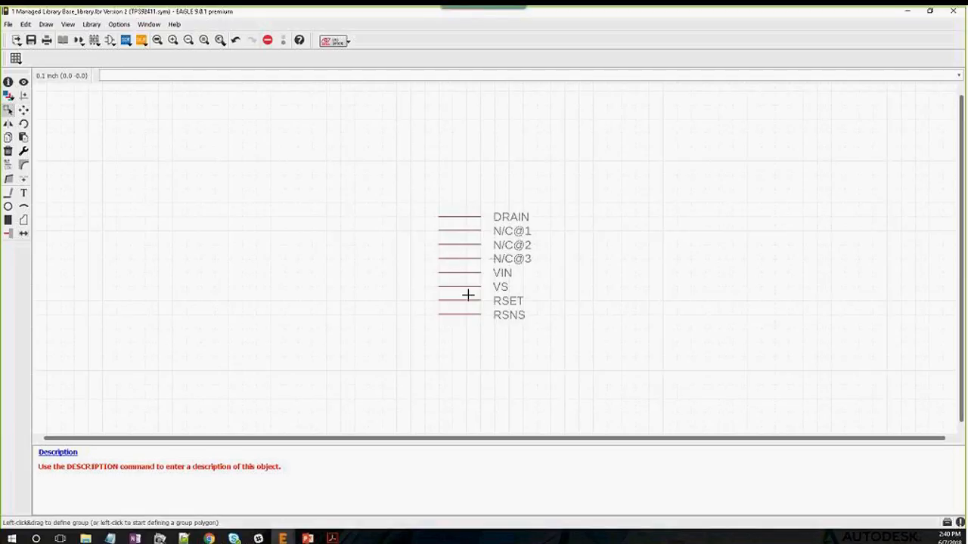
pyautogui.click(333, 538)
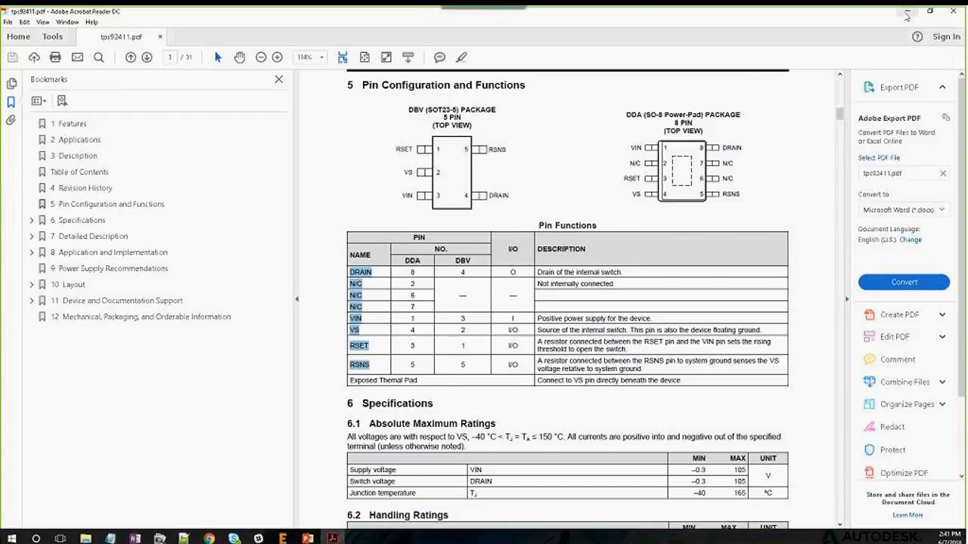
pyautogui.click(906, 12)
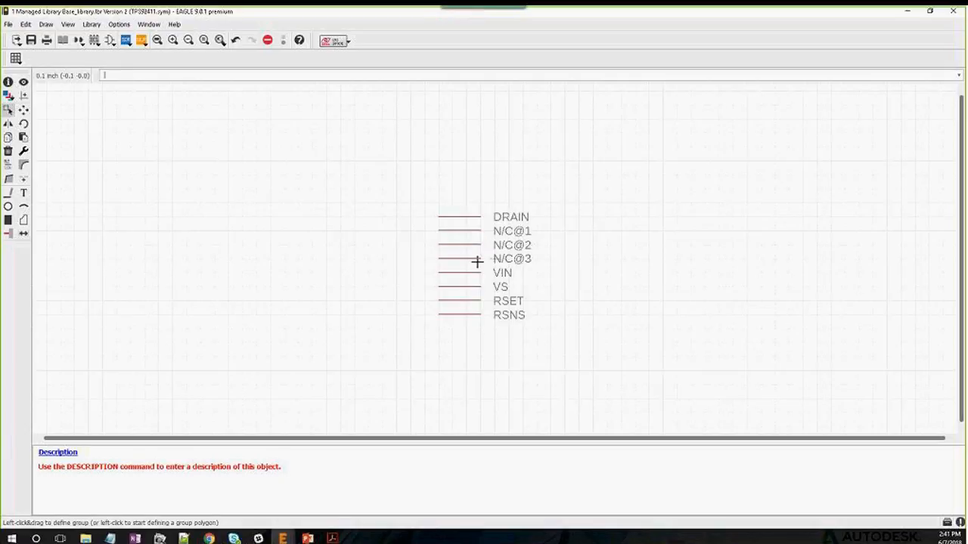
# Delete the three pins N/C@1, N/C@2 and N/C@3
pyautogui.click(8, 151)
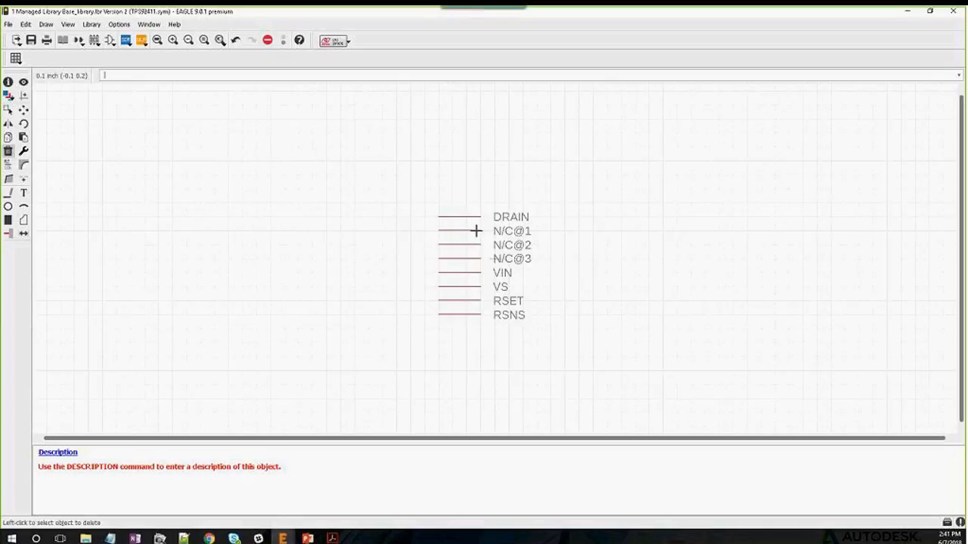
pyautogui.click(438, 231)
pyautogui.click(440, 247)
pyautogui.click(438, 258)
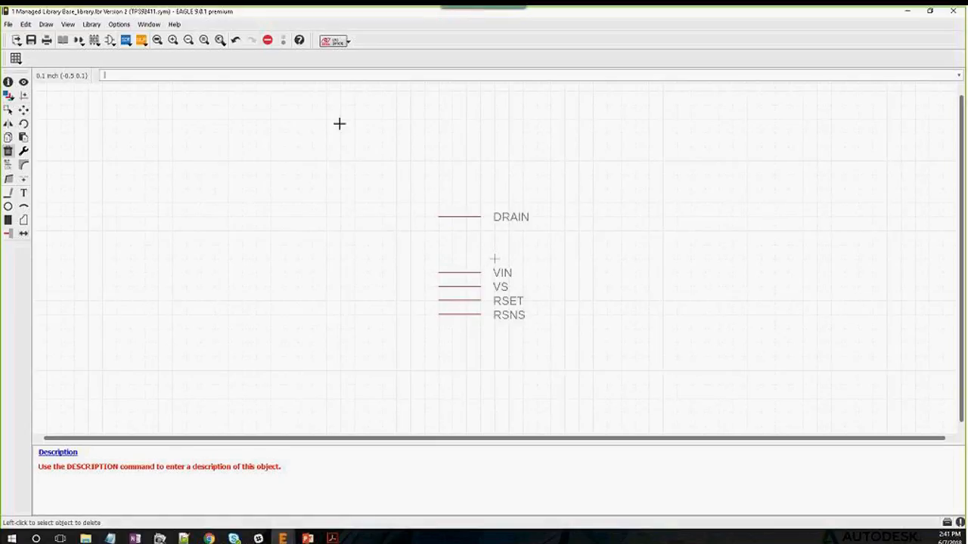
# Make the Pins layer visible
pyautogui.click(9, 96)
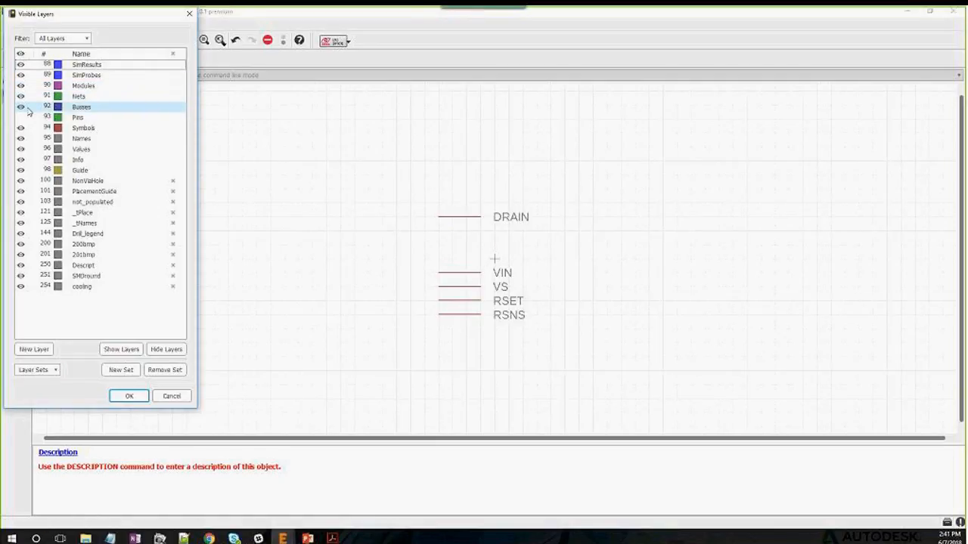
pyautogui.click(21, 118)
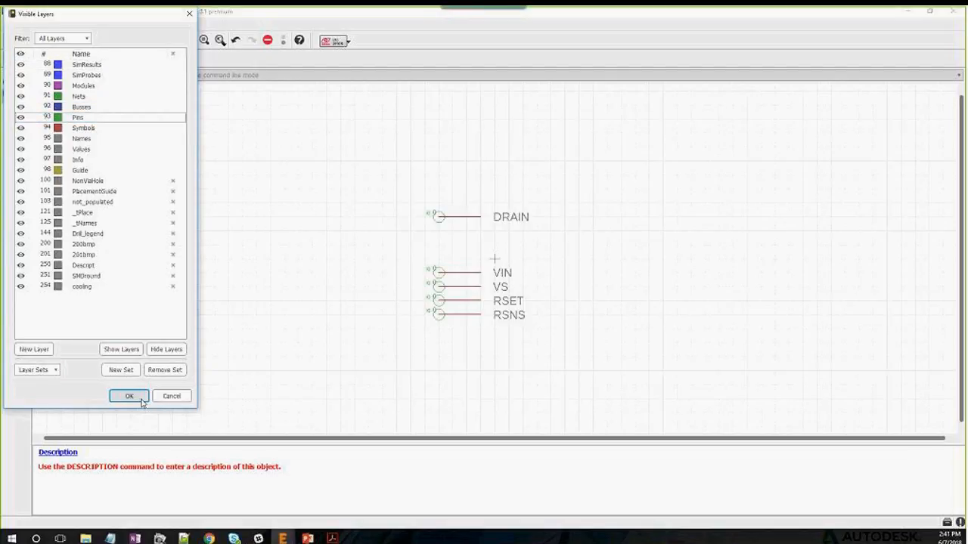
pyautogui.click(135, 398)
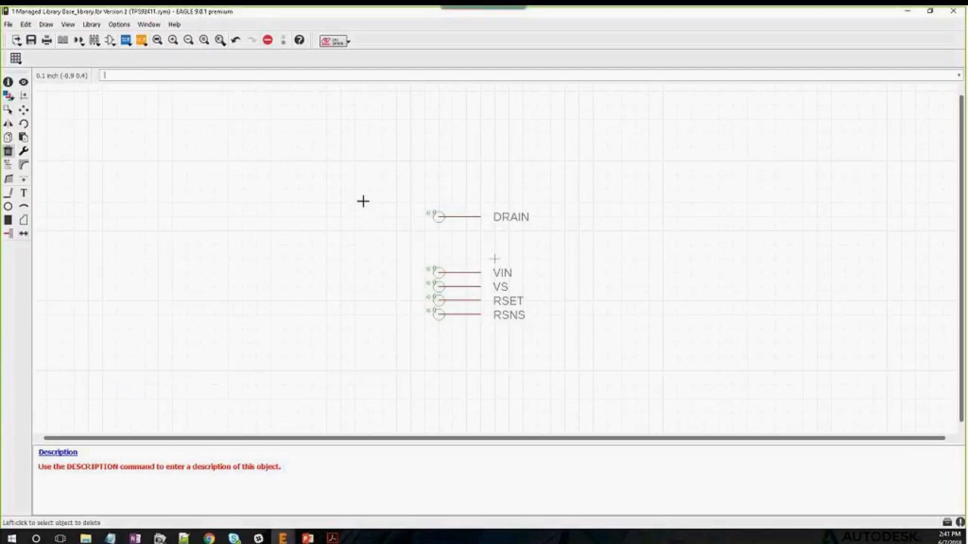
# Move the DRAIN pin to sit just above VIN
pyautogui.click(24, 112)
pyautogui.click(439, 220)
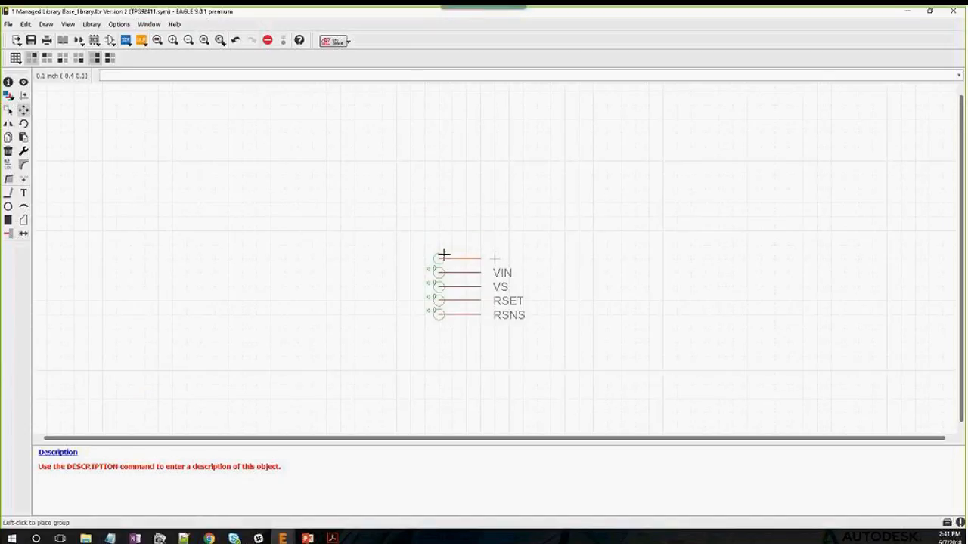
pyautogui.click(443, 257)
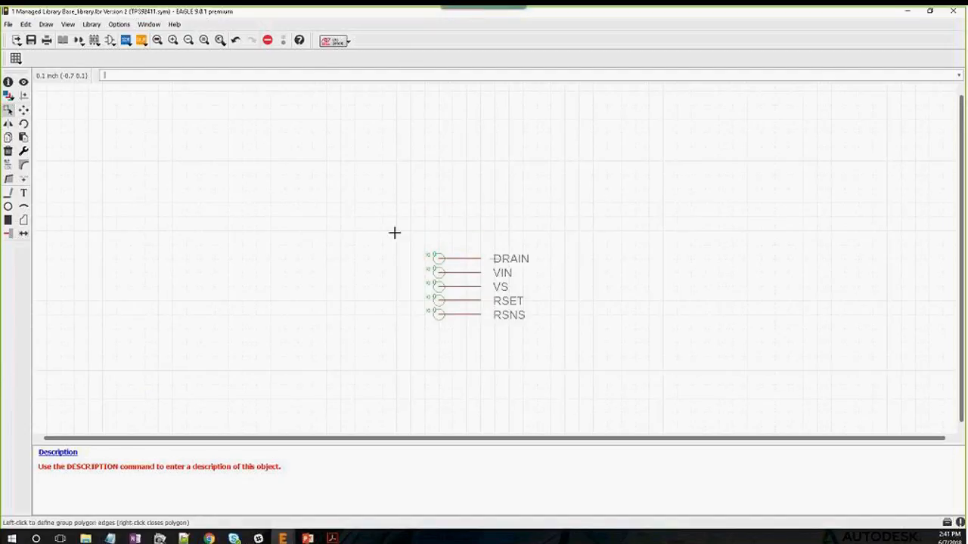
# Group the five pins and rotate them 180° so RSNS is on top and DRAIN at bottom
pyautogui.moveTo(396, 211); pyautogui.dragTo(569, 374)
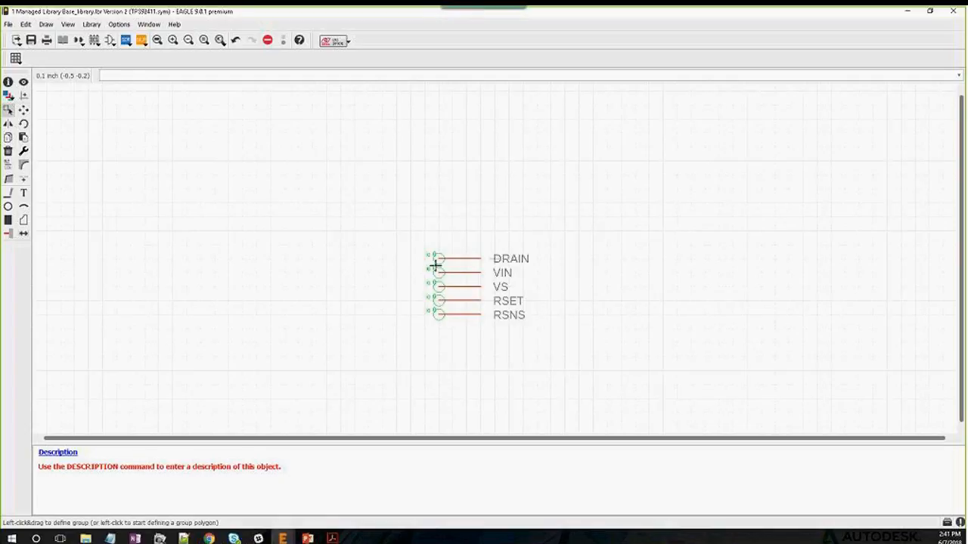
pyautogui.moveTo(437, 258); pyautogui.dragTo(505, 256)
pyautogui.rightClick(505, 256)
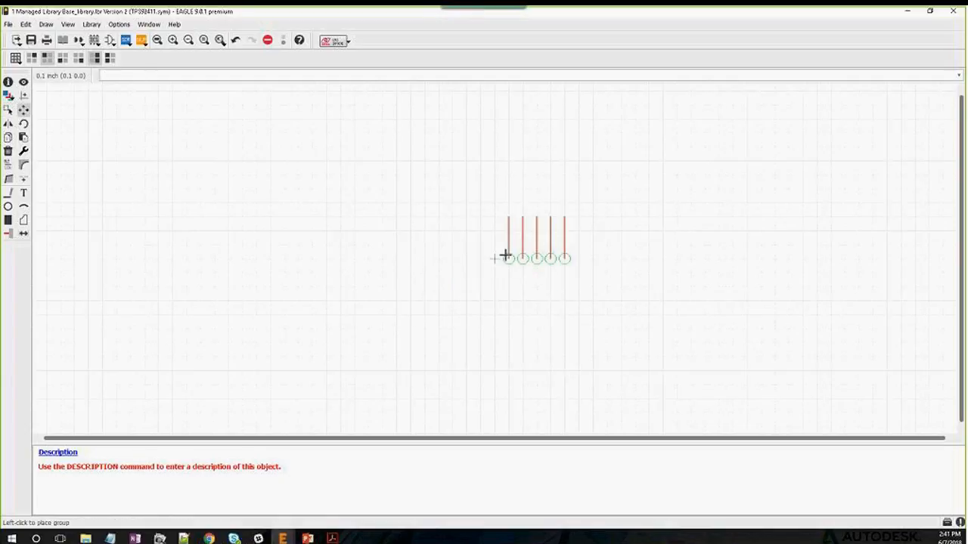
pyautogui.rightClick(525, 260)
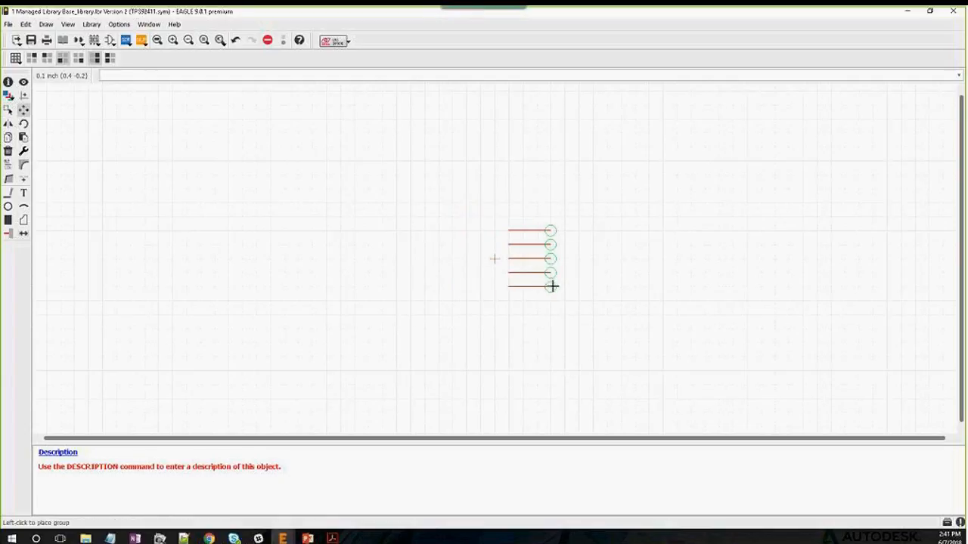
pyautogui.click(566, 287)
pyautogui.click(7, 110)
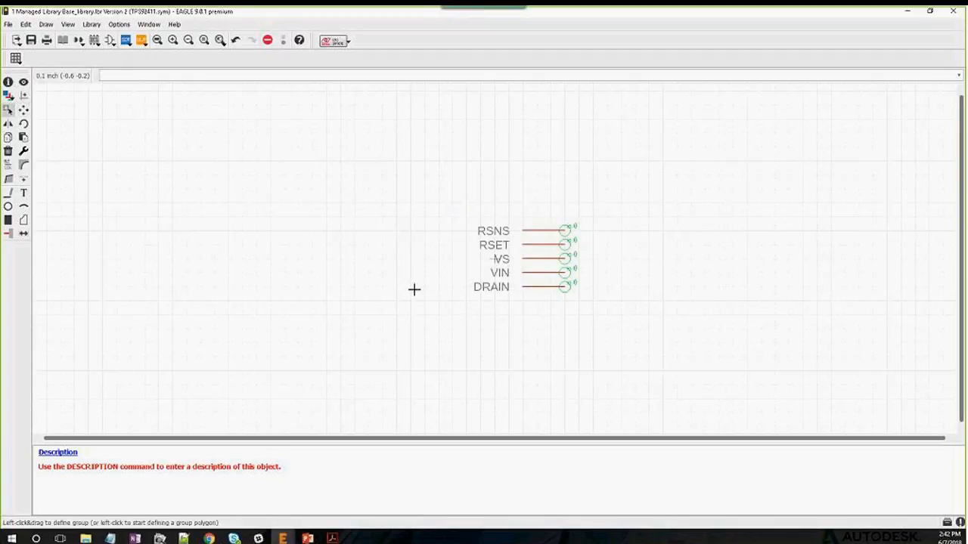
pyautogui.moveTo(364, 183); pyautogui.dragTo(561, 189)
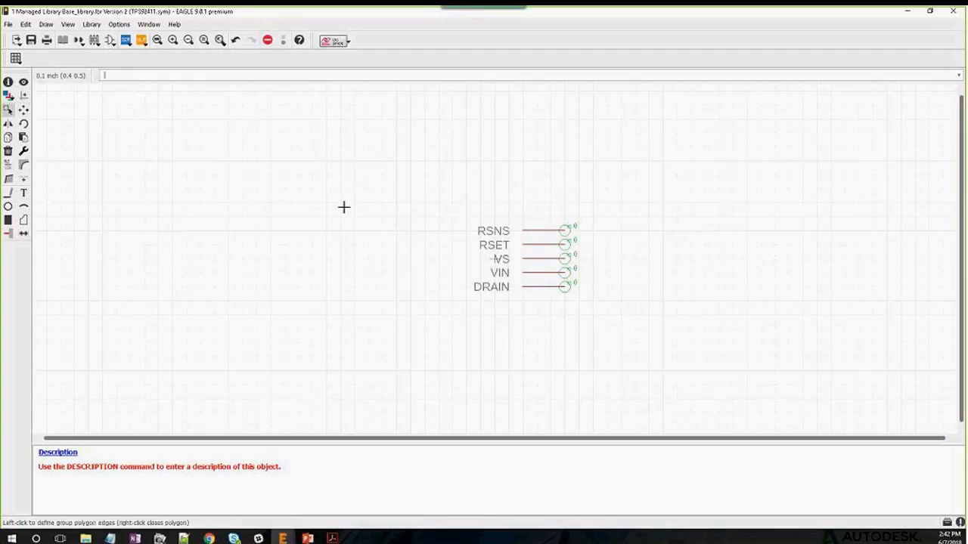
# Draw a rectangular body outline around the five pin names
pyautogui.click(8, 197)
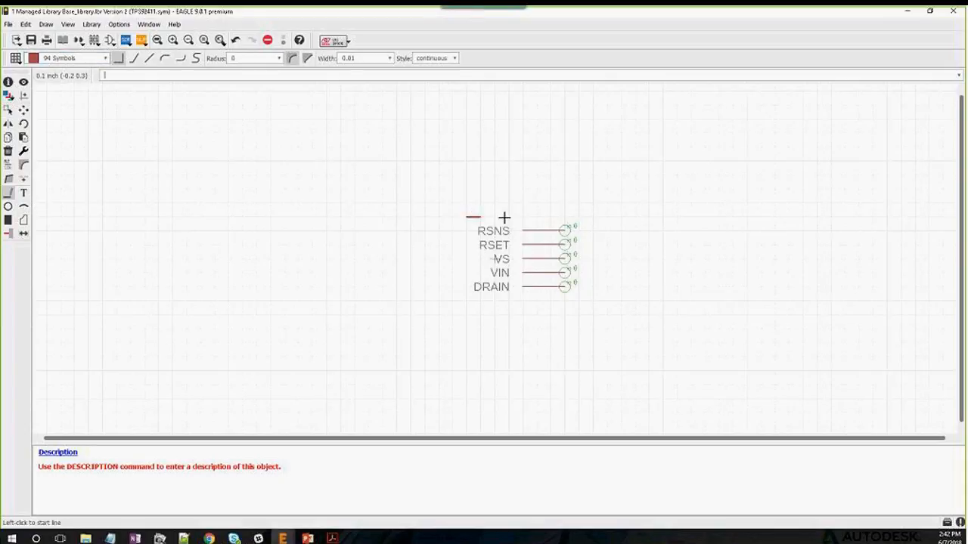
pyautogui.click(466, 217)
pyautogui.click(522, 300)
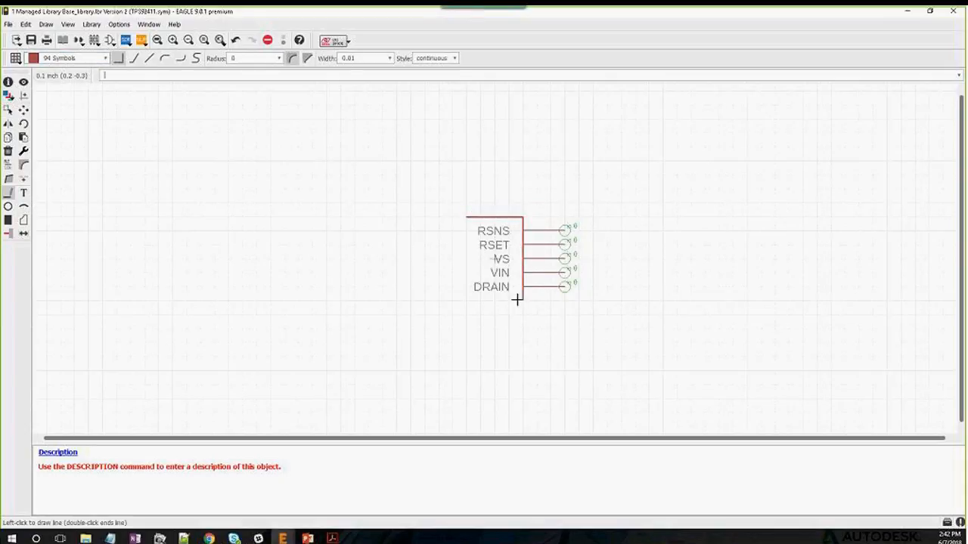
pyautogui.doubleClick(466, 217)
pyautogui.click(467, 288)
pyautogui.press('Escape')
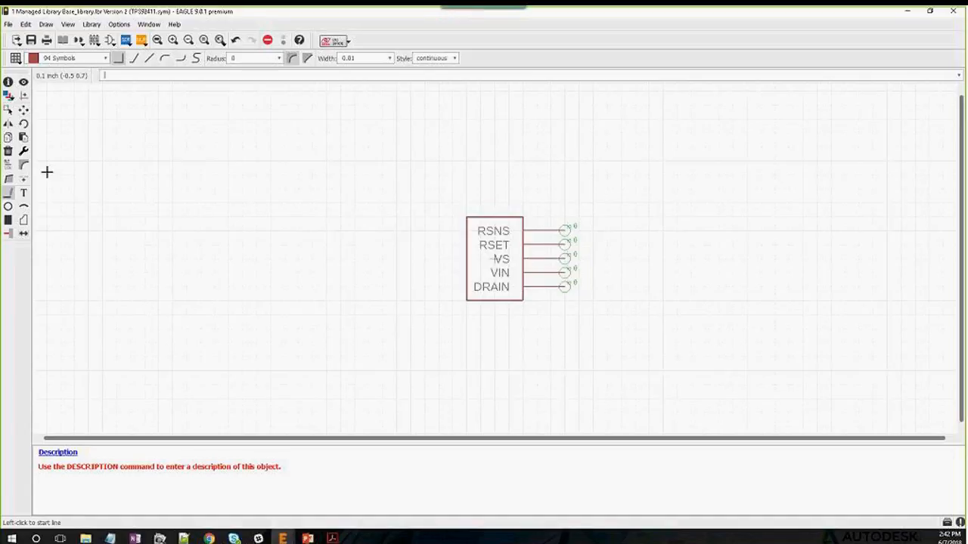
pyautogui.click(23, 193)
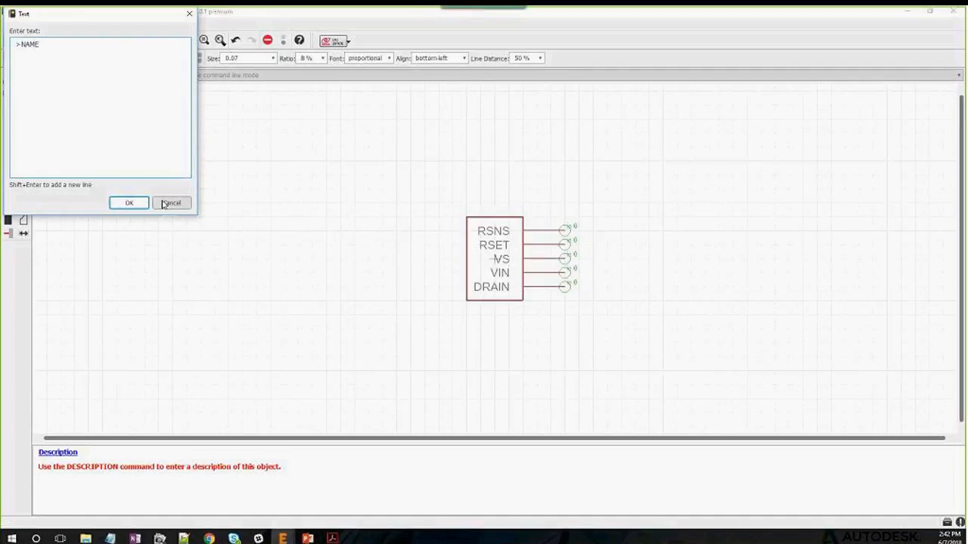
# Place a >NAME text label on the canvas
pyautogui.click(129, 202)
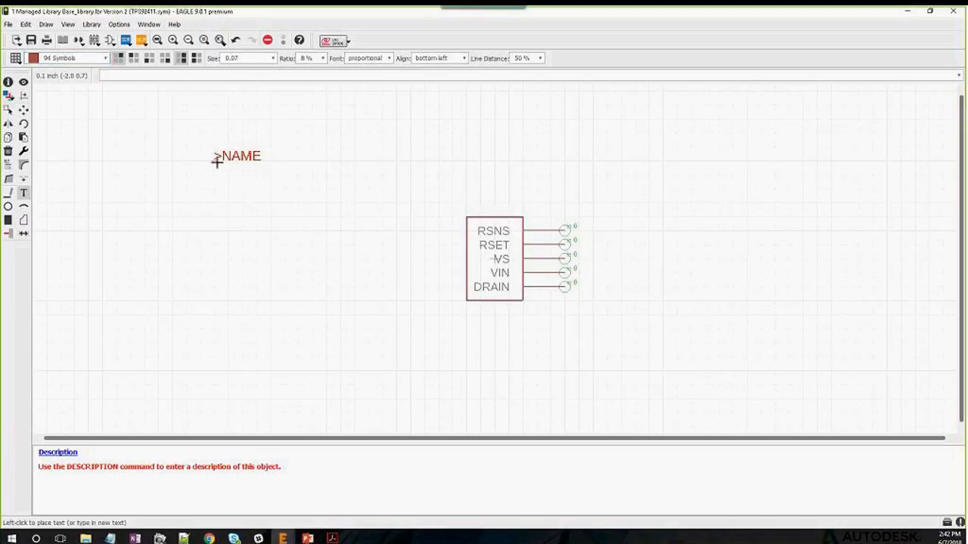
pyautogui.click(216, 160)
pyautogui.press('Escape')
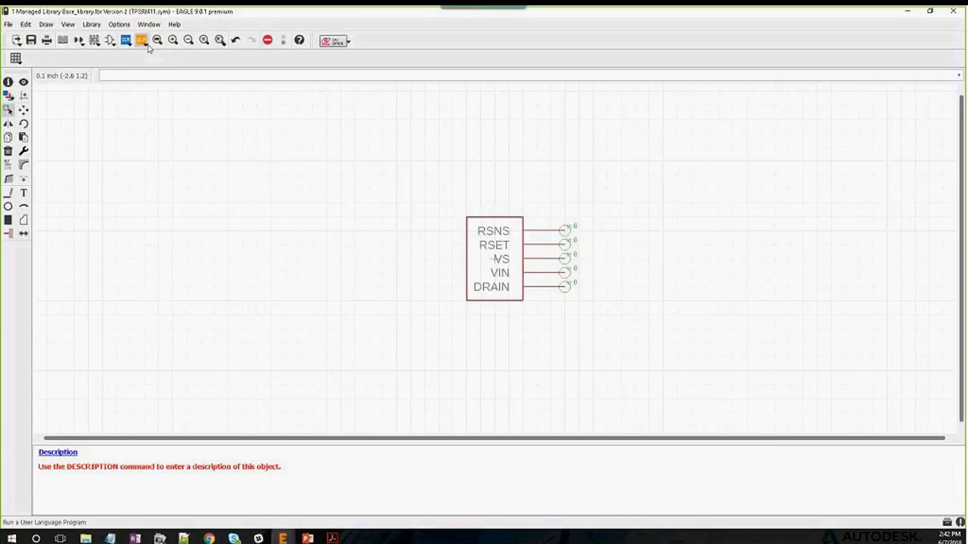
# Run the set_name_value ULP to add >NAME and >VALUE labels
pyautogui.click(142, 40)
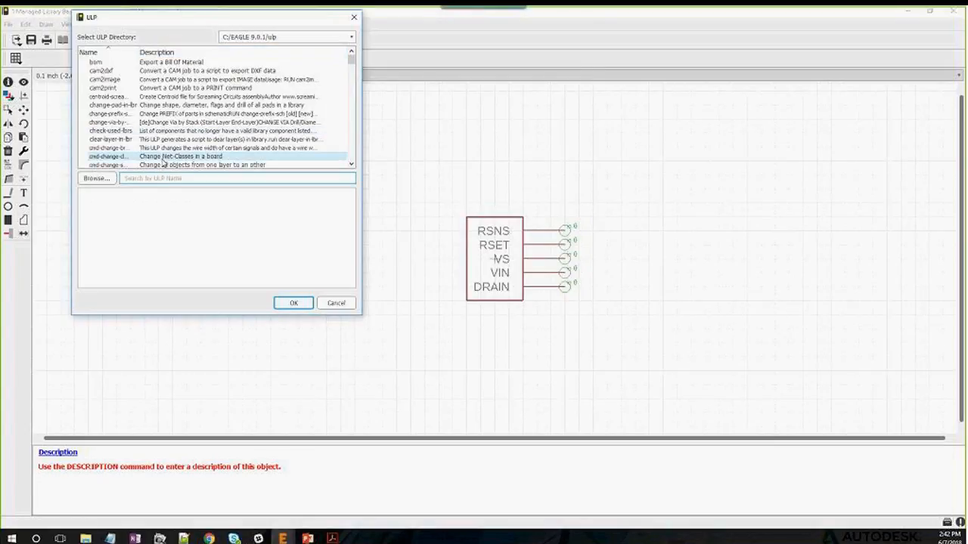
pyautogui.write('se')
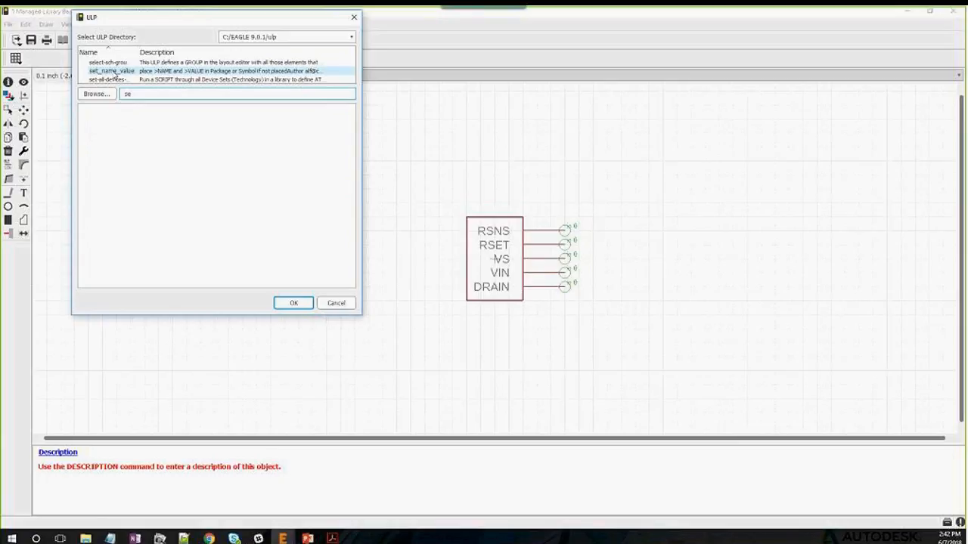
pyautogui.click(113, 72)
pyautogui.click(293, 303)
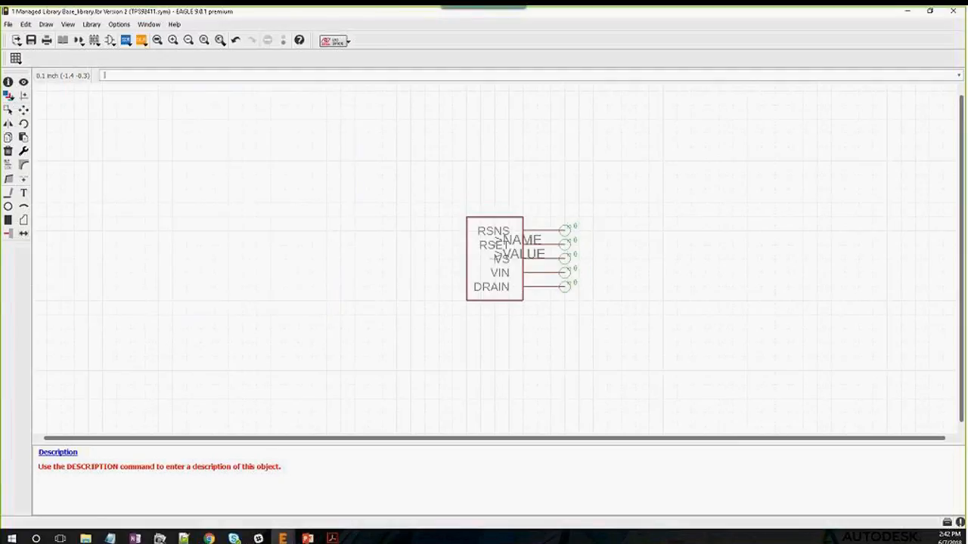
# Move >NAME above the symbol box and >VALUE below it
pyautogui.click(25, 112)
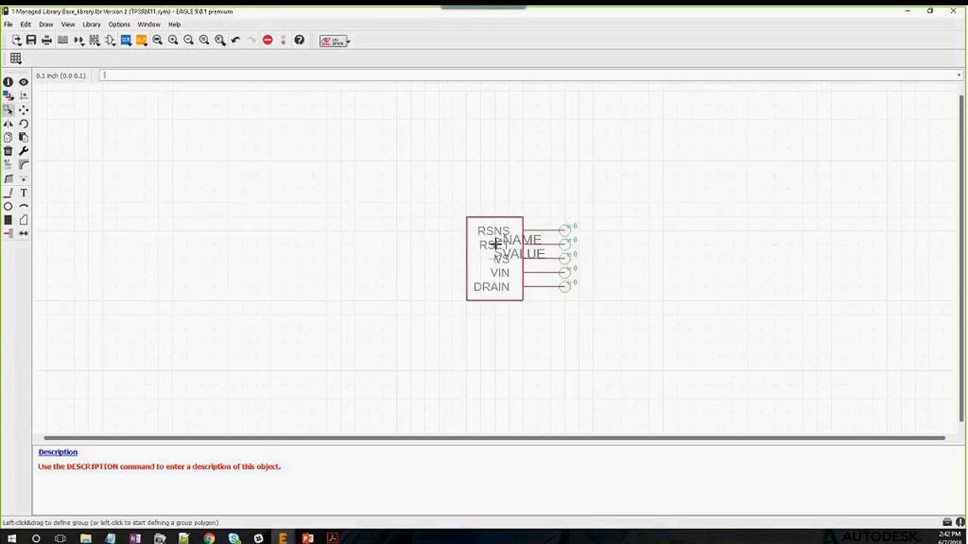
pyautogui.moveTo(495, 243); pyautogui.dragTo(471, 213)
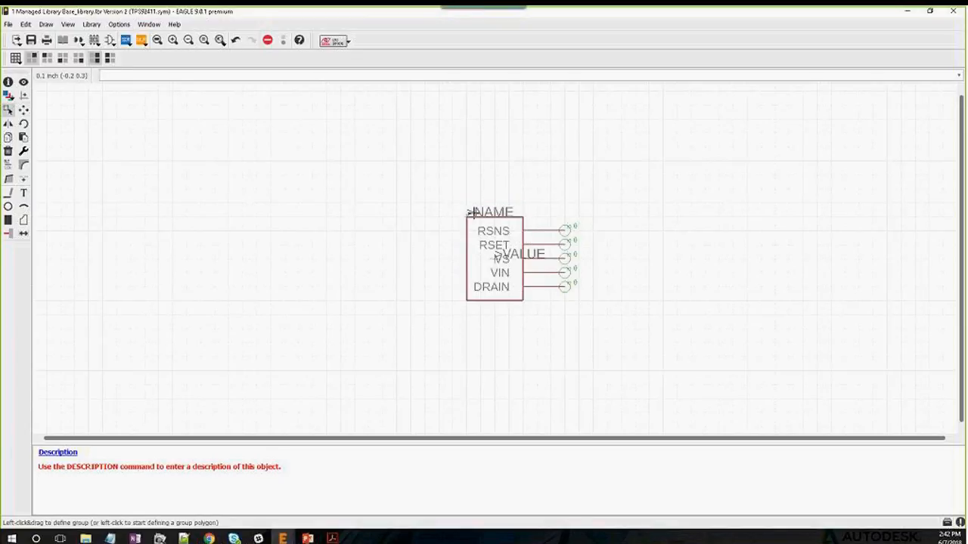
pyautogui.click(494, 262)
pyautogui.click(467, 312)
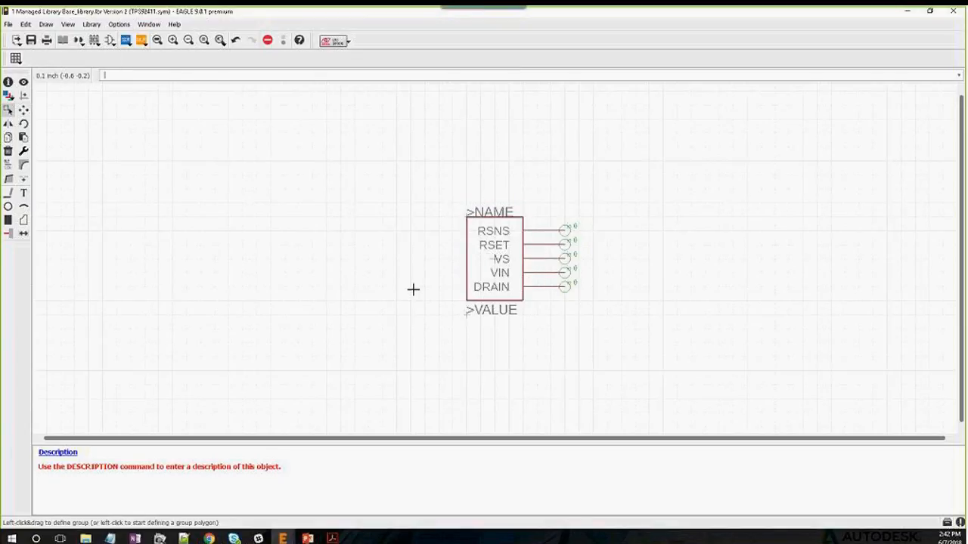
pyautogui.scroll(4, 551, 250)
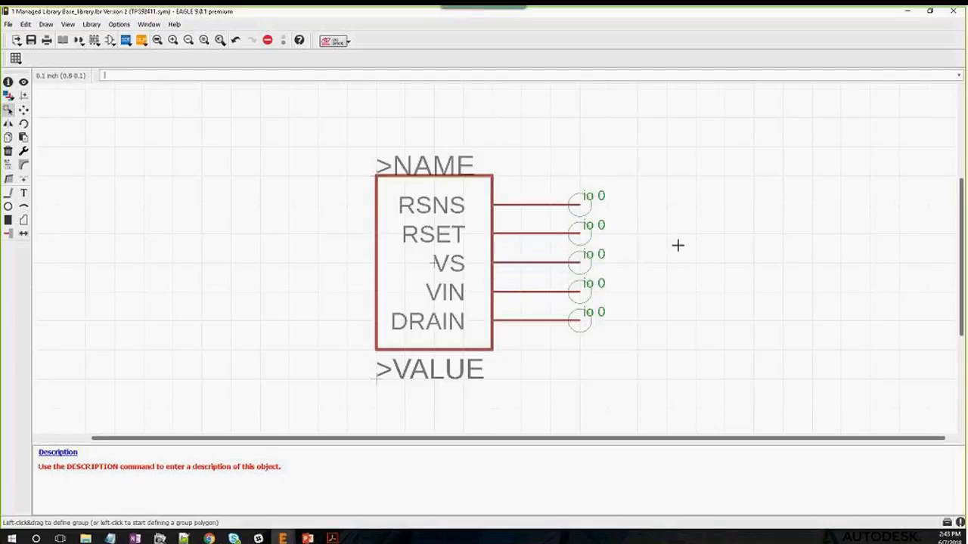
pyautogui.click(9, 82)
pyautogui.moveTo(555, 225); pyautogui.dragTo(654, 193)
pyautogui.click(716, 470)
pyautogui.click(292, 162)
pyautogui.click(8, 82)
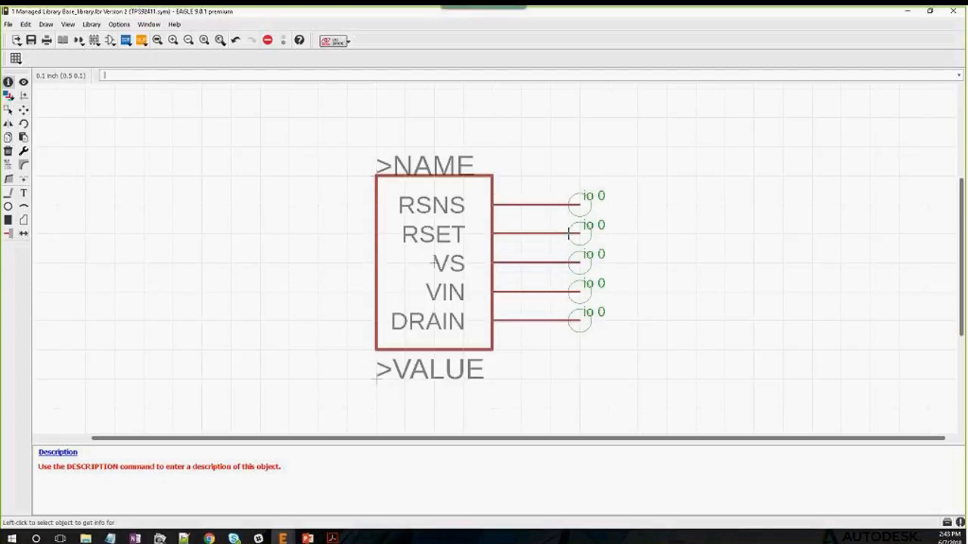
# Set the VIN pin's direction to pwr
pyautogui.click(567, 291)
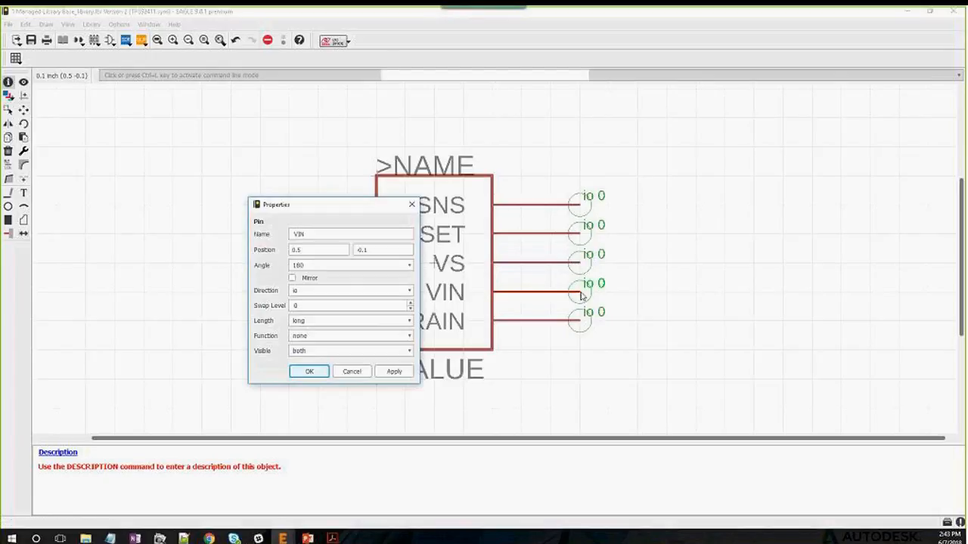
pyautogui.click(409, 291)
pyautogui.click(332, 336)
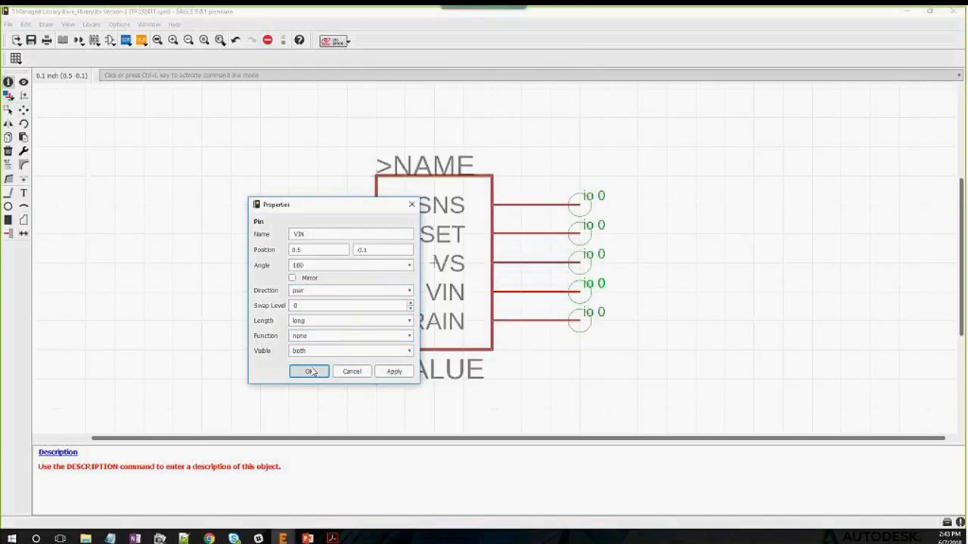
pyautogui.click(311, 372)
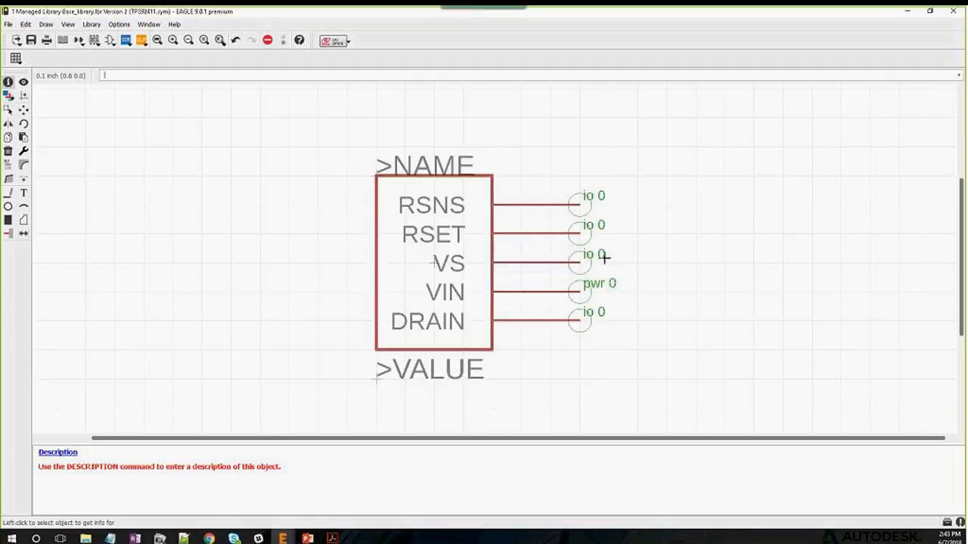
# Set the DRAIN pin's direction to out
pyautogui.click(580, 320)
pyautogui.click(372, 319)
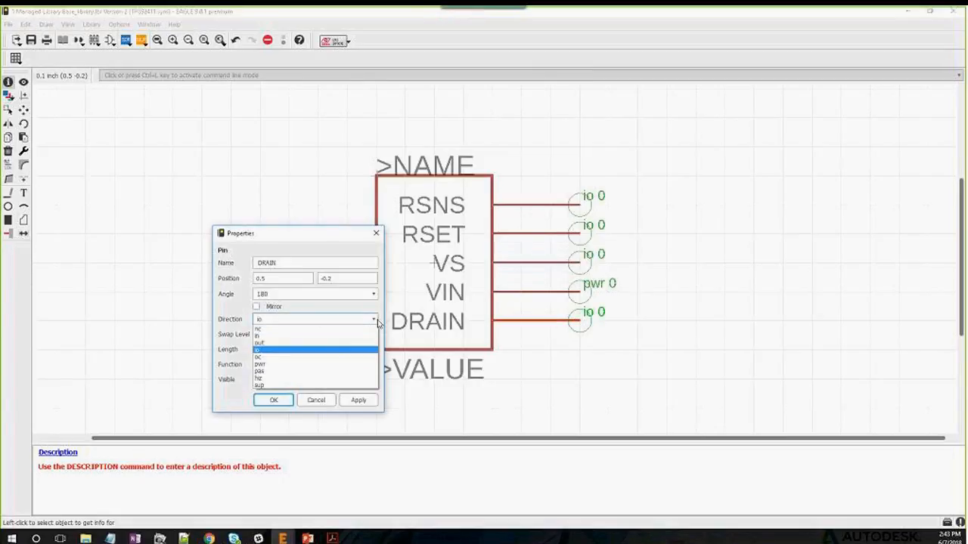
pyautogui.click(271, 342)
pyautogui.click(272, 401)
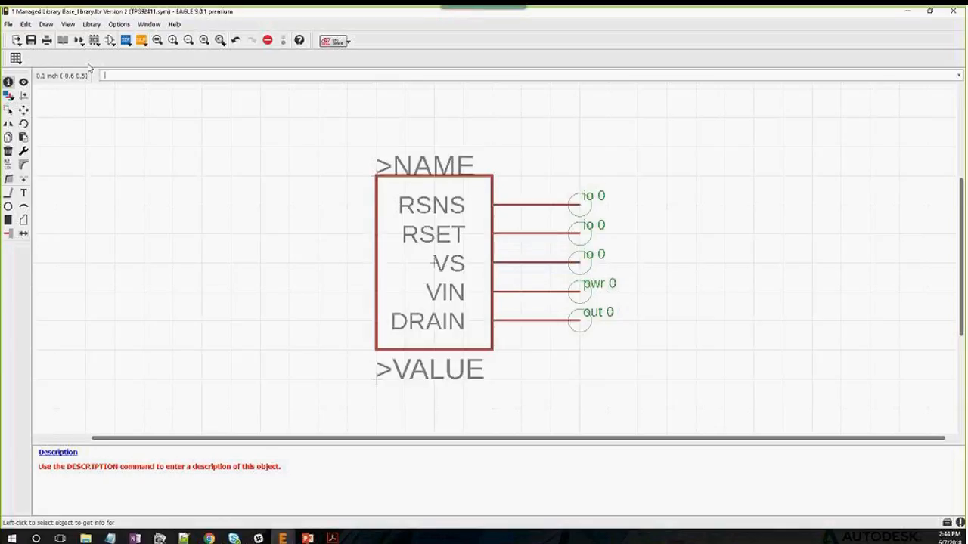
# Add a new package named SOT23-5L to the library and confirm its creation
pyautogui.click(65, 44)
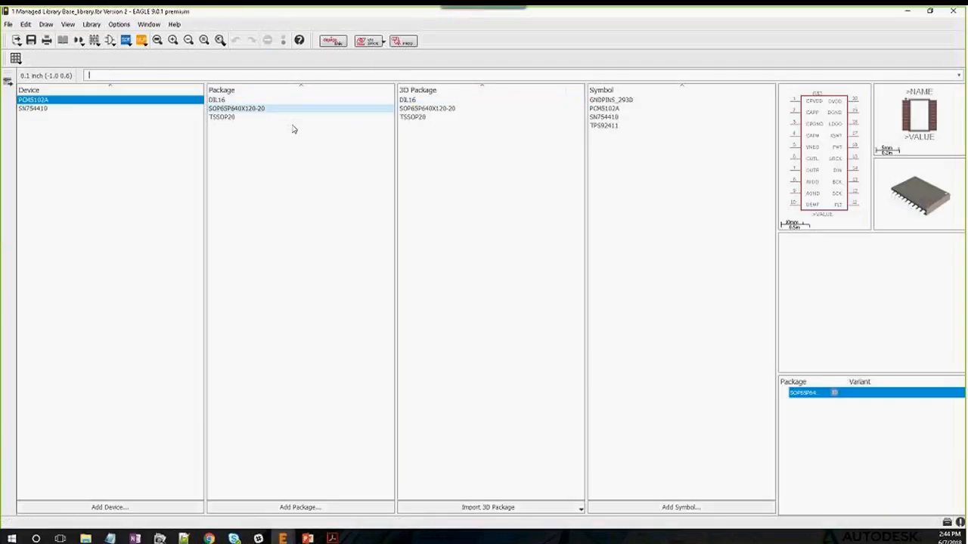
pyautogui.click(321, 510)
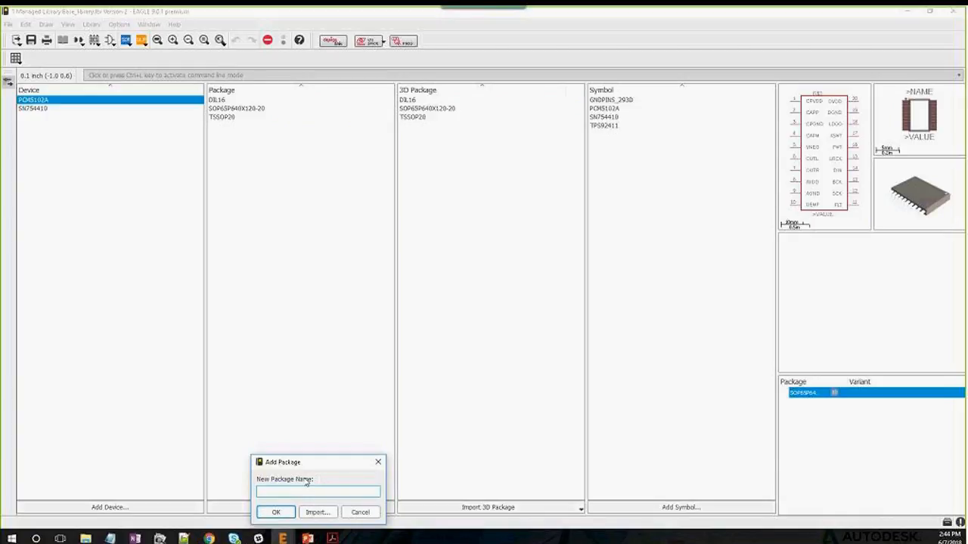
pyautogui.write('SOT23-5L')
pyautogui.click(274, 513)
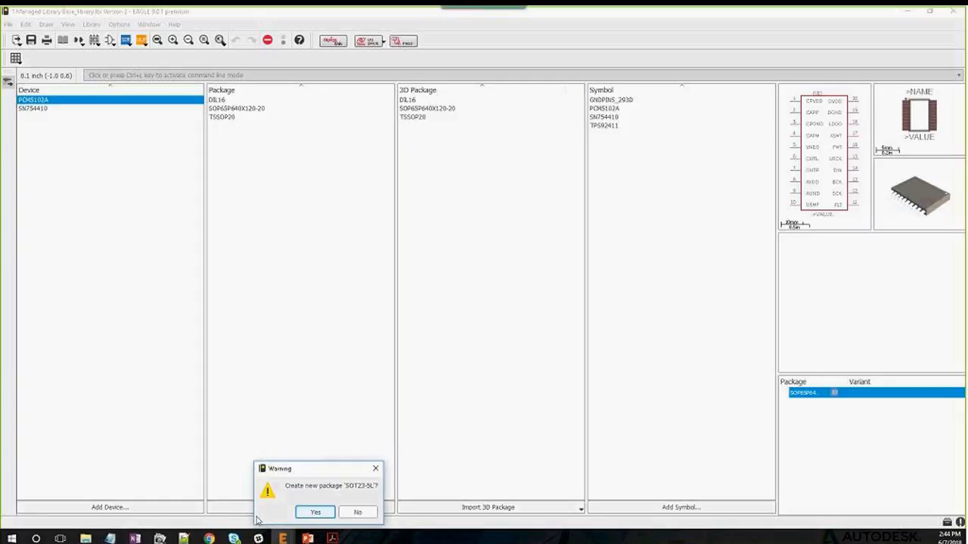
pyautogui.click(314, 513)
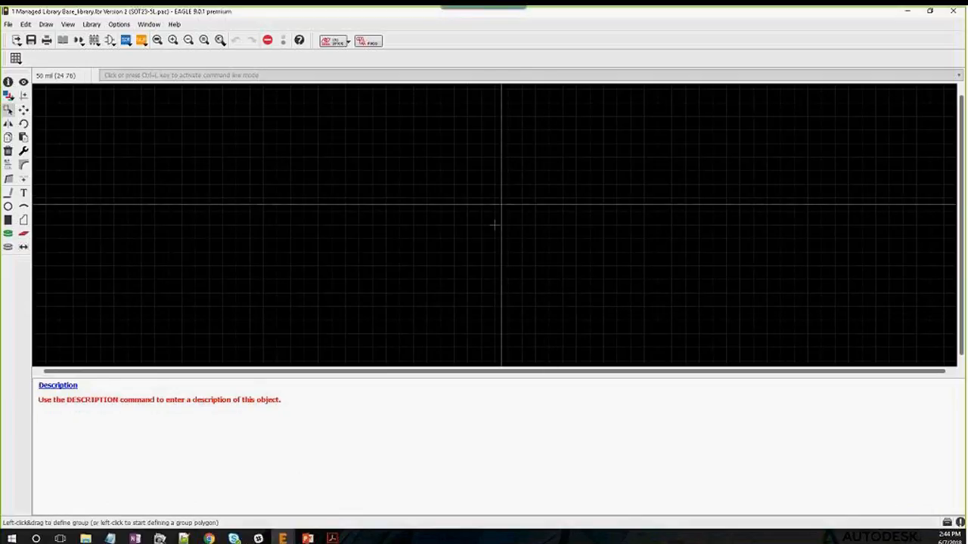
pyautogui.click(333, 538)
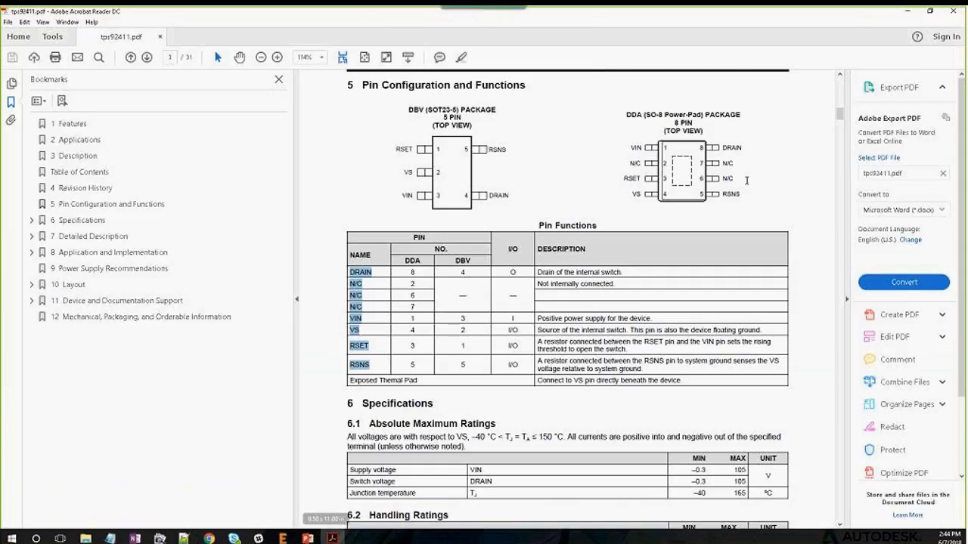
pyautogui.moveTo(838, 114); pyautogui.dragTo(785, 477)
pyautogui.scroll(-1, 563, 352)
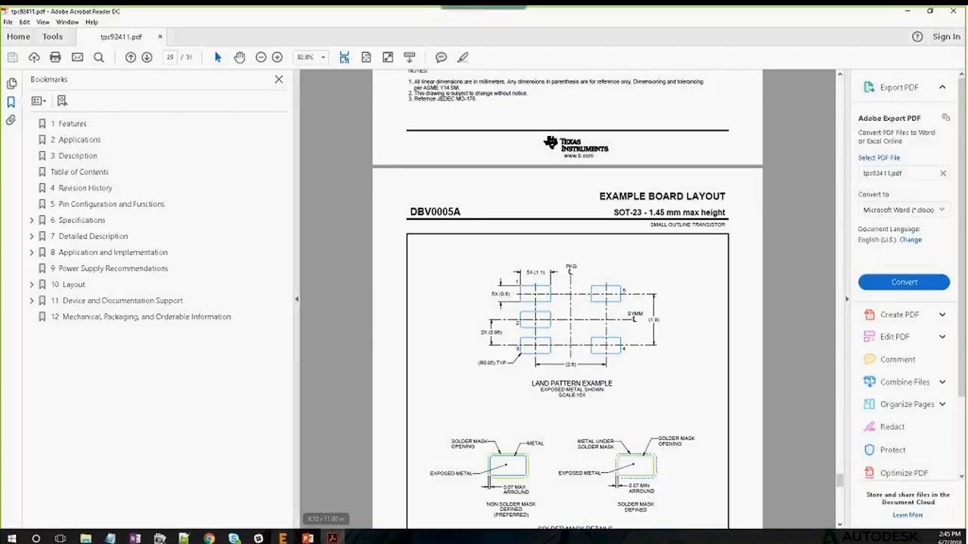
pyautogui.moveTo(282, 538)
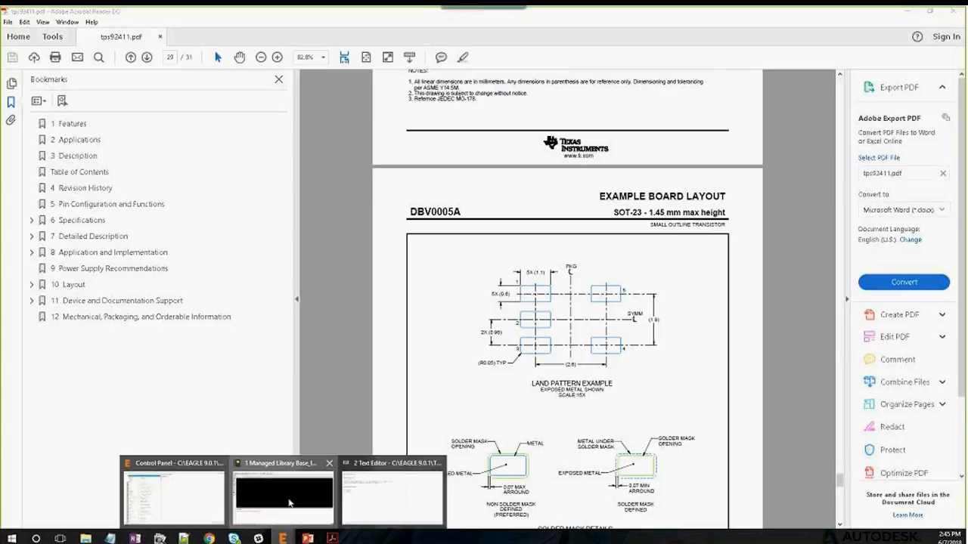
pyautogui.click(284, 495)
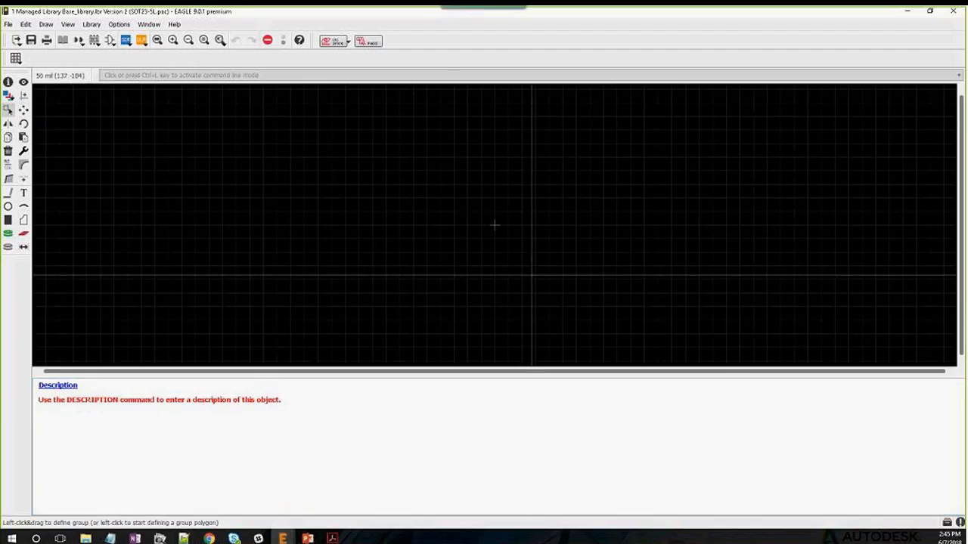
# With the SMD tool active, switch the grid size and alternate grid units to millimetres
pyautogui.click(23, 234)
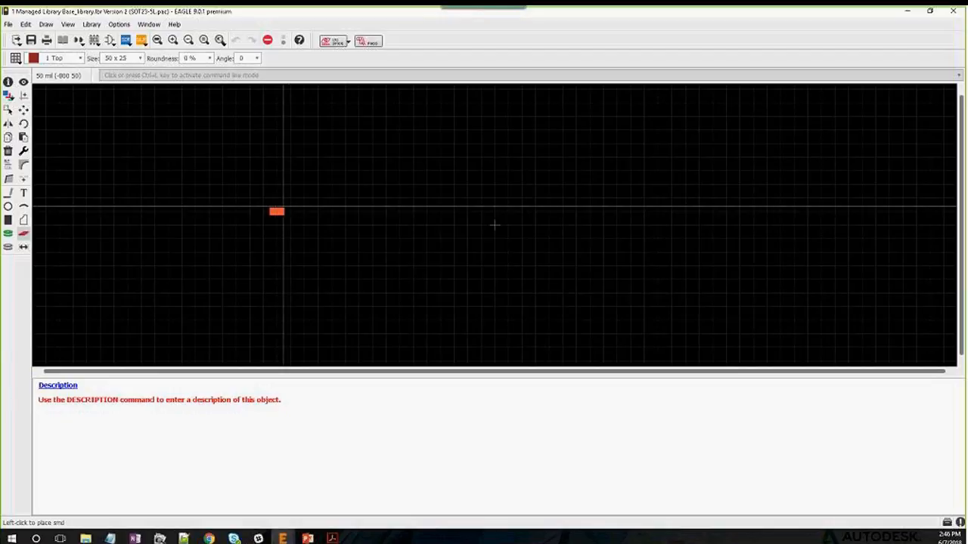
pyautogui.click(16, 58)
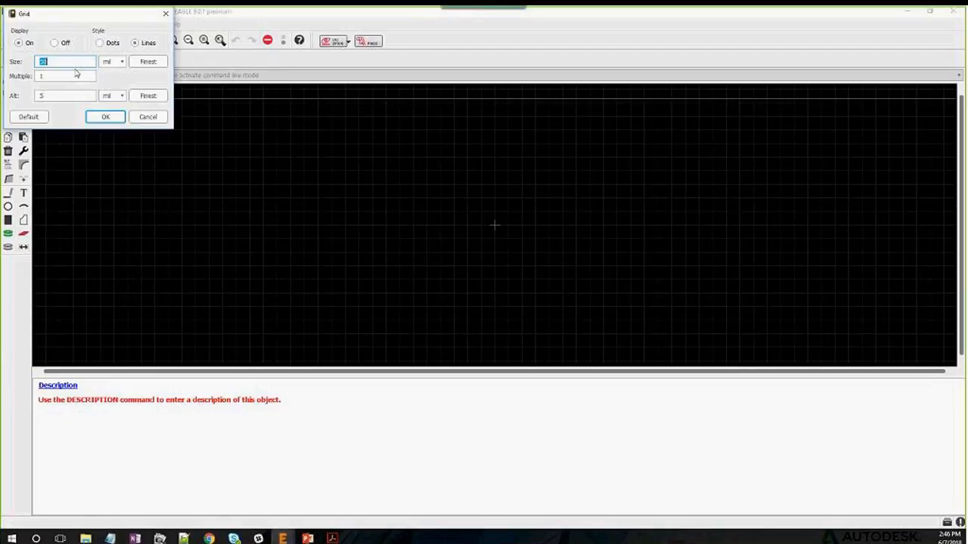
pyautogui.click(112, 62)
pyautogui.click(112, 78)
pyautogui.click(114, 101)
pyautogui.click(110, 114)
pyautogui.click(101, 116)
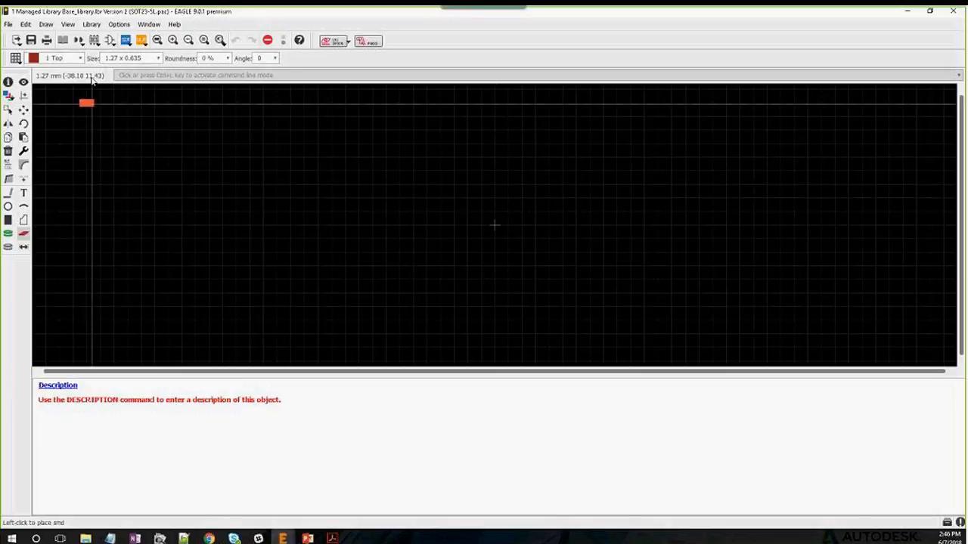
# Set the SMD pad size to 1.1 x 0.6 mm
pyautogui.moveTo(143, 58); pyautogui.dragTo(83, 59)
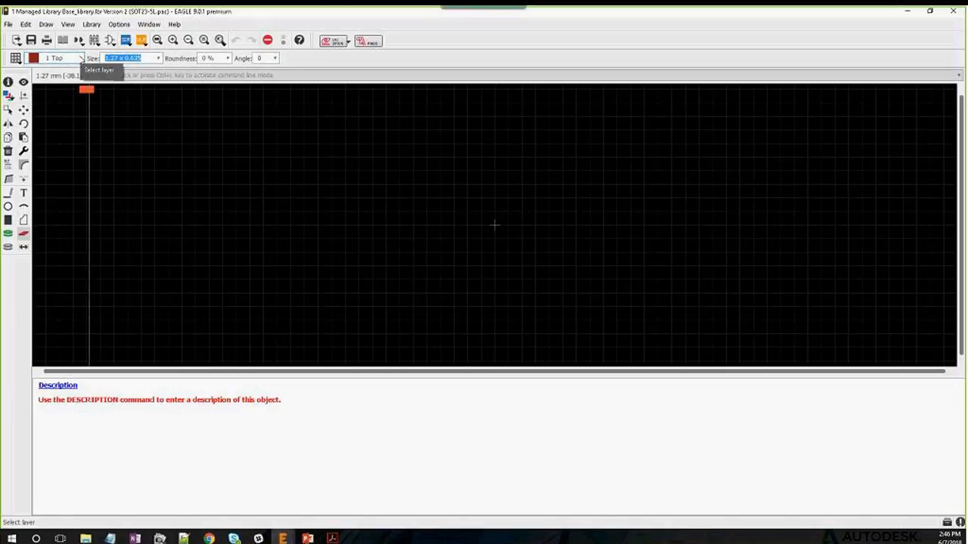
pyautogui.write('1.1 x 0.6')
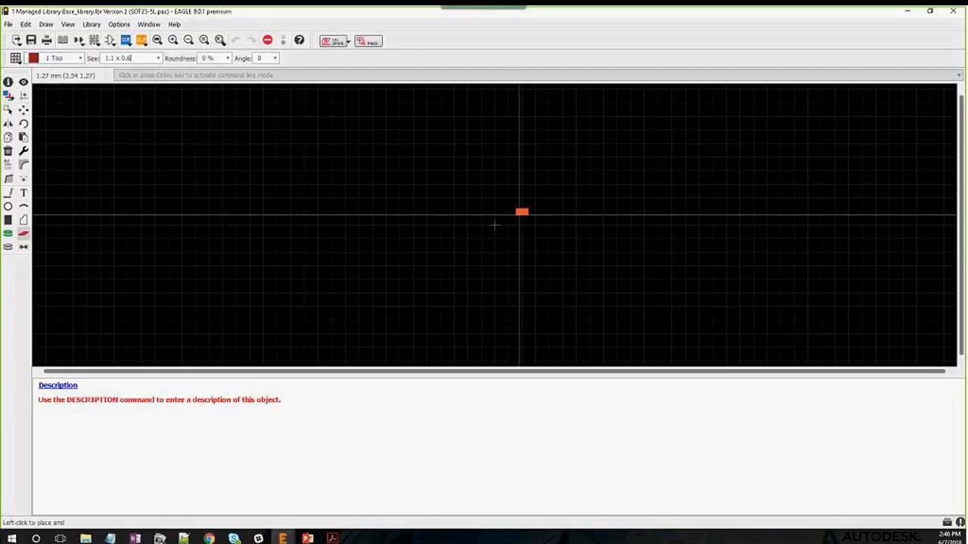
pyautogui.scroll(4, 477, 223)
pyautogui.scroll(1, 514, 228)
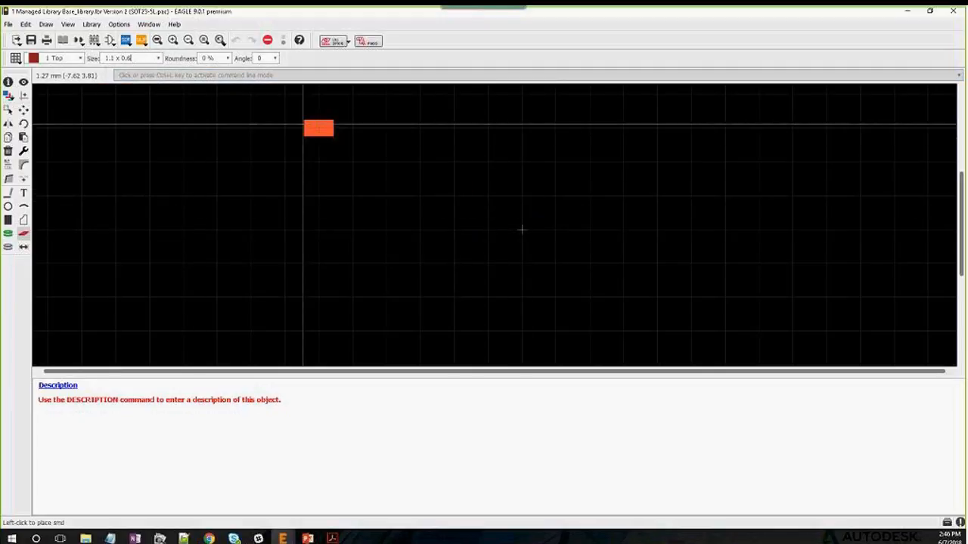
pyautogui.click(15, 57)
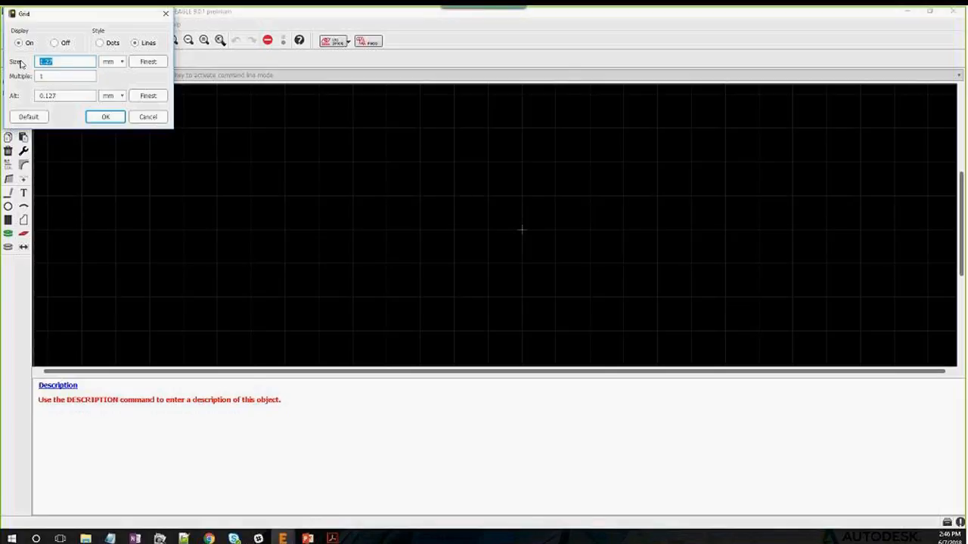
# Set the grid to 0.95 mm and place three pads at the origin, above and below it
pyautogui.write('0.95')
pyautogui.press('Return')
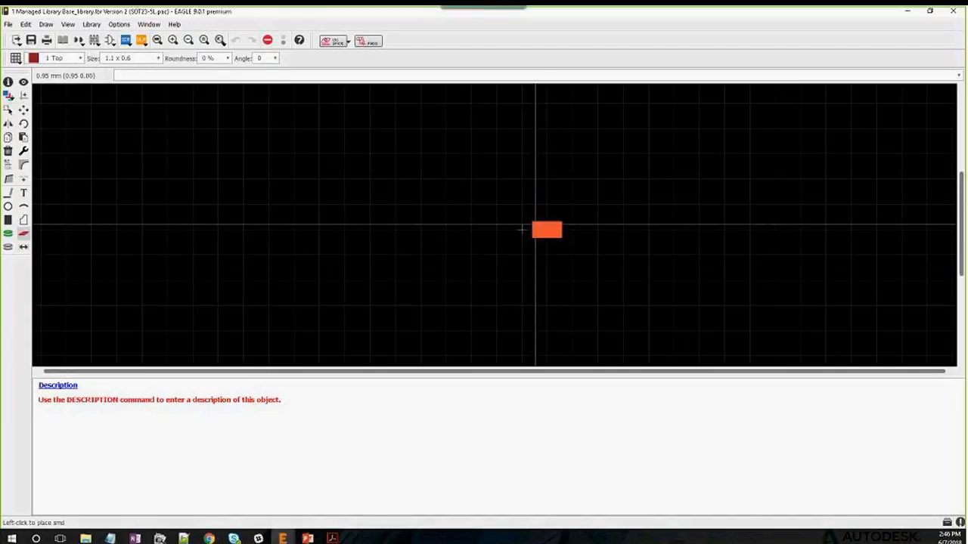
pyautogui.click(522, 229)
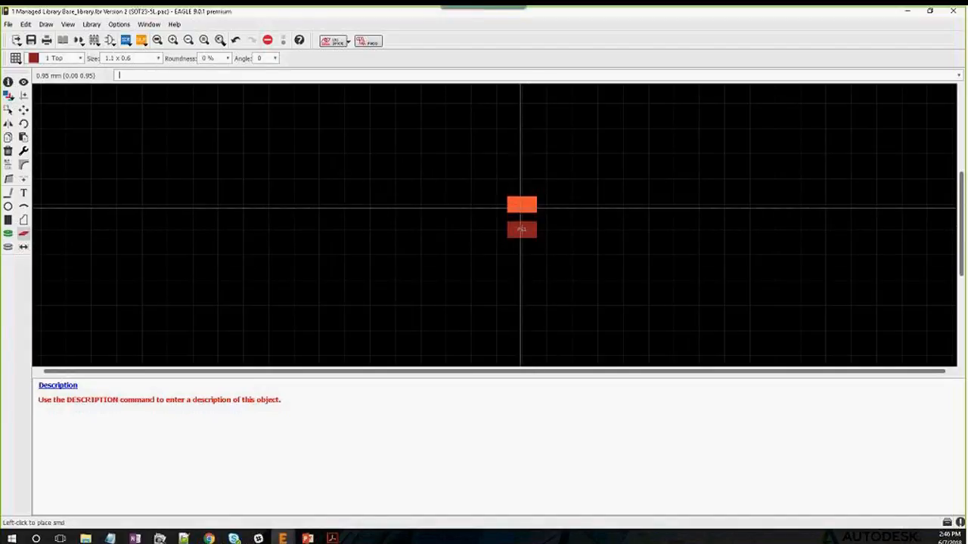
pyautogui.click(522, 204)
pyautogui.click(522, 255)
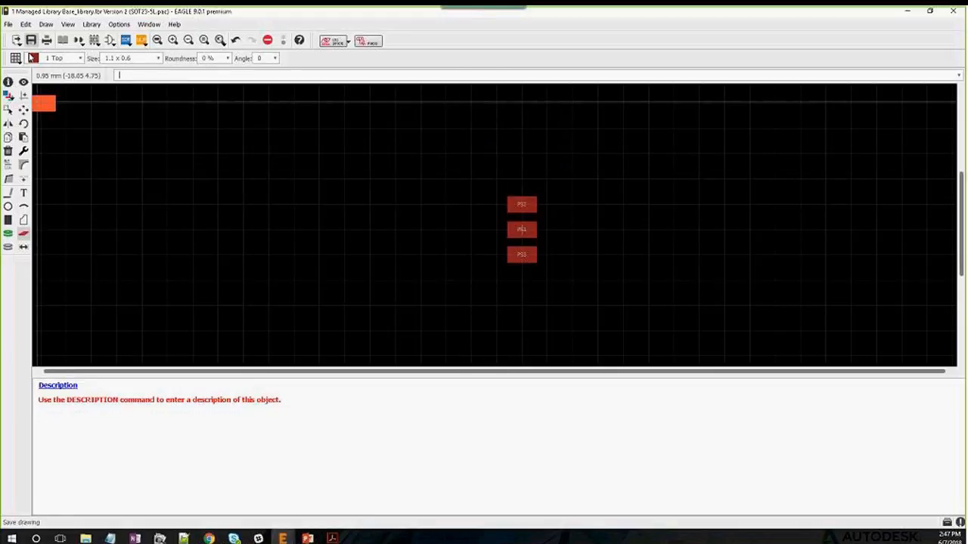
# Set the alternate grid to 1.3 mm and group the three-pad column
pyautogui.click(17, 59)
pyautogui.click(58, 95)
pyautogui.moveTo(57, 95); pyautogui.dragTo(38, 95)
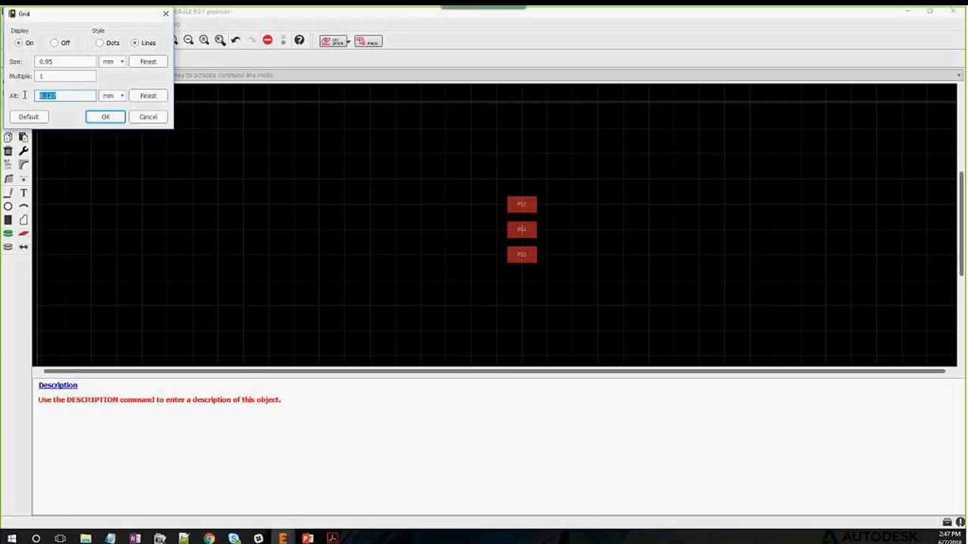
pyautogui.write('1.3')
pyautogui.click(108, 117)
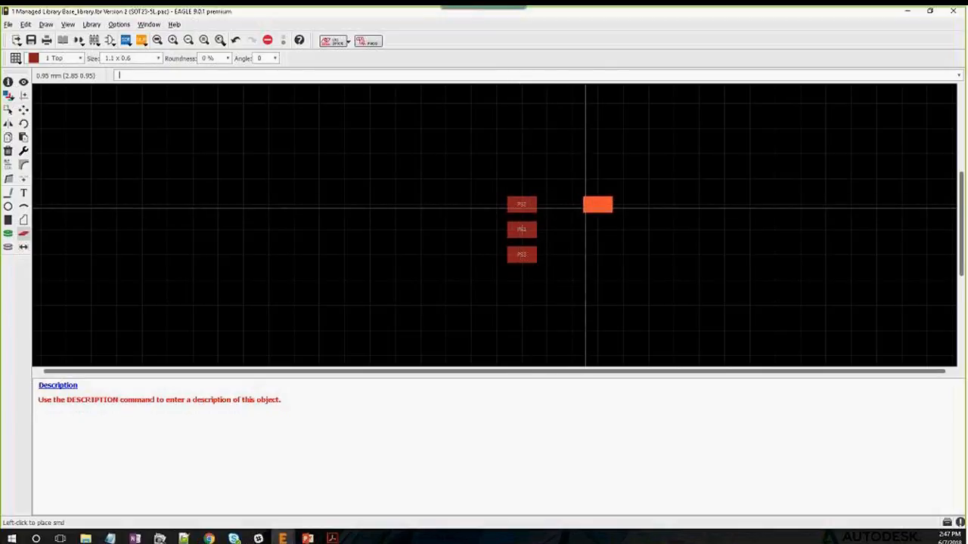
pyautogui.press('Escape')
pyautogui.moveTo(559, 187); pyautogui.dragTo(486, 274)
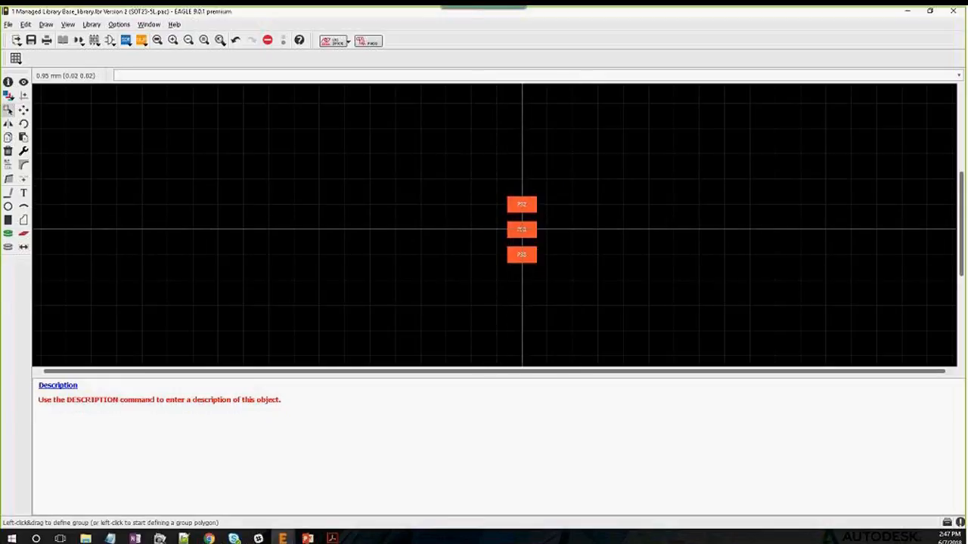
# Move the grouped pad column to x = -1.3 mm, left of the origin
pyautogui.click(23, 109)
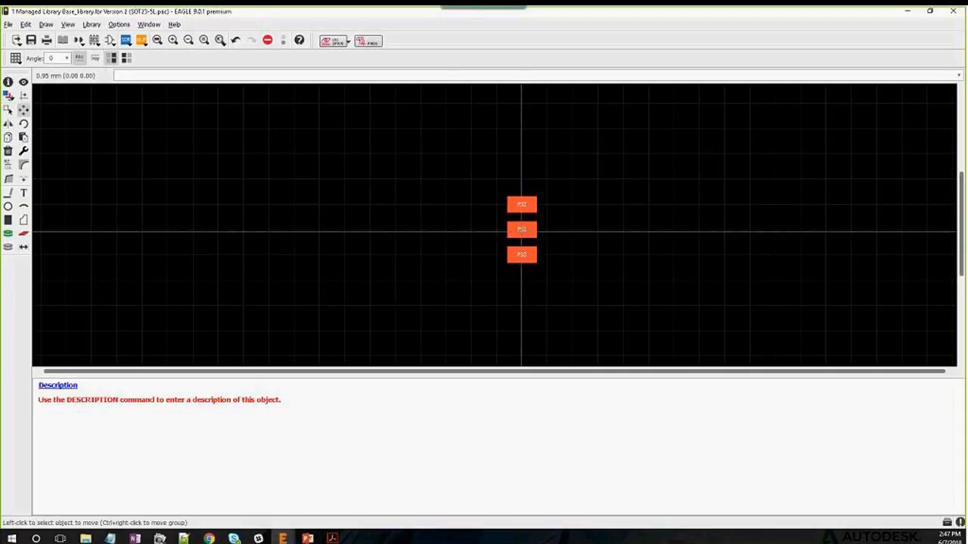
pyautogui.keyDown('ctrl'); pyautogui.rightClick(521, 229); pyautogui.keyUp('ctrl')
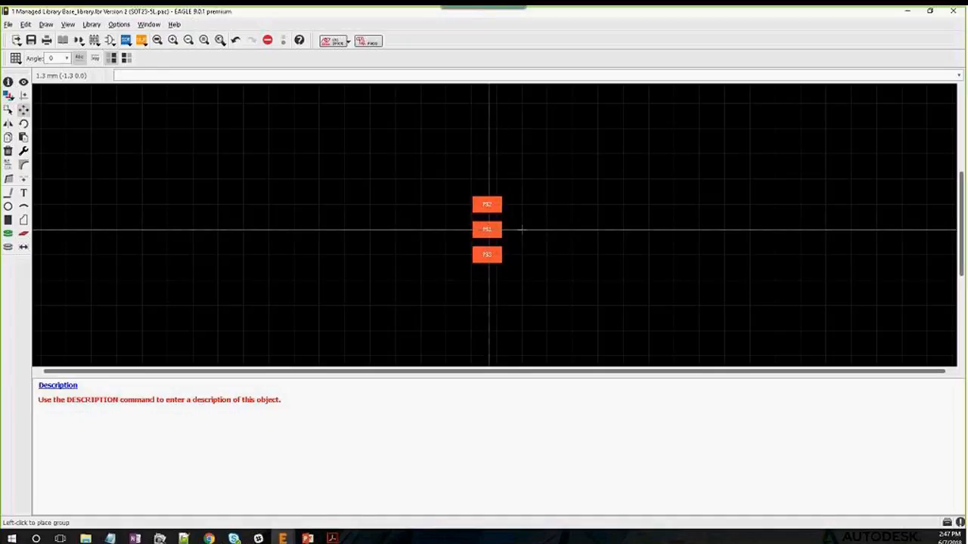
pyautogui.click(488, 229)
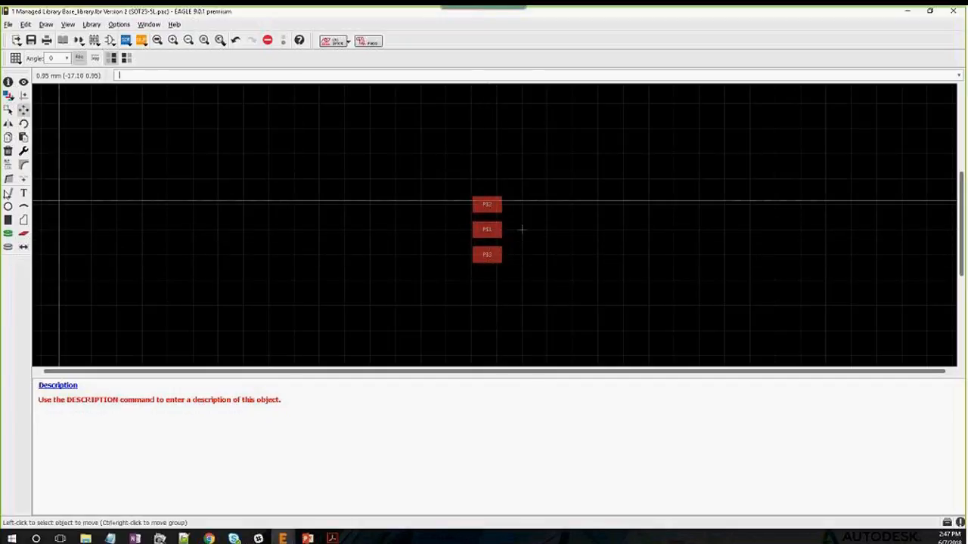
# Place pads P$4 and P$5 opposite P$2 and P$3 and group them
pyautogui.click(23, 233)
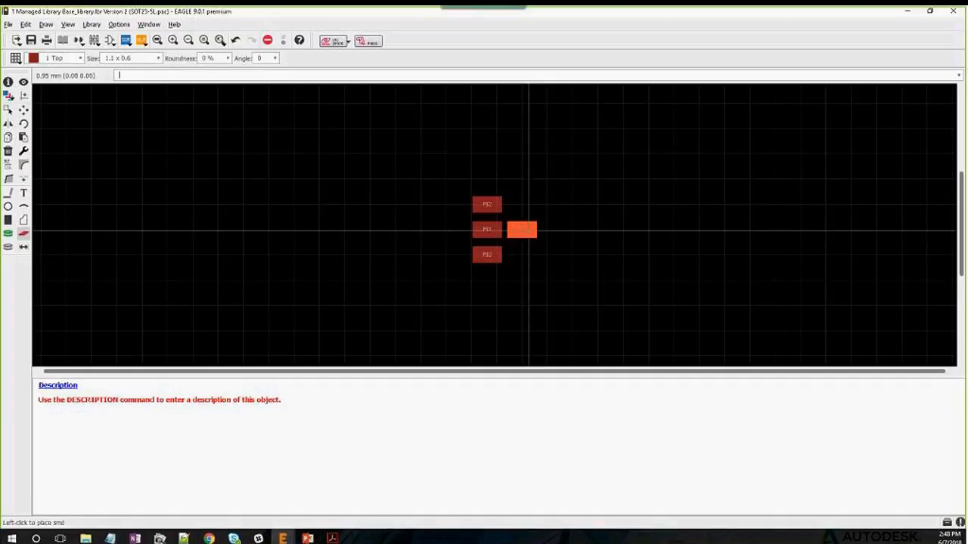
pyautogui.click(521, 204)
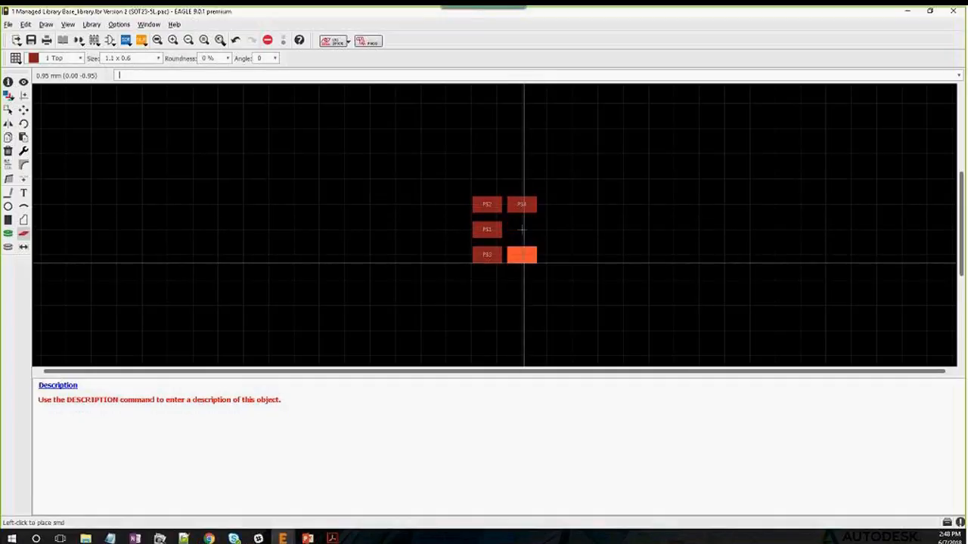
pyautogui.click(521, 254)
pyautogui.click(8, 109)
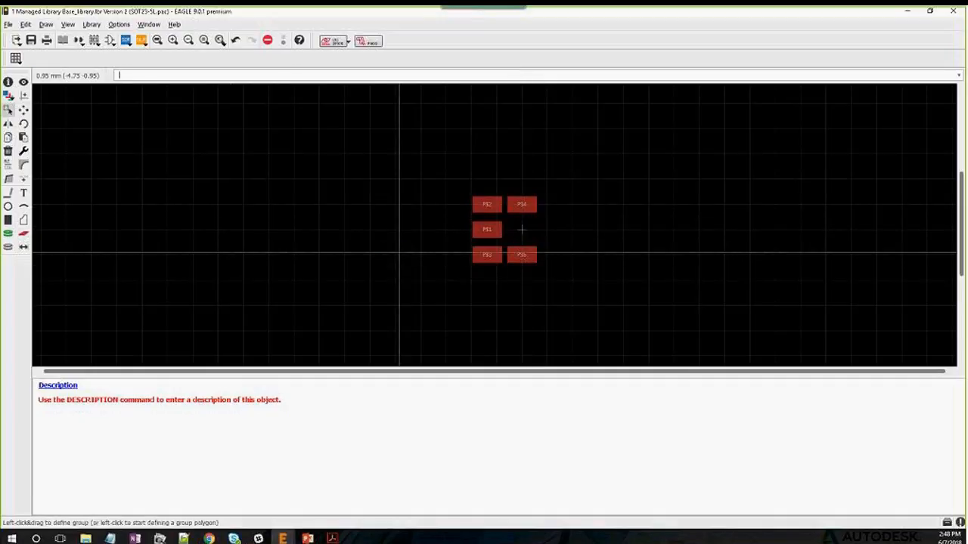
pyautogui.moveTo(548, 177); pyautogui.dragTo(509, 276)
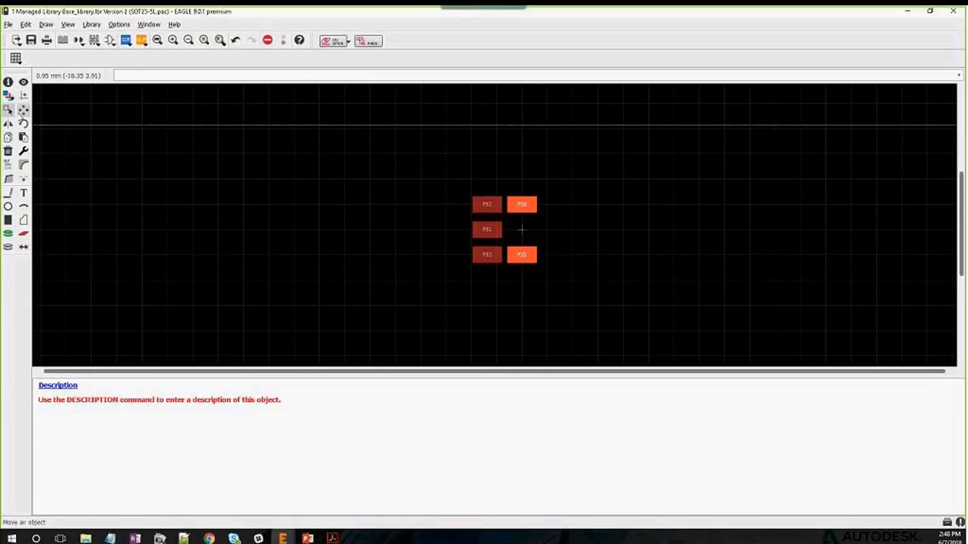
# Move the P$4/P$5 group further right, away from the left pad column
pyautogui.click(23, 109)
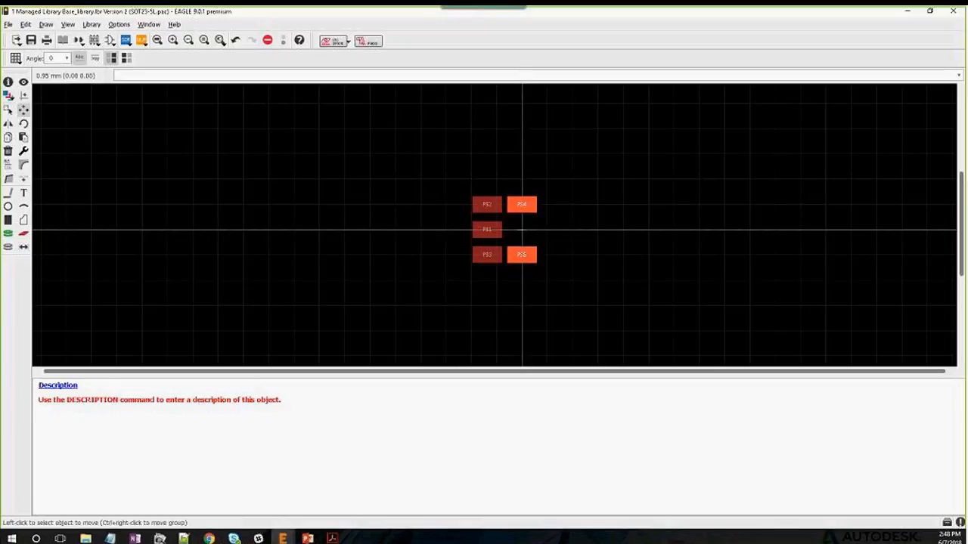
pyautogui.keyDown('ctrl'); pyautogui.rightClick(522, 230); pyautogui.keyUp('ctrl')
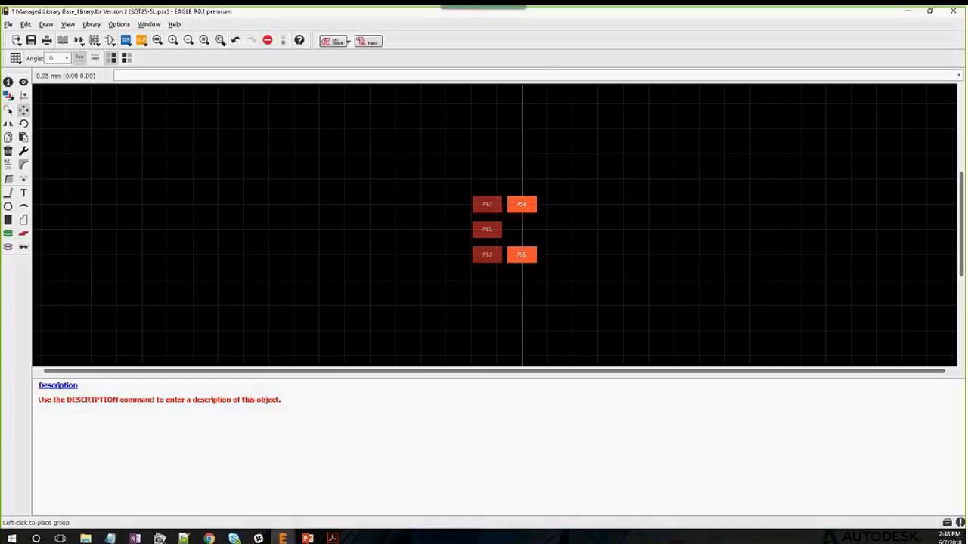
pyautogui.click(555, 229)
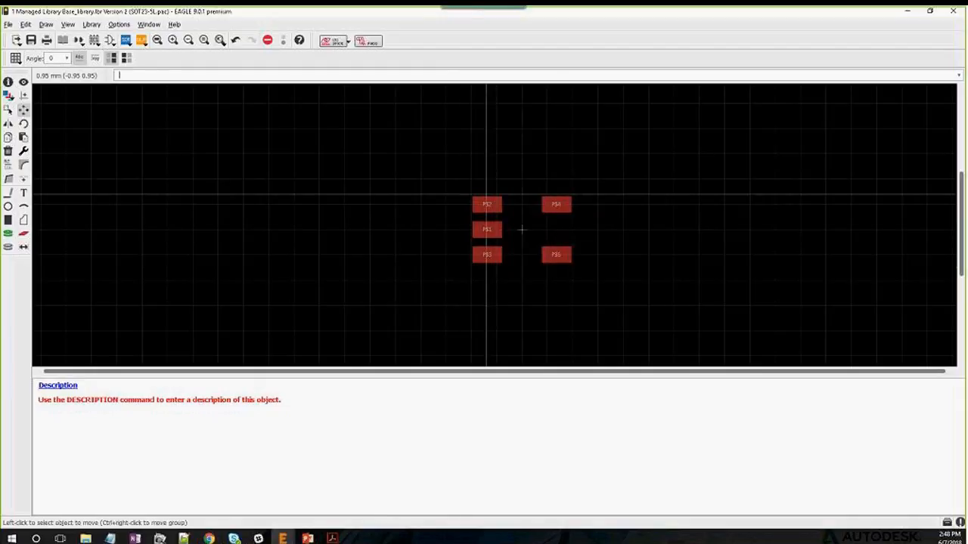
pyautogui.keyDown('ctrl'); pyautogui.rightClick(521, 229); pyautogui.keyUp('ctrl')
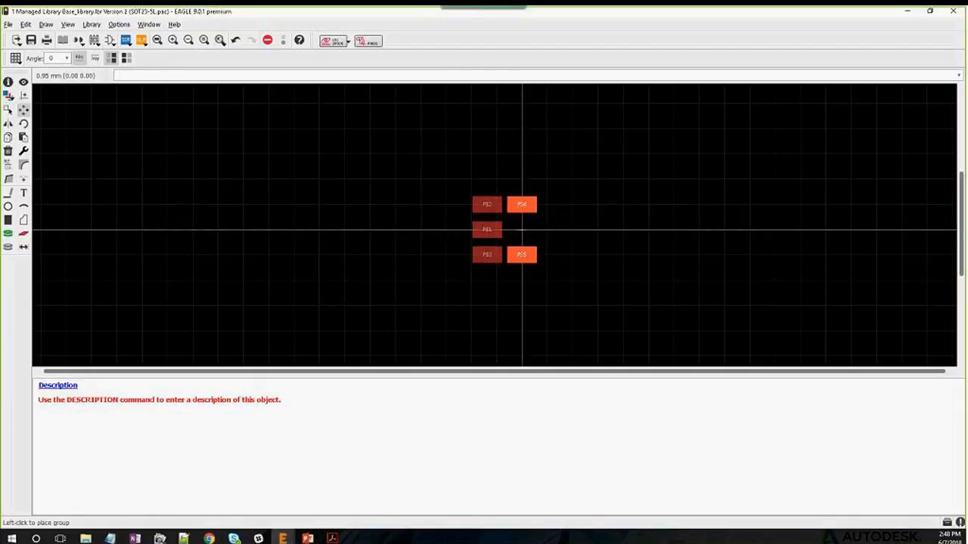
pyautogui.press('Escape')
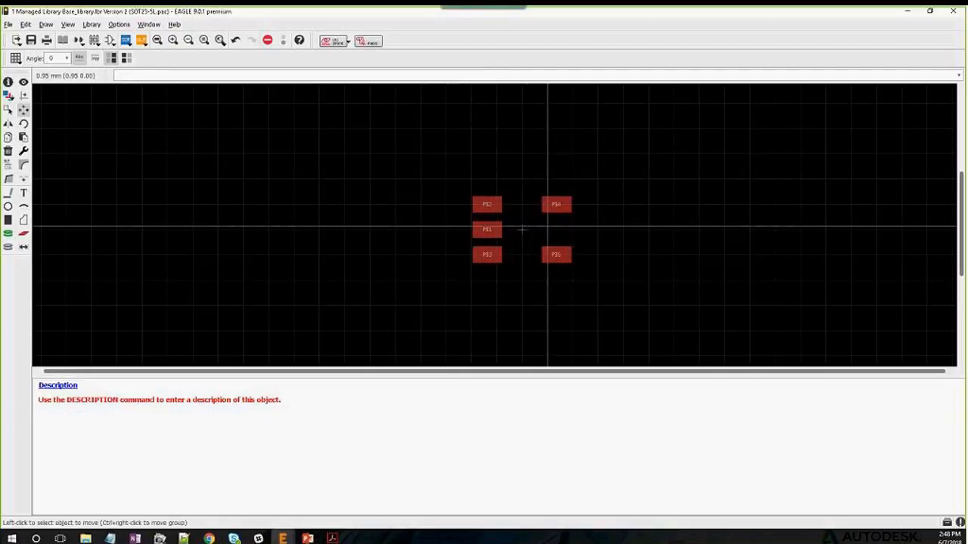
pyautogui.scroll(2, 529, 226)
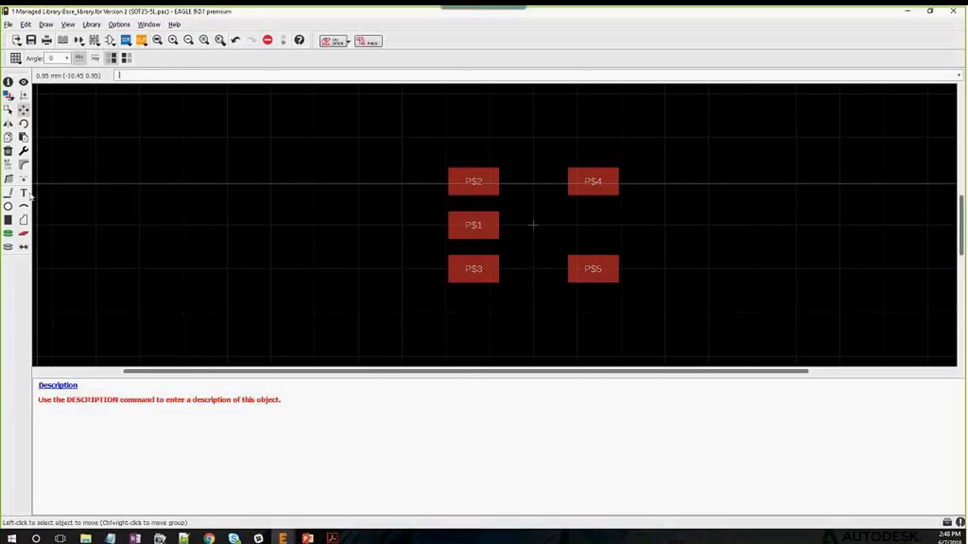
pyautogui.click(8, 164)
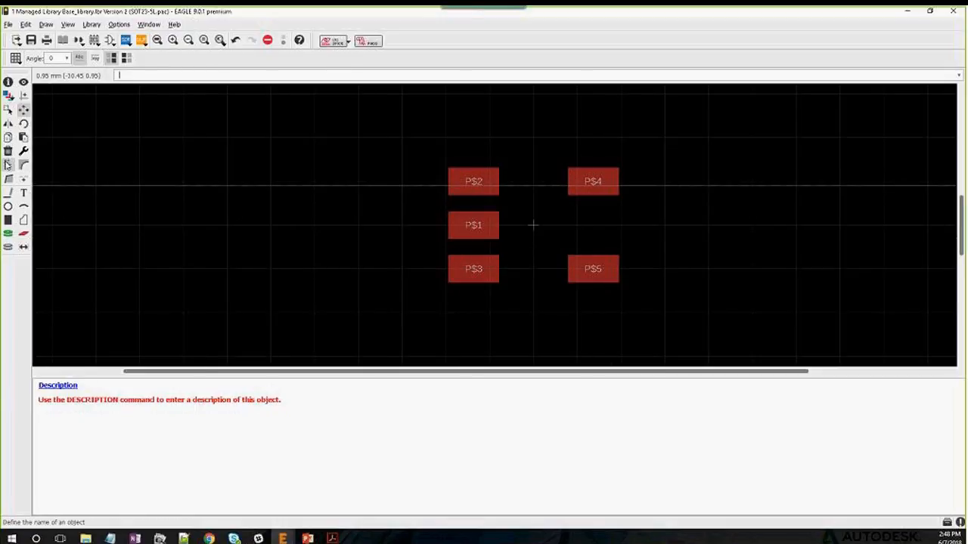
# Rename the left-column pads 1, 2 and 3 from top to bottom
pyautogui.click(473, 182)
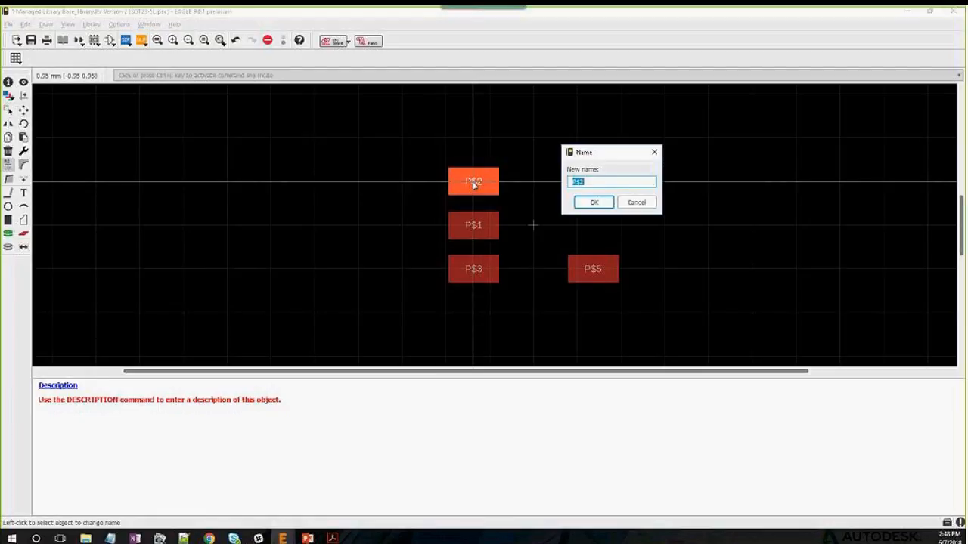
pyautogui.write('1')
pyautogui.press('Return')
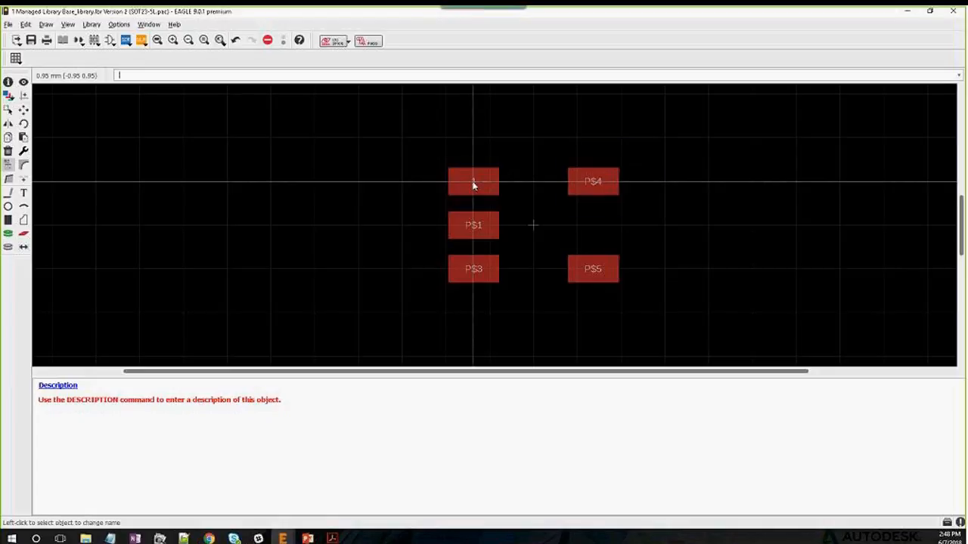
pyautogui.click(475, 226)
pyautogui.write('2')
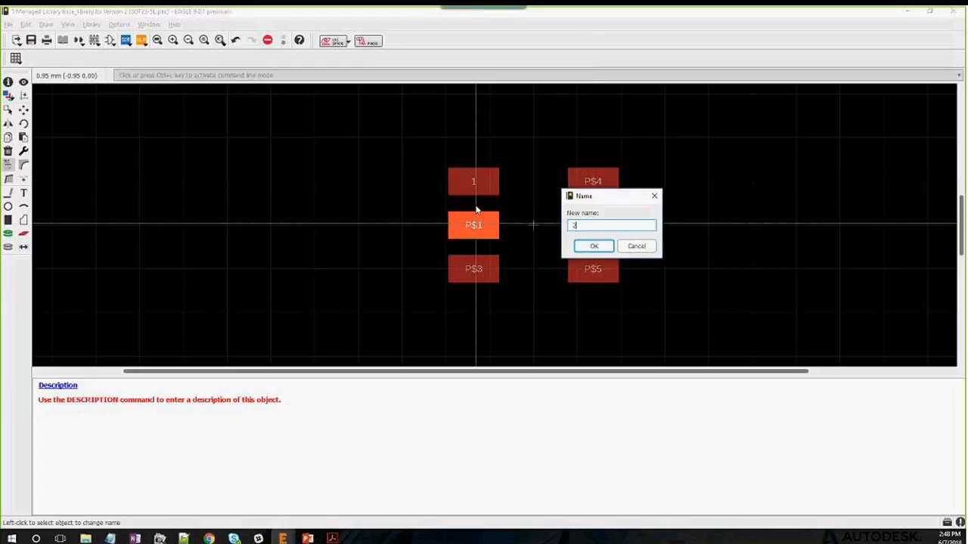
pyautogui.press('Return')
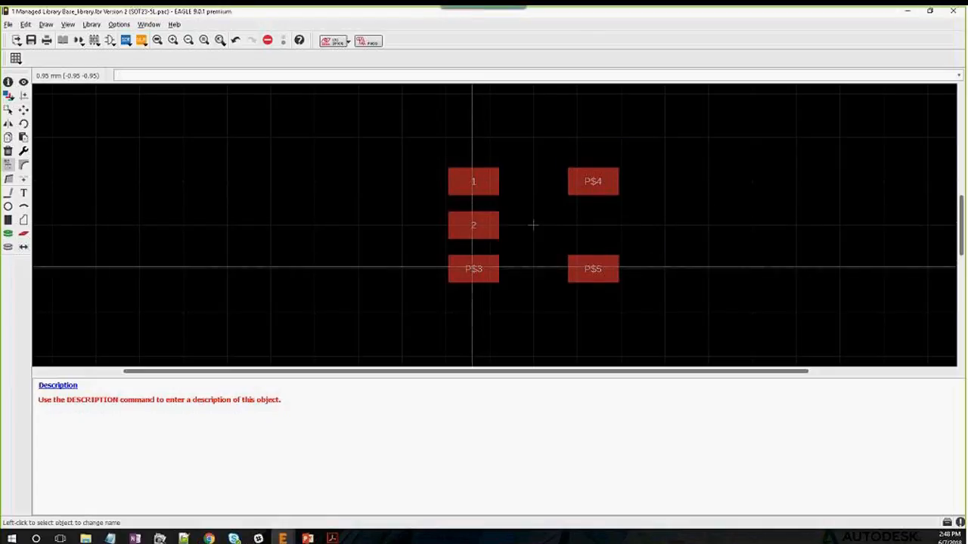
pyautogui.click(474, 269)
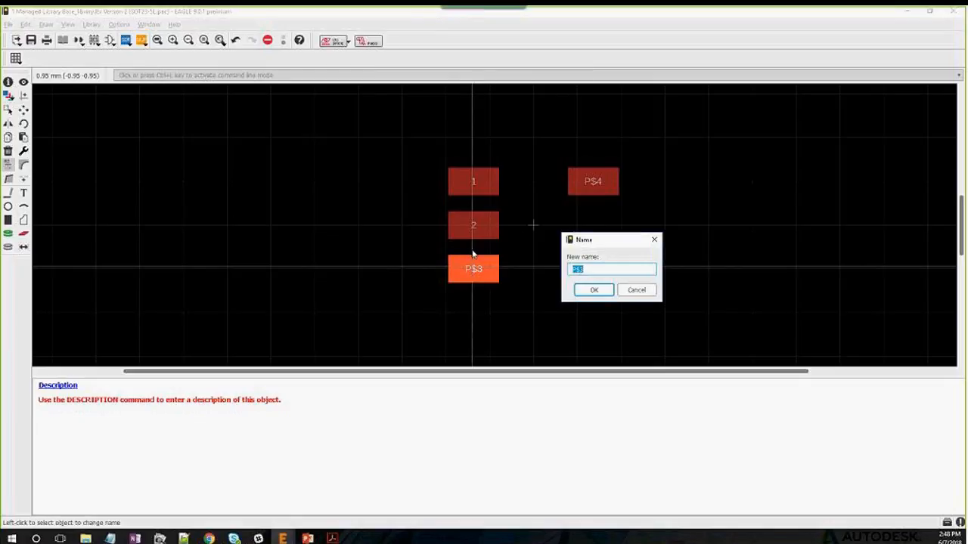
pyautogui.write('3')
pyautogui.press('Return')
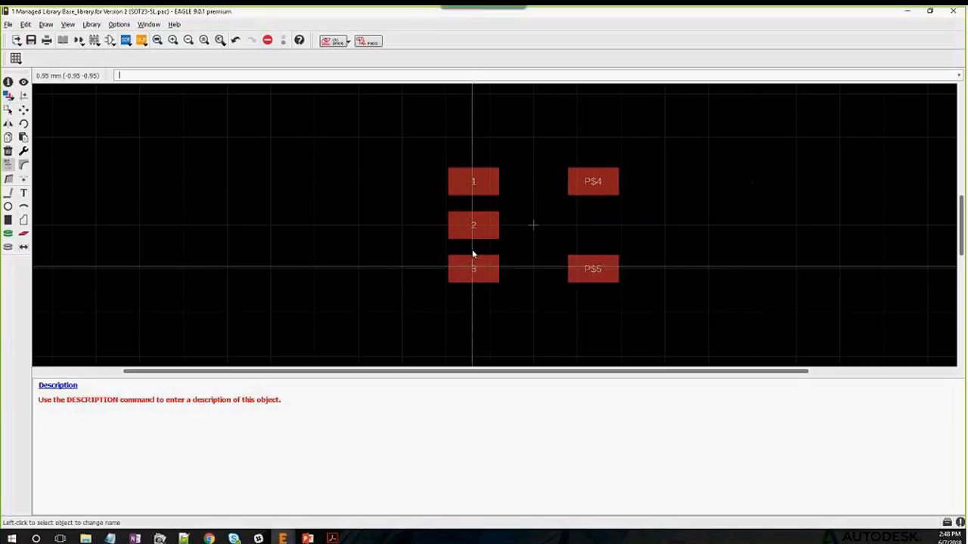
# Rename the right-column pads 4 (bottom) and 5 (top)
pyautogui.click(592, 268)
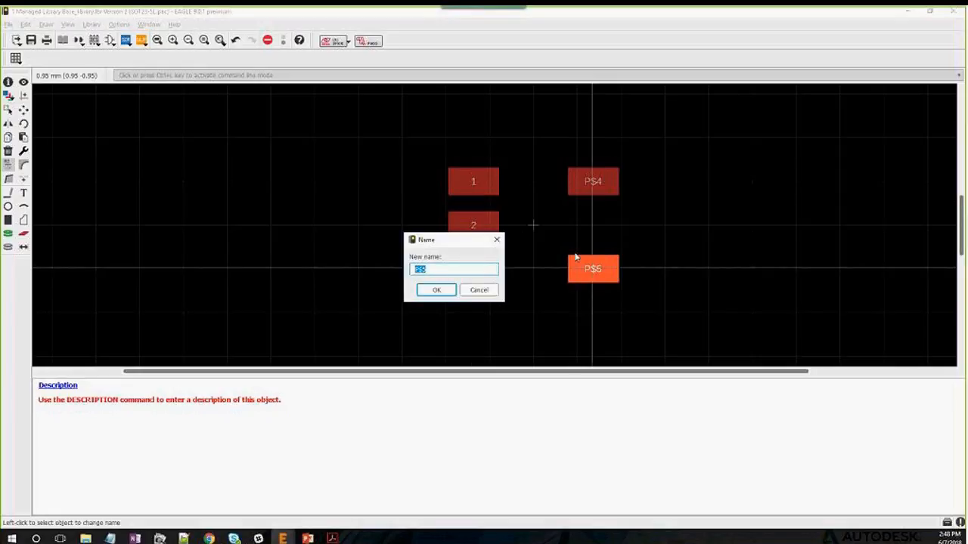
pyautogui.write('4')
pyautogui.press('Return')
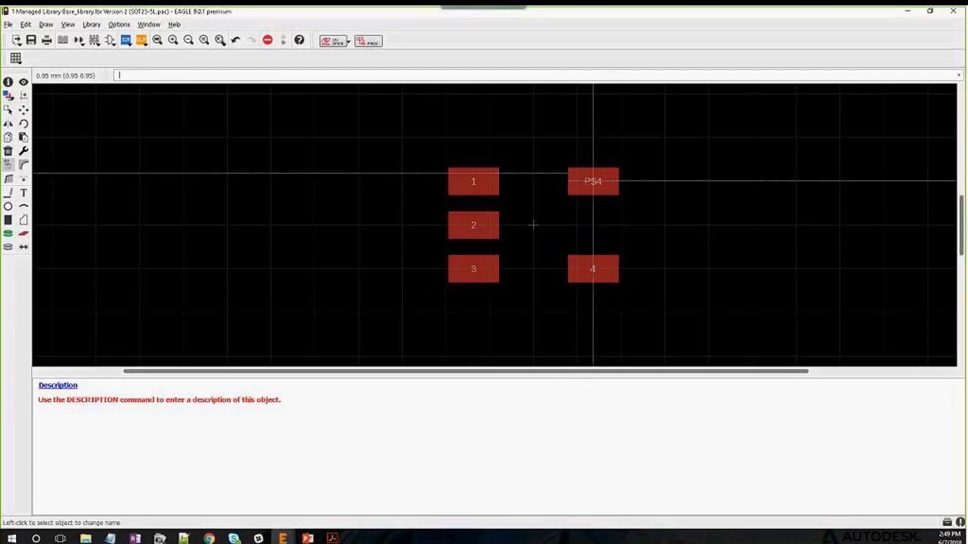
pyautogui.click(594, 181)
pyautogui.write('5')
pyautogui.press('Return')
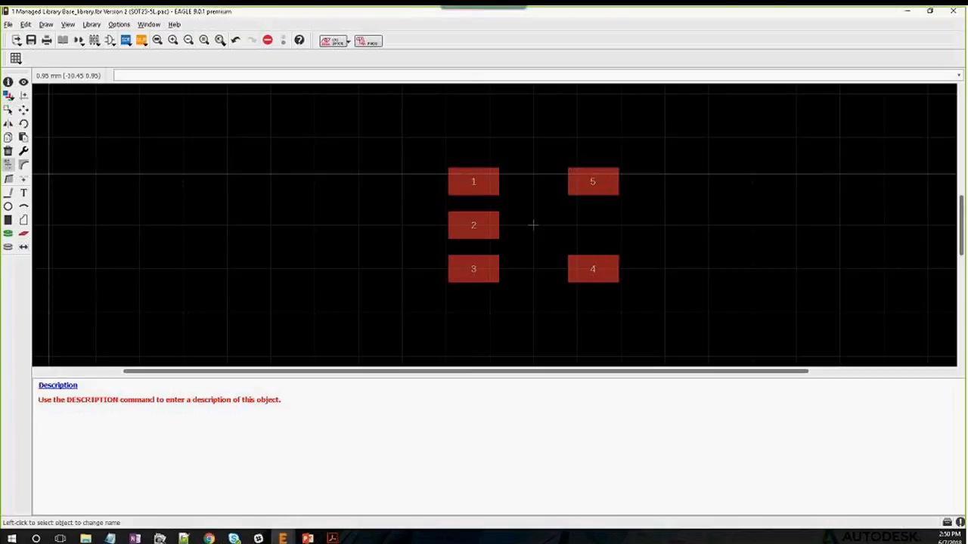
# Set up the Line tool on layer 21 tPlace with 0.127 line width
pyautogui.click(8, 192)
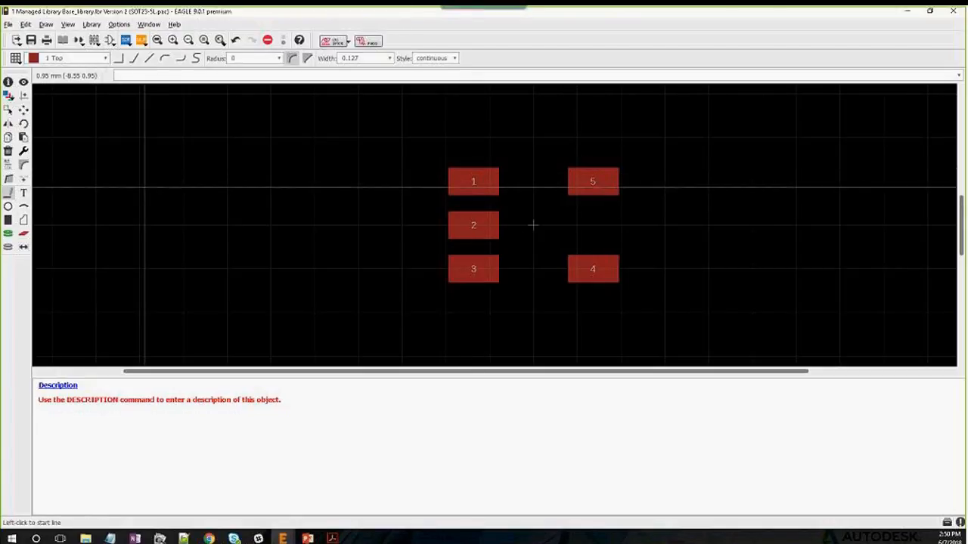
pyautogui.click(105, 60)
pyautogui.scroll(-3, 66, 112)
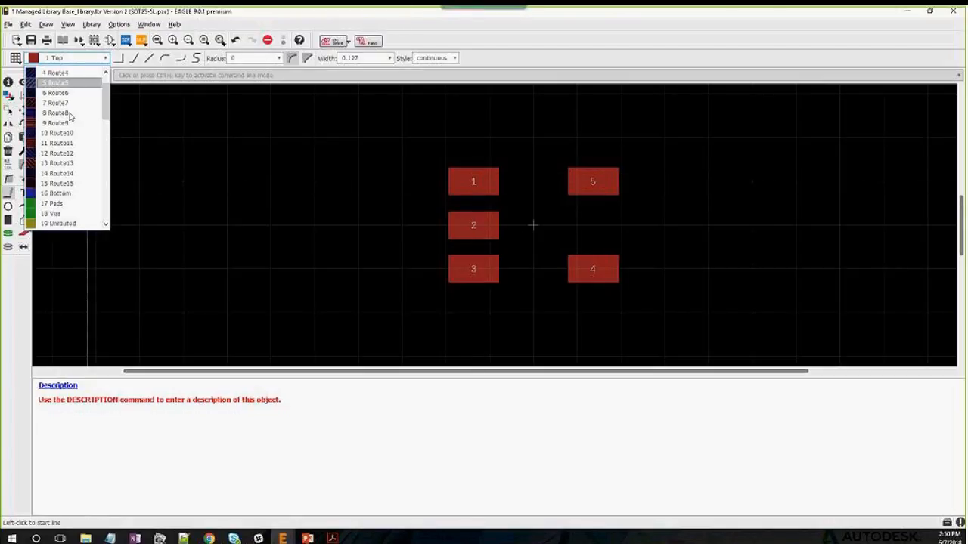
pyautogui.scroll(-1, 69, 115)
pyautogui.click(73, 154)
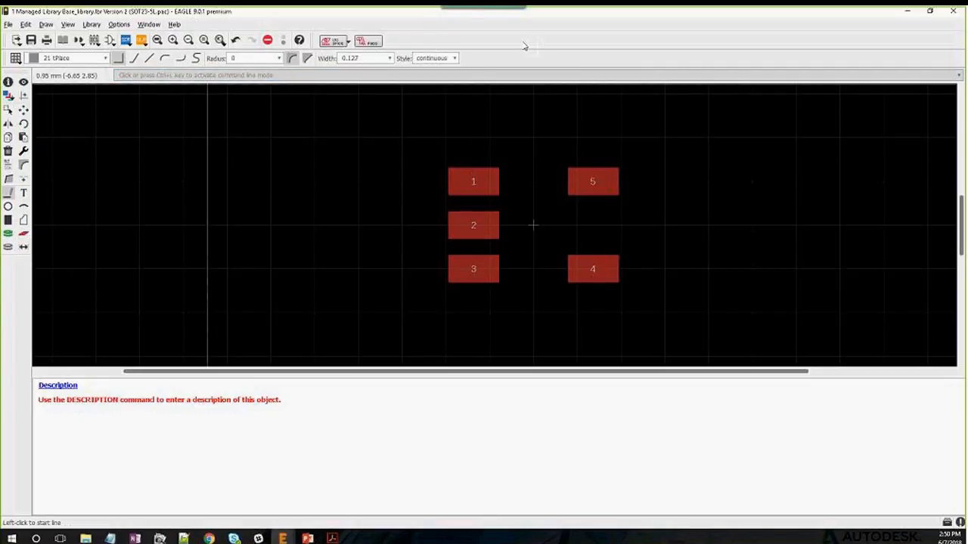
pyautogui.click(390, 59)
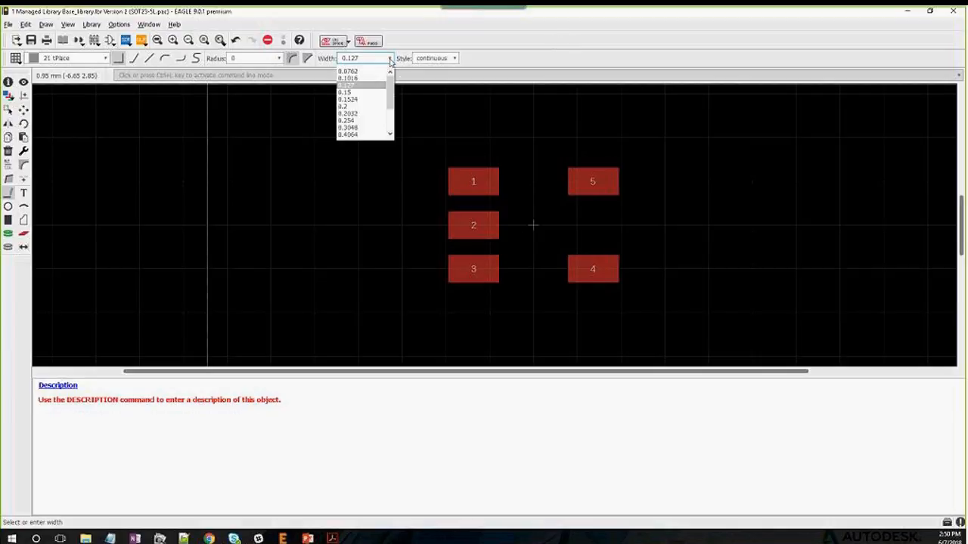
pyautogui.click(357, 85)
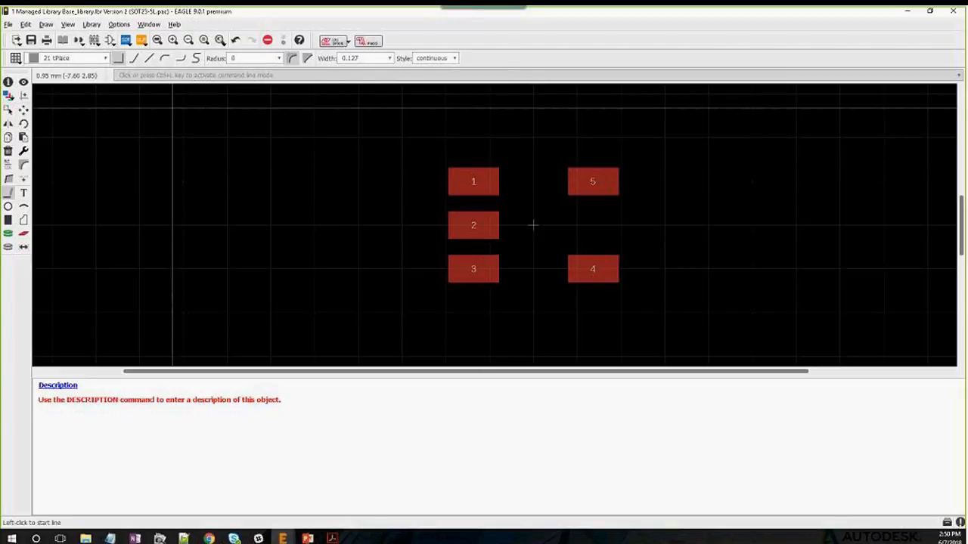
pyautogui.click(279, 75)
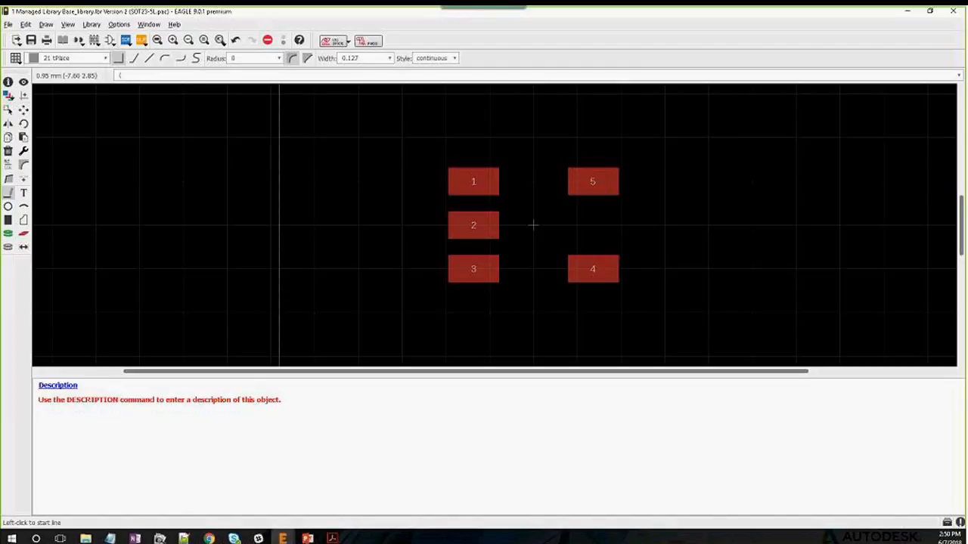
# Draw the outline rectangle from typed coordinates with corners at x ±0.875 and y ±1.525
pyautogui.write('(0.875 1.525) (0.875 -1.525')
pyautogui.press('Return')
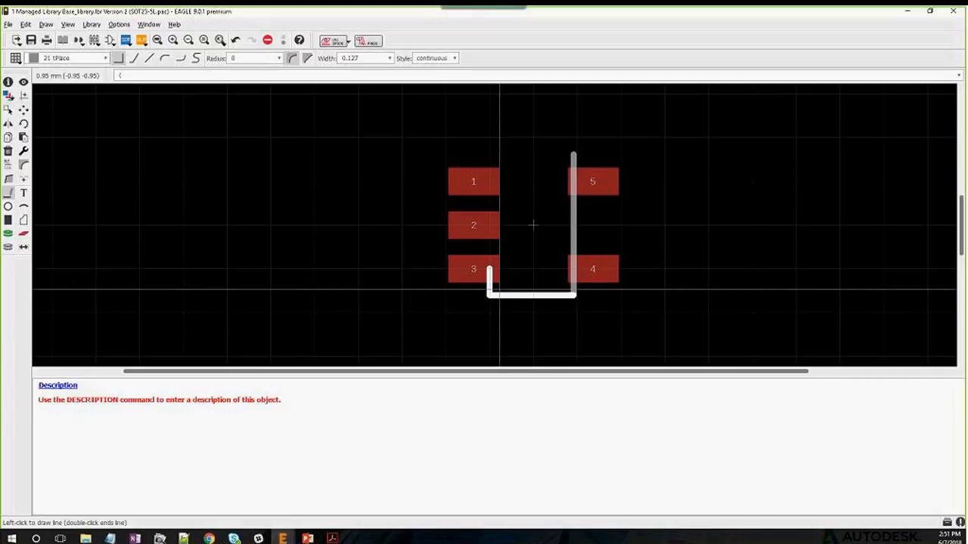
pyautogui.write('0.875 -1.525) (-0.8754')
pyautogui.press('BackSpace')
pyautogui.write('1.525) (')
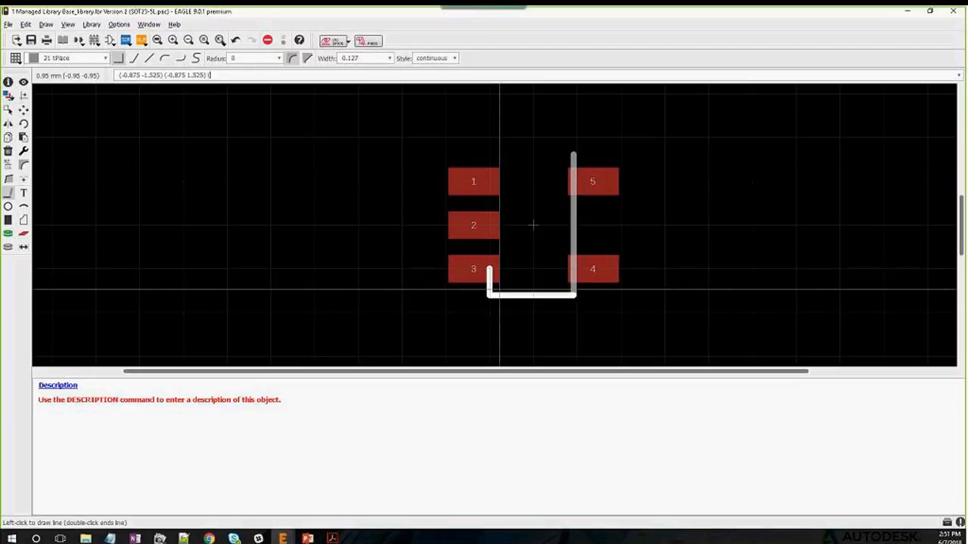
pyautogui.write('0.875 1.525')
pyautogui.press('Return')
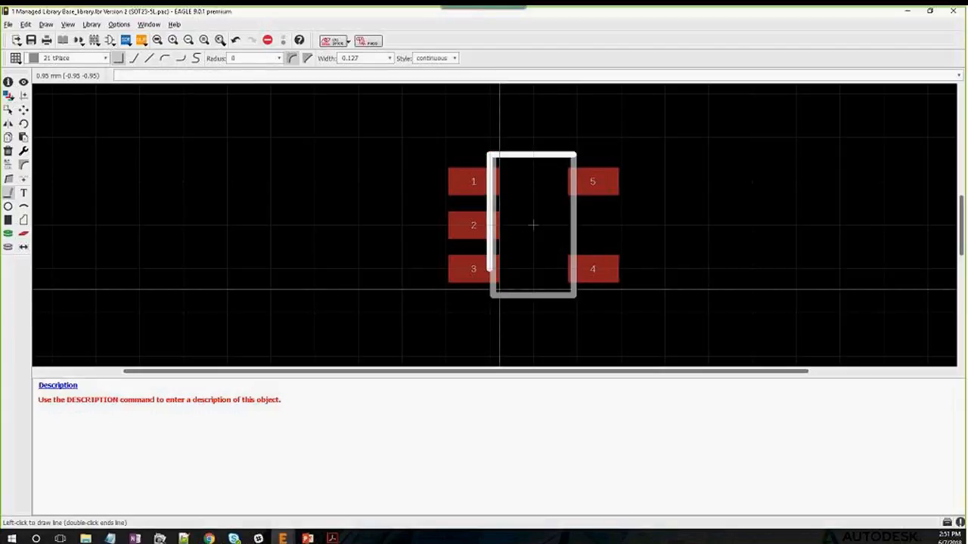
pyautogui.press('Escape')
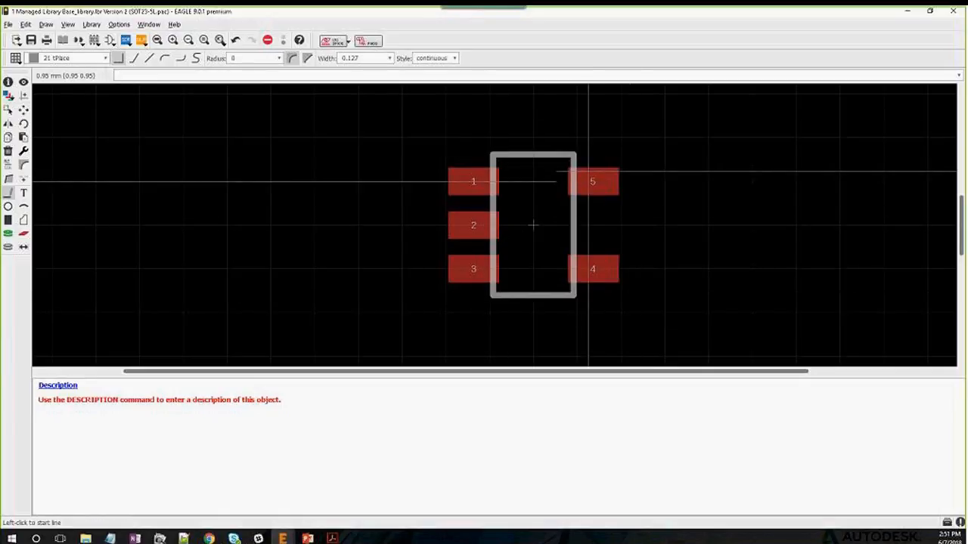
pyautogui.scroll(2, 533, 224)
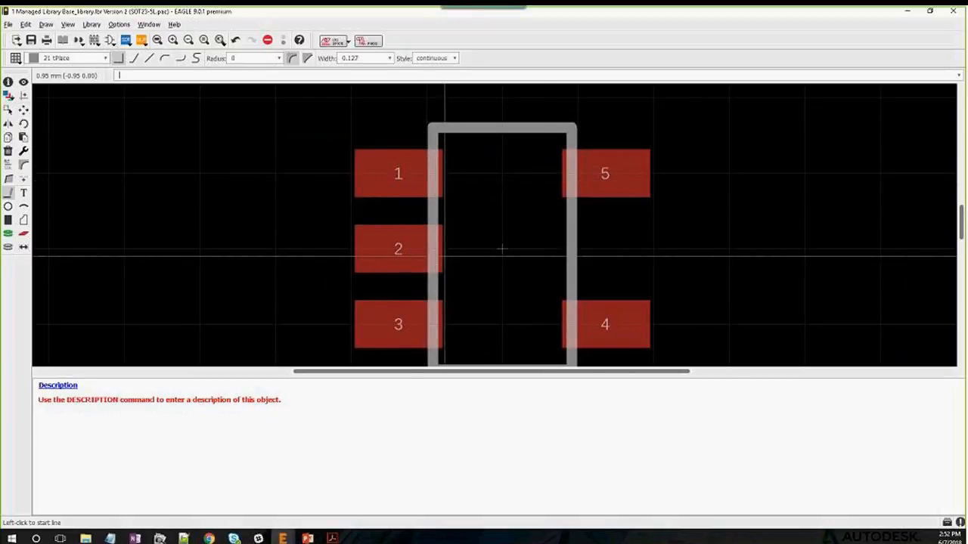
pyautogui.scroll(-2, 439, 264)
pyautogui.scroll(2, 515, 235)
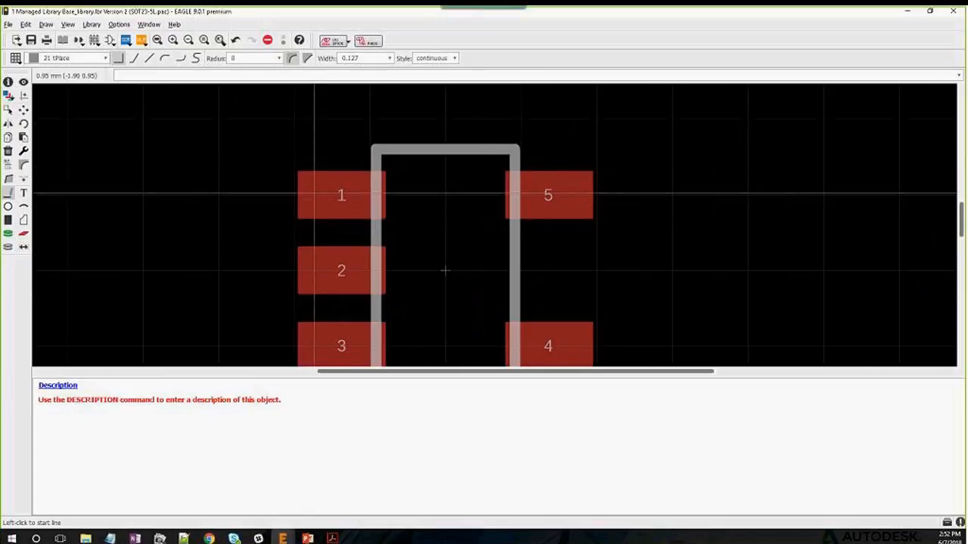
pyautogui.scroll(-1, 318, 198)
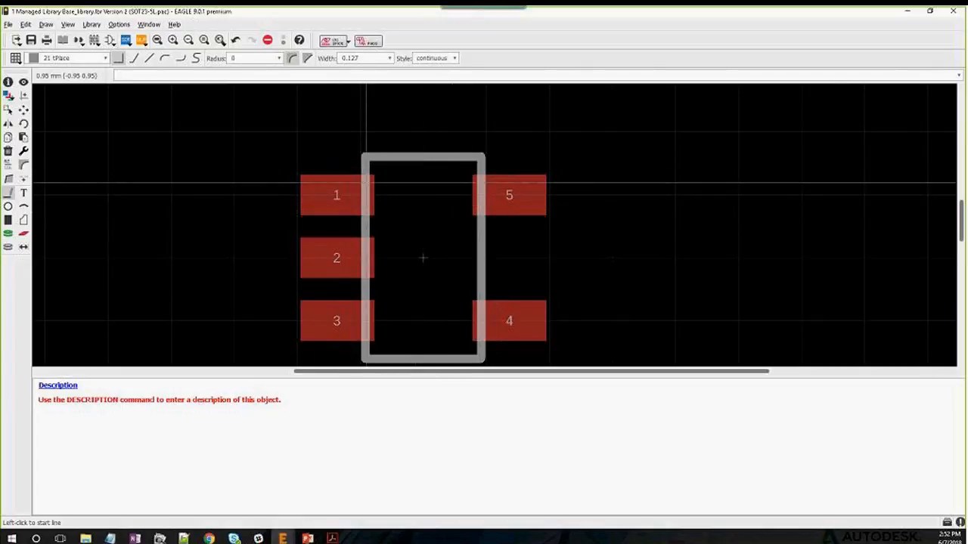
pyautogui.scroll(-2, 384, 173)
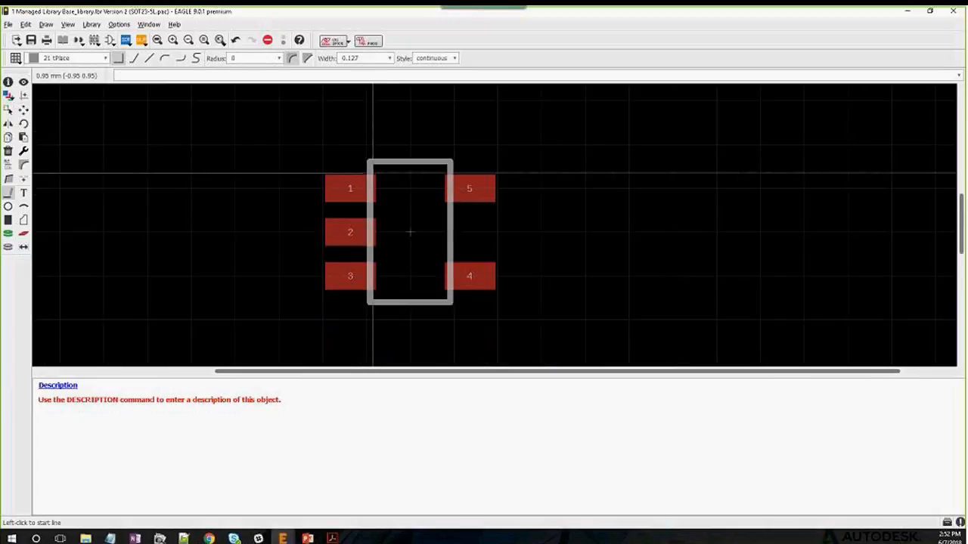
pyautogui.scroll(1, 419, 250)
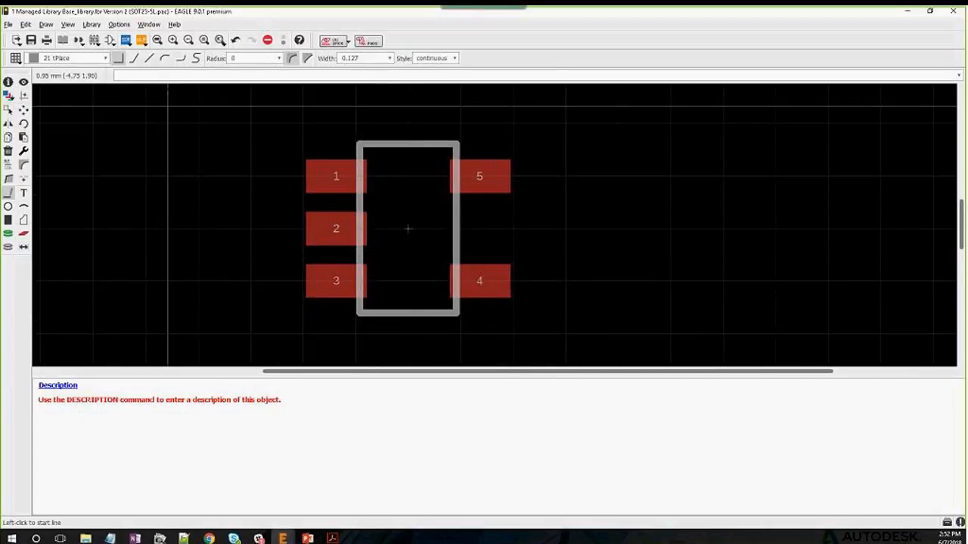
# Run set_name_value.ulp, then move >NAME above and >VALUE below the pads
pyautogui.rightClick(142, 42)
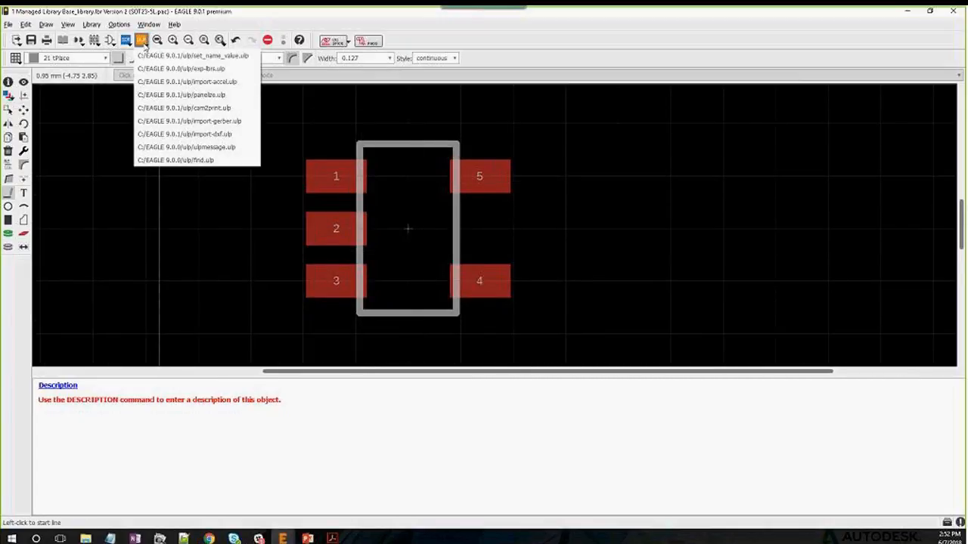
pyautogui.click(185, 59)
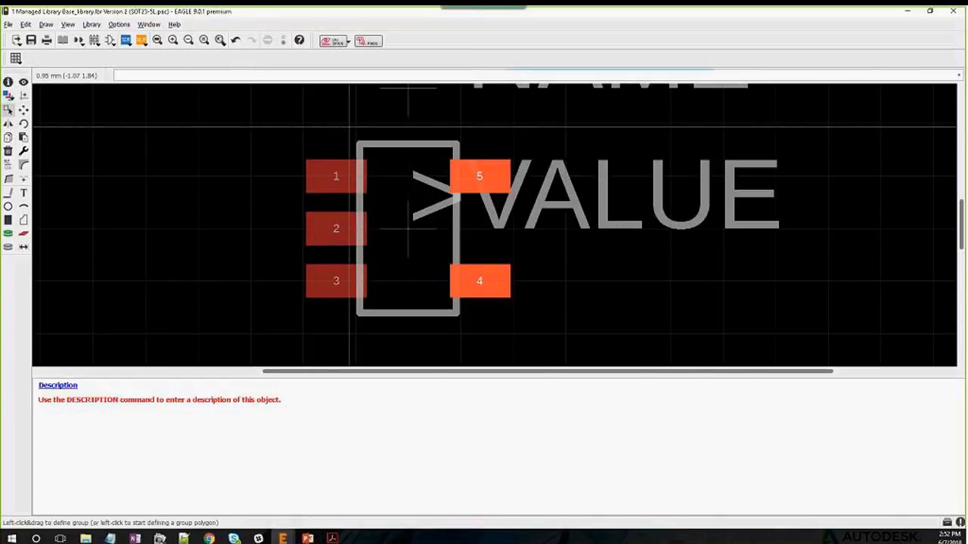
pyautogui.click(23, 110)
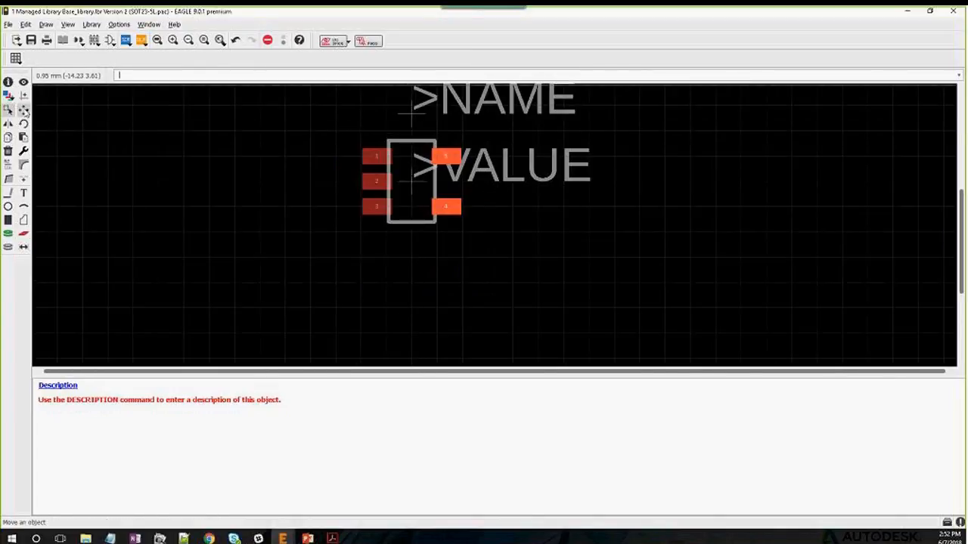
pyautogui.click(409, 114)
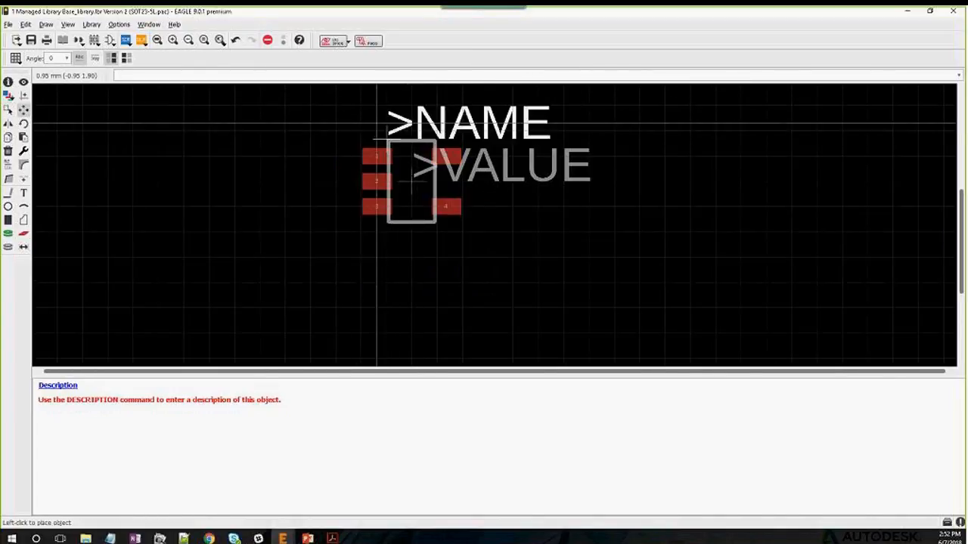
pyautogui.click(337, 138)
pyautogui.click(410, 180)
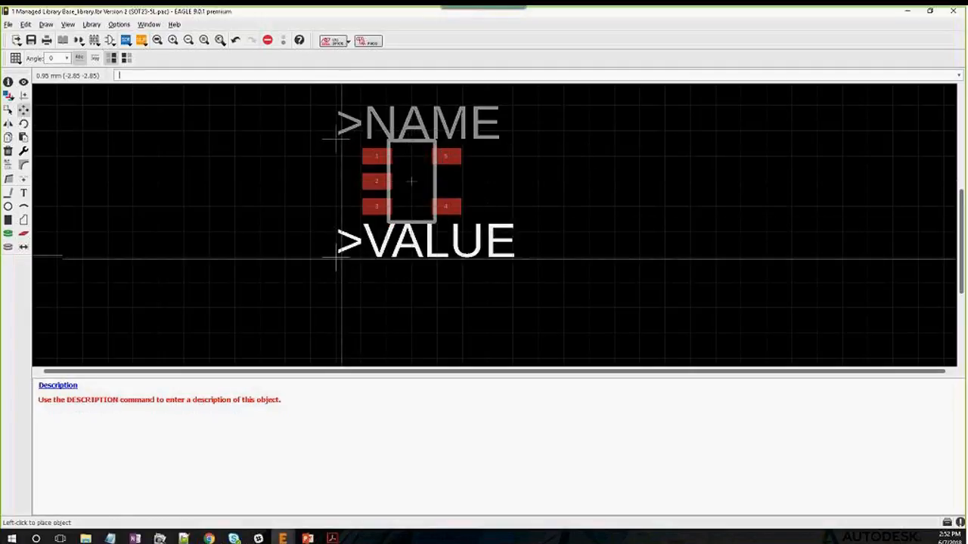
pyautogui.click(337, 259)
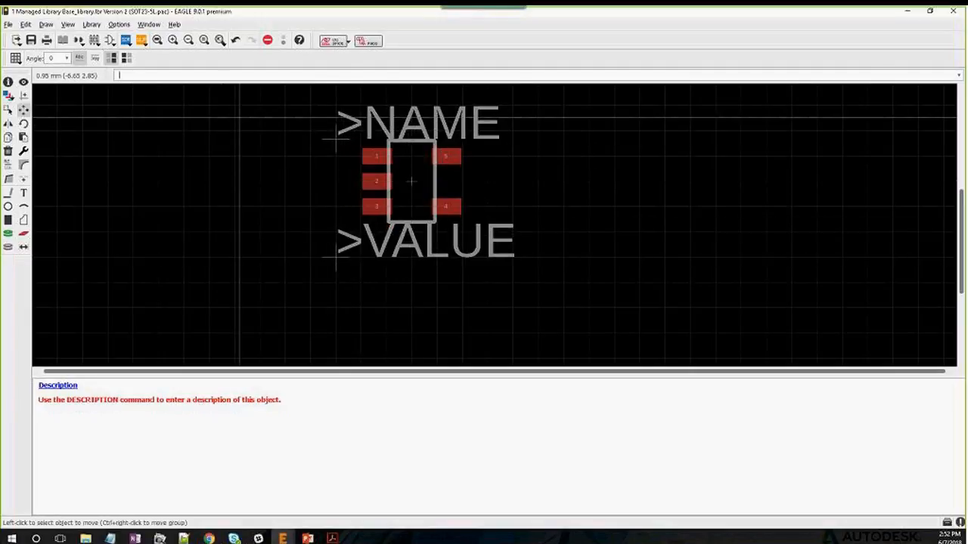
pyautogui.hotkey('ctrl', 'g')
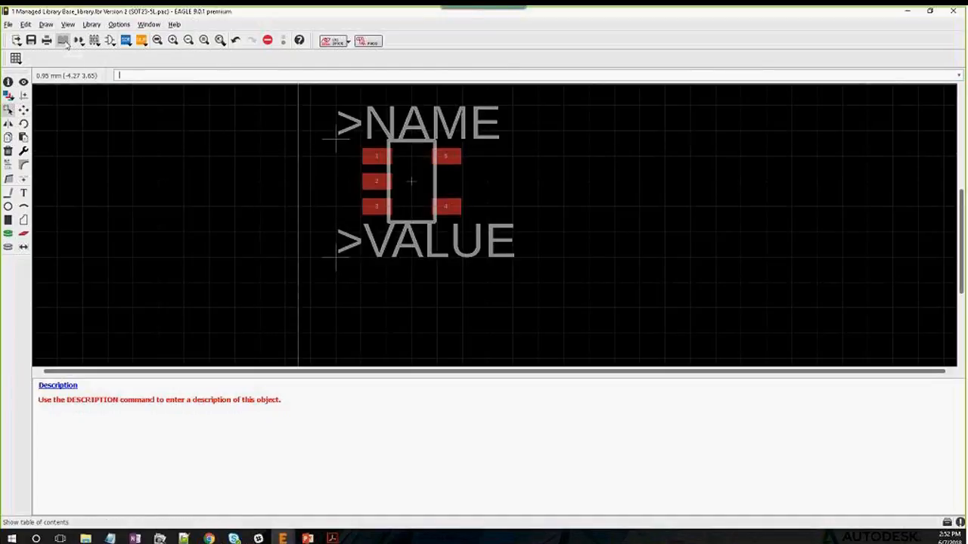
# Show the Base_library table of contents and save the library
pyautogui.click(62, 40)
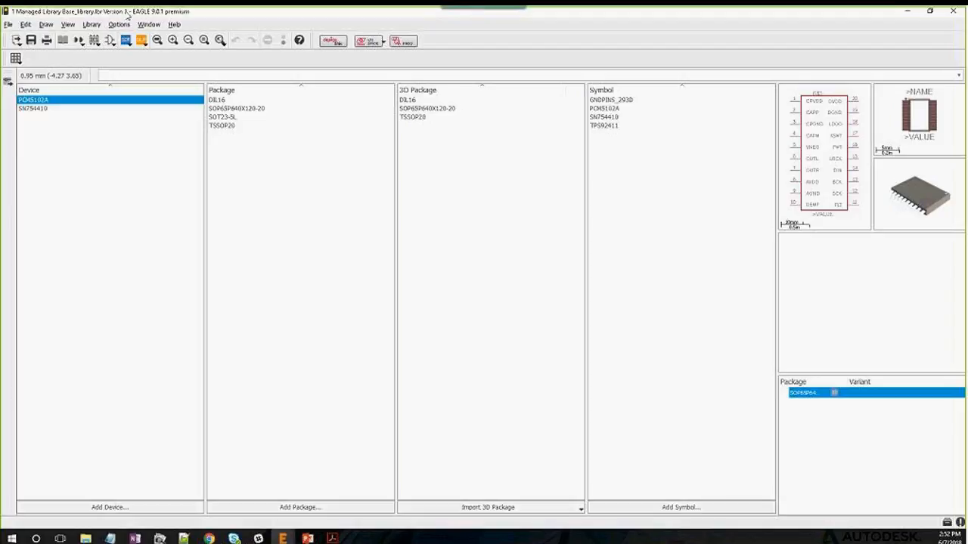
pyautogui.click(8, 25)
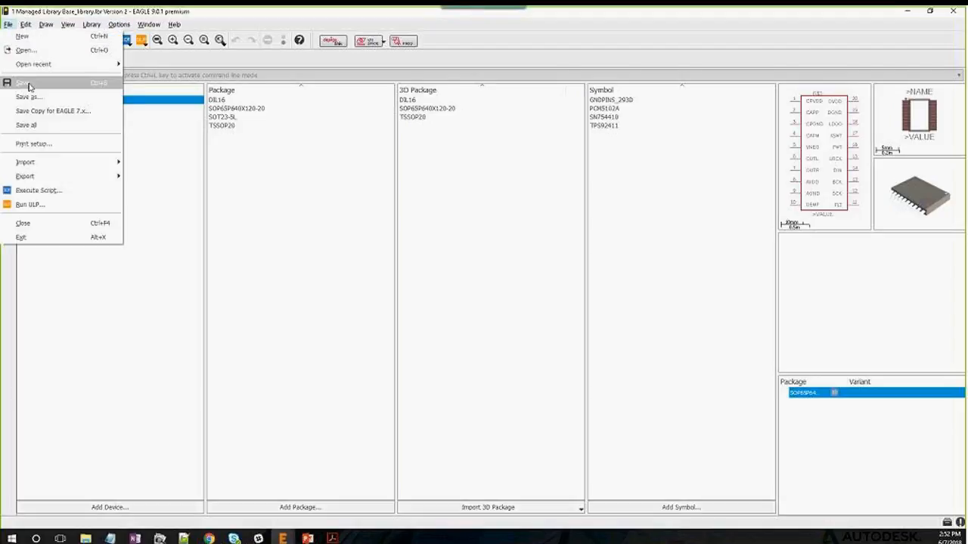
pyautogui.click(28, 85)
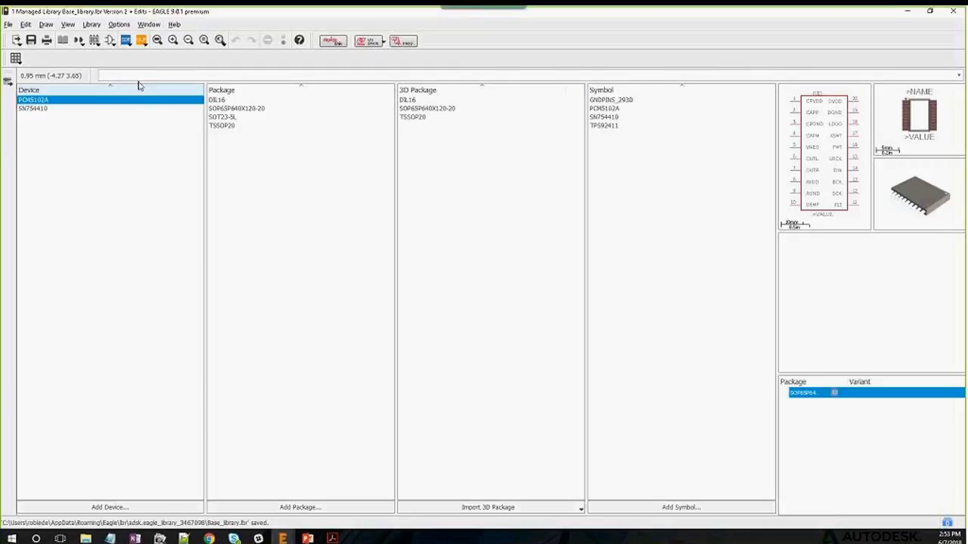
# Create a new Base_library version from Library > Create new version
pyautogui.click(92, 24)
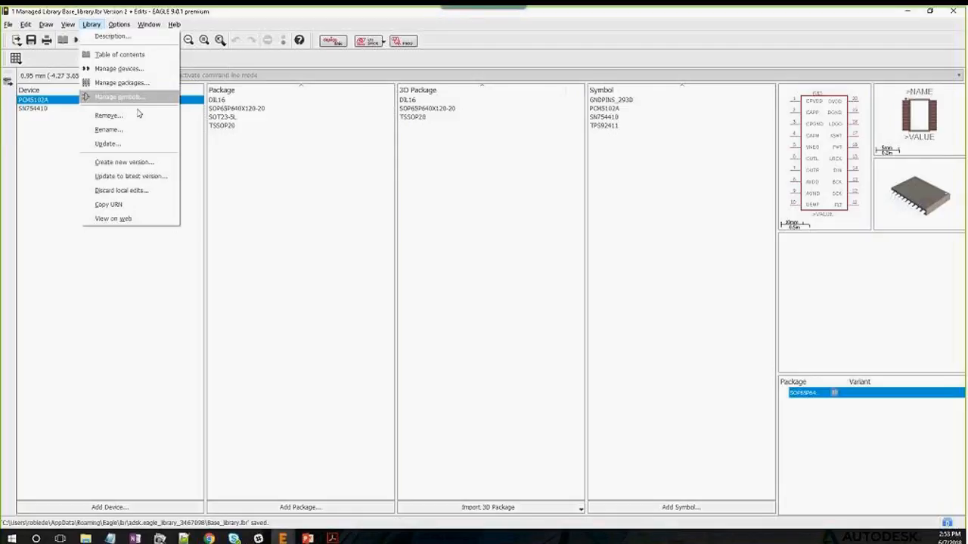
pyautogui.click(125, 163)
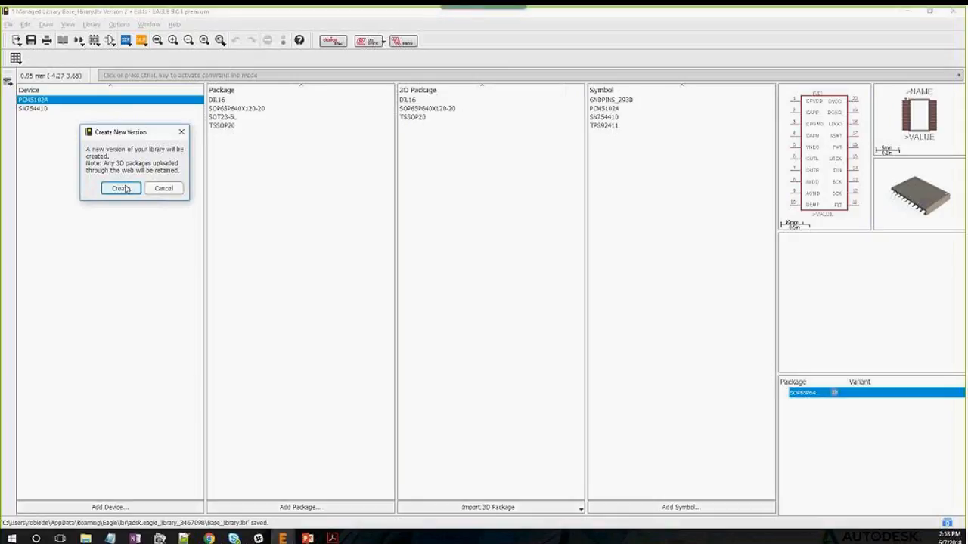
pyautogui.click(123, 189)
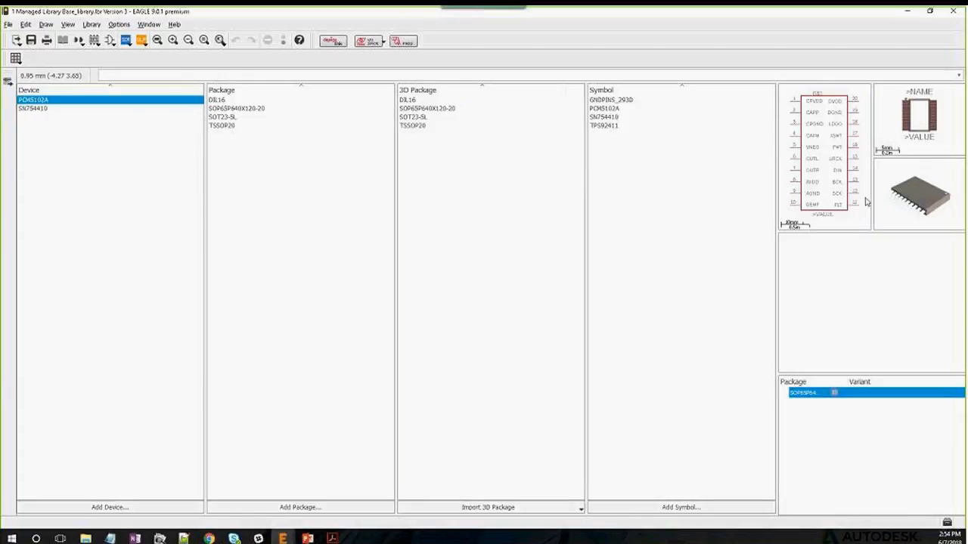
# Preview the SN754410 and PCM5102A devices in Base_library Version 3
pyautogui.click(38, 109)
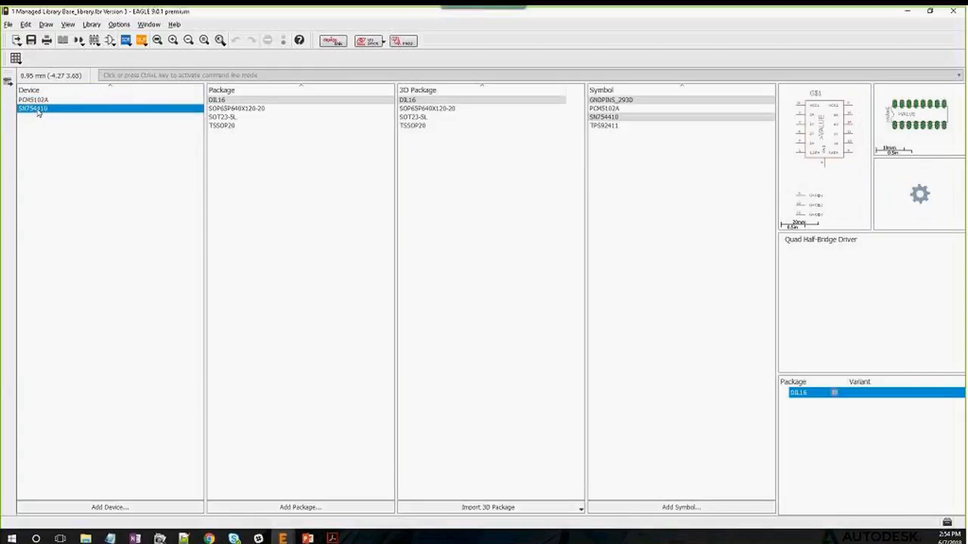
pyautogui.click(43, 100)
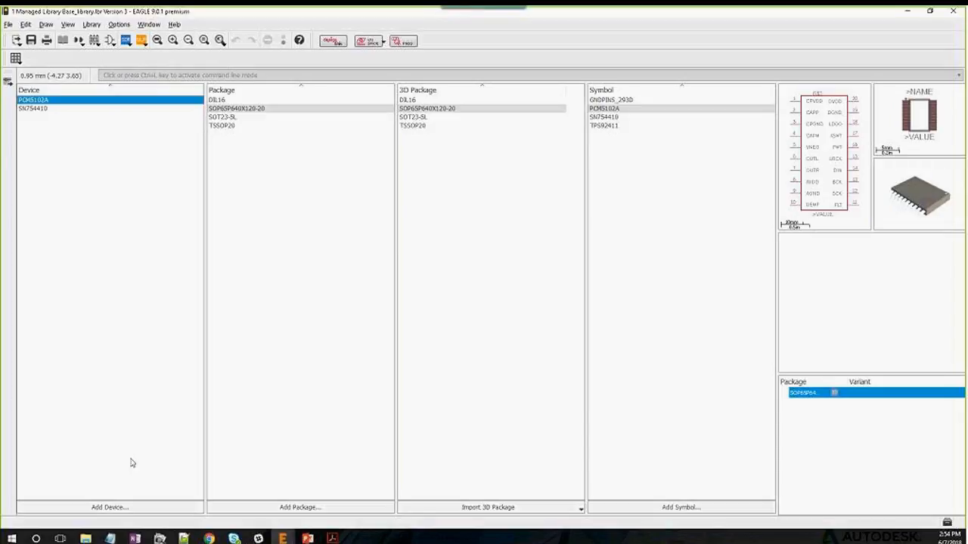
# Create a new device named TP92411 in the library
pyautogui.click(110, 507)
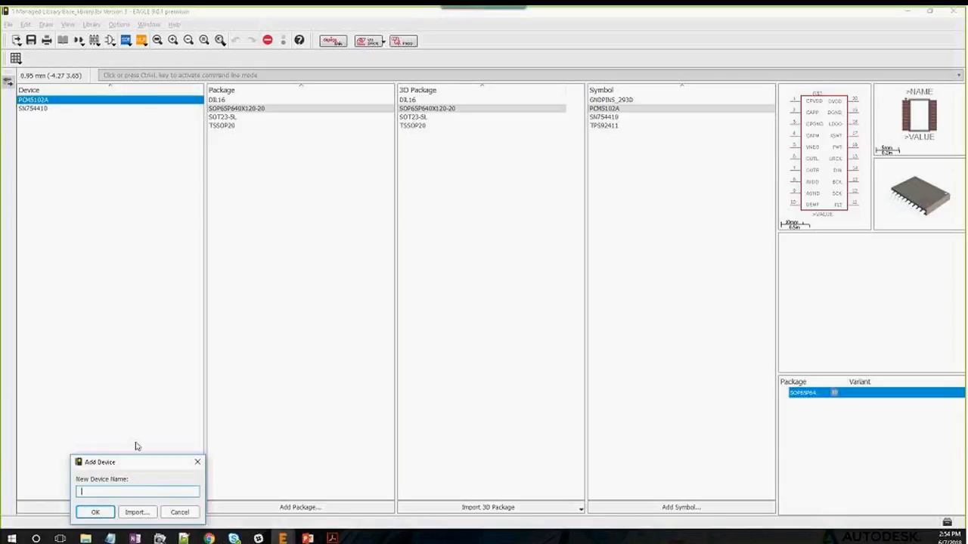
pyautogui.write('TP92411')
pyautogui.click(95, 512)
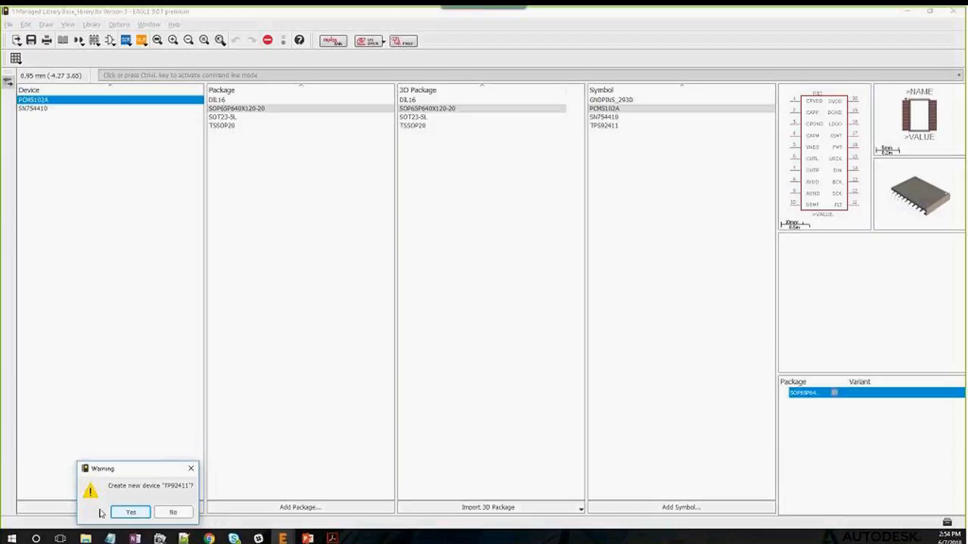
pyautogui.click(132, 512)
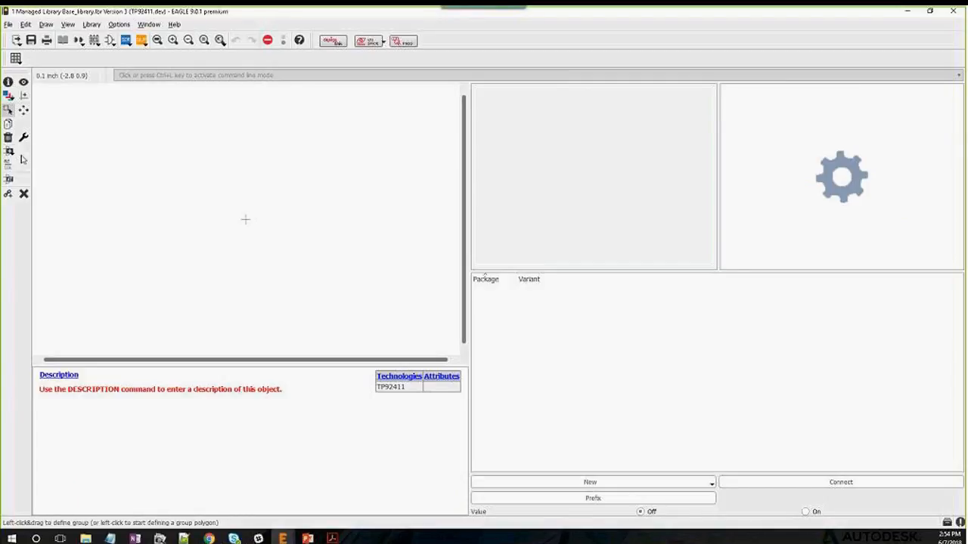
# Place the TPS92411 symbol once as the device's gate
pyautogui.click(8, 152)
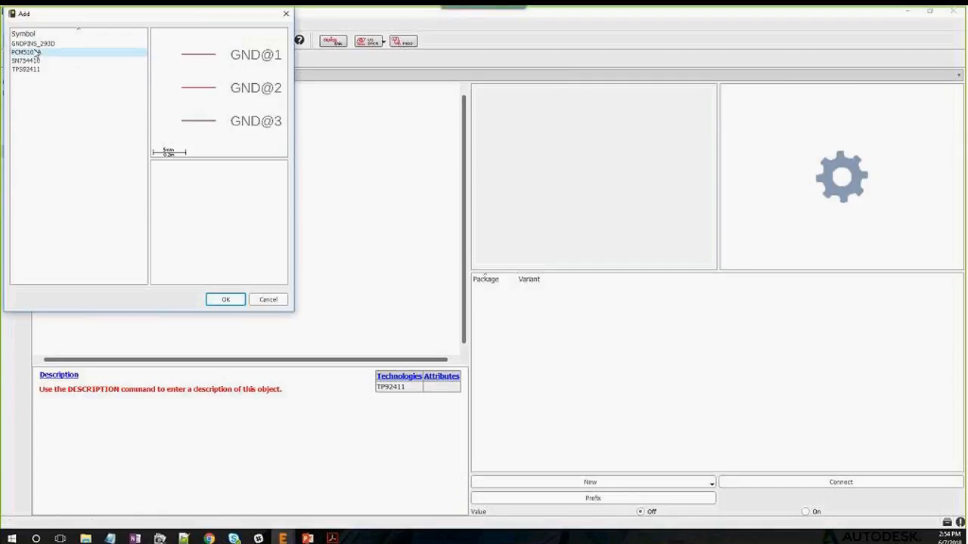
pyautogui.click(41, 69)
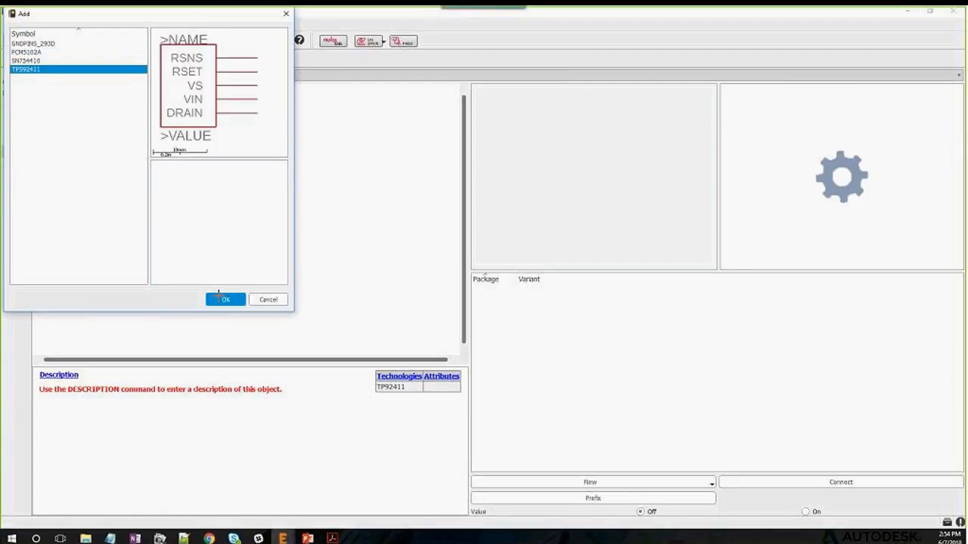
pyautogui.click(220, 298)
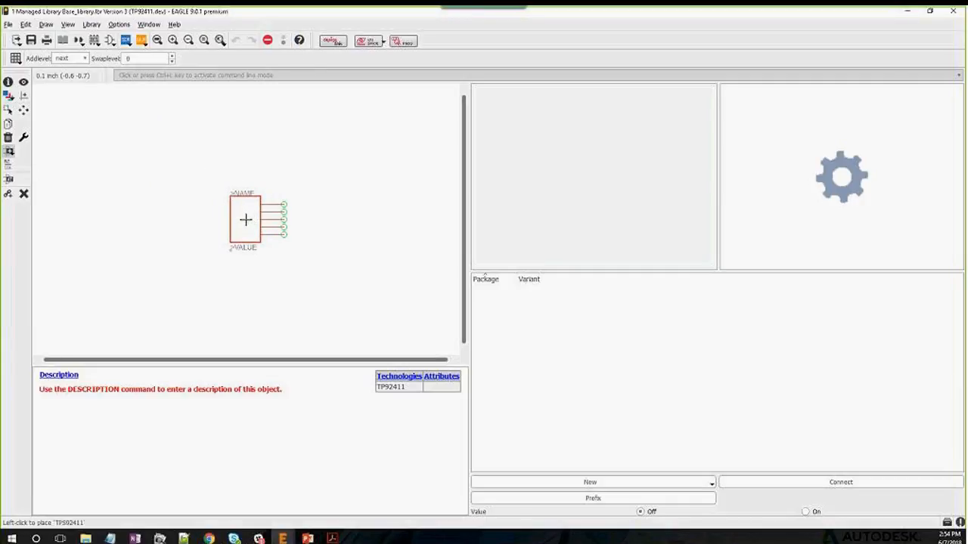
pyautogui.click(245, 220)
pyautogui.press('Escape')
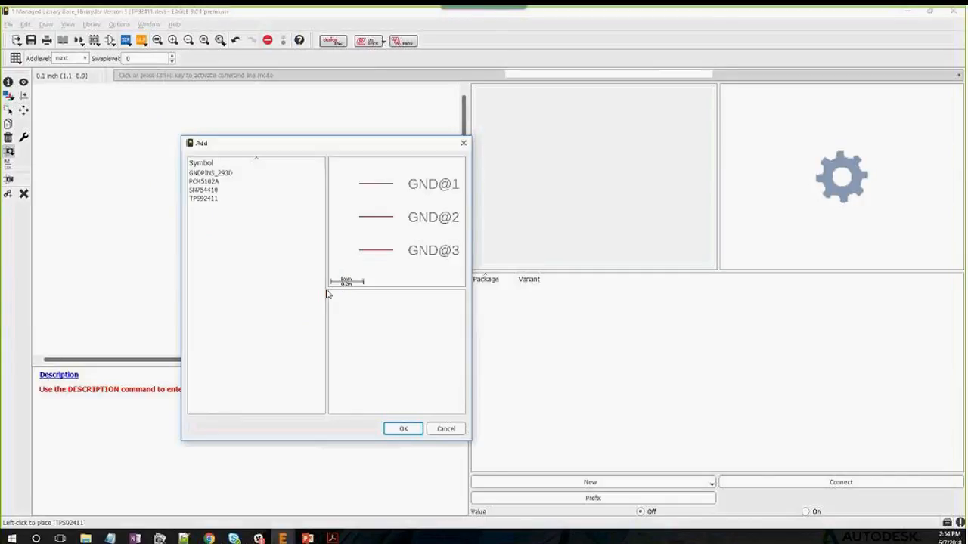
pyautogui.press('Escape')
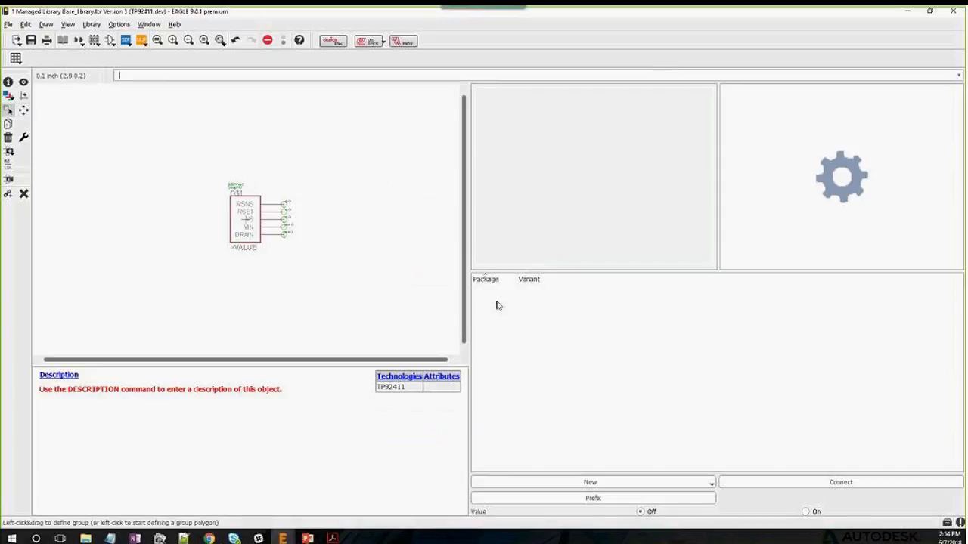
pyautogui.click(586, 482)
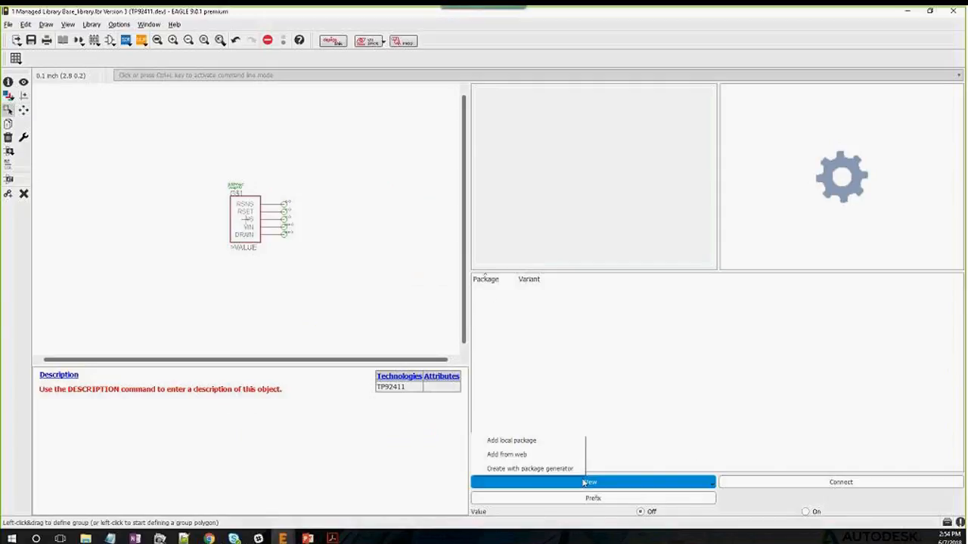
# Add SOT23-5L as the TP92411 device's package variant
pyautogui.click(522, 442)
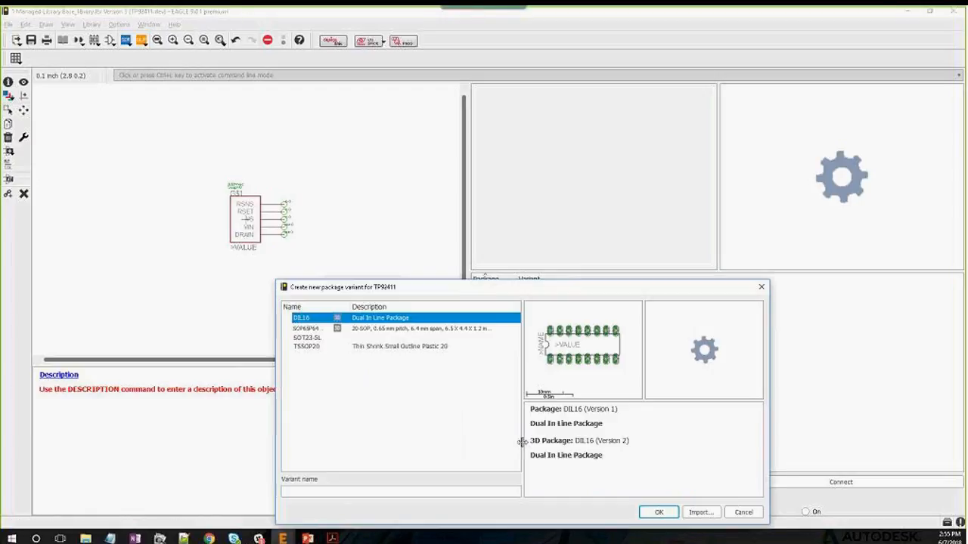
pyautogui.click(331, 339)
pyautogui.click(659, 513)
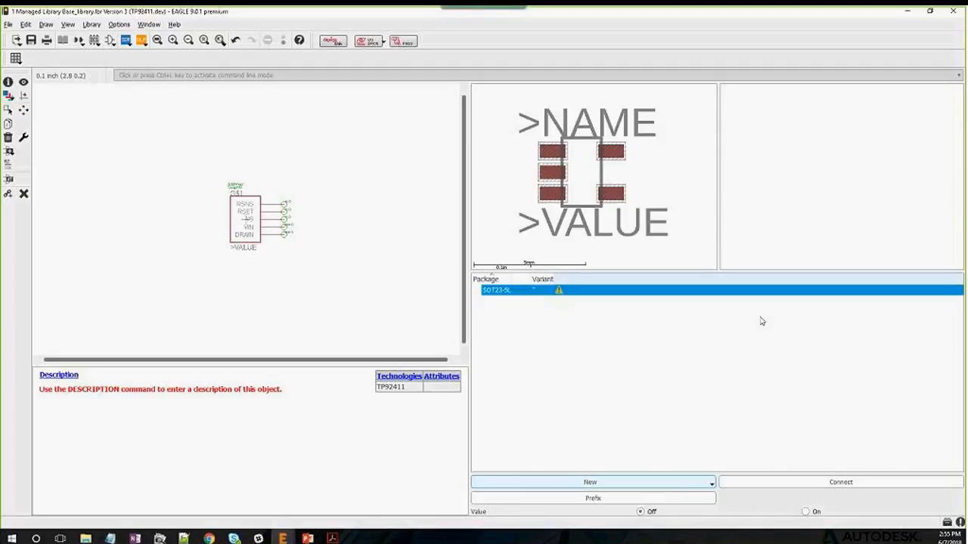
# Set the device name prefix to IC
pyautogui.click(695, 499)
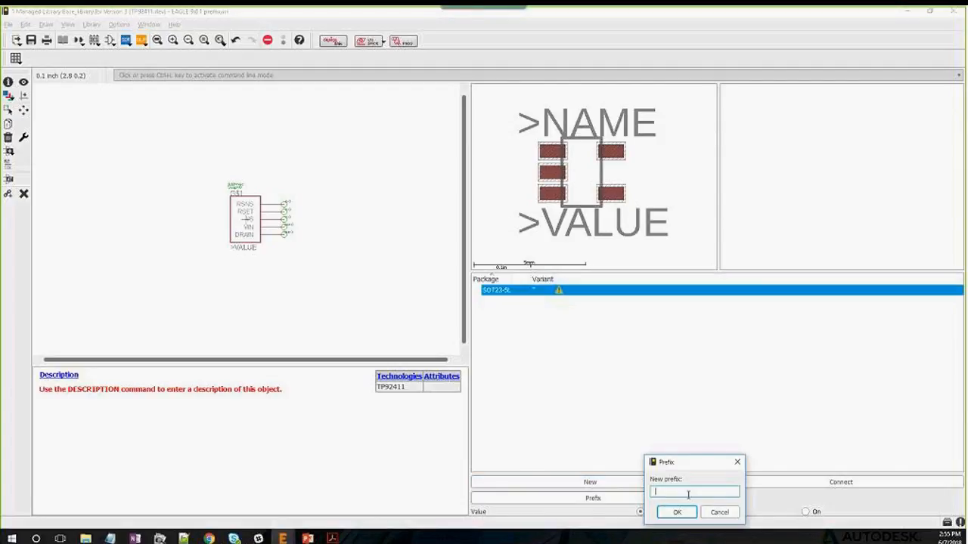
pyautogui.write('IC')
pyautogui.click(677, 513)
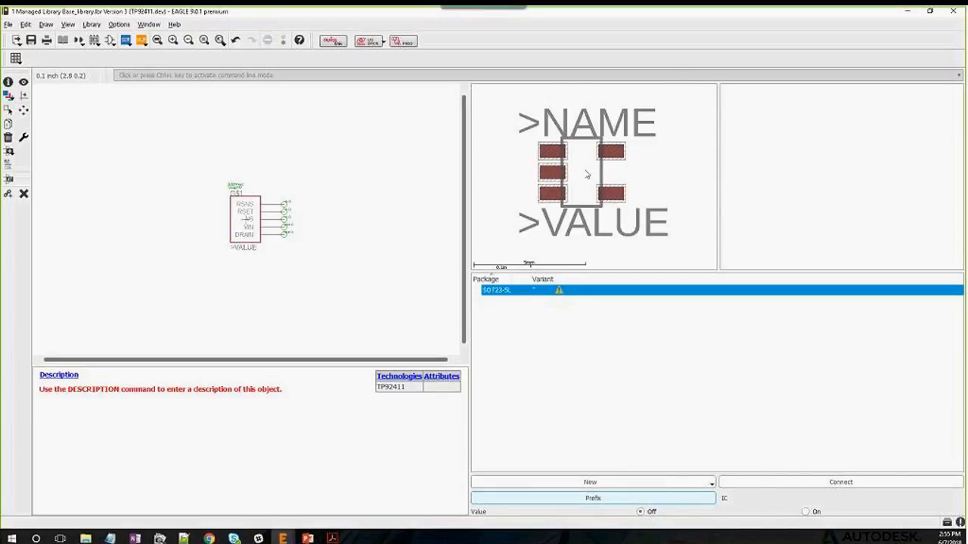
pyautogui.click(816, 486)
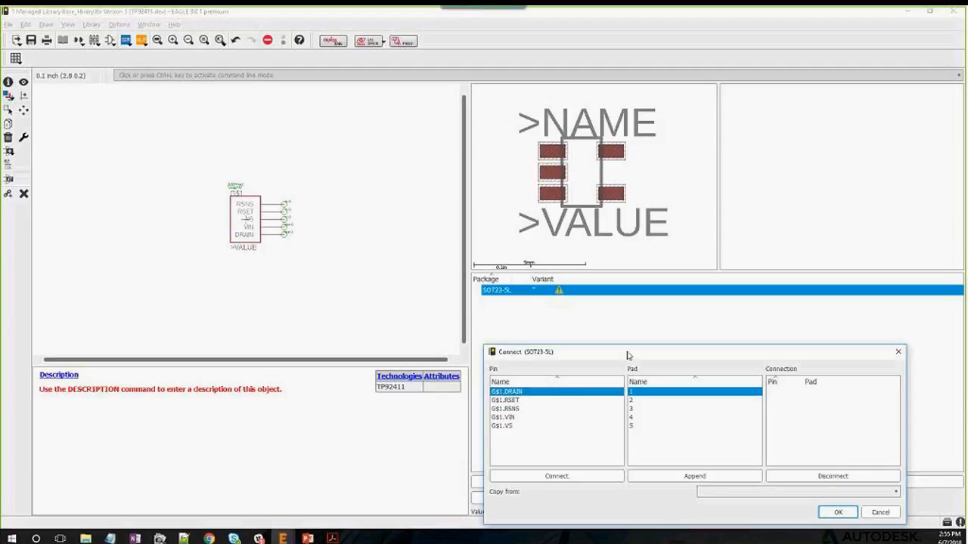
# Connect RSET→1, VS→2, VIN→3, DRAIN→4, RSNS→5 and confirm the mapping
pyautogui.moveTo(627, 355); pyautogui.dragTo(500, 252)
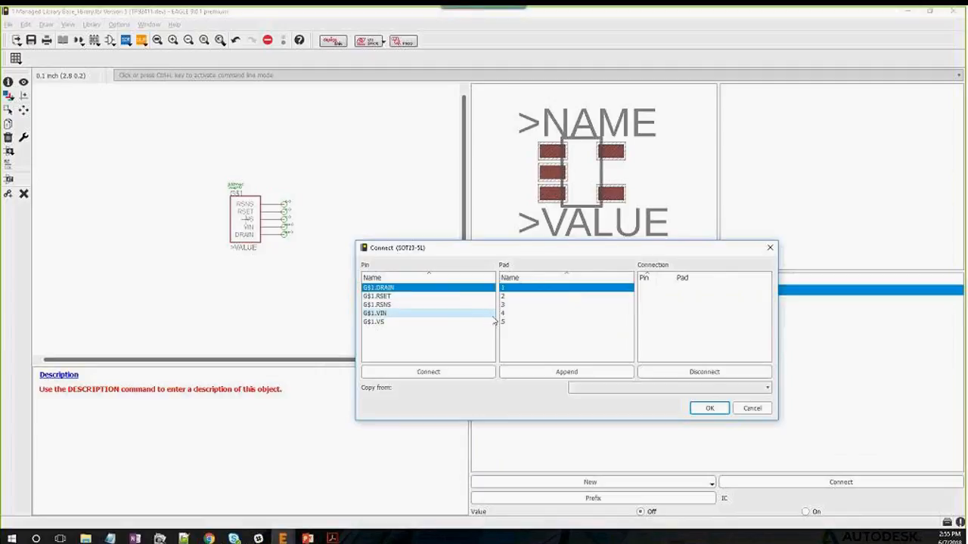
pyautogui.click(414, 296)
pyautogui.click(427, 373)
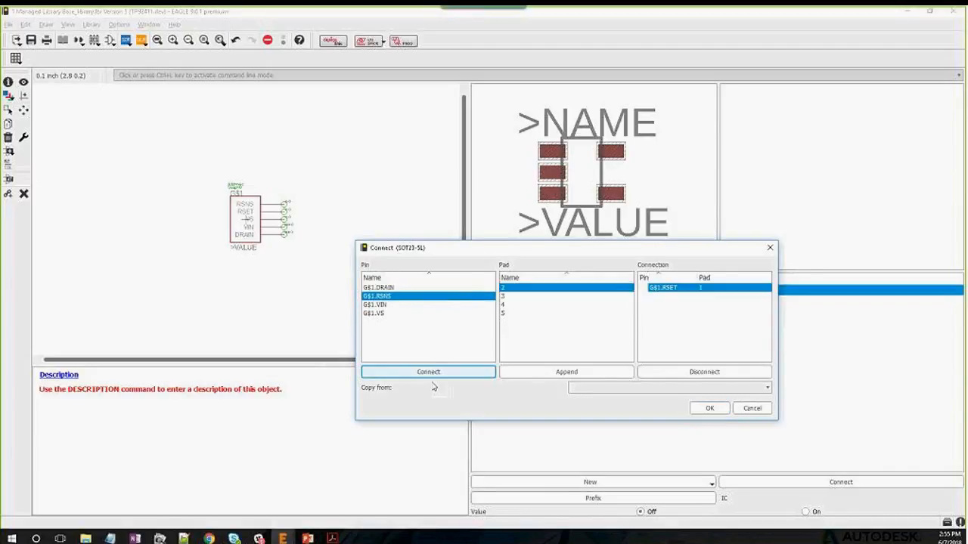
pyautogui.click(385, 313)
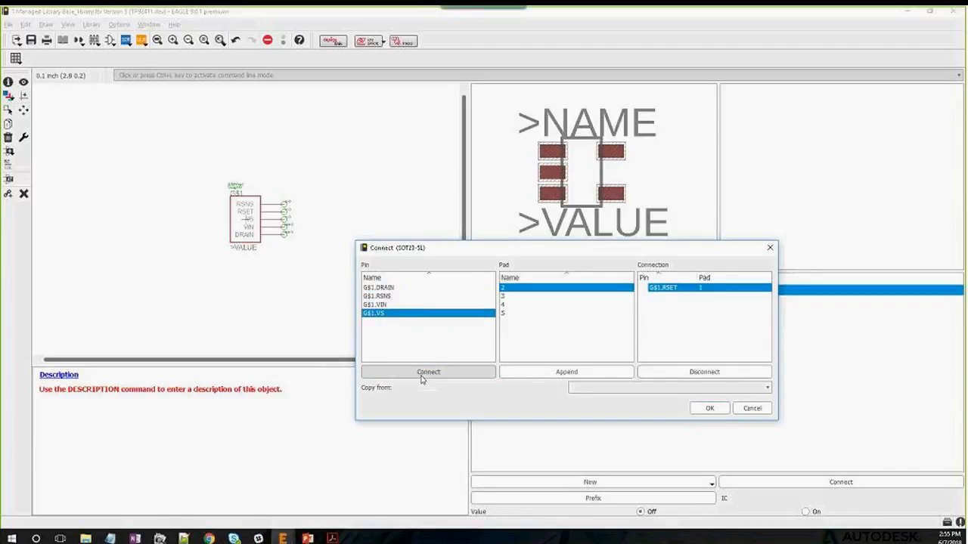
pyautogui.click(428, 373)
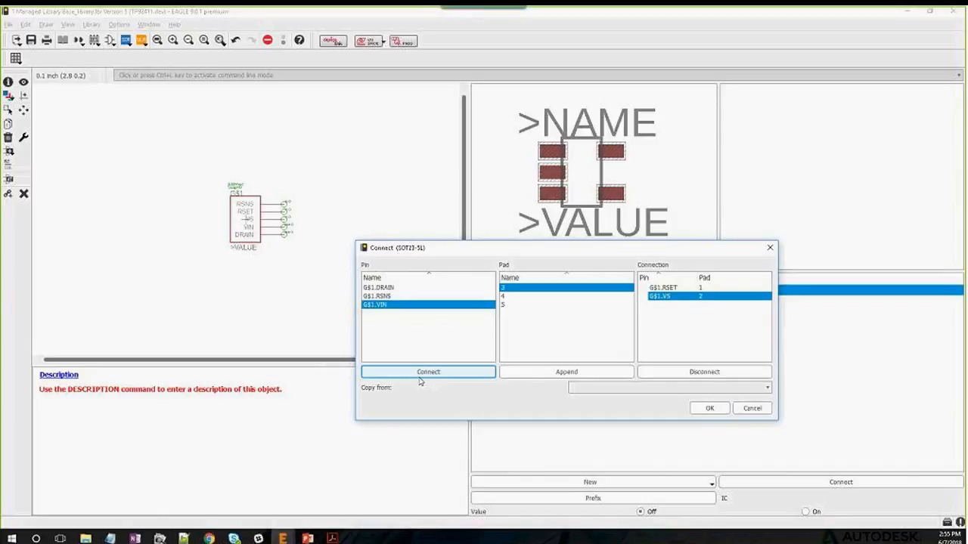
pyautogui.click(409, 372)
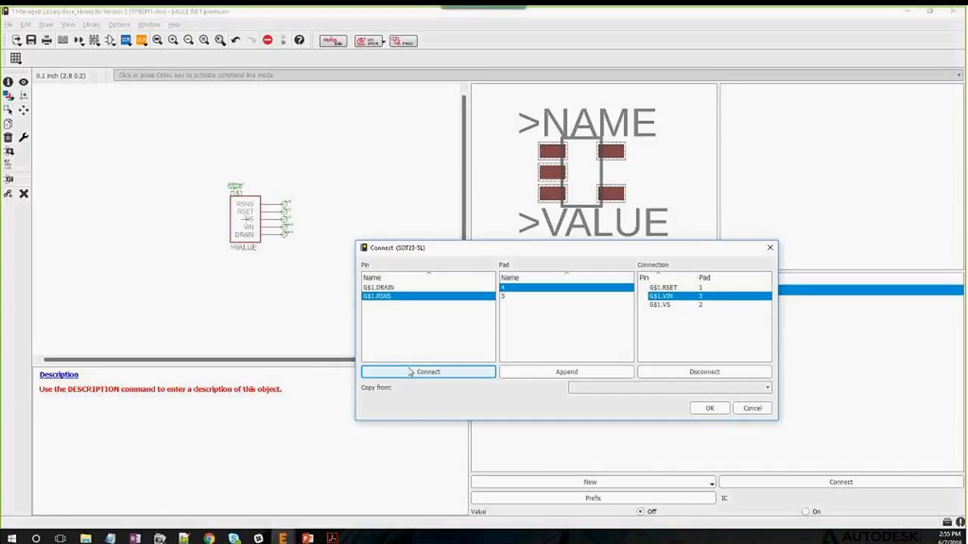
pyautogui.click(384, 290)
pyautogui.click(408, 372)
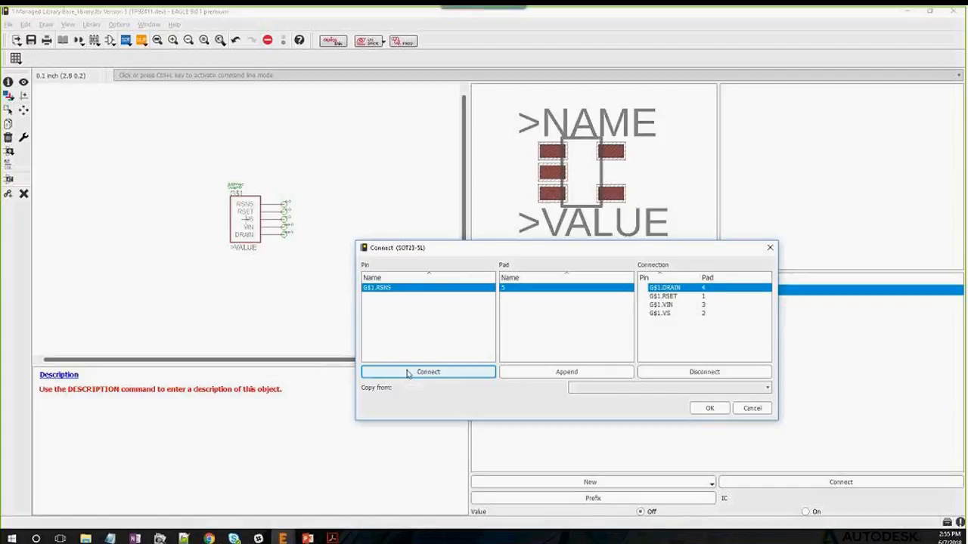
pyautogui.click(407, 372)
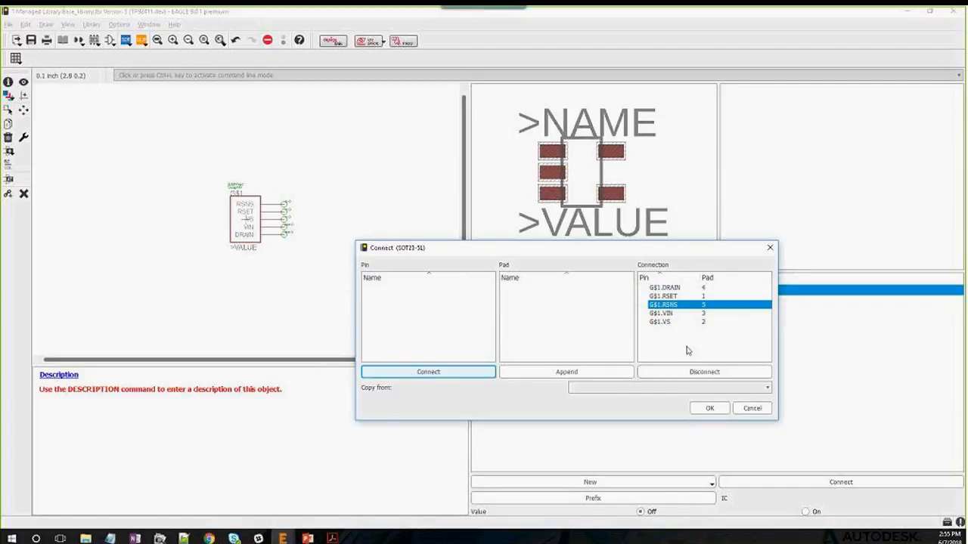
pyautogui.click(710, 408)
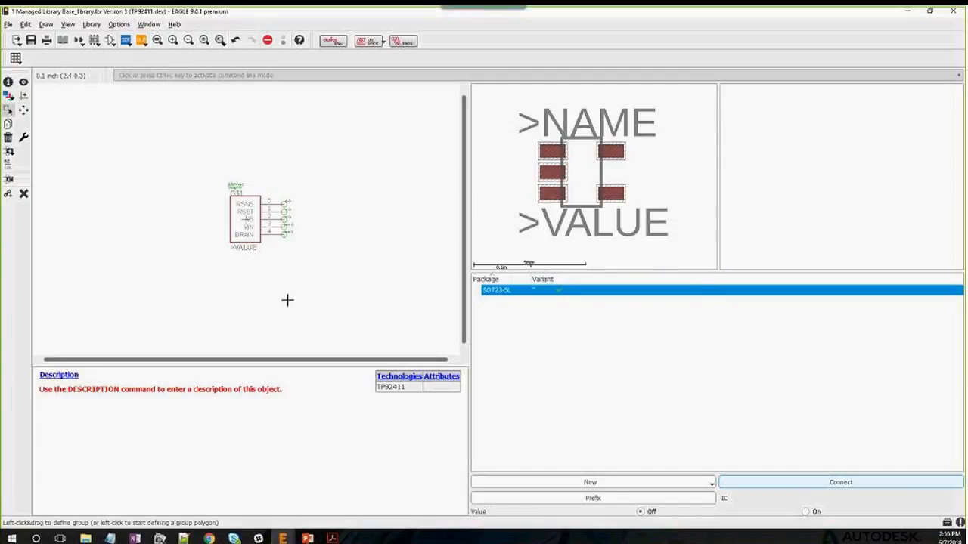
# Write a description with a bold TPS92411 headline and 'Offline AC floating switch'
pyautogui.click(68, 378)
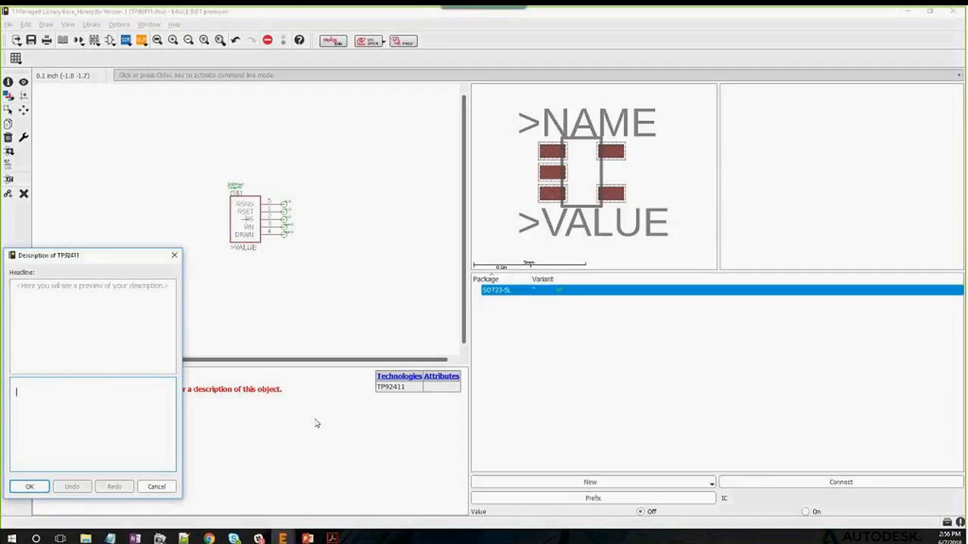
pyautogui.write('<b>TPS')
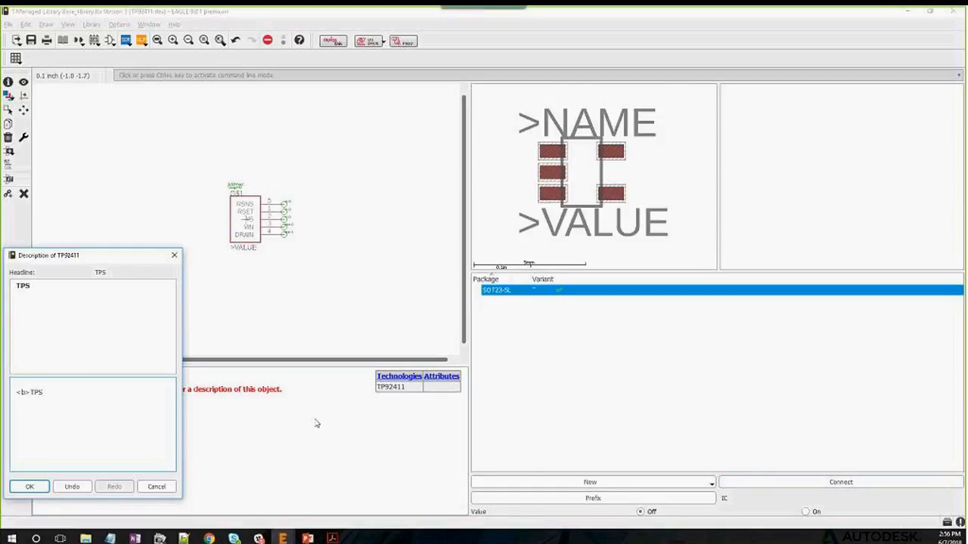
pyautogui.write('92411</b><br>')
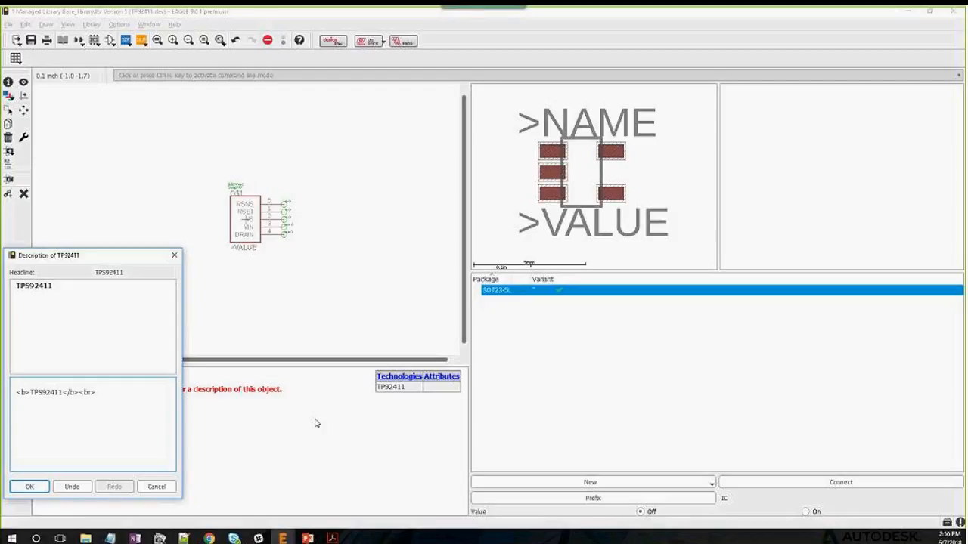
pyautogui.press('Return')
pyautogui.write('Offline AC floating ')
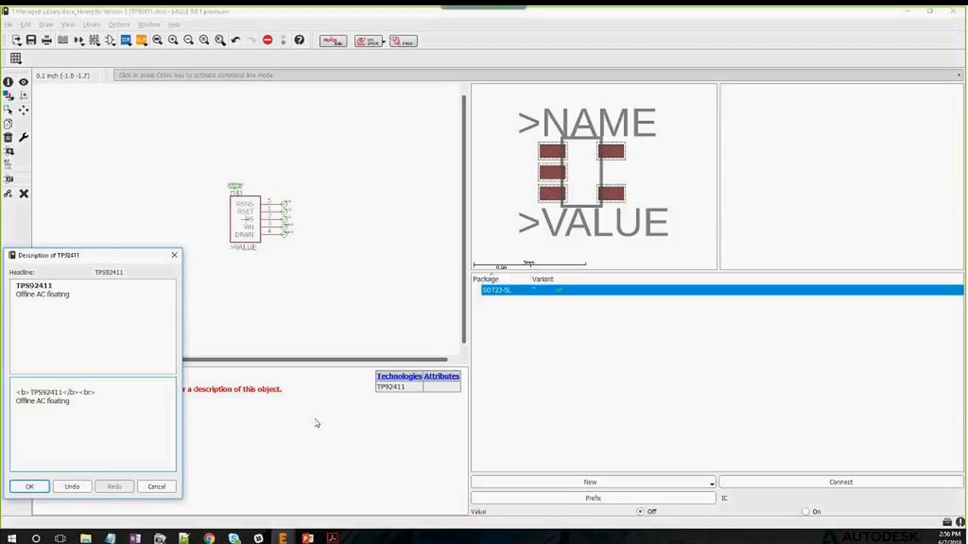
pyautogui.write('switch<br>')
# Begin an <a href=" link line and copy the datasheet URL from Chrome
pyautogui.press('Return')
pyautogui.write('<a href="')
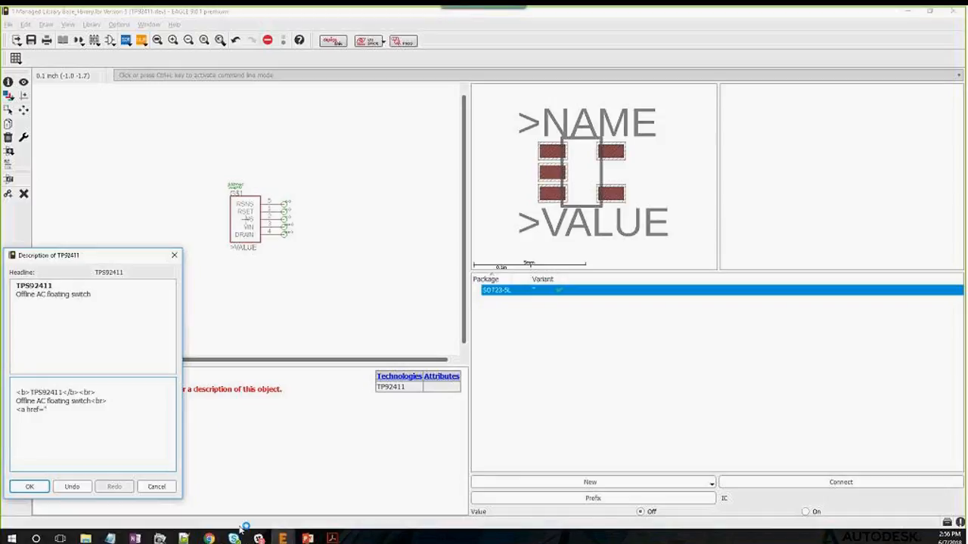
pyautogui.moveTo(209, 538)
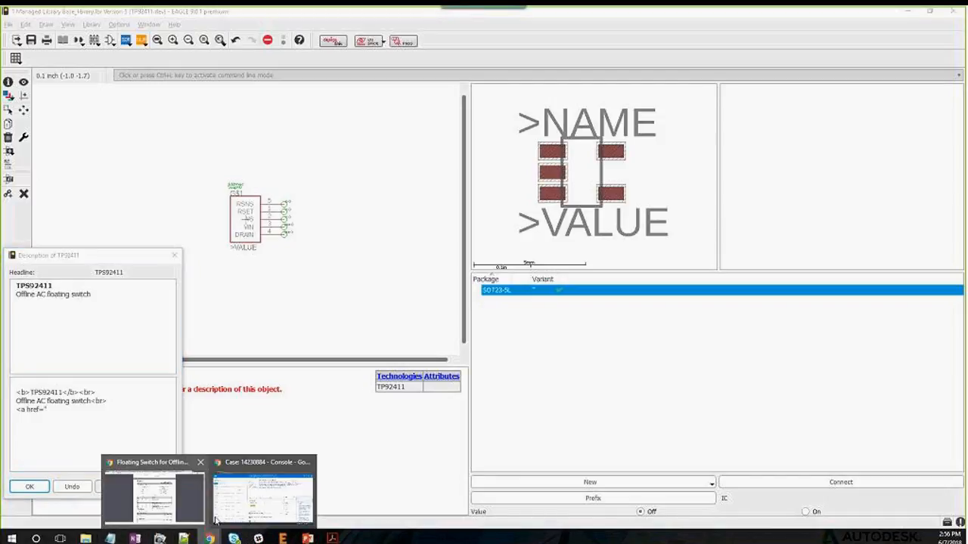
pyautogui.click(162, 506)
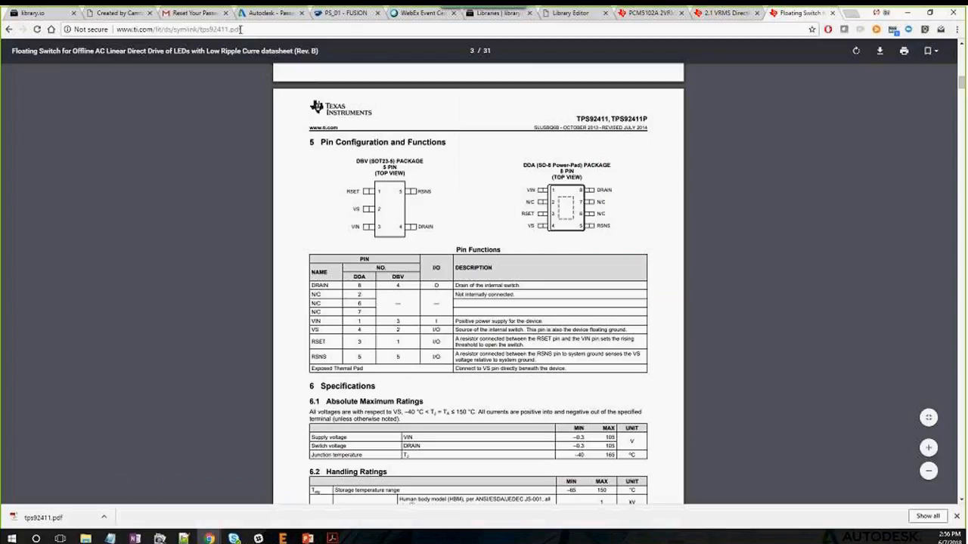
pyautogui.click(242, 29)
pyautogui.hotkey('ctrl', 'c')
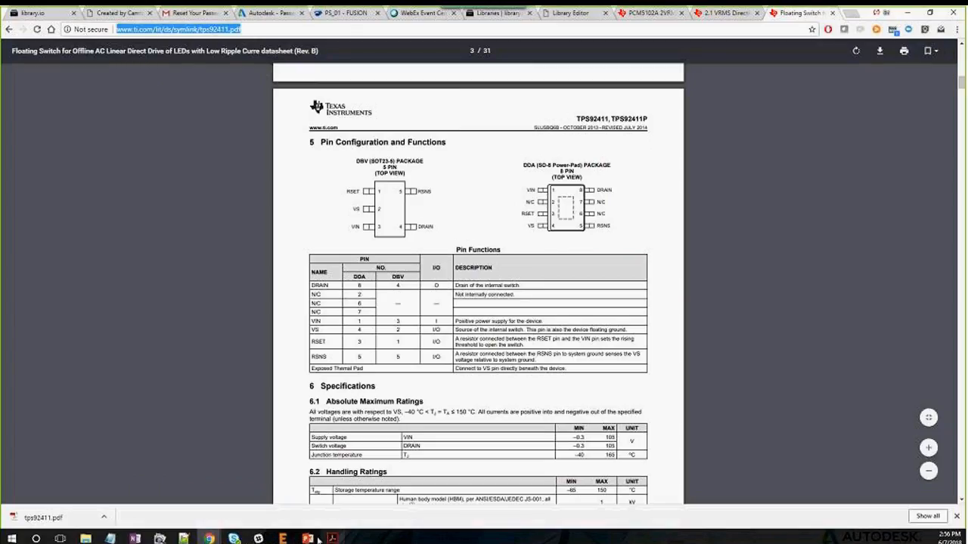
# Paste the datasheet URL, close the link as 'Datasheet', and apply the description
pyautogui.moveTo(282, 539)
pyautogui.click(176, 466)
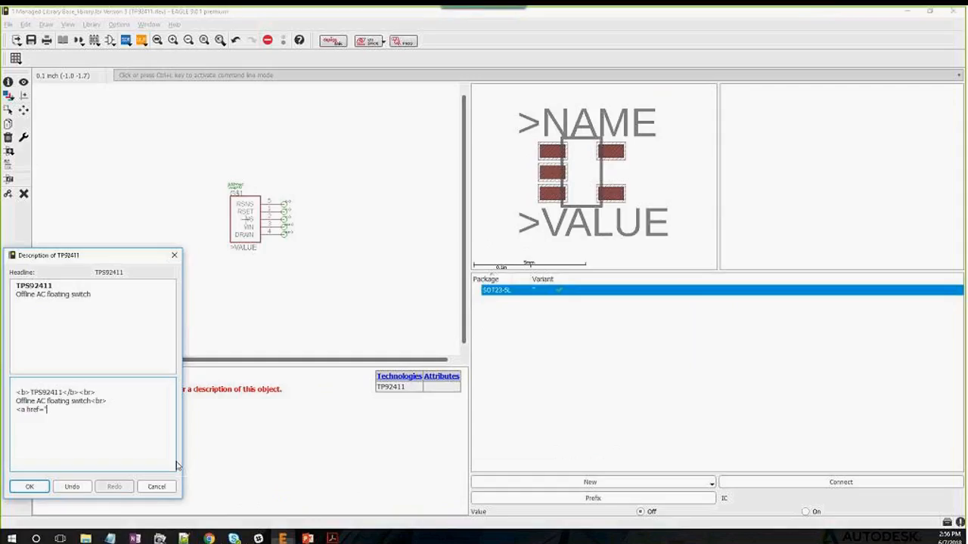
pyautogui.hotkey('ctrl', 'v')
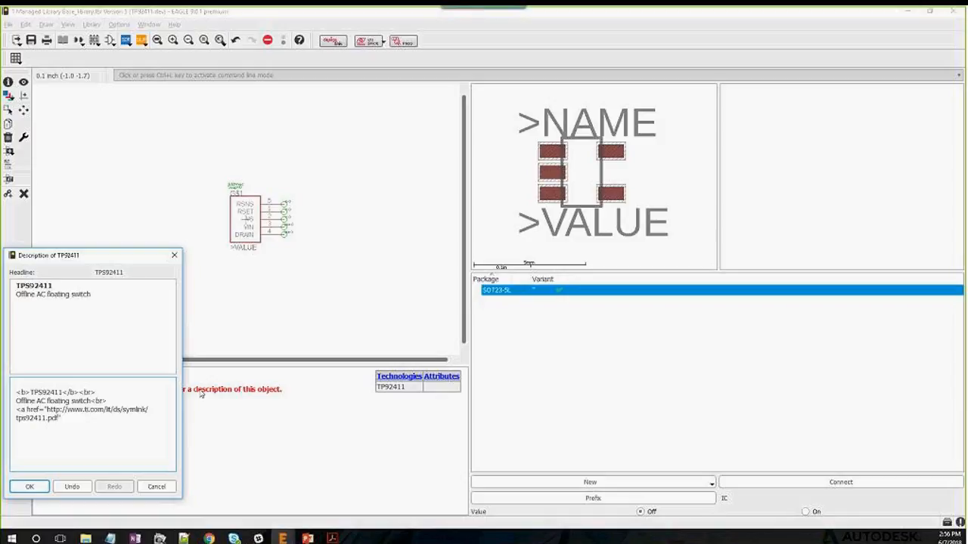
pyautogui.write('>Datasheet</a>')
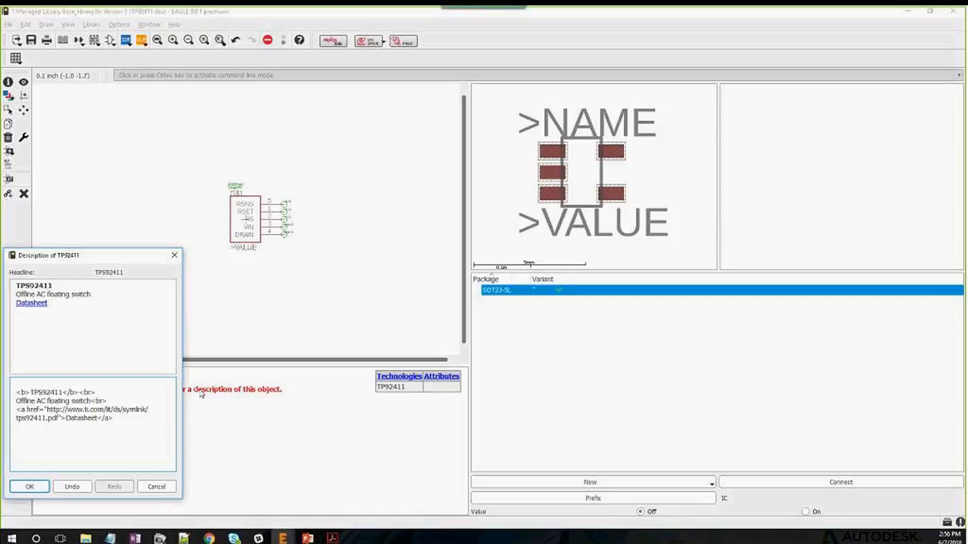
pyautogui.click(29, 487)
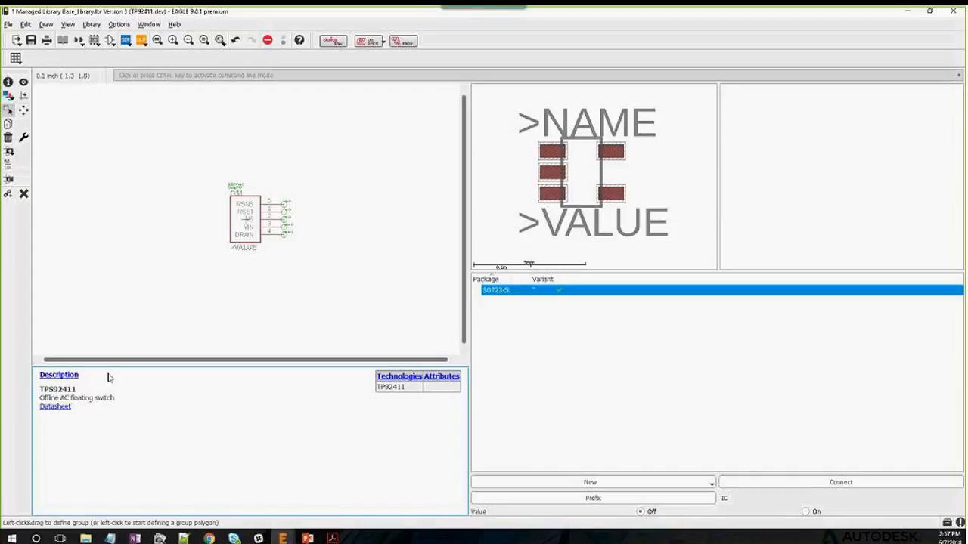
# Test the Datasheet link, close the duplicate Chrome tab, and minimize Chrome
pyautogui.click(65, 407)
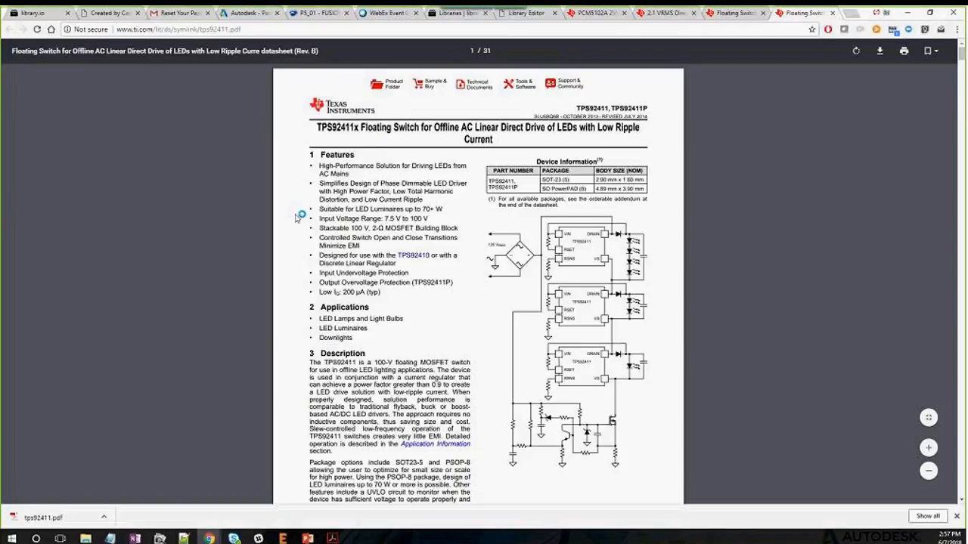
pyautogui.click(832, 13)
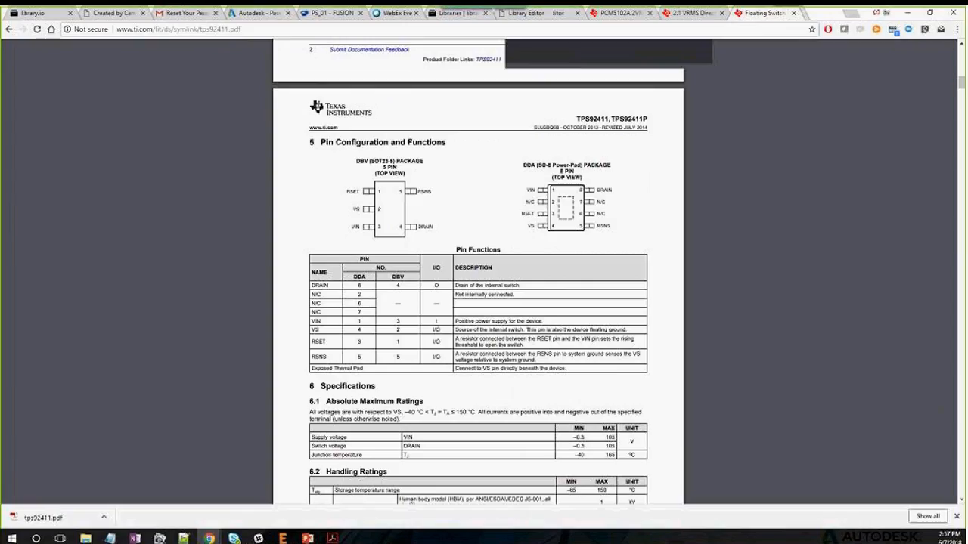
pyautogui.click(907, 13)
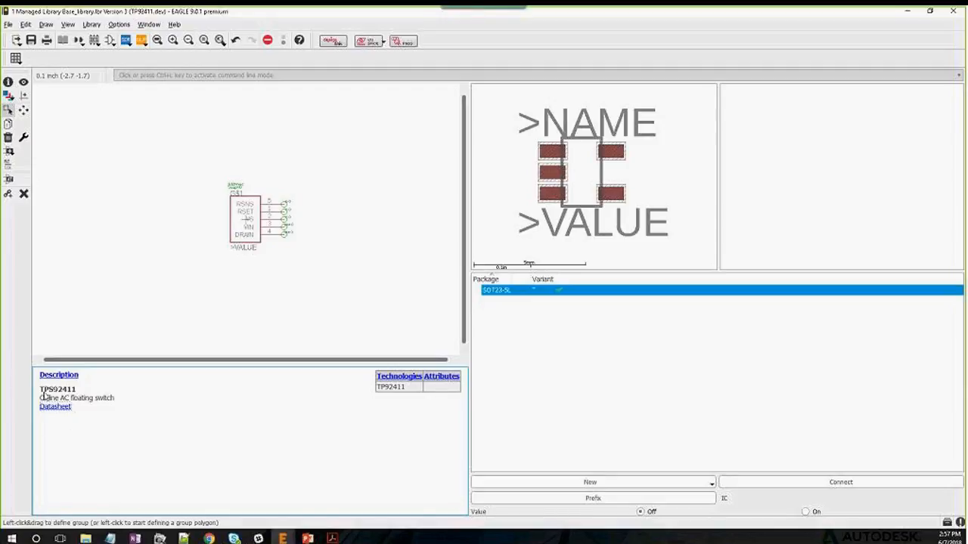
# Save Base_library and publish it as Version 4 including TP92411
pyautogui.click(31, 41)
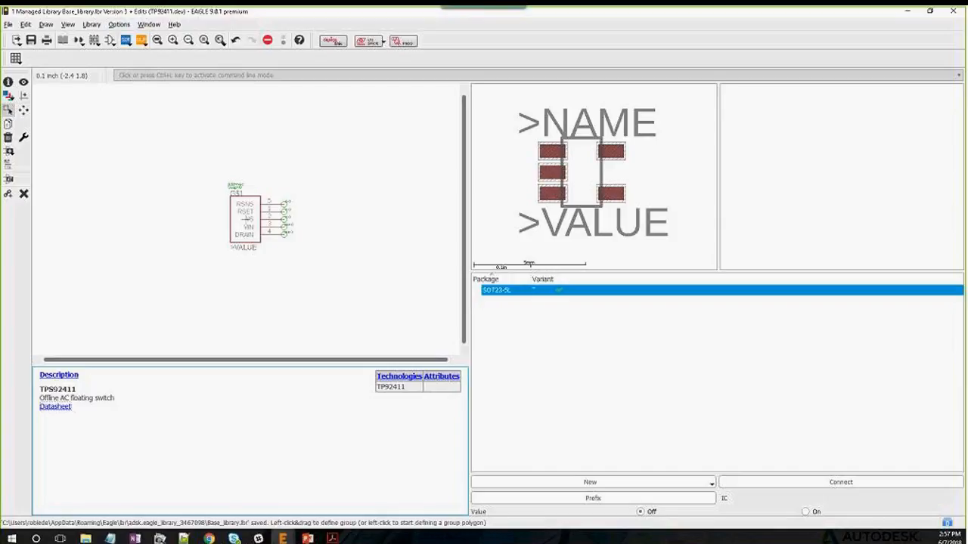
pyautogui.click(91, 25)
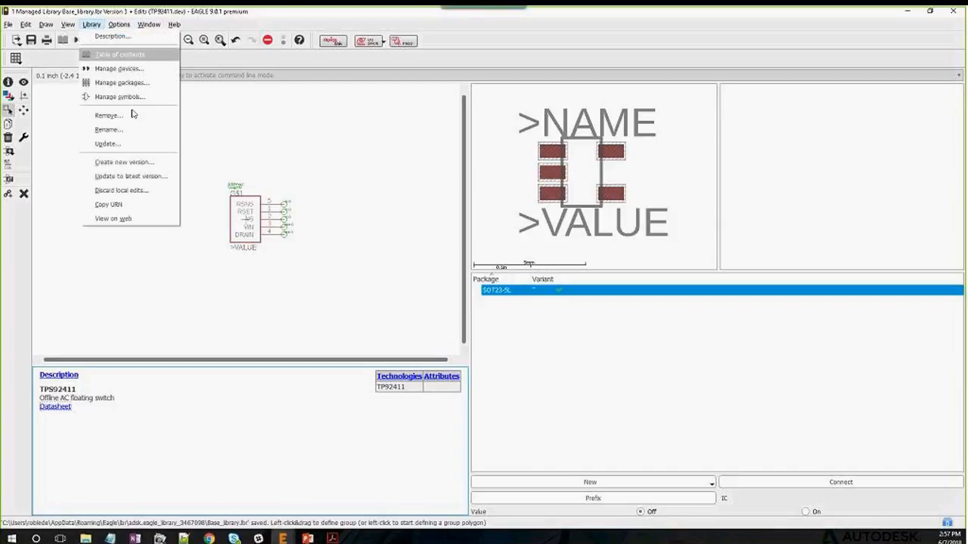
pyautogui.click(129, 164)
pyautogui.click(114, 182)
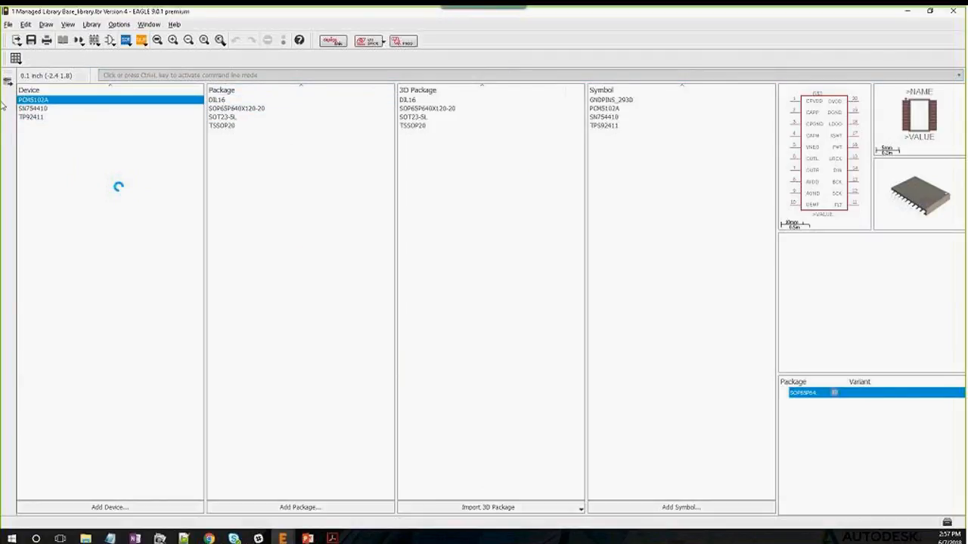
# Open Base_library in the web Library Editor and show SOT23-5L package details
pyautogui.click(90, 25)
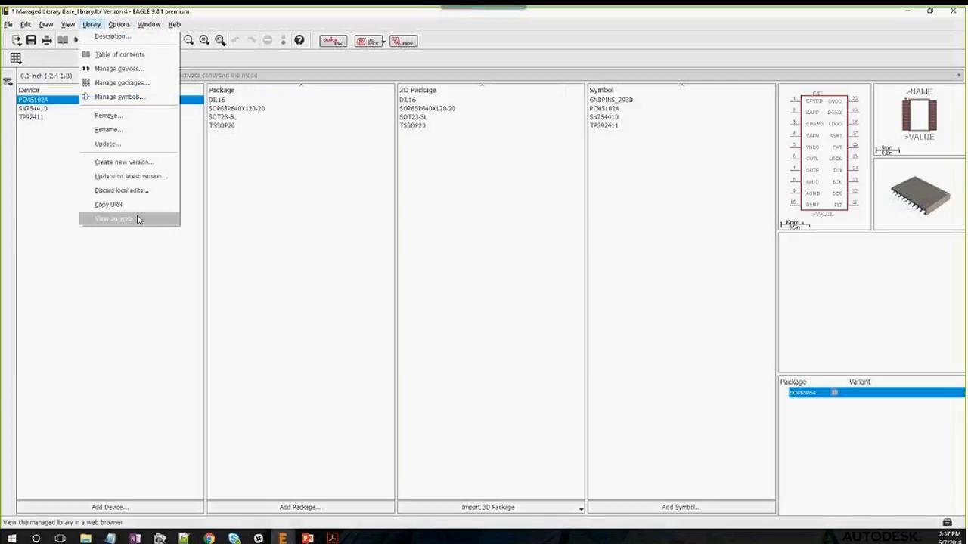
pyautogui.click(113, 219)
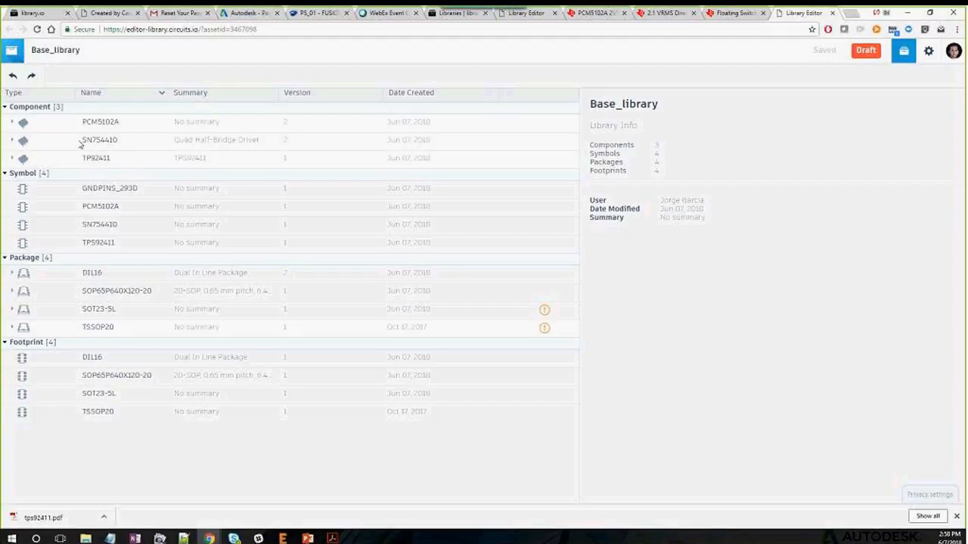
pyautogui.moveTo(543, 320)
pyautogui.click(92, 308)
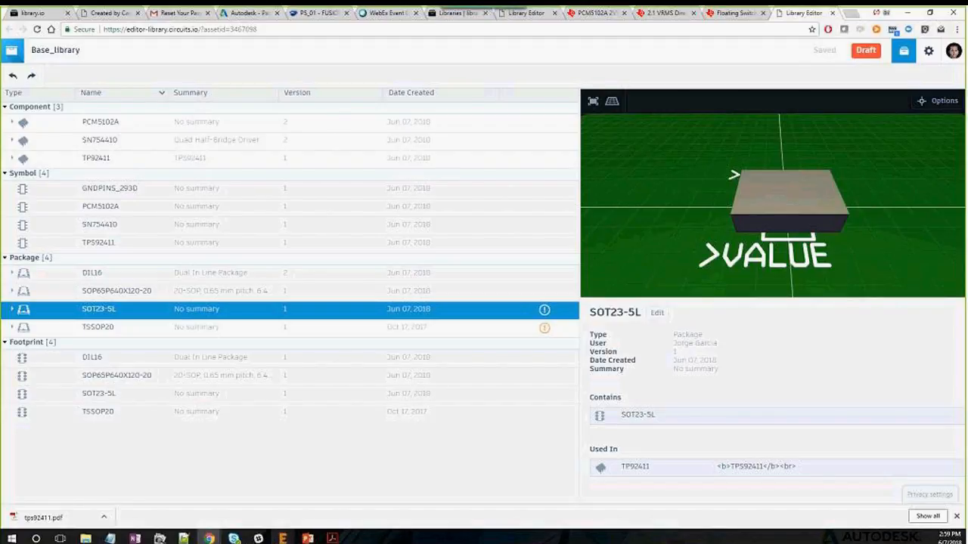
# In the EAGLE window, create a new empty library and launch the Package Generator
pyautogui.moveTo(281, 538)
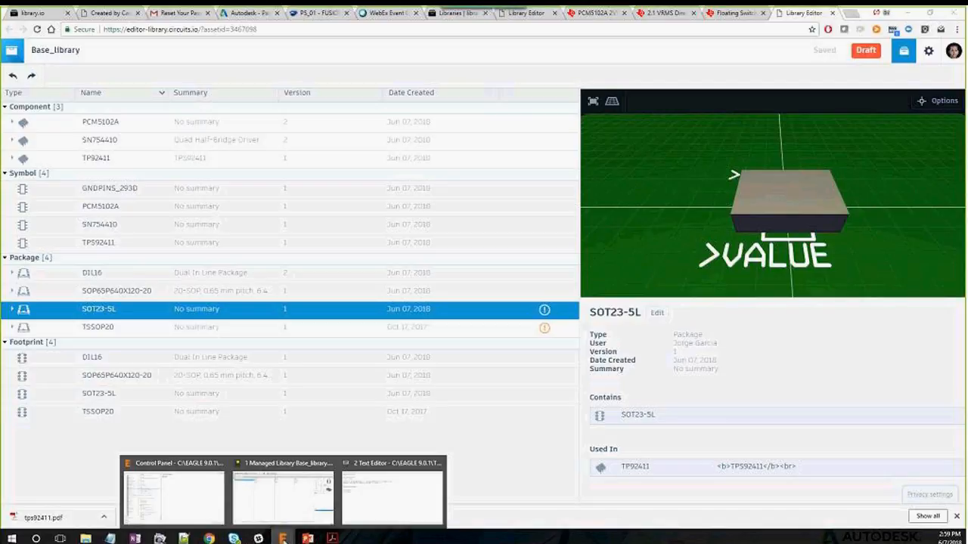
pyautogui.click(282, 496)
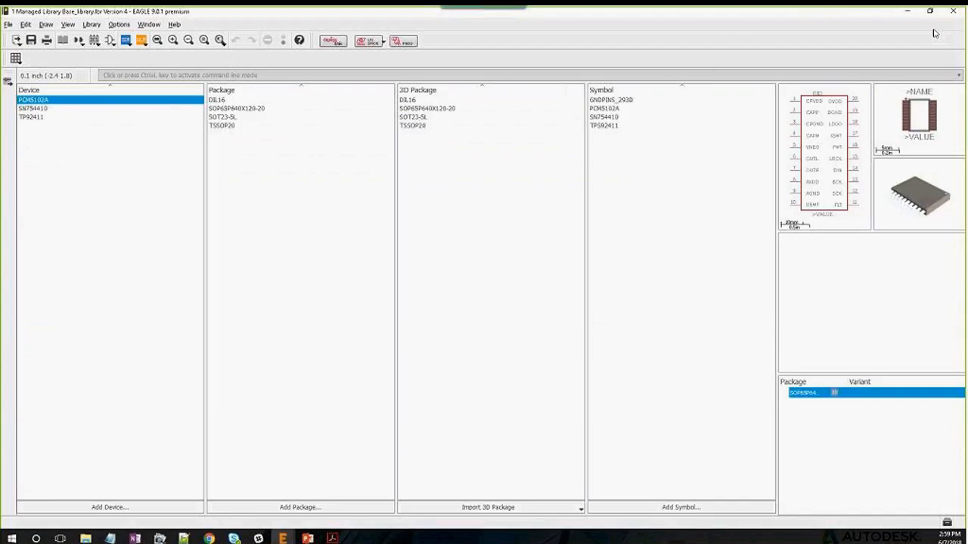
pyautogui.click(9, 26)
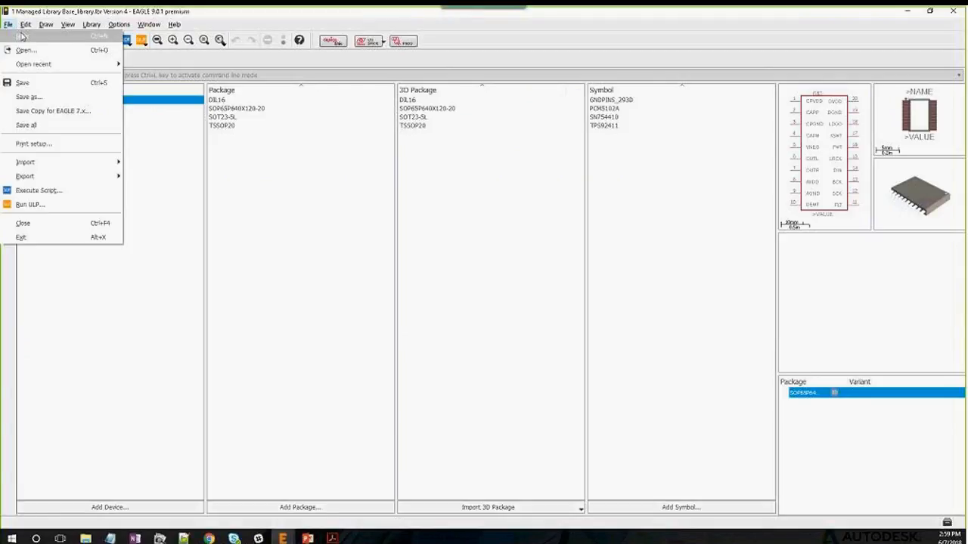
pyautogui.click(22, 36)
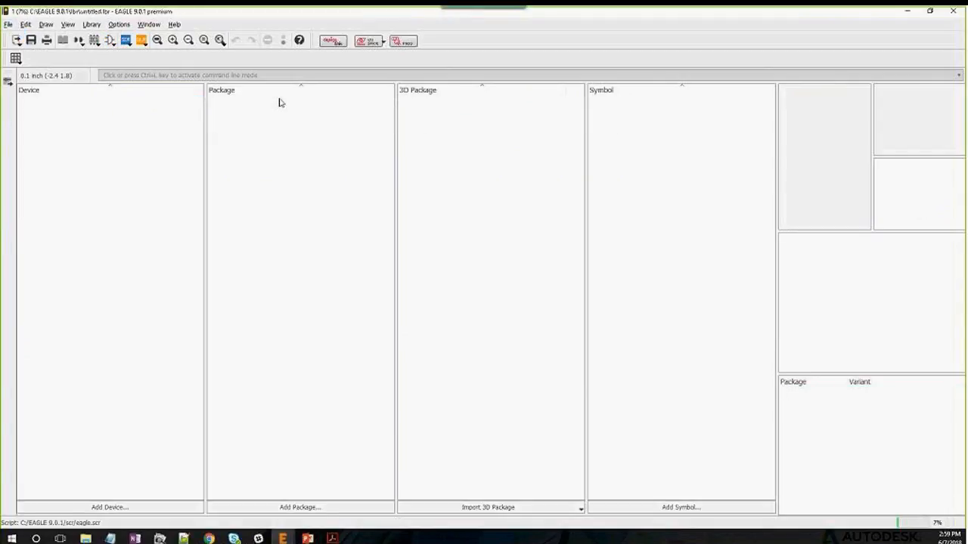
pyautogui.click(539, 507)
pyautogui.click(480, 495)
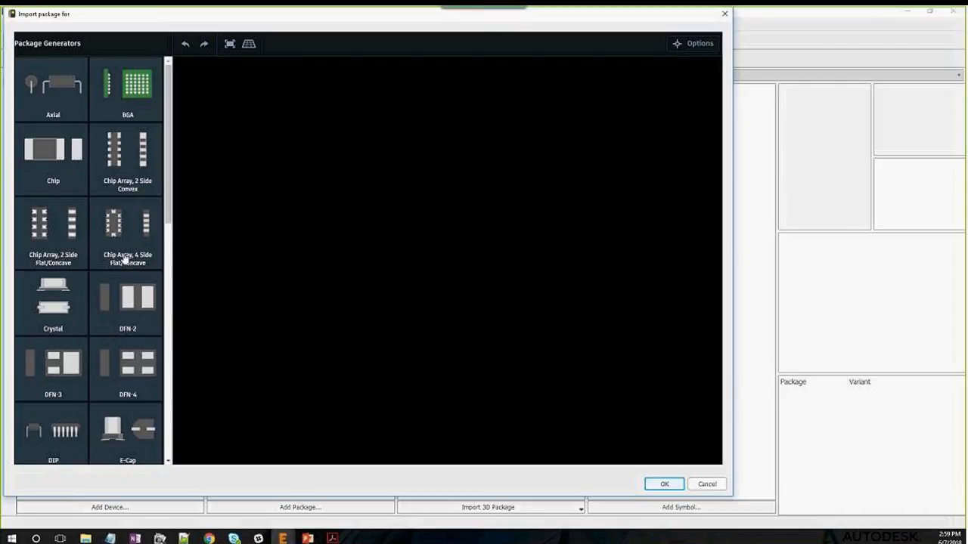
# Generate the axial resistor package RESAD1176W63L850D250B (8.5 mm body, 2.5 mm diameter) with default Resistor settings
pyautogui.moveTo(170, 162); pyautogui.dragTo(171, 164)
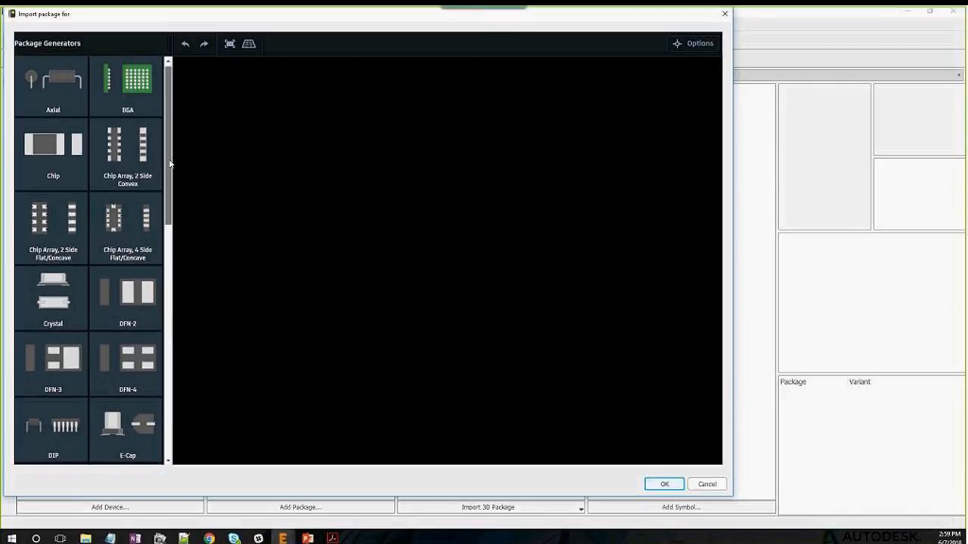
pyautogui.scroll(-1, 147, 152)
pyautogui.scroll(1, 147, 152)
pyautogui.click(49, 83)
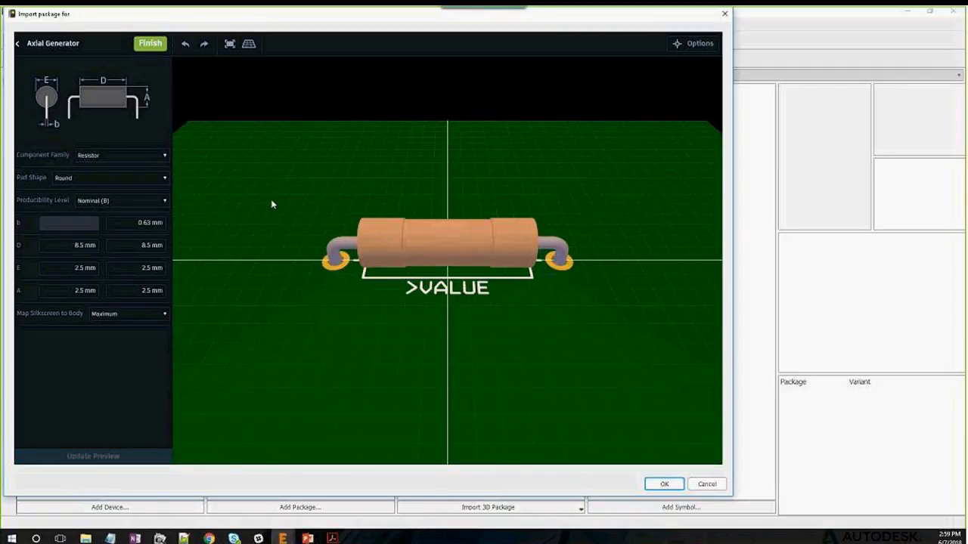
pyautogui.click(157, 45)
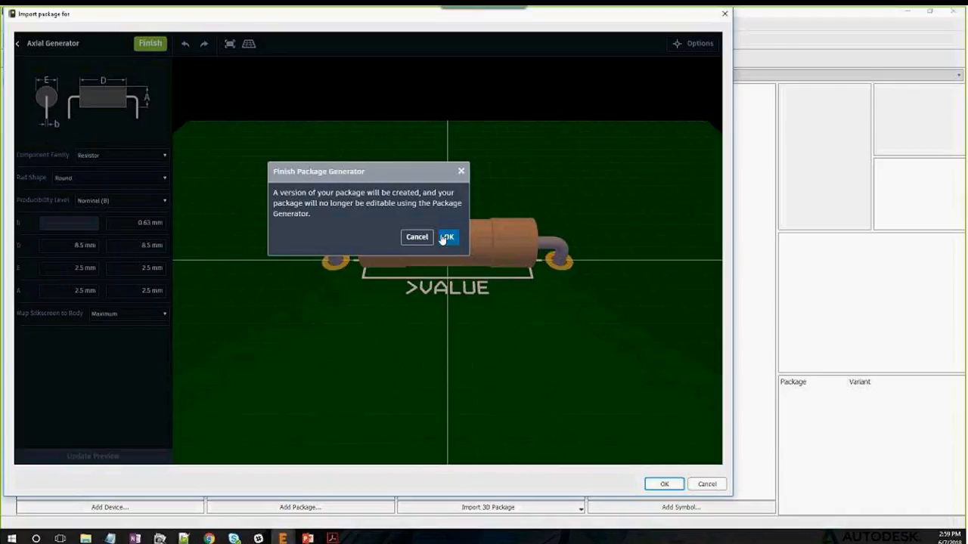
pyautogui.click(448, 238)
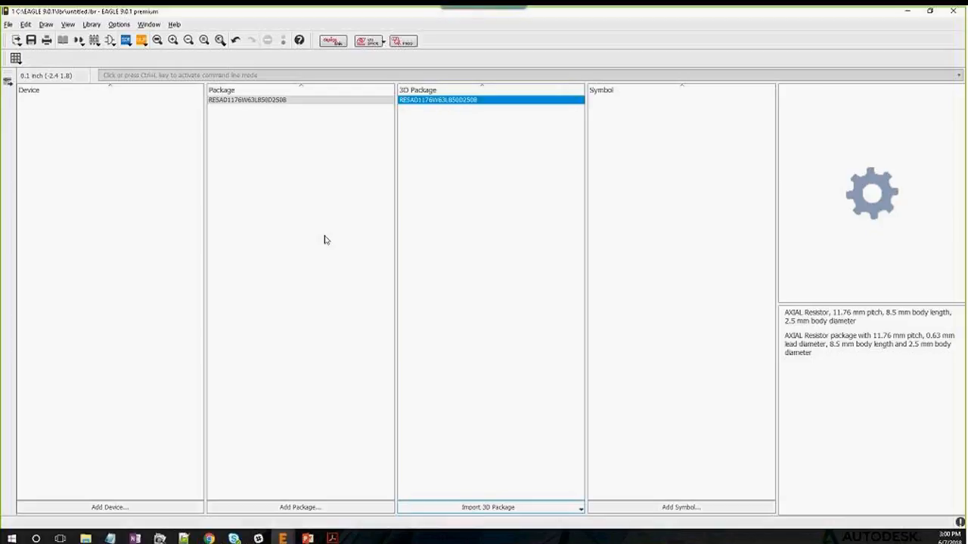
# Start a local 3D package import and browse the library list to rcl
pyautogui.click(573, 509)
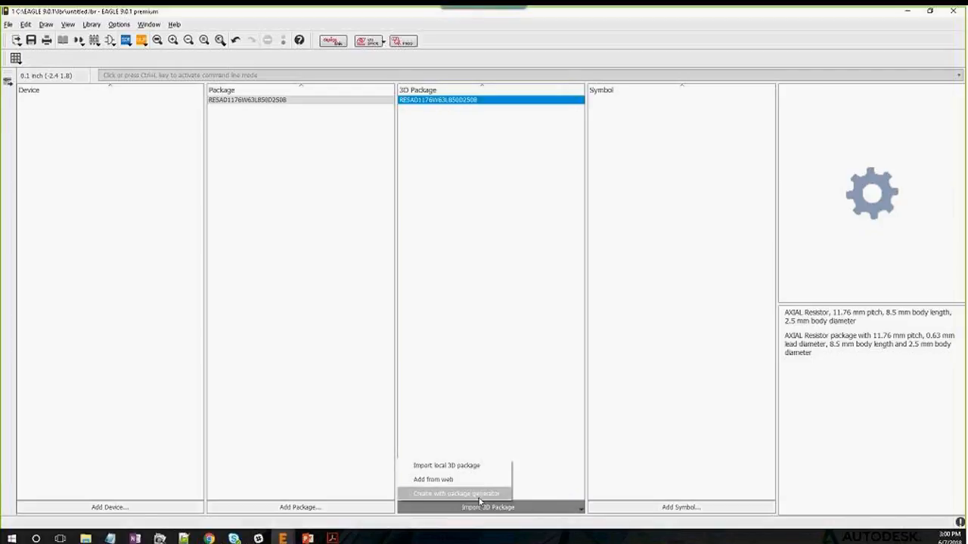
pyautogui.click(461, 467)
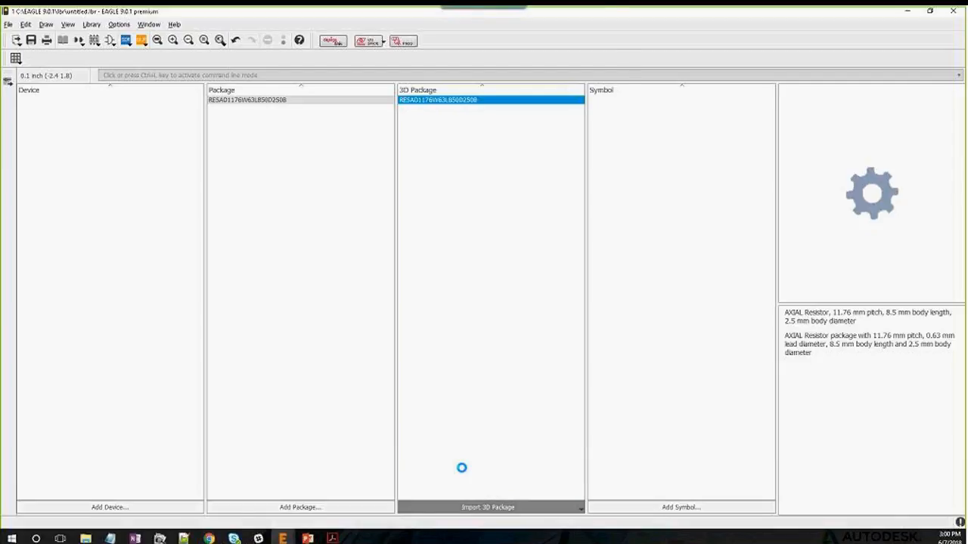
pyautogui.click(75, 108)
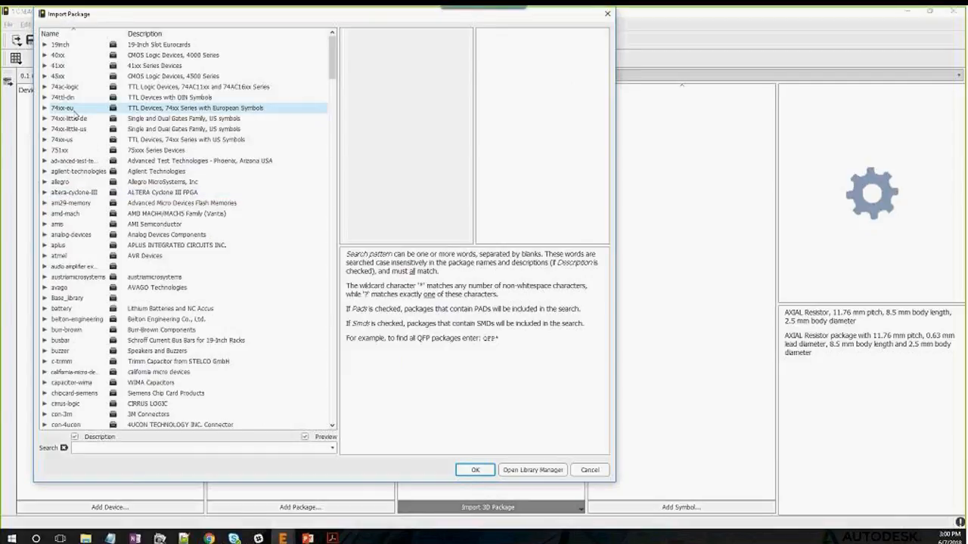
pyautogui.click(45, 108)
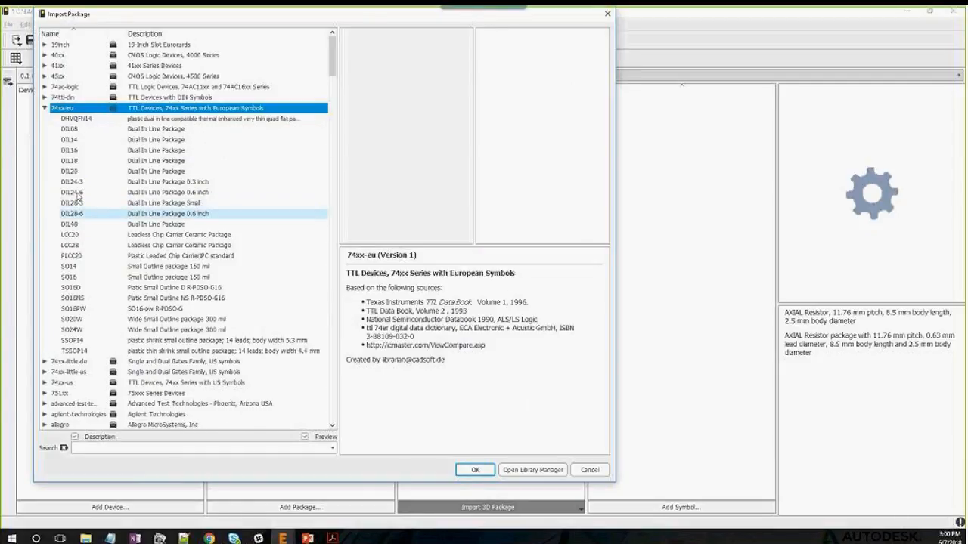
pyautogui.click(44, 109)
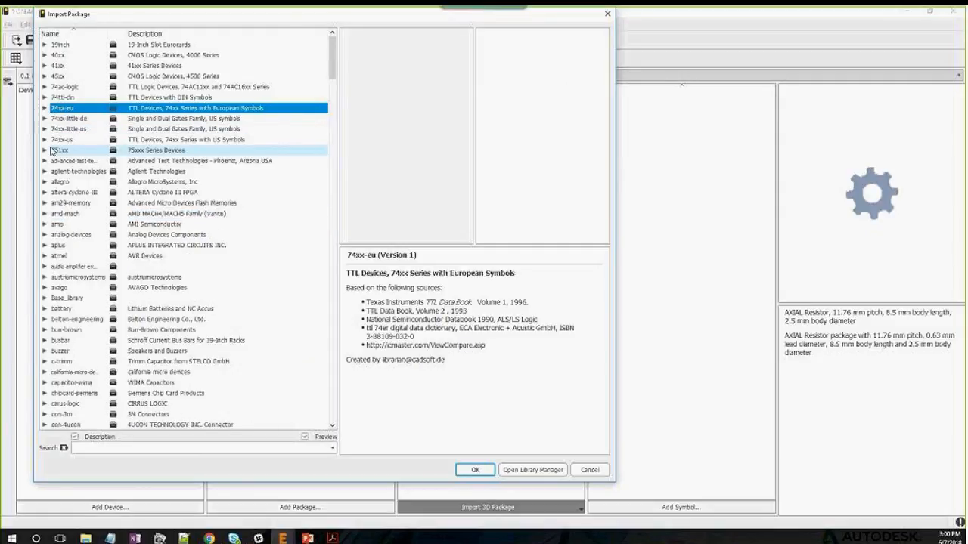
pyautogui.click(68, 214)
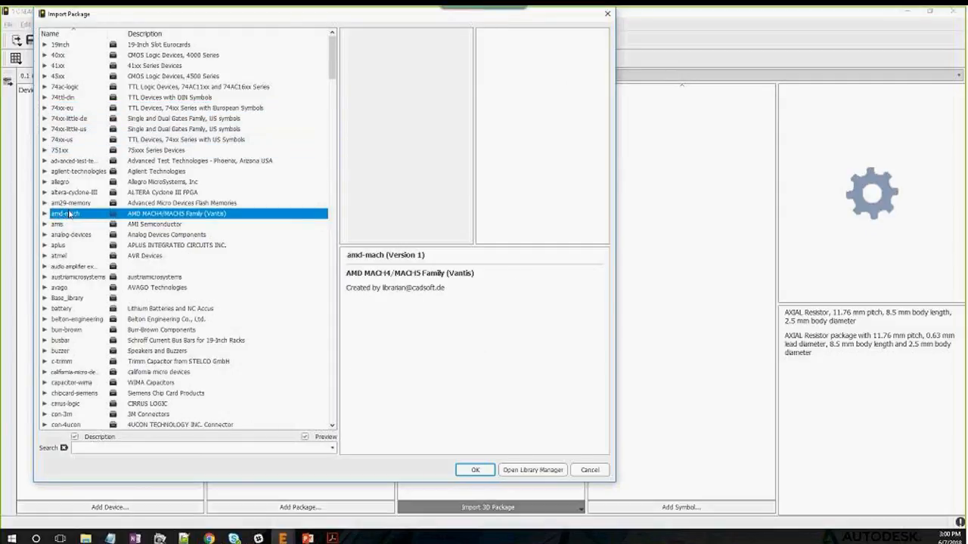
pyautogui.press('r')
# Import the A/3216-18W package from rcl, then preview it and the axial resistor
pyautogui.click(46, 414)
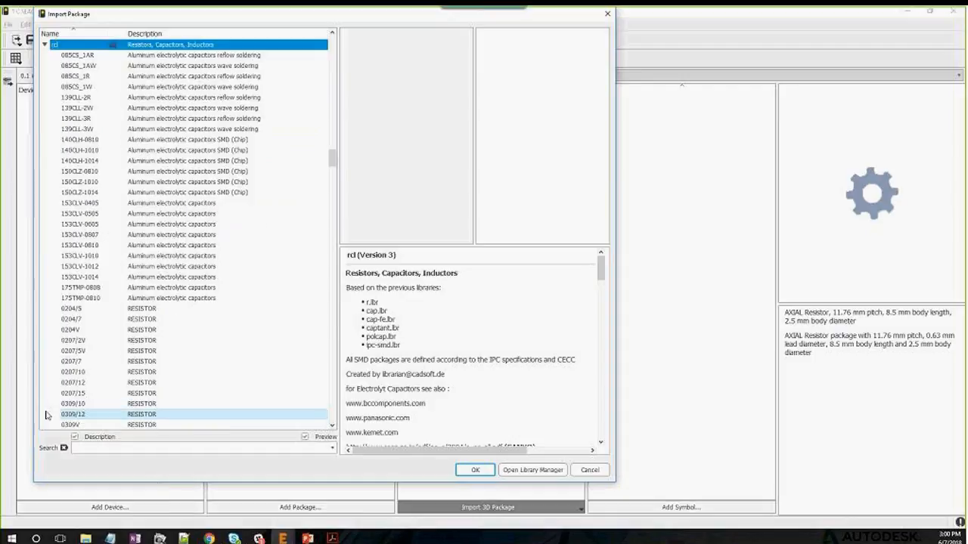
pyautogui.scroll(-11, 101, 210)
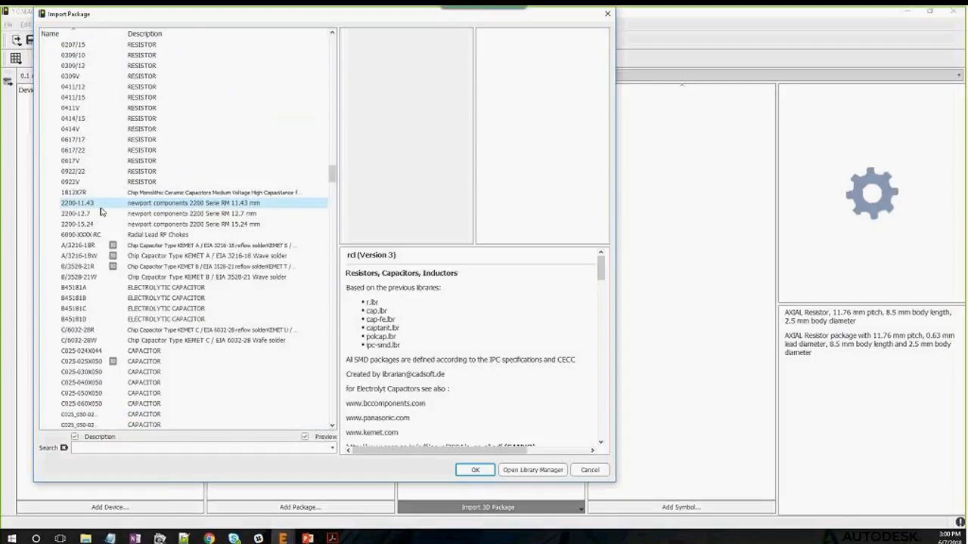
pyautogui.click(80, 256)
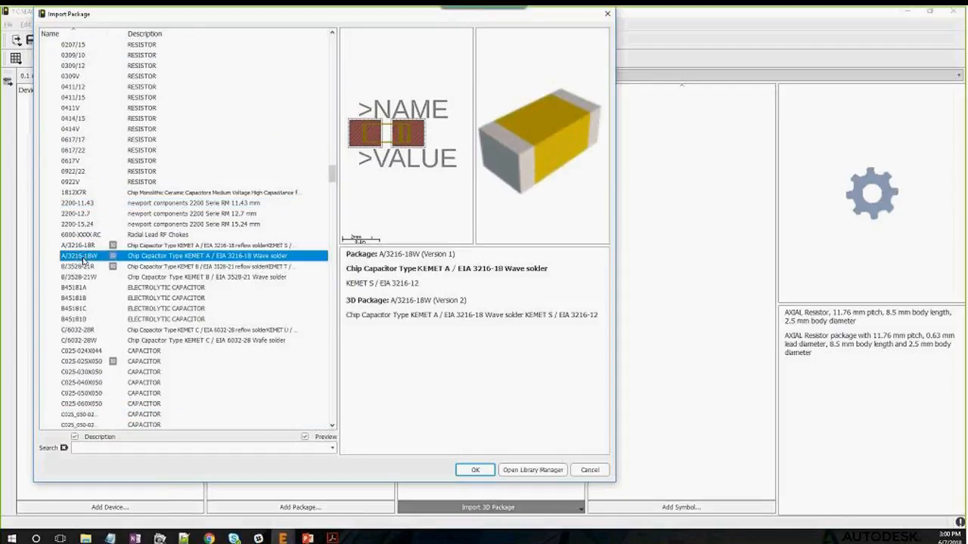
pyautogui.click(475, 470)
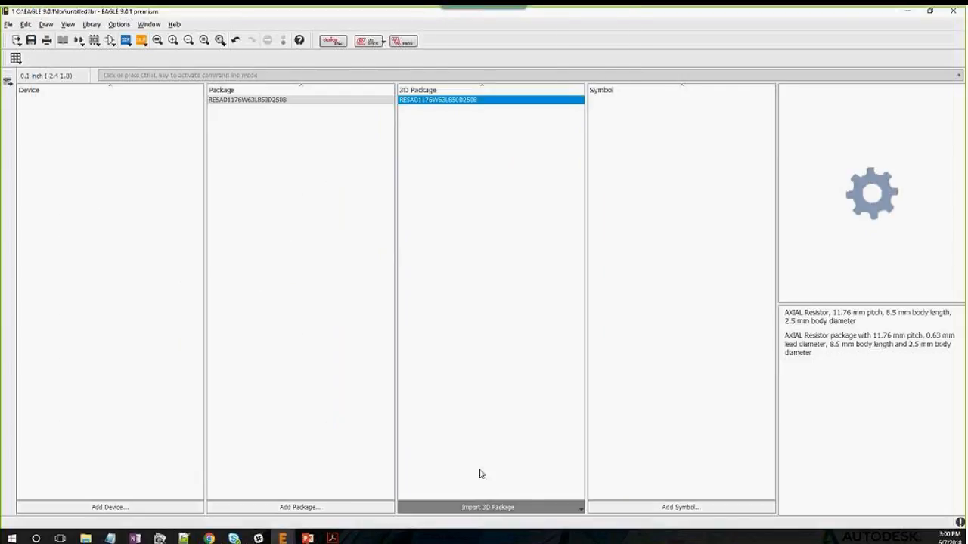
pyautogui.click(274, 110)
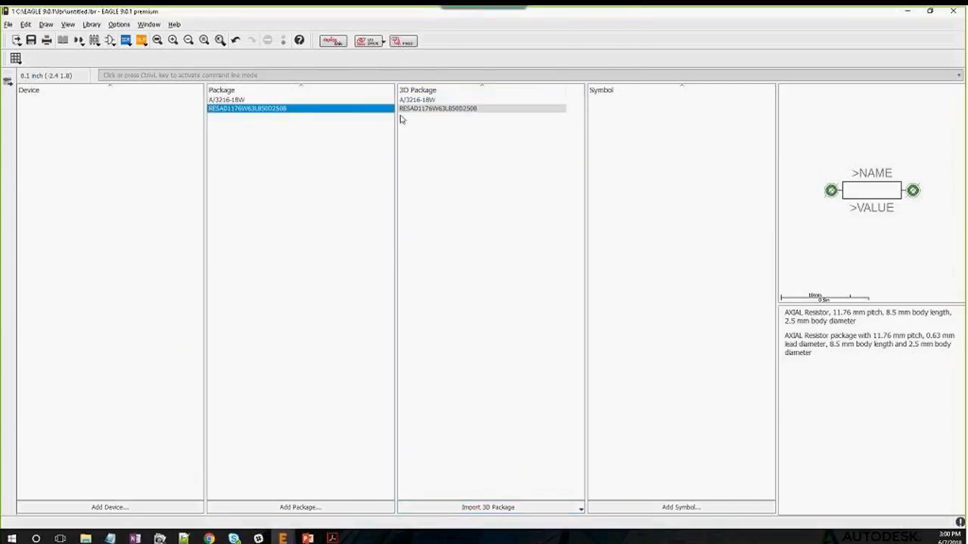
pyautogui.click(271, 99)
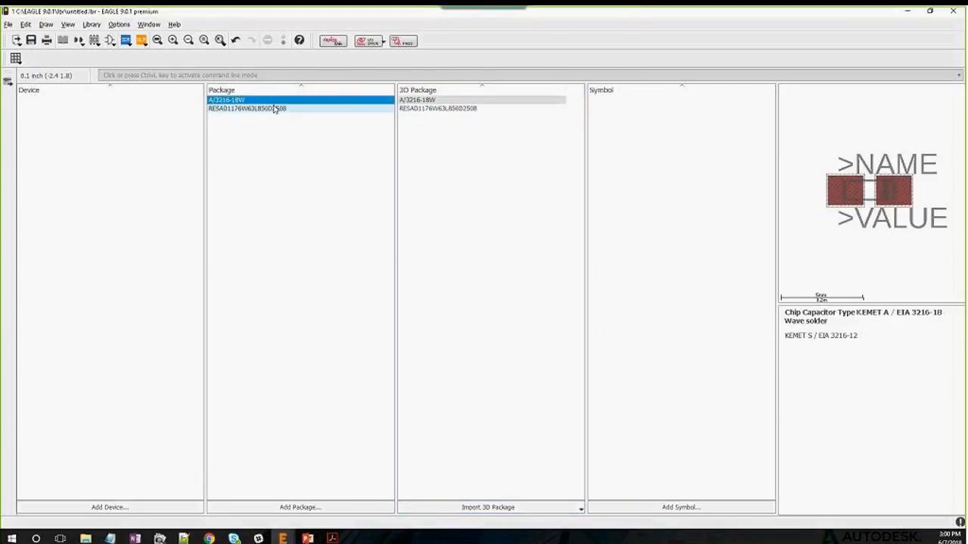
pyautogui.click(274, 109)
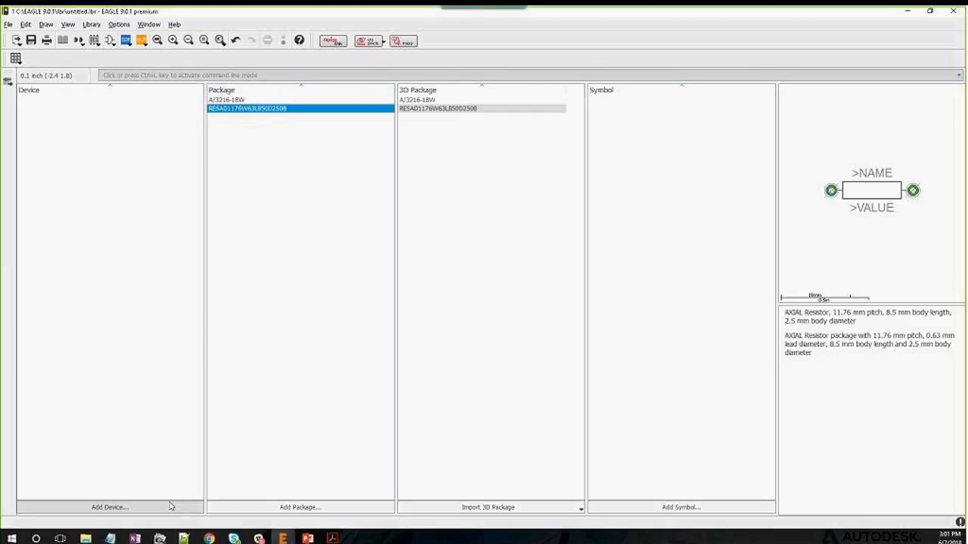
pyautogui.click(145, 508)
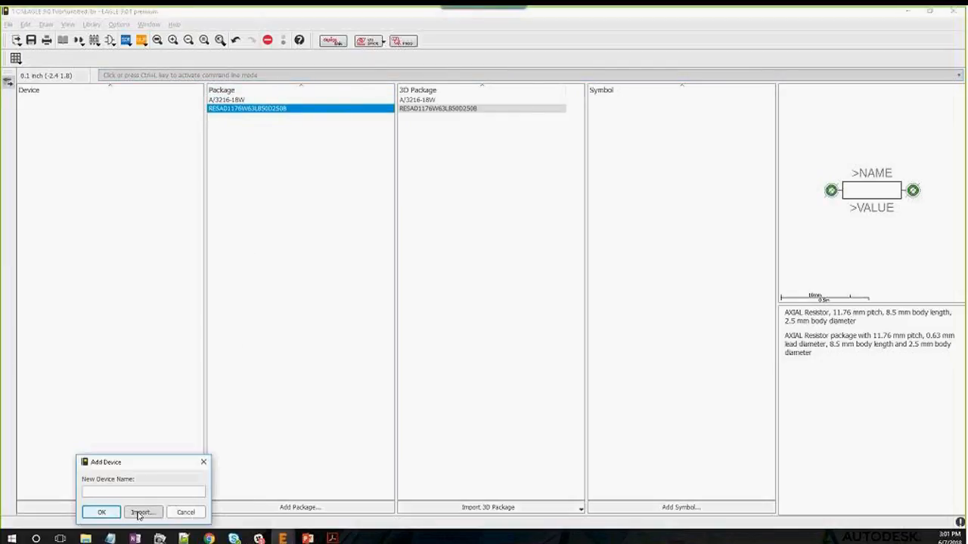
pyautogui.click(141, 513)
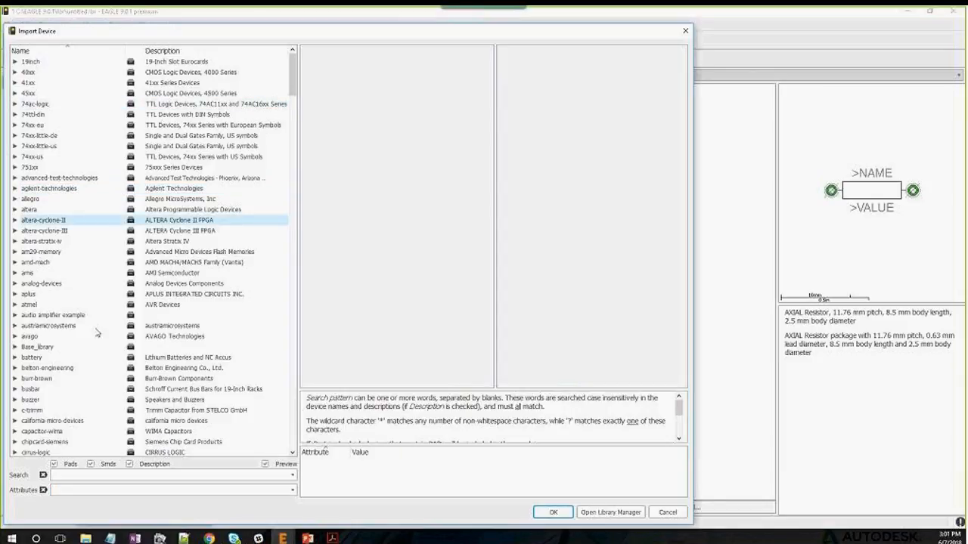
pyautogui.click(667, 512)
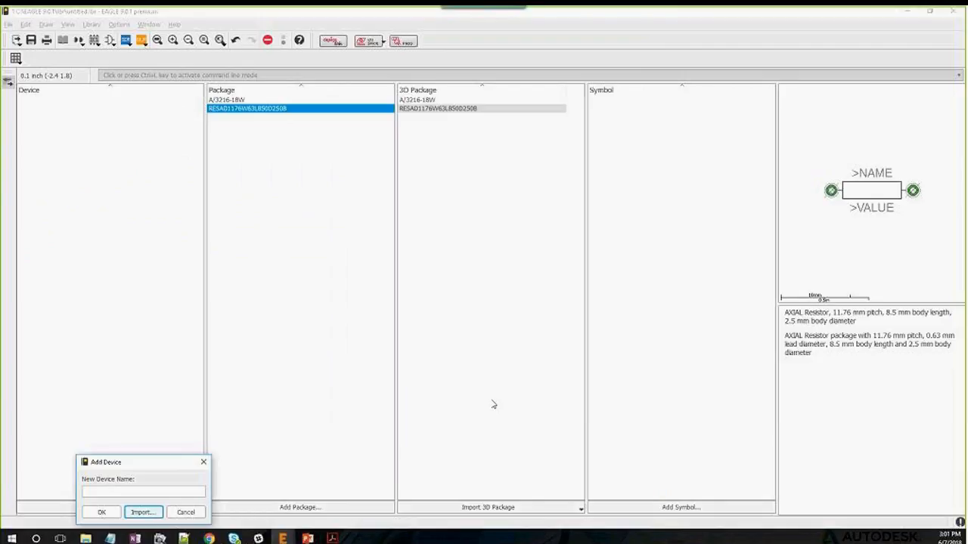
pyautogui.click(187, 514)
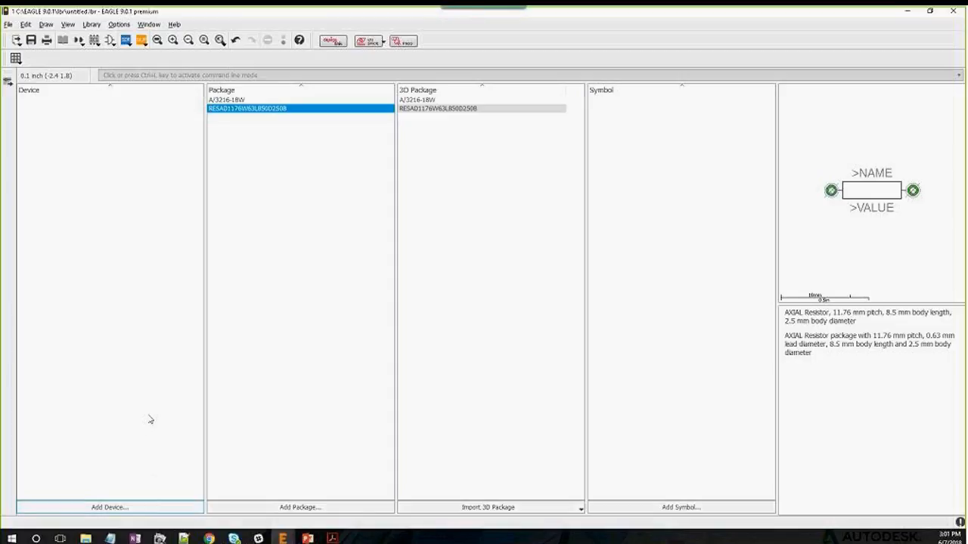
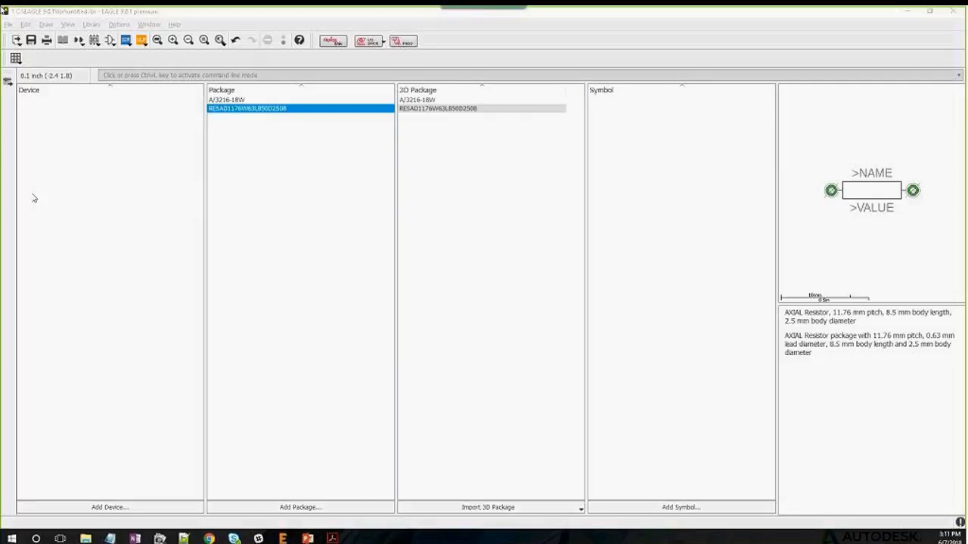
# Close the untitled library editor and discard its unsaved changes
pyautogui.click(202, 17)
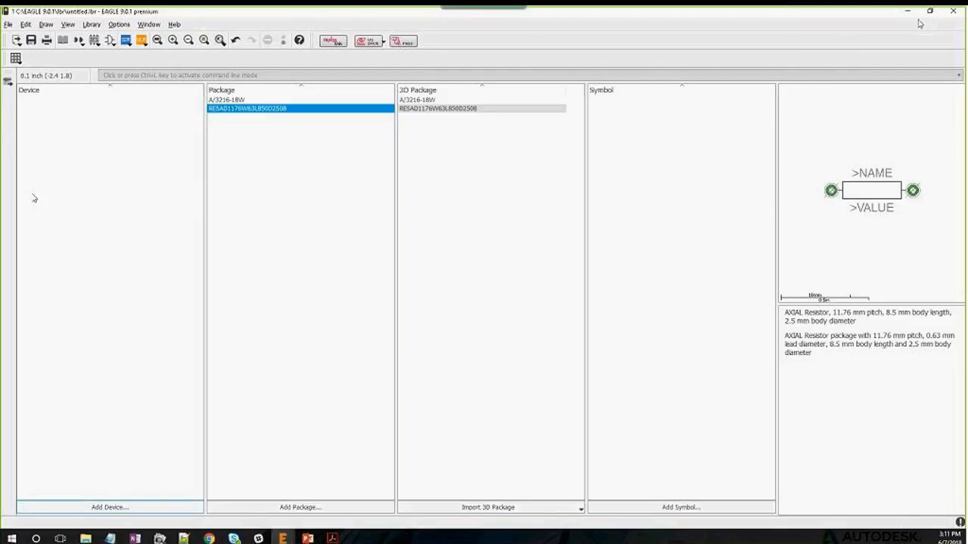
pyautogui.click(90, 24)
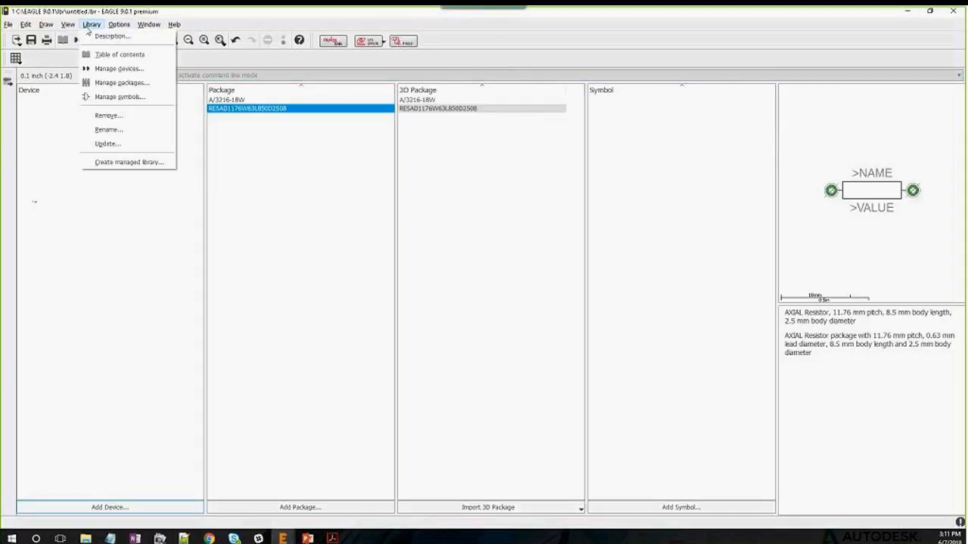
pyautogui.click(954, 15)
pyautogui.click(954, 15)
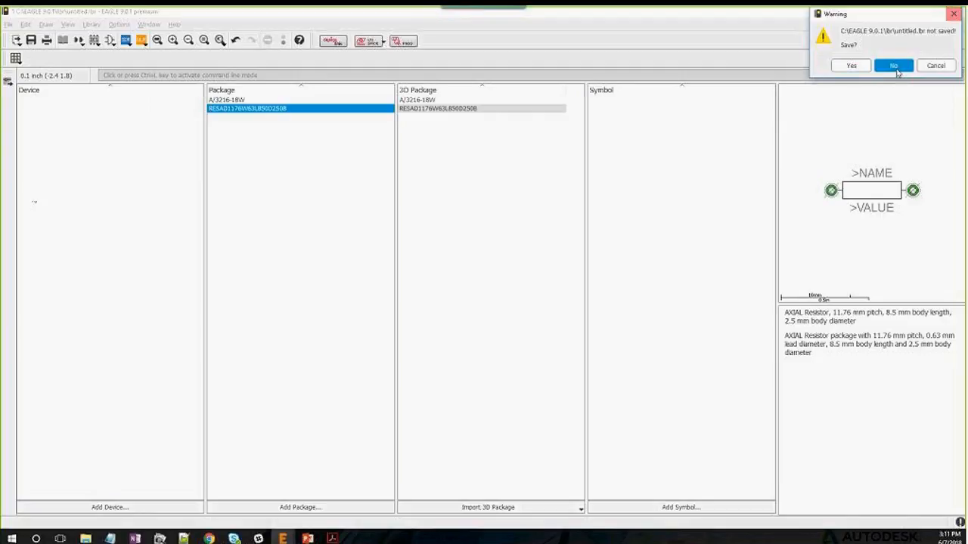
pyautogui.click(894, 66)
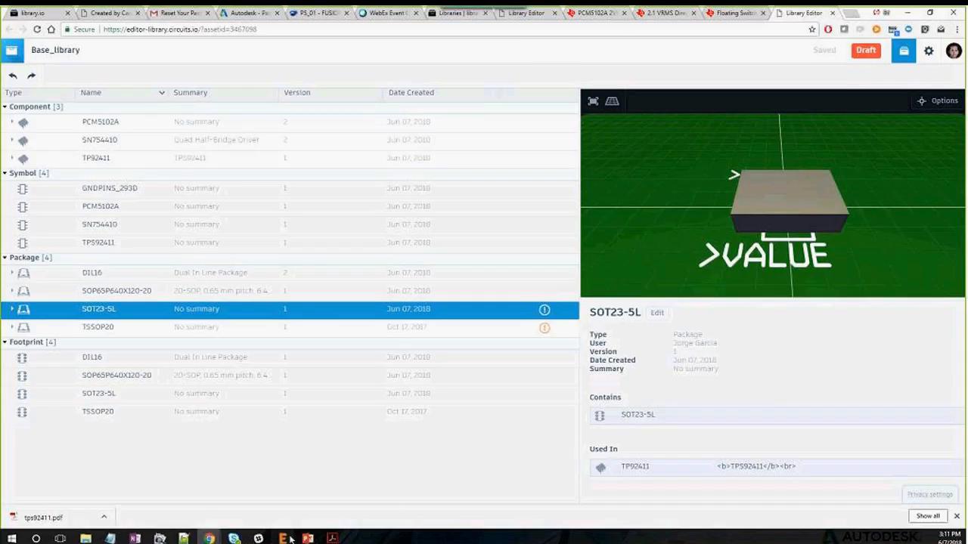
# From the Control Panel's examples projects, open the hexapod project's hexapod.sch schematic
pyautogui.moveTo(280, 538)
pyautogui.click(250, 499)
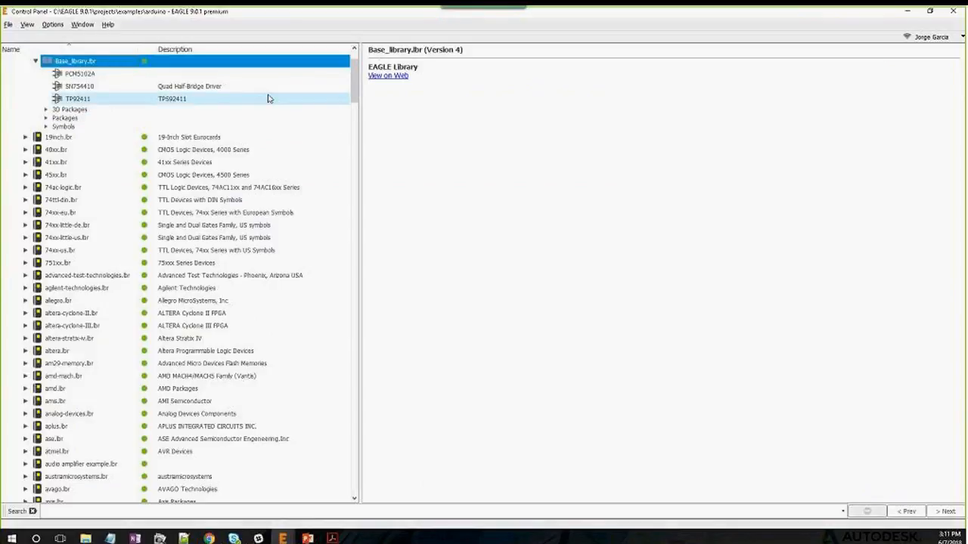
pyautogui.moveTo(355, 83); pyautogui.dragTo(359, 472)
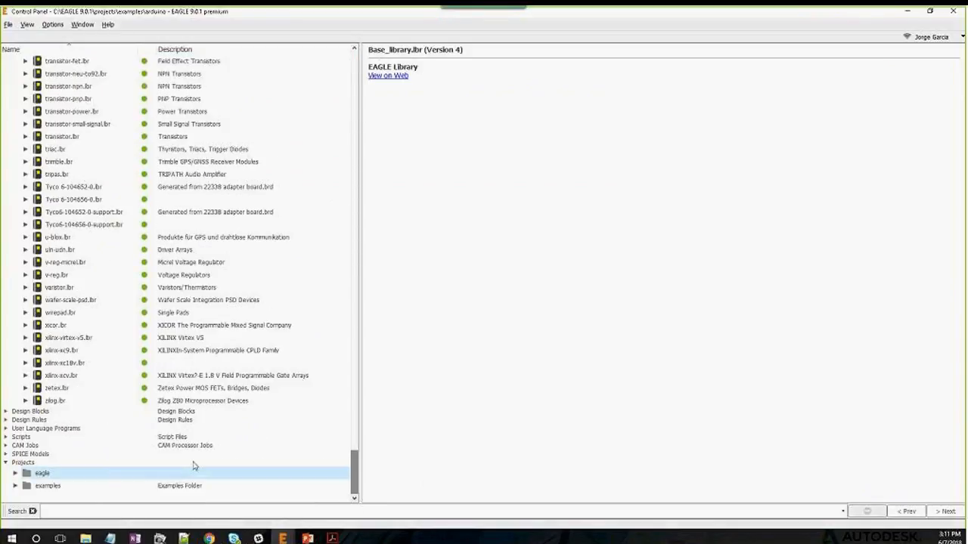
pyautogui.click(15, 486)
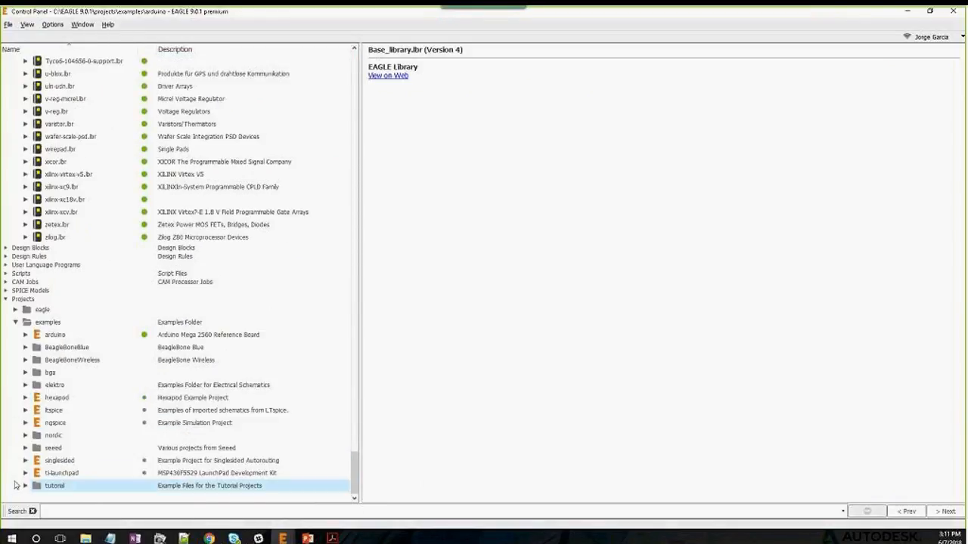
pyautogui.doubleClick(39, 401)
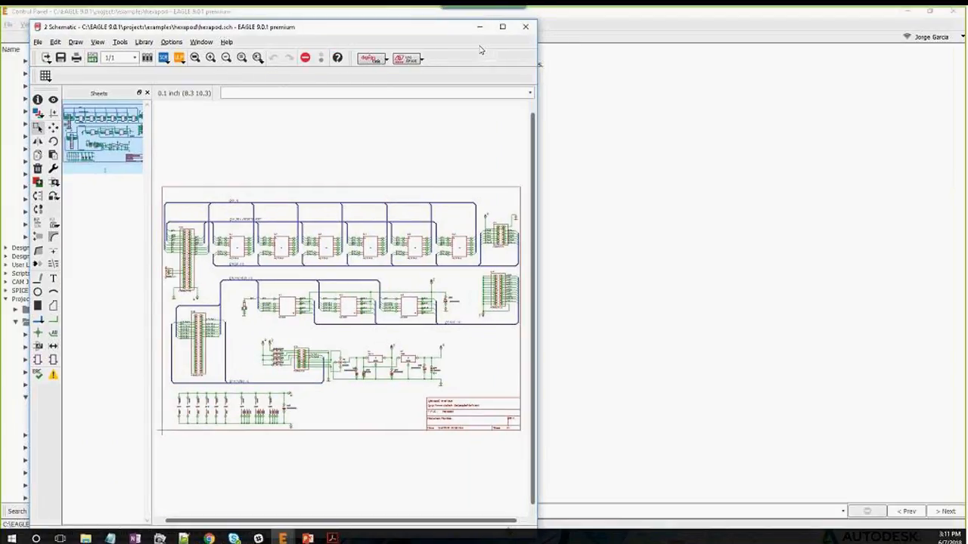
# Maximize the hexapod schematic and open the Library Manager's Available tab
pyautogui.click(502, 27)
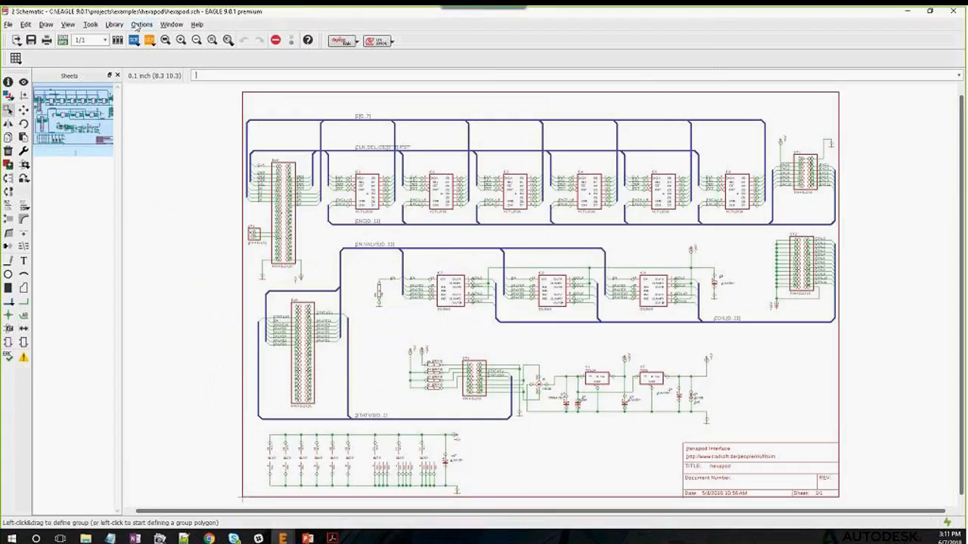
pyautogui.click(114, 24)
pyautogui.click(123, 38)
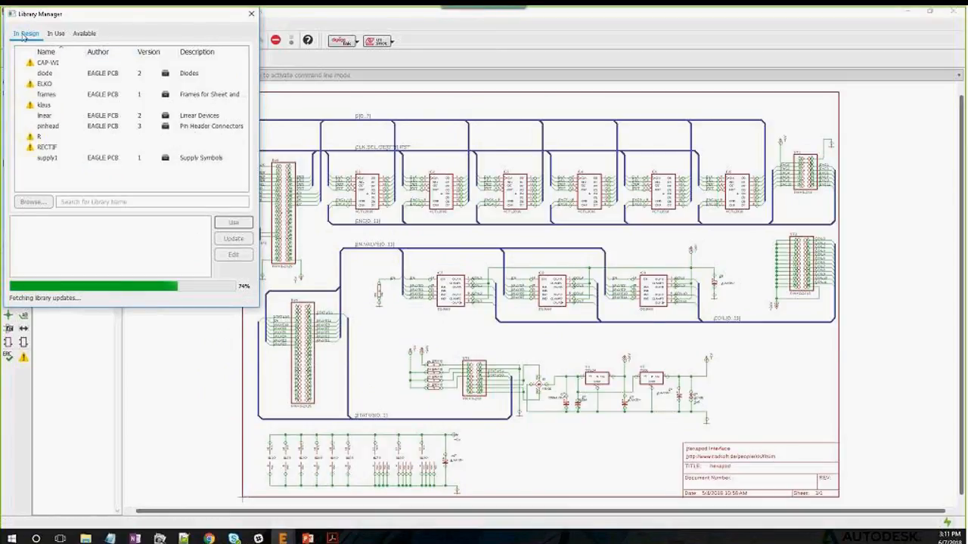
pyautogui.click(56, 33)
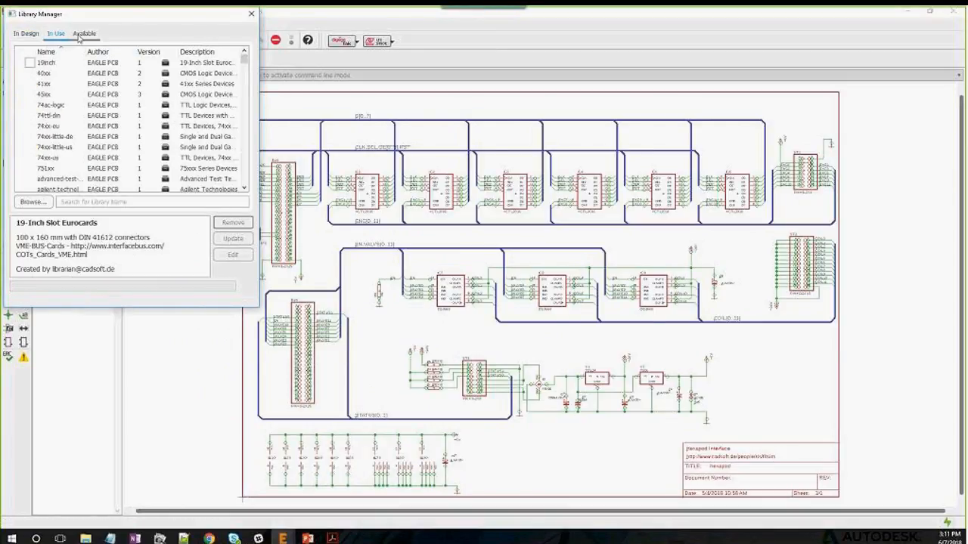
pyautogui.click(82, 34)
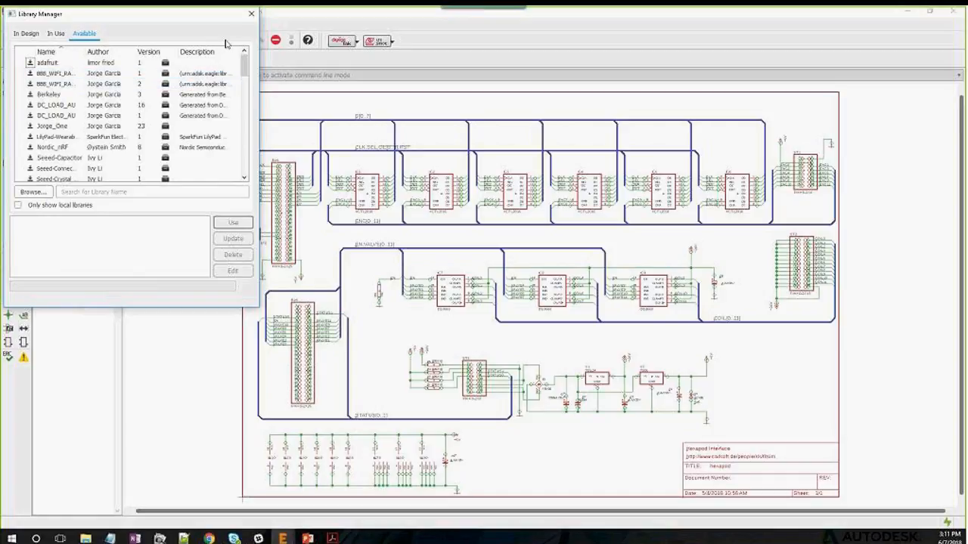
# Select and scroll through several libraries in the downloadable list
pyautogui.click(73, 73)
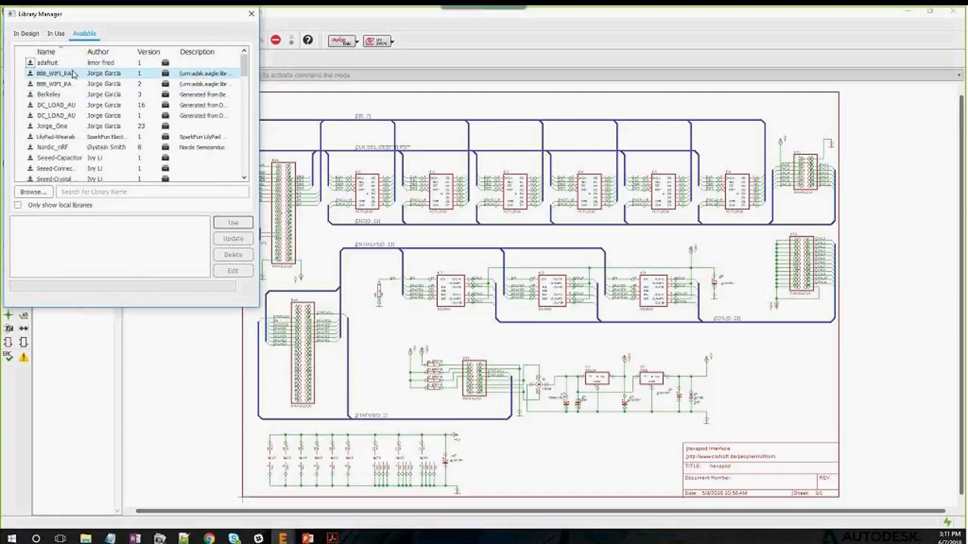
pyautogui.click(81, 114)
pyautogui.click(87, 127)
pyautogui.click(117, 84)
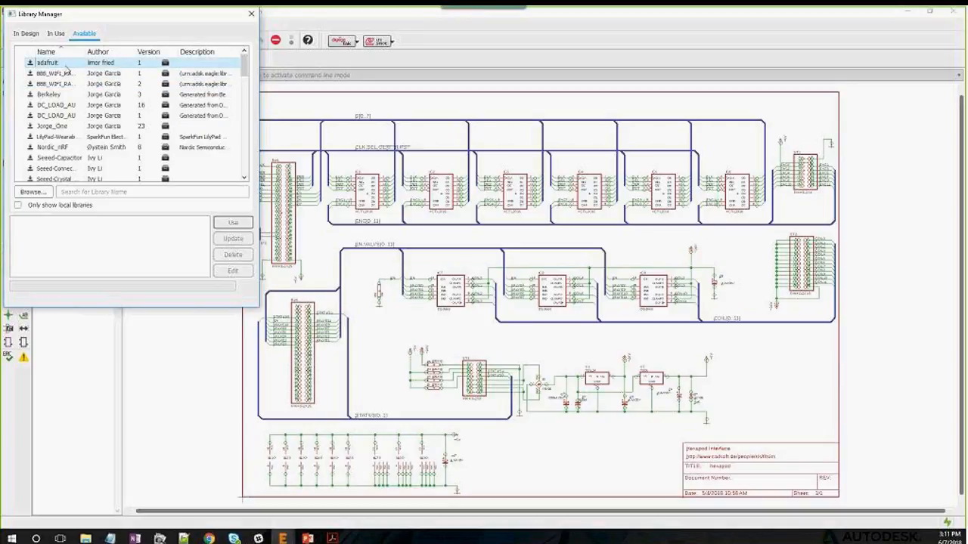
pyautogui.scroll(-1, 74, 124)
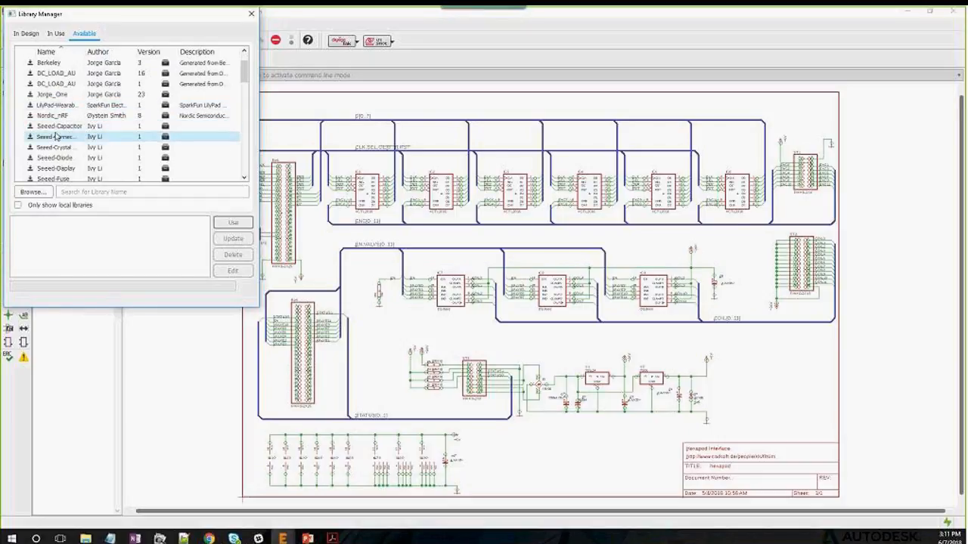
pyautogui.scroll(-5, 67, 130)
pyautogui.scroll(-1, 62, 121)
pyautogui.scroll(-6, 60, 115)
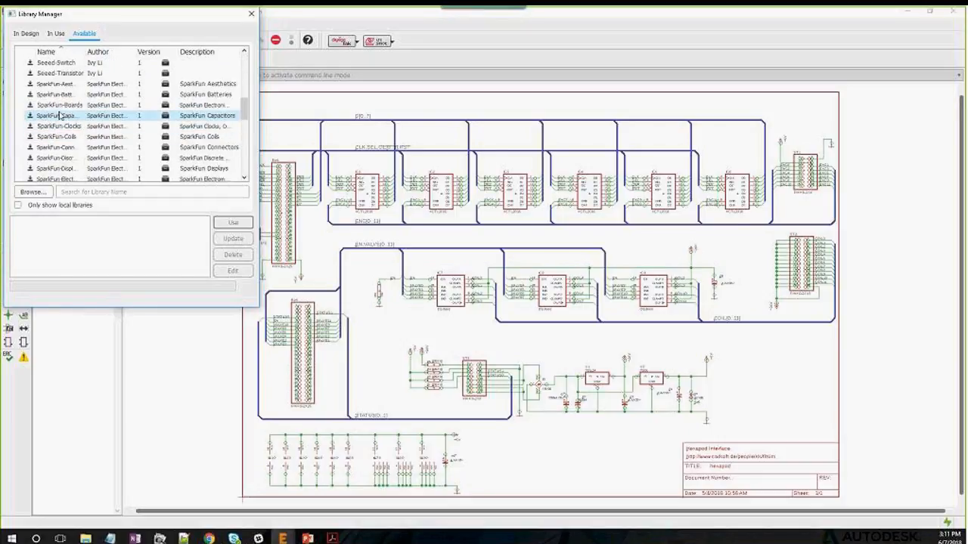
pyautogui.scroll(-5, 61, 115)
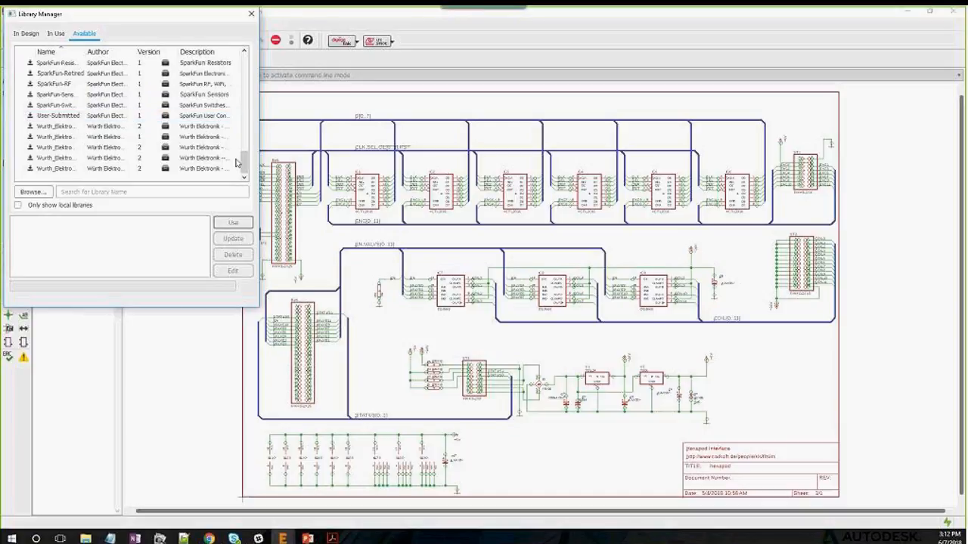
pyautogui.moveTo(244, 162)
pyautogui.mouseDown()
pyautogui.moveTo(249, 67)
pyautogui.moveTo(240, 176)
pyautogui.mouseUp()
# Close the Library Manager and hexapod schematic, then create a new empty library
pyautogui.click(252, 14)
pyautogui.click(954, 13)
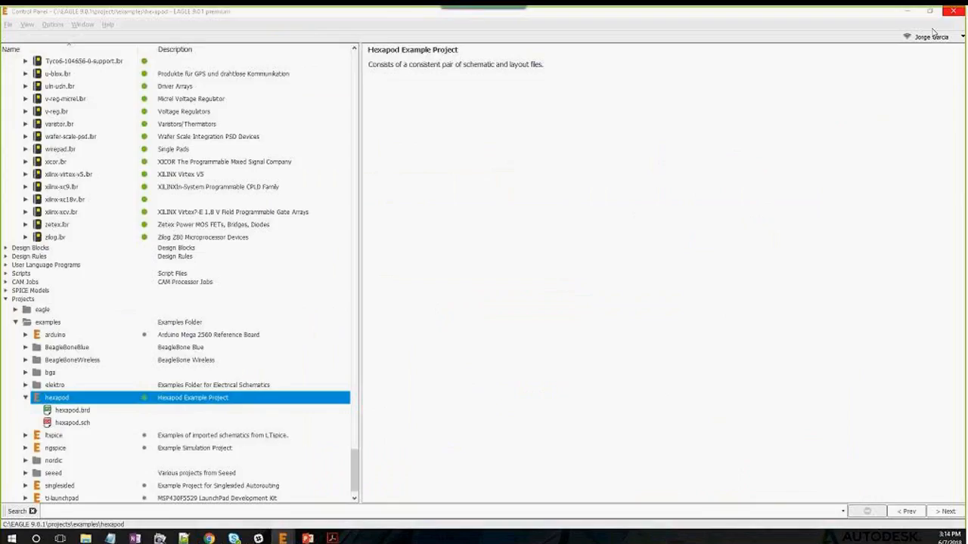
pyautogui.click(7, 24)
pyautogui.moveTo(34, 38)
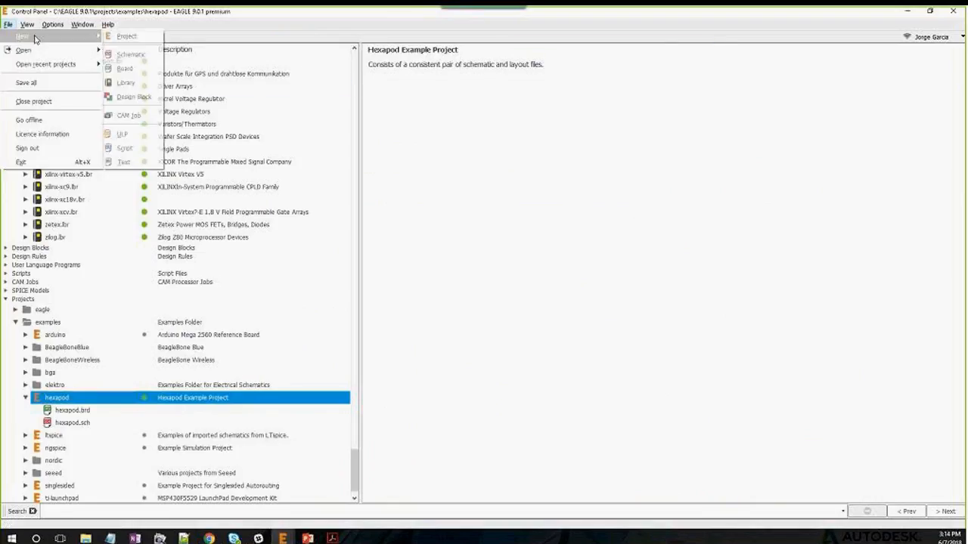
pyautogui.click(128, 83)
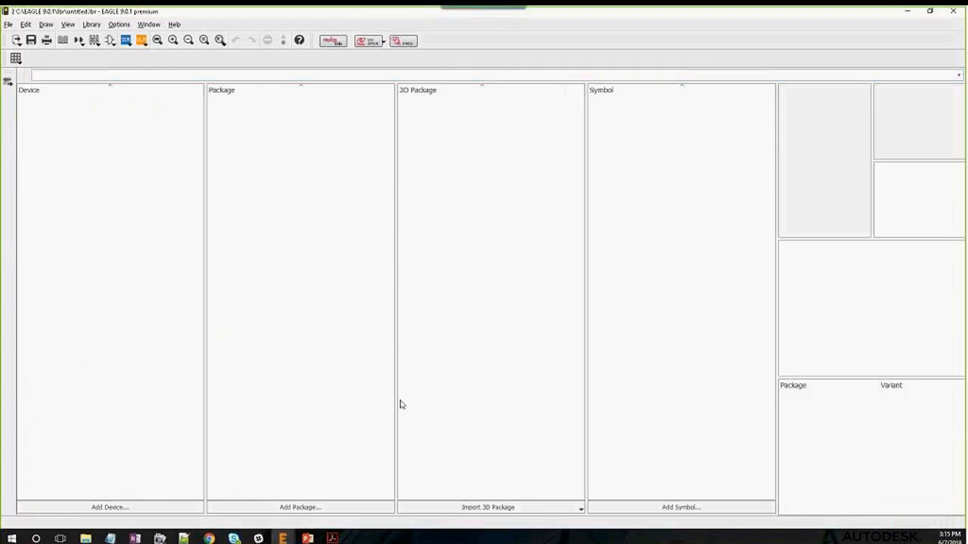
# Add a new symbol named PORTS to the library
pyautogui.click(643, 508)
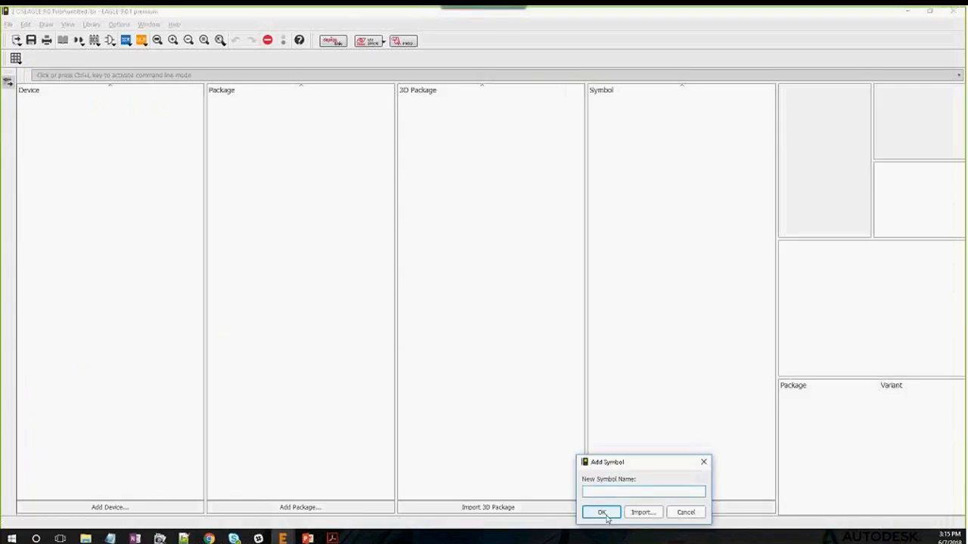
pyautogui.click(606, 494)
pyautogui.write('PORTS')
pyautogui.click(602, 513)
pyautogui.click(641, 514)
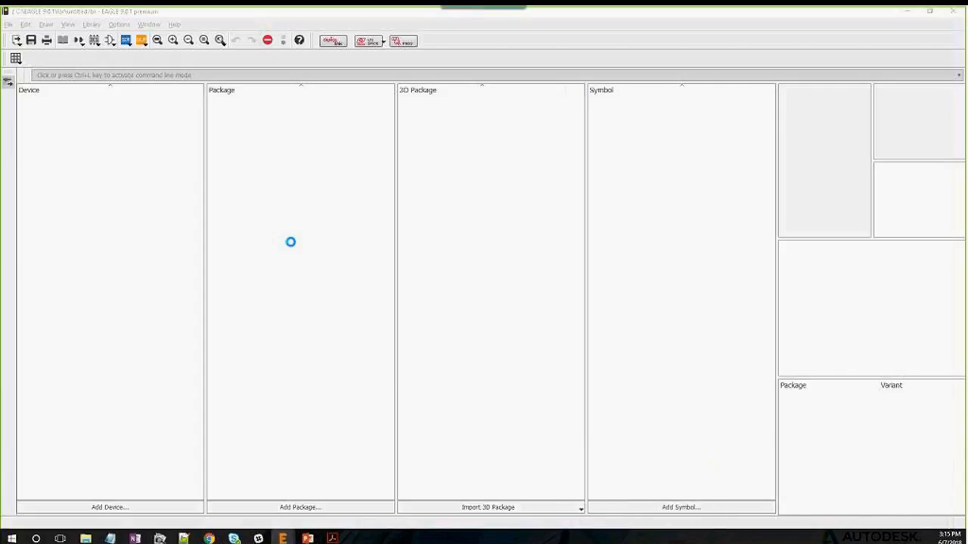
pyautogui.click(8, 233)
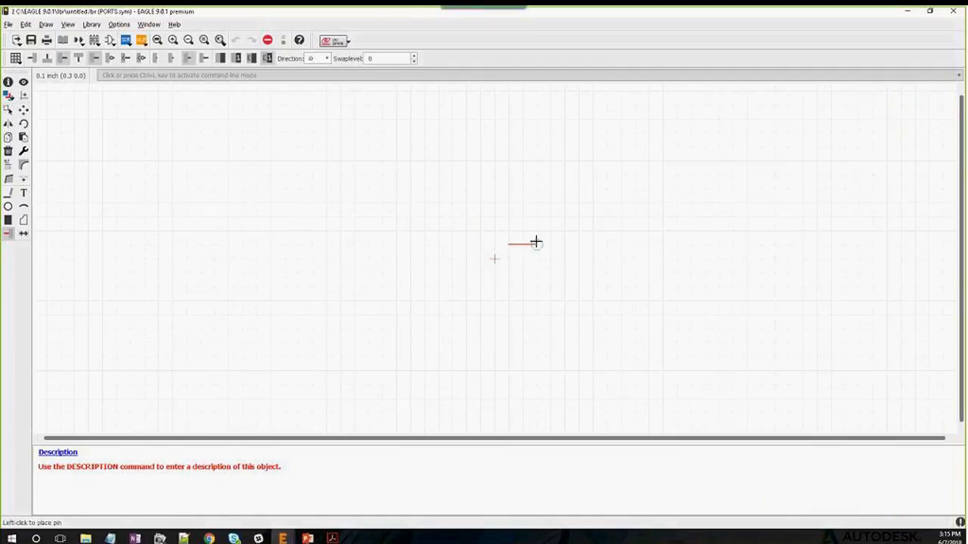
# Place eight pins stacked in a vertical column near the canvas centre
pyautogui.click(522, 202)
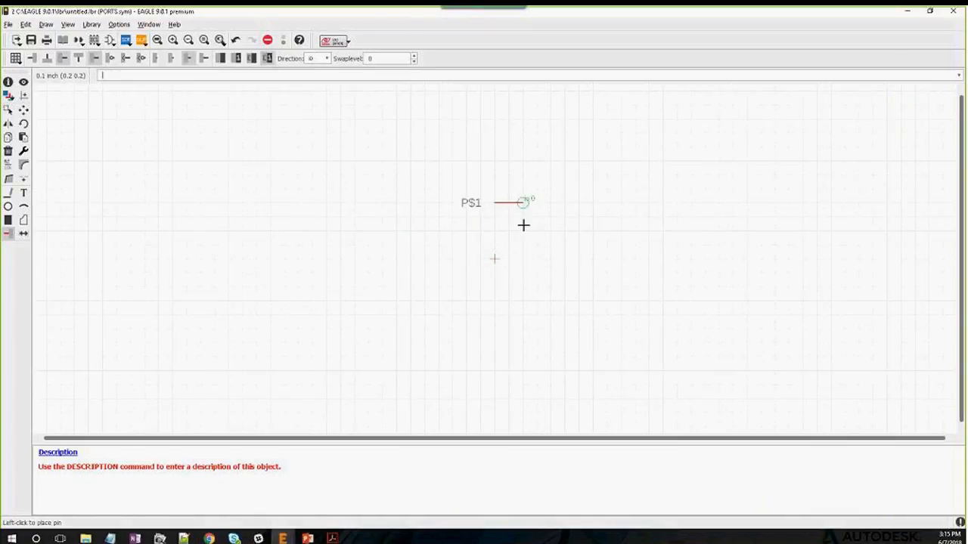
pyautogui.click(522, 216)
pyautogui.click(522, 231)
pyautogui.click(521, 245)
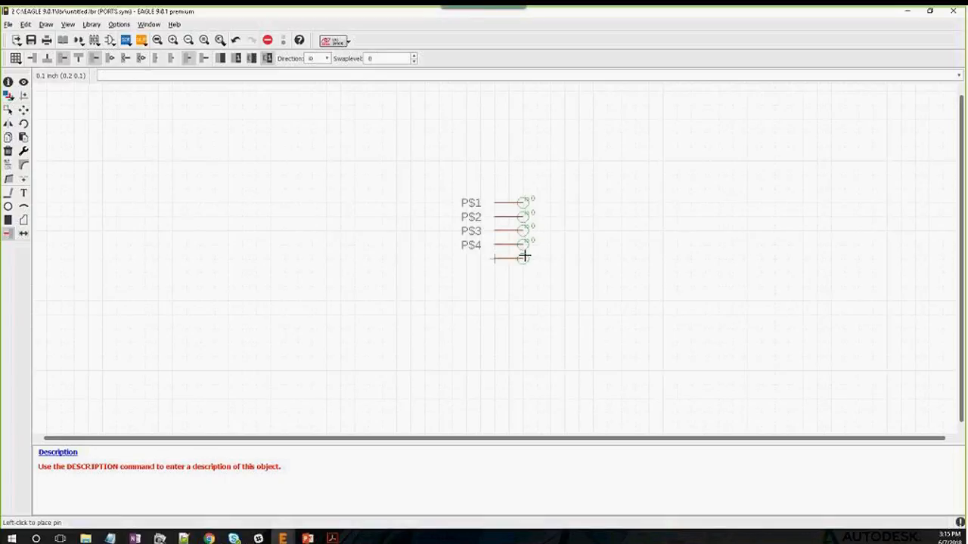
pyautogui.click(521, 259)
pyautogui.click(522, 272)
pyautogui.click(521, 286)
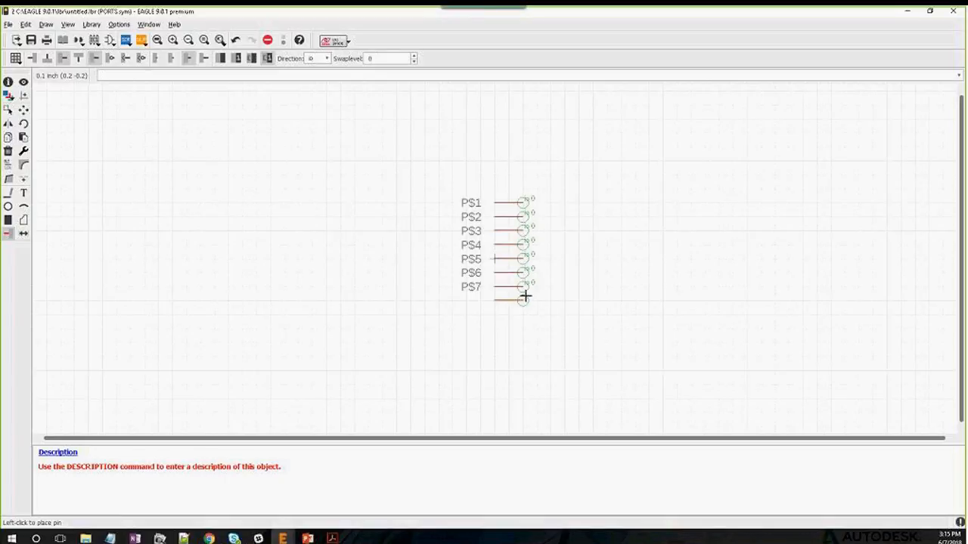
pyautogui.click(521, 300)
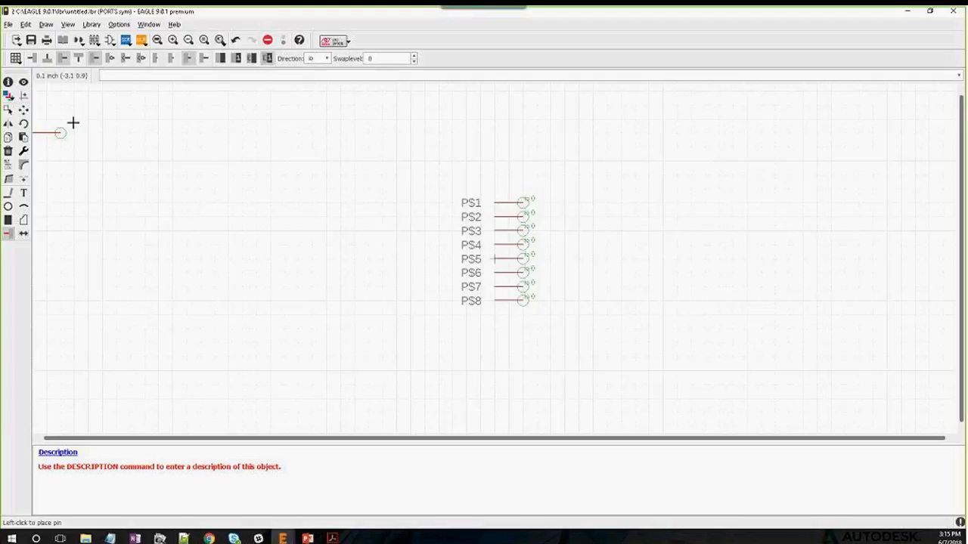
# Rename the top four pins to 0, 1, 2 and 3
pyautogui.click(7, 165)
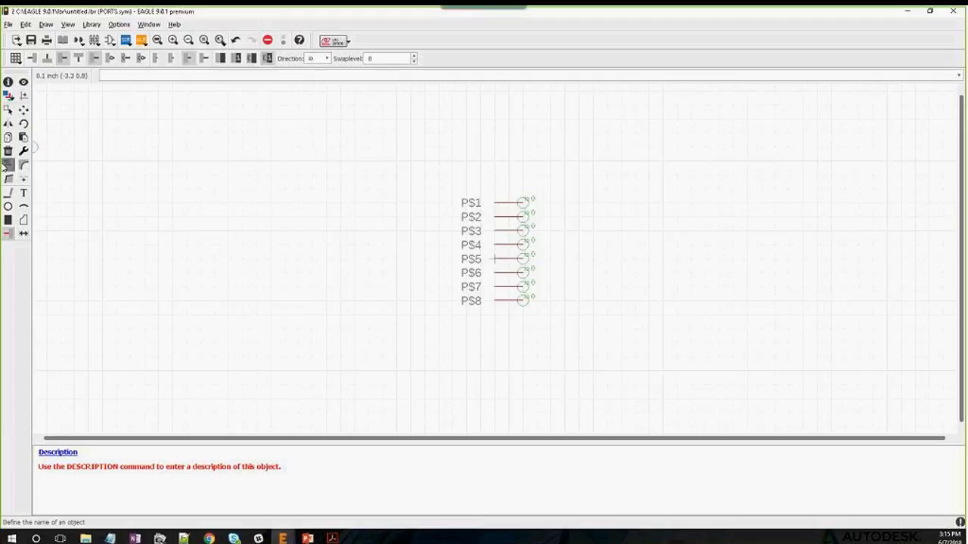
pyautogui.click(514, 204)
pyautogui.write('0')
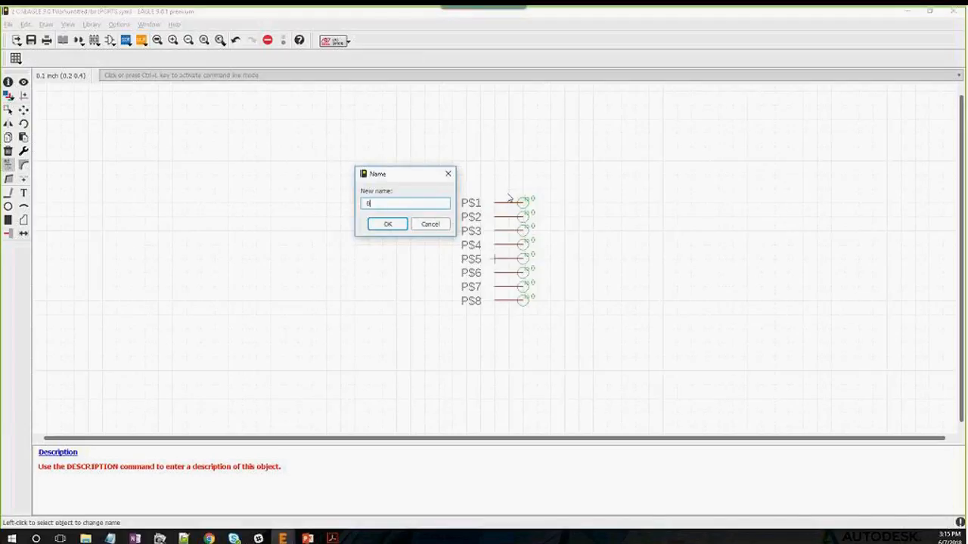
pyautogui.press('Return')
pyautogui.click(524, 217)
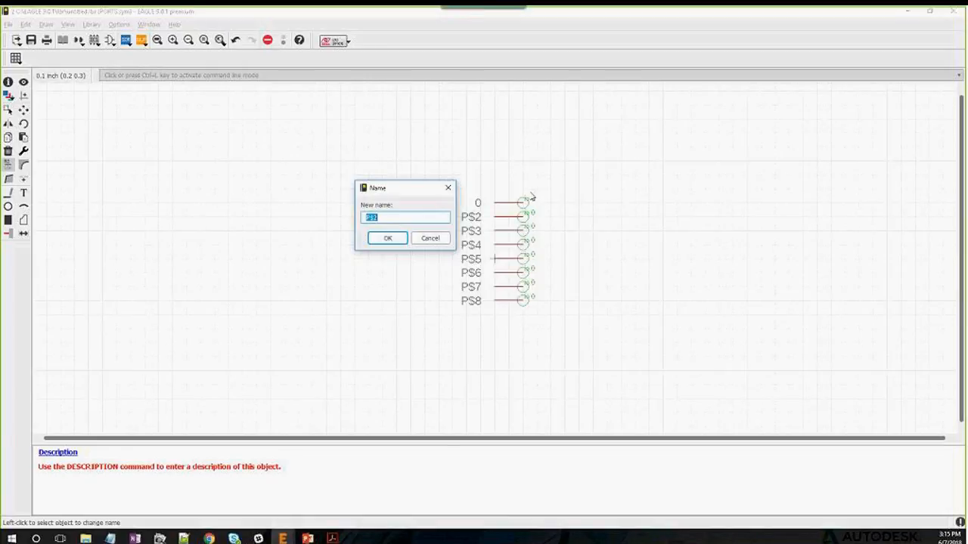
pyautogui.write('1')
pyautogui.press('Return')
pyautogui.click(522, 230)
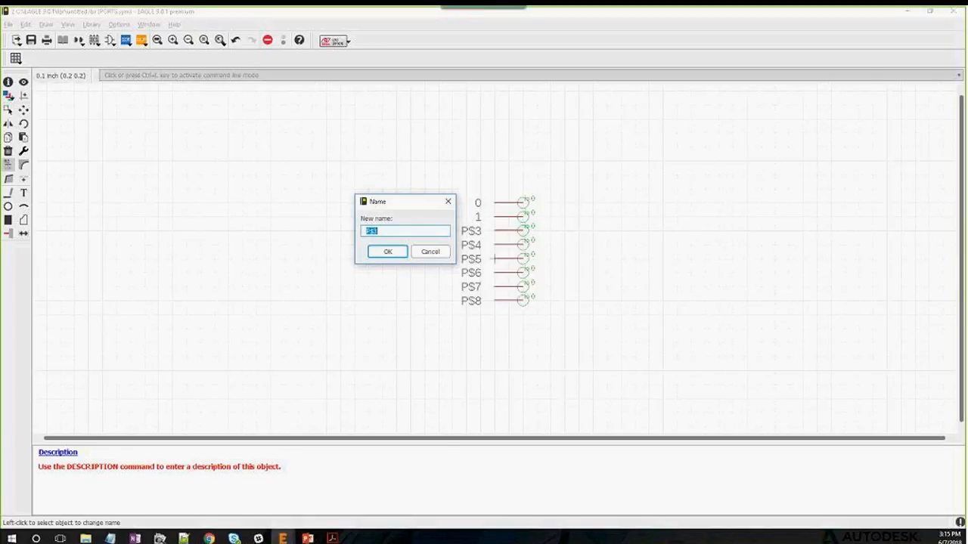
pyautogui.write('2')
pyautogui.press('Return')
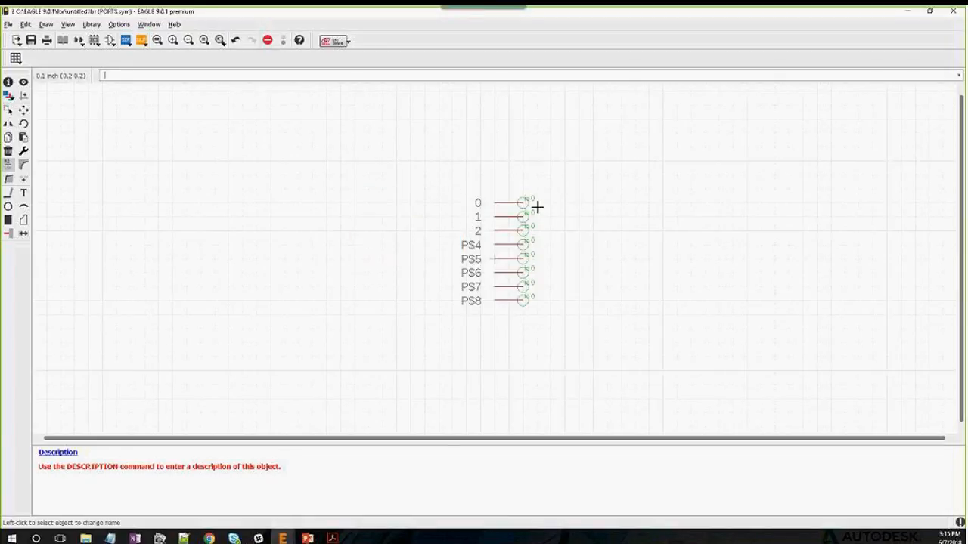
pyautogui.click(521, 245)
pyautogui.write('3')
pyautogui.press('Return')
# Rename the lower four pins to 4, 5, 6 and 7
pyautogui.click(523, 257)
pyautogui.write('4')
pyautogui.press('Return')
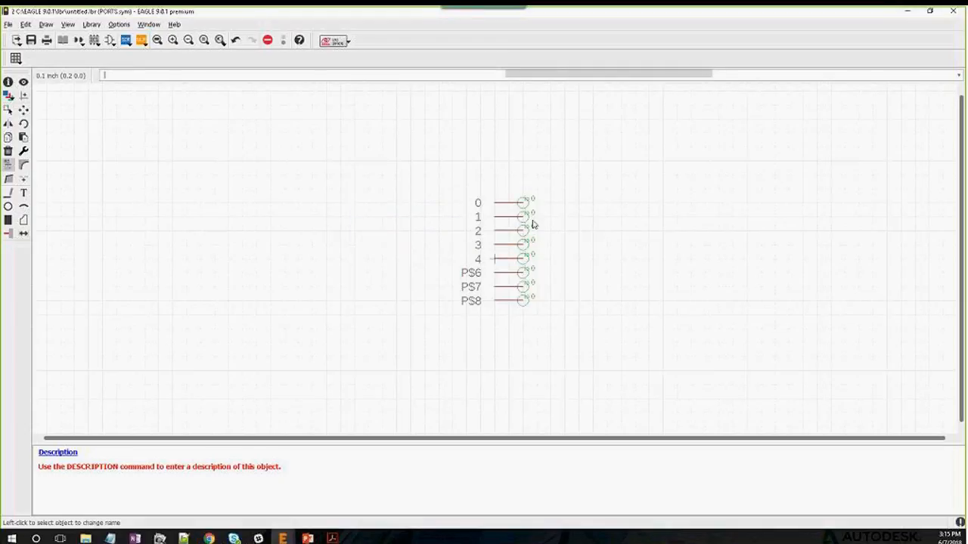
pyautogui.click(522, 272)
pyautogui.write('5')
pyautogui.press('Return')
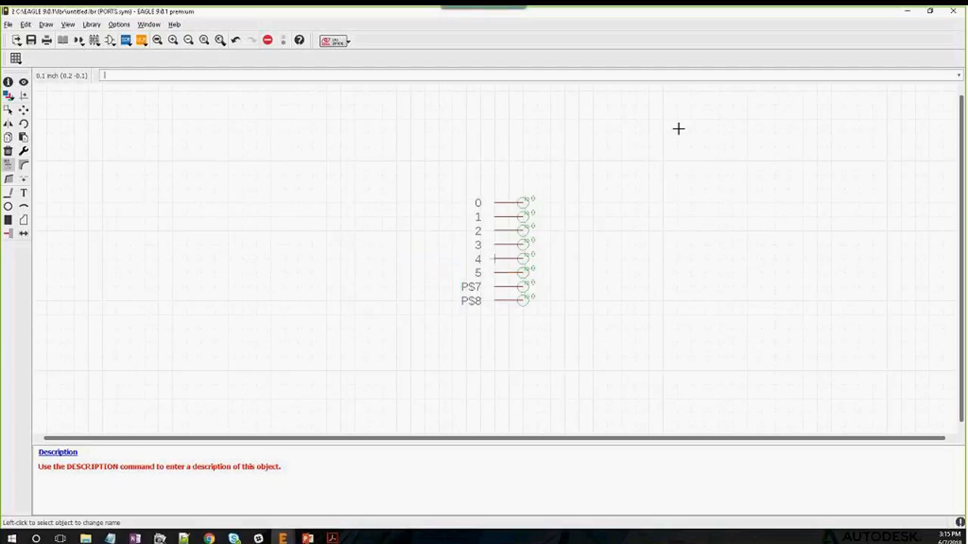
pyautogui.click(522, 286)
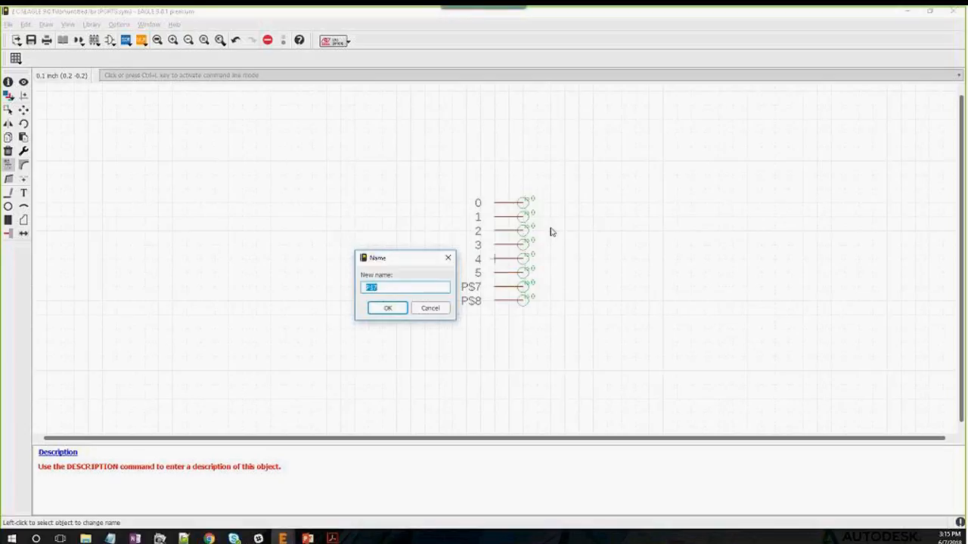
pyautogui.write('6')
pyautogui.press('Return')
pyautogui.click(524, 300)
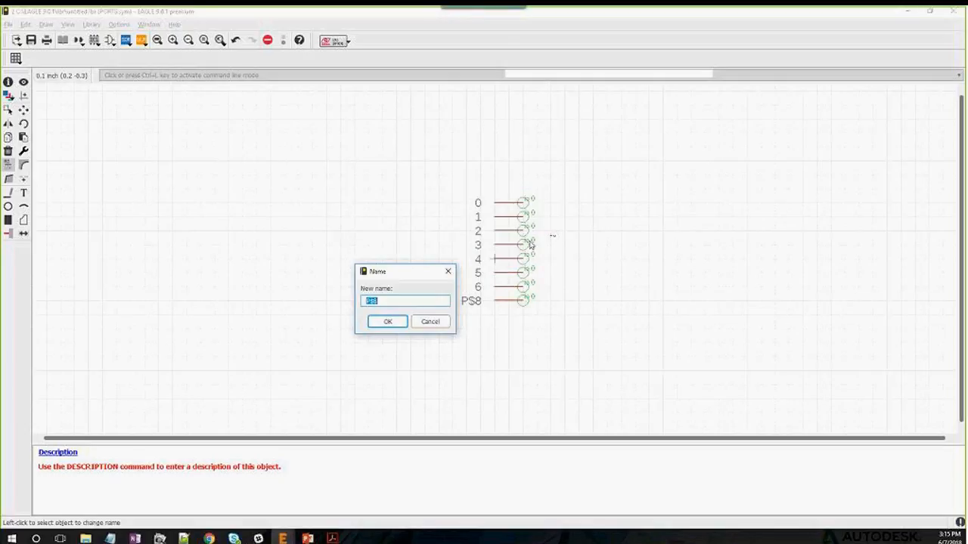
pyautogui.write('7')
pyautogui.press('Return')
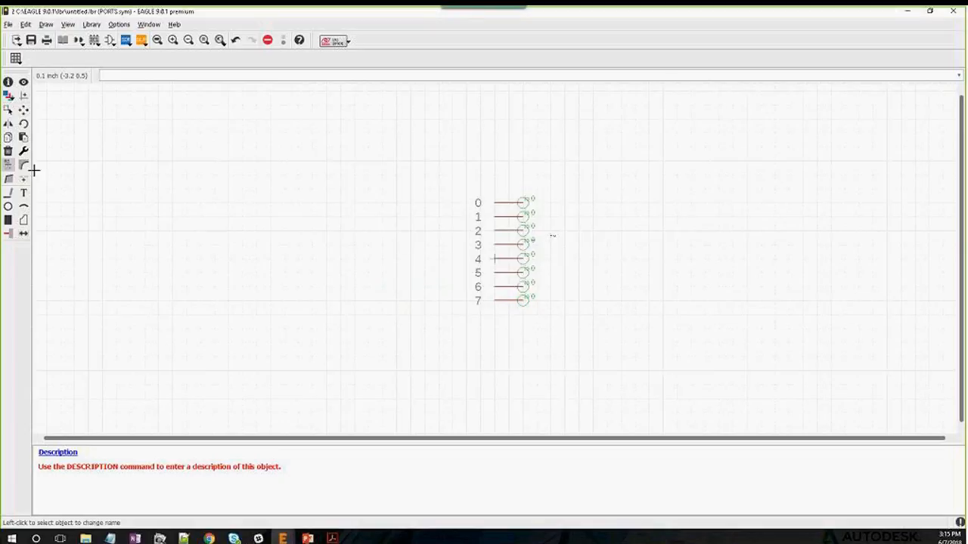
# Draw a rectangular outline around the eight pins with the Line tool
pyautogui.click(9, 192)
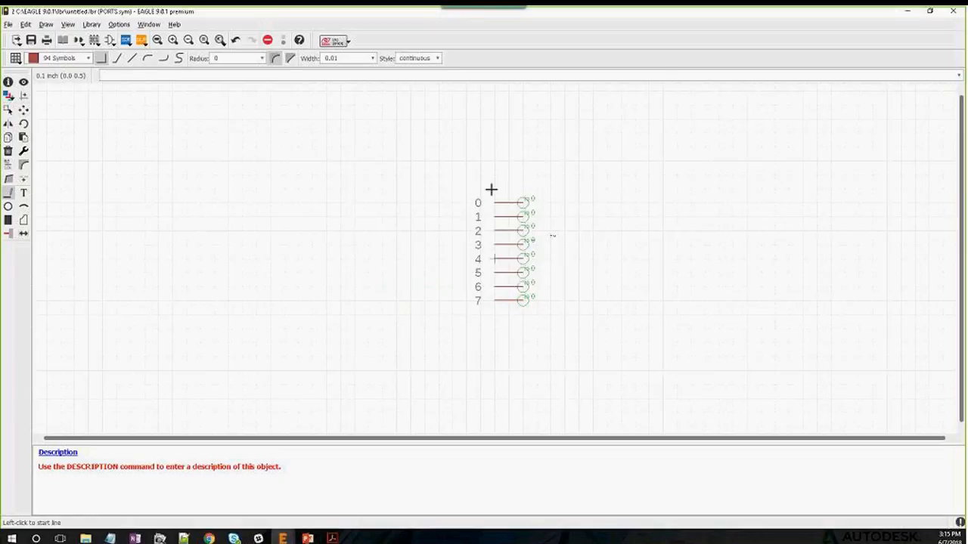
pyautogui.click(492, 189)
pyautogui.click(495, 311)
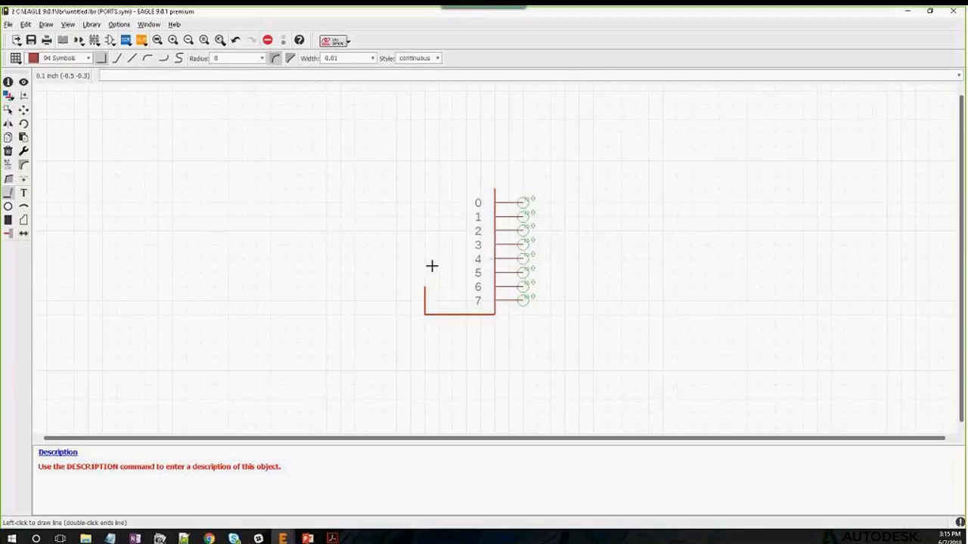
pyautogui.doubleClick(438, 189)
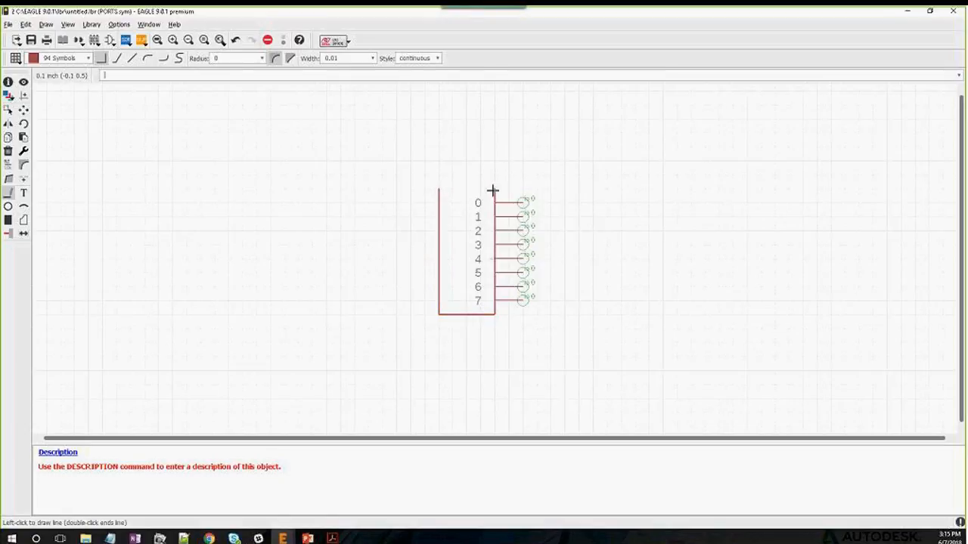
pyautogui.click(492, 191)
pyautogui.press('Escape')
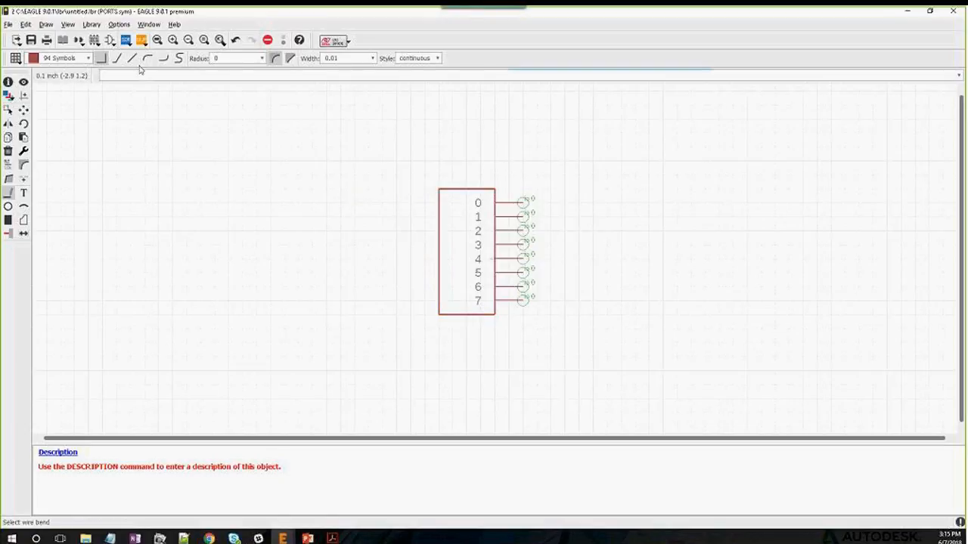
# Run the name/value script and place >NAME above and >VALUE below the box
pyautogui.click(141, 40)
pyautogui.click(189, 56)
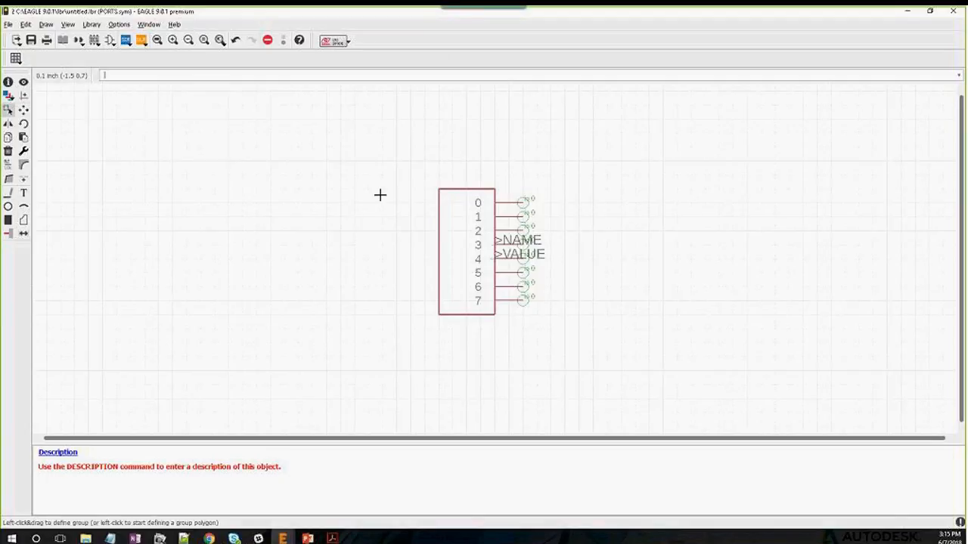
pyautogui.click(496, 245)
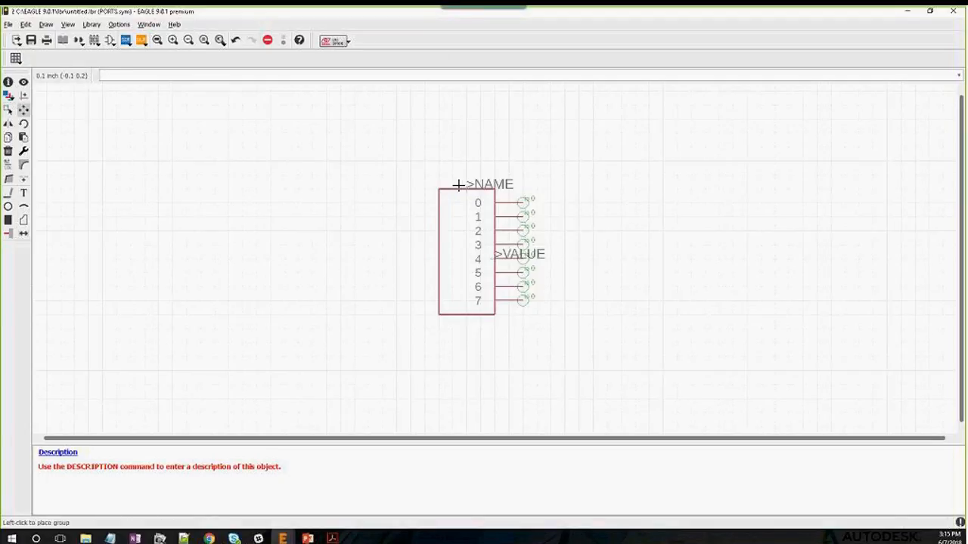
pyautogui.click(444, 185)
pyautogui.click(491, 254)
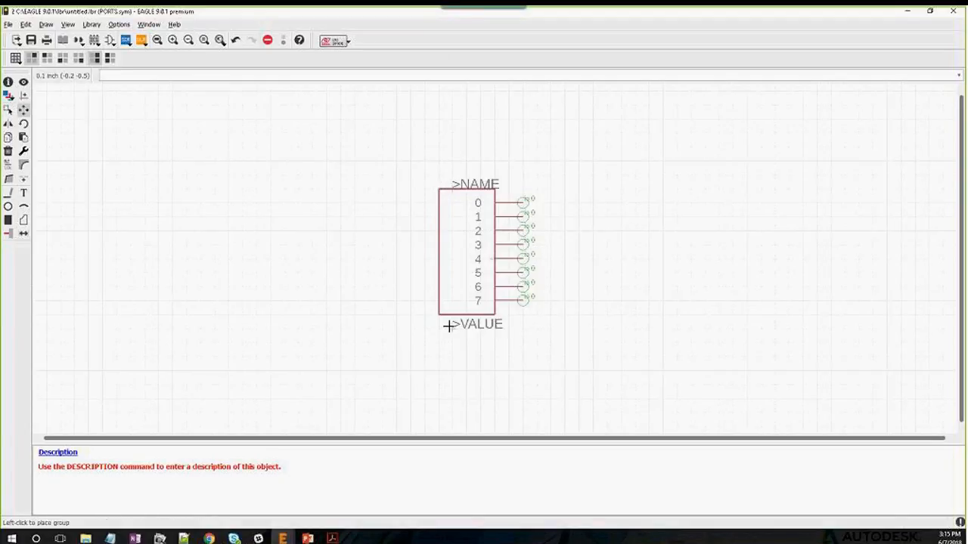
pyautogui.click(444, 324)
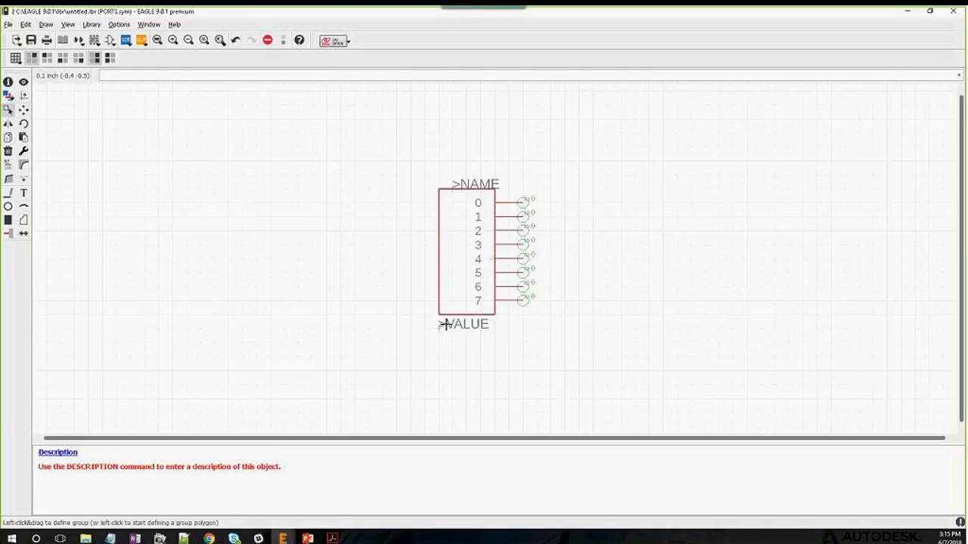
pyautogui.click(451, 188)
pyautogui.click(449, 189)
pyautogui.click(453, 185)
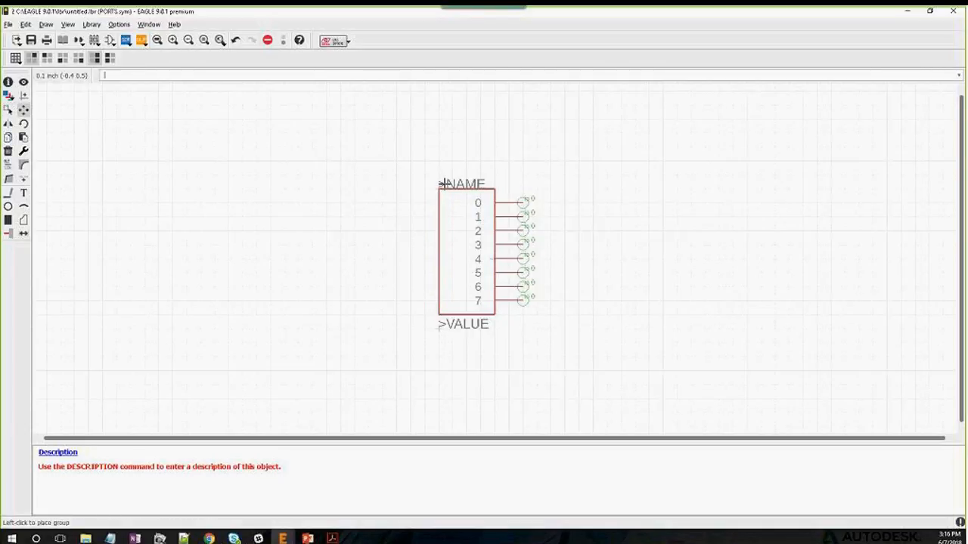
pyautogui.click(445, 183)
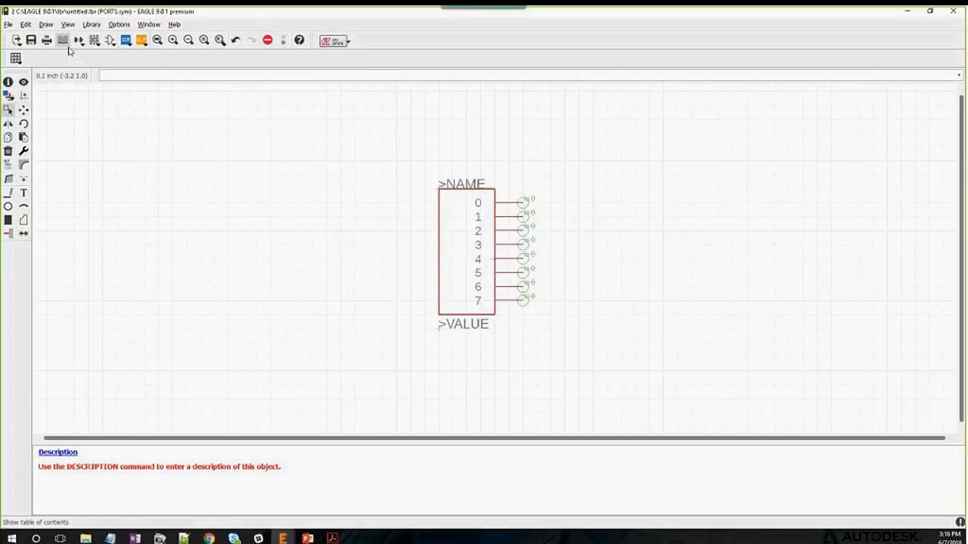
# Create a new device named XMEGA and bring up the symbol list showing PORTS
pyautogui.click(65, 41)
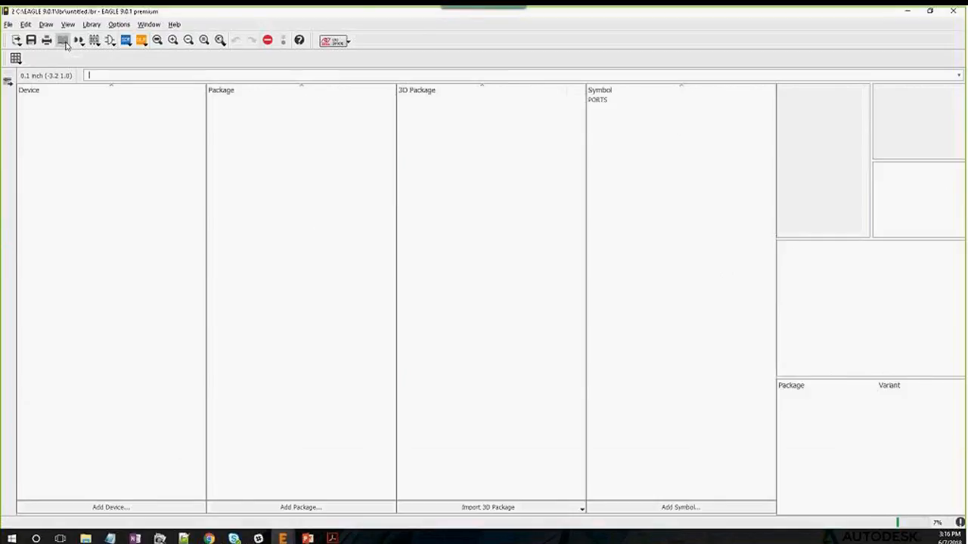
pyautogui.click(168, 505)
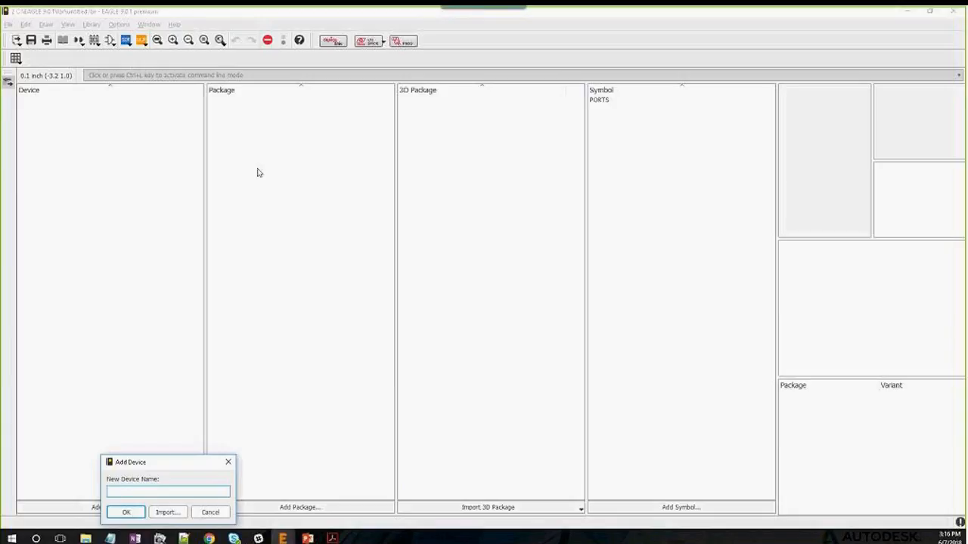
pyautogui.write('XMEGA')
pyautogui.press('Return')
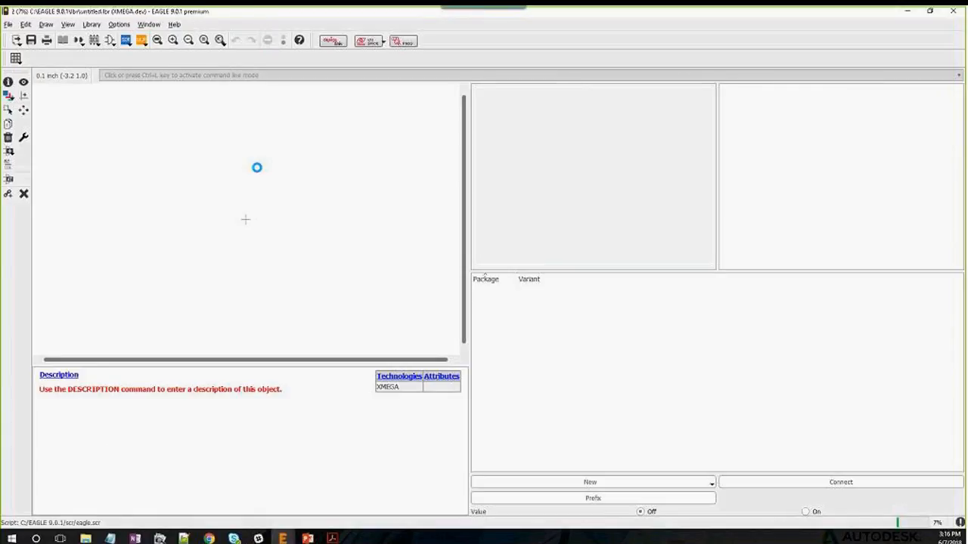
pyautogui.click(10, 151)
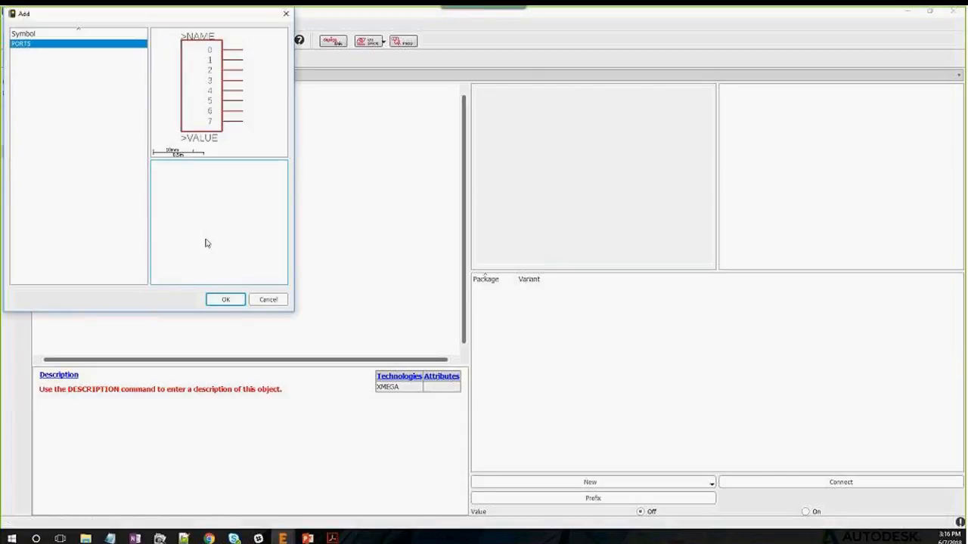
# Place three PORTS gates, G$1, G$2 and G$3, left to right
pyautogui.click(220, 300)
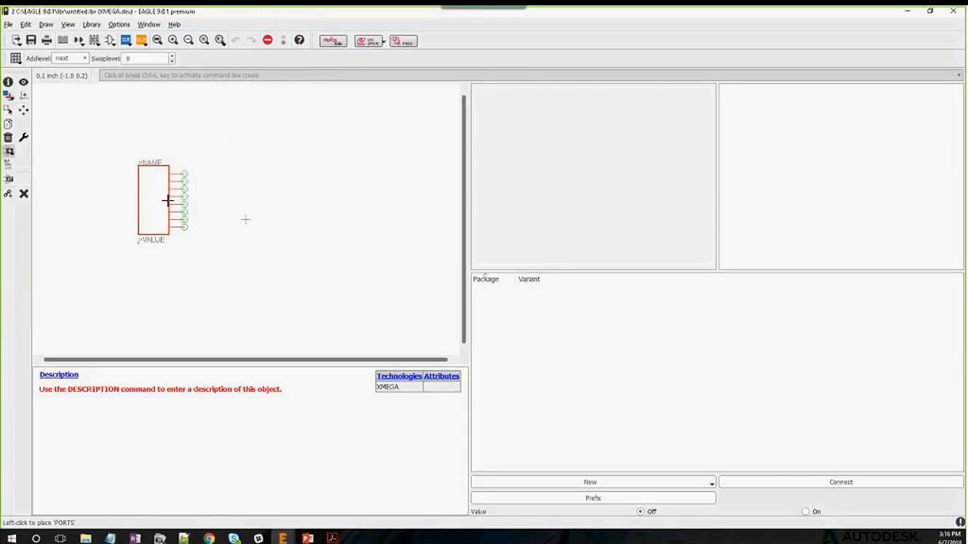
pyautogui.click(168, 200)
pyautogui.click(246, 202)
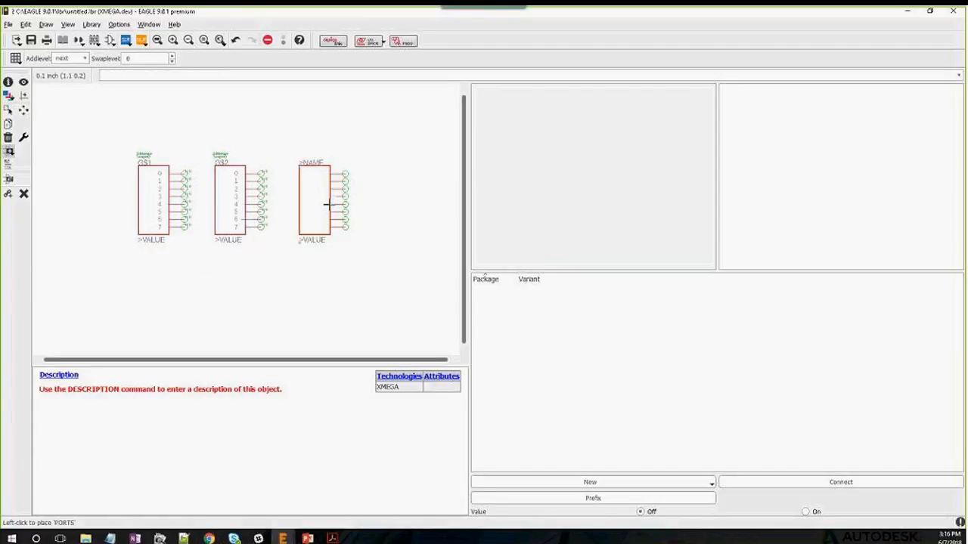
pyautogui.click(330, 203)
pyautogui.press('Escape')
pyautogui.press('Escape')
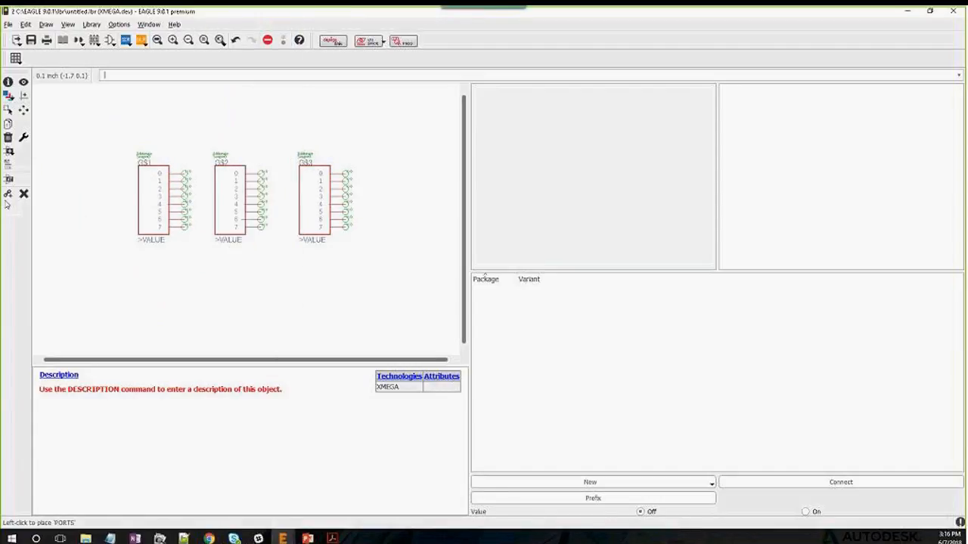
pyautogui.click(9, 167)
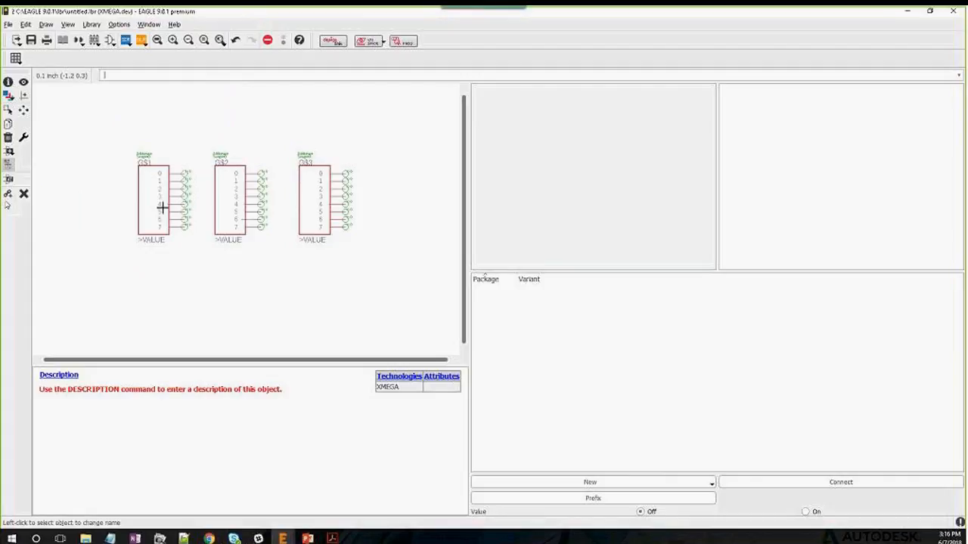
# Name gates G$1, G$2 and G$3 as PORTA, PORTB and PORTC
pyautogui.click(162, 207)
pyautogui.write('PORTA')
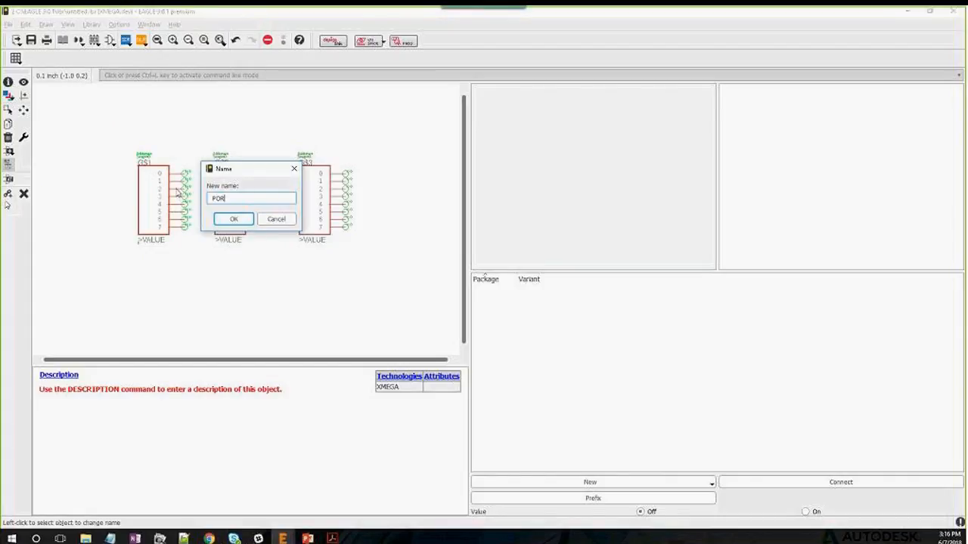
pyautogui.press('Return')
pyautogui.click(245, 205)
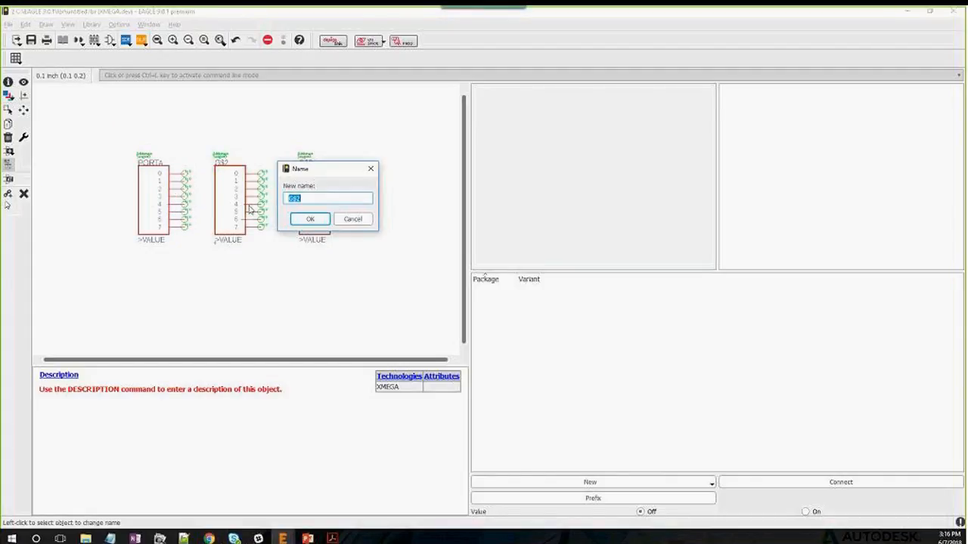
pyautogui.write('PORTB')
pyautogui.press('Return')
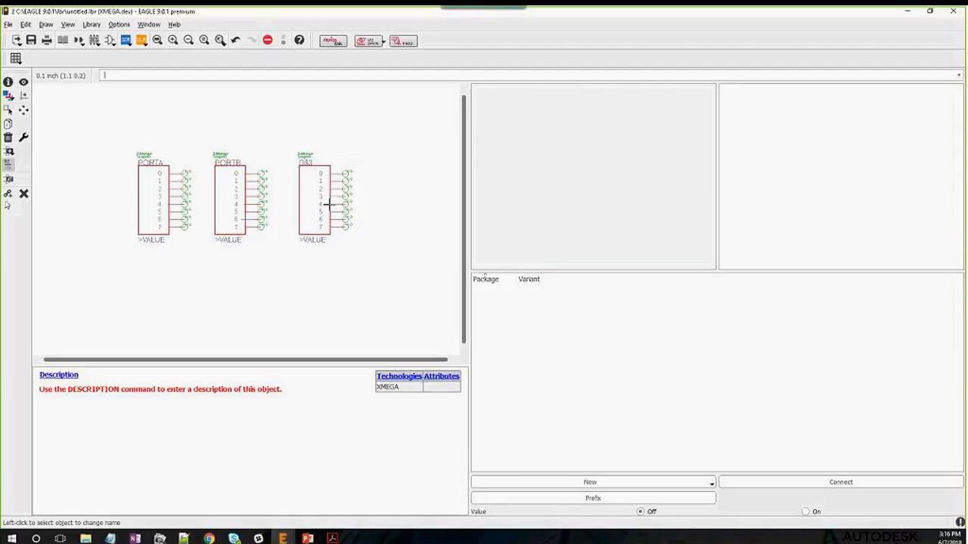
pyautogui.click(320, 193)
pyautogui.write('PORT')
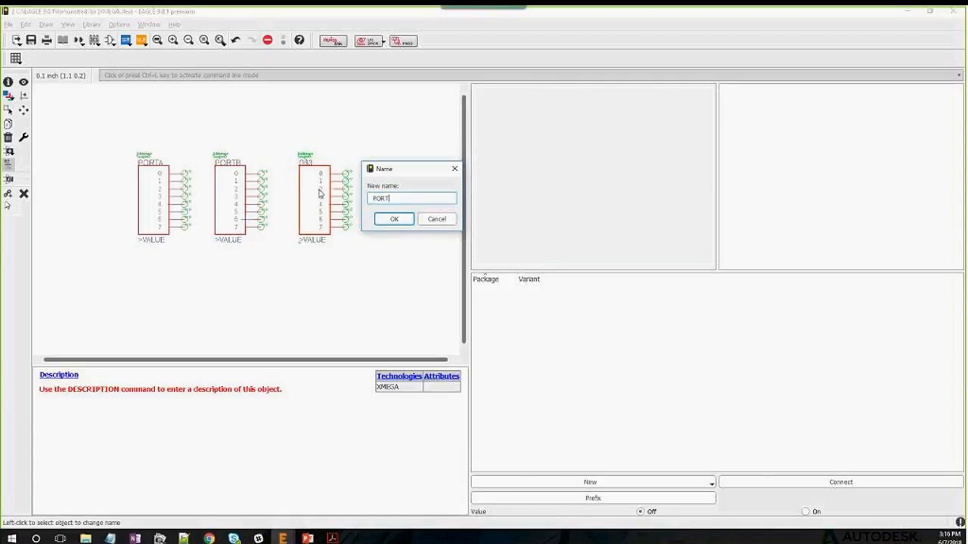
pyautogui.write('C')
pyautogui.click(389, 218)
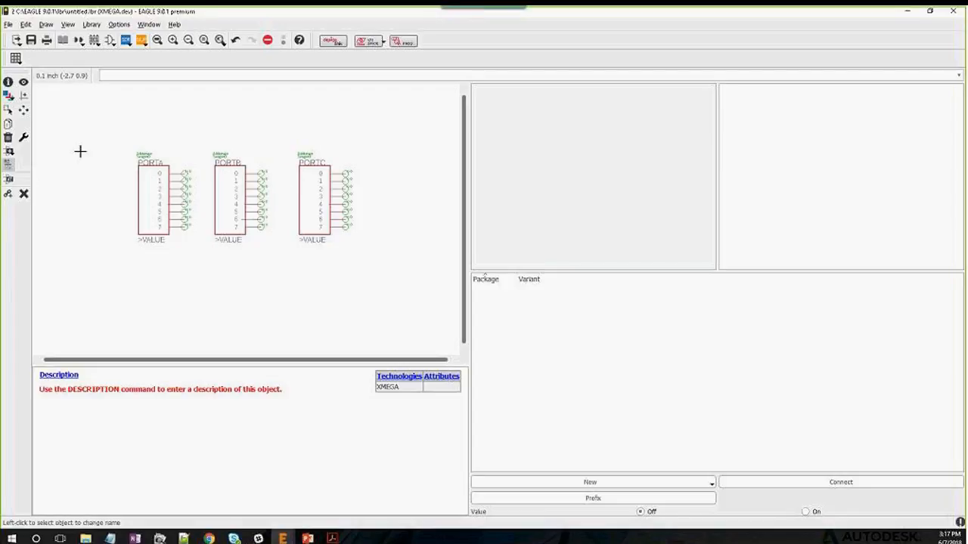
pyautogui.hotkey('alt', 'Tab')
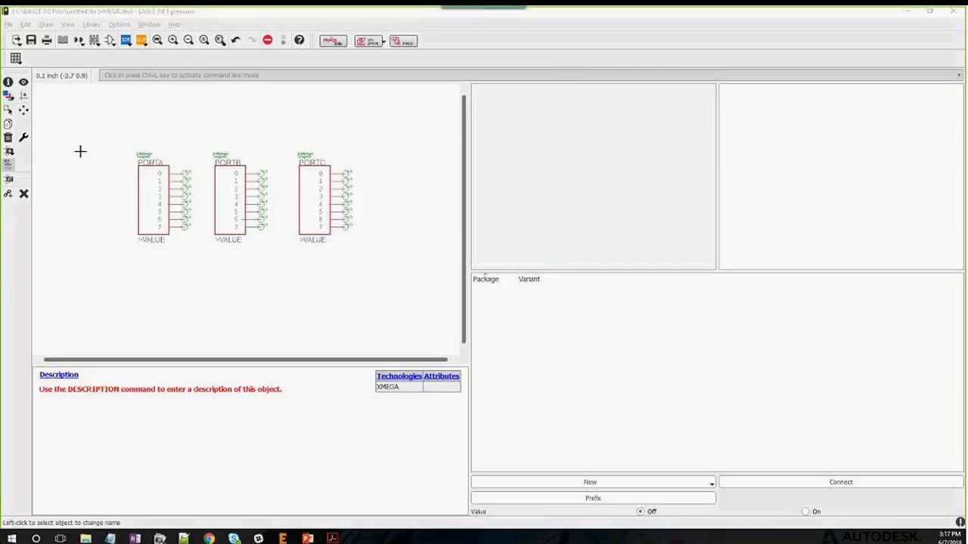